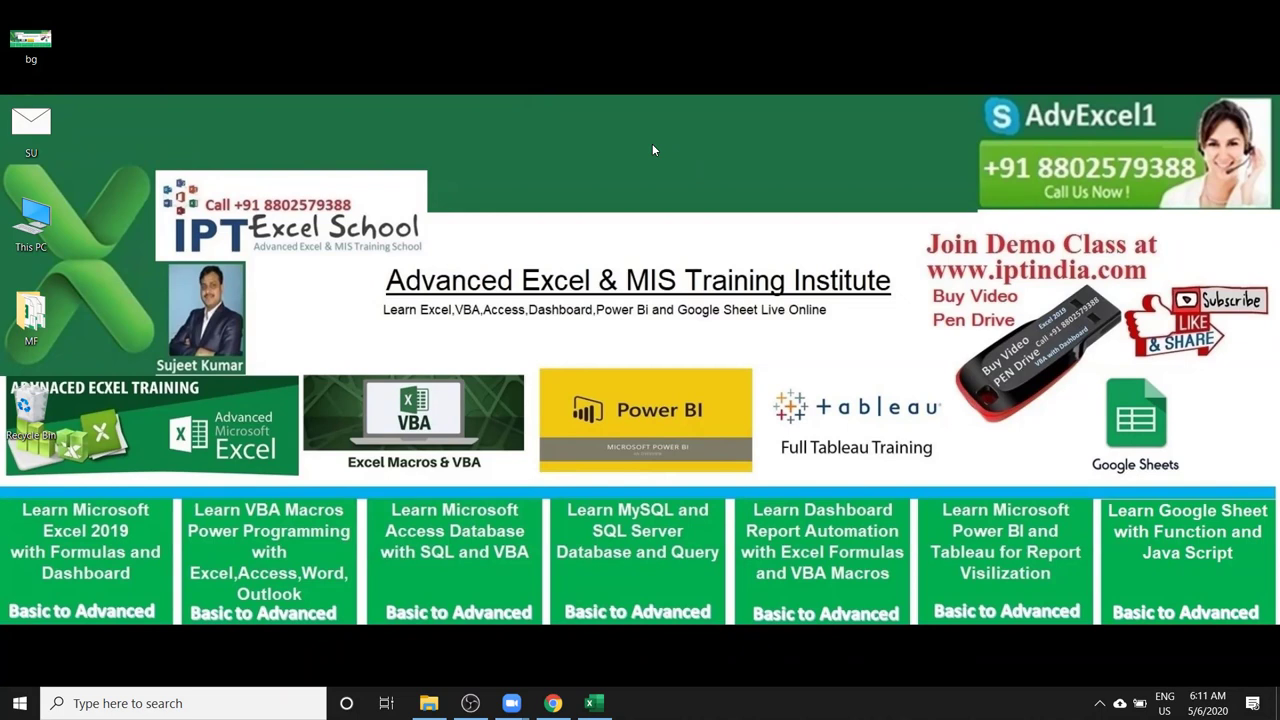
Delete the SU desktop icon, leaving bg, This PC, MF and Recycle Bin.
click(29, 117)
key(Delete)
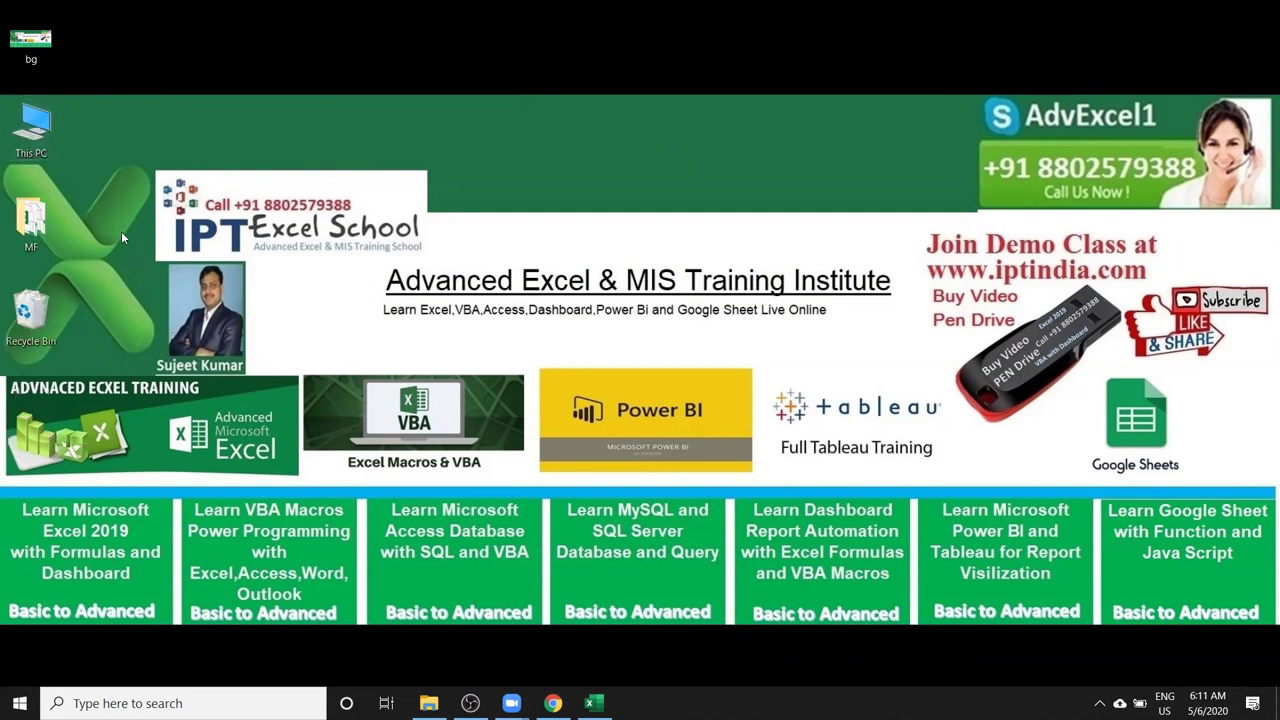
In Book4, enter the first name in A5 and fill the names down to A12.
click(594, 703)
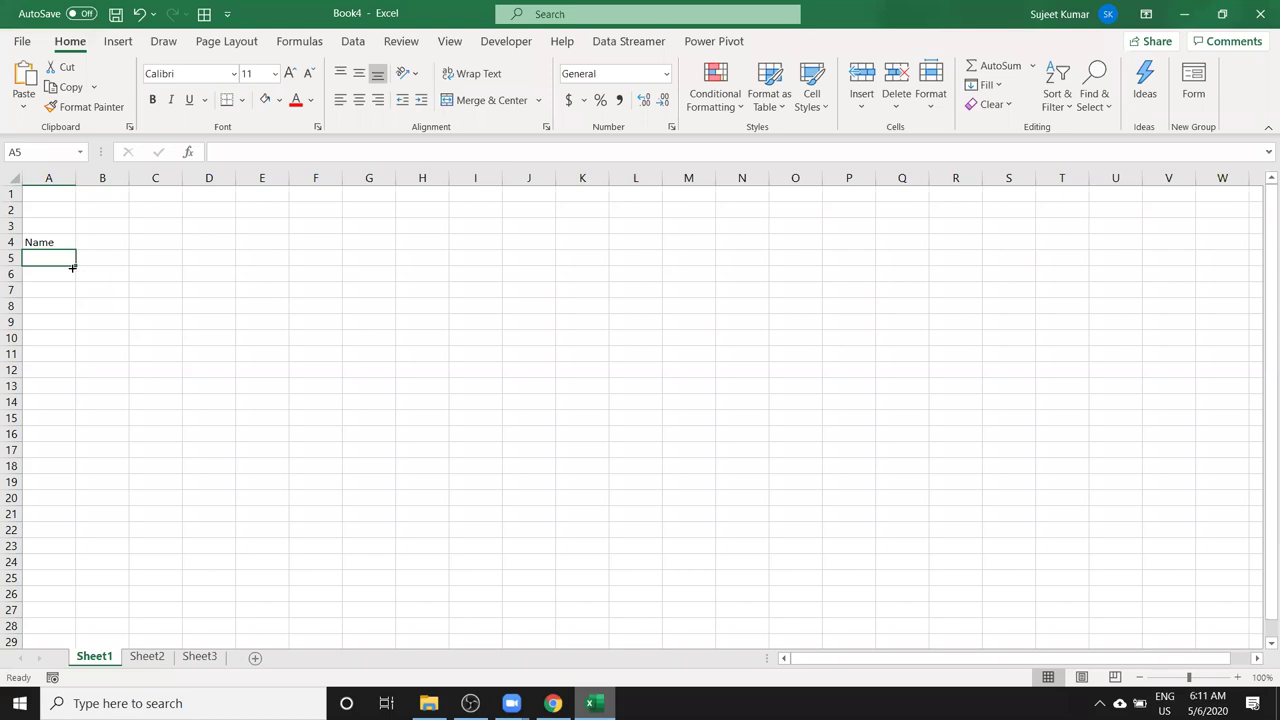
text(Puja)
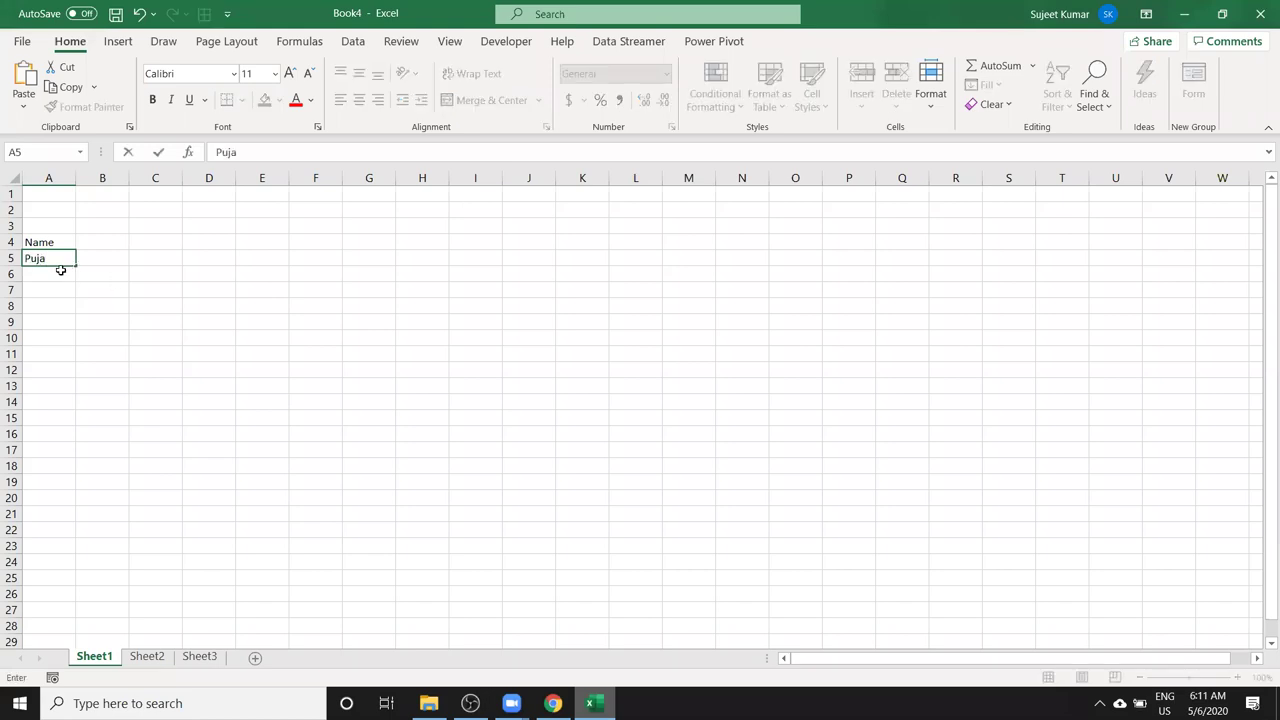
click(60, 273)
click(54, 260)
drag(75, 266, 76, 378)
Add a Sales header in B4 with values 85, 63, 23, 45, 96, 58, 74, 25, then select the table.
click(110, 241)
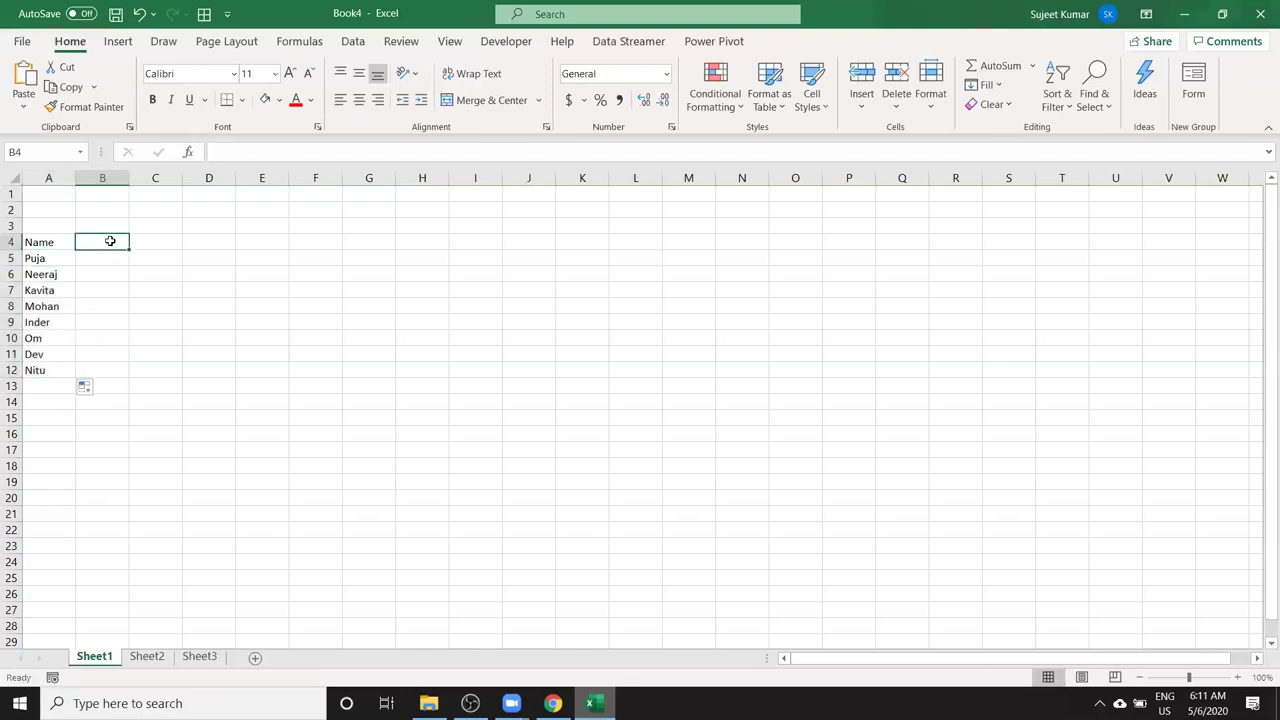
text(Sales)
key(Return)
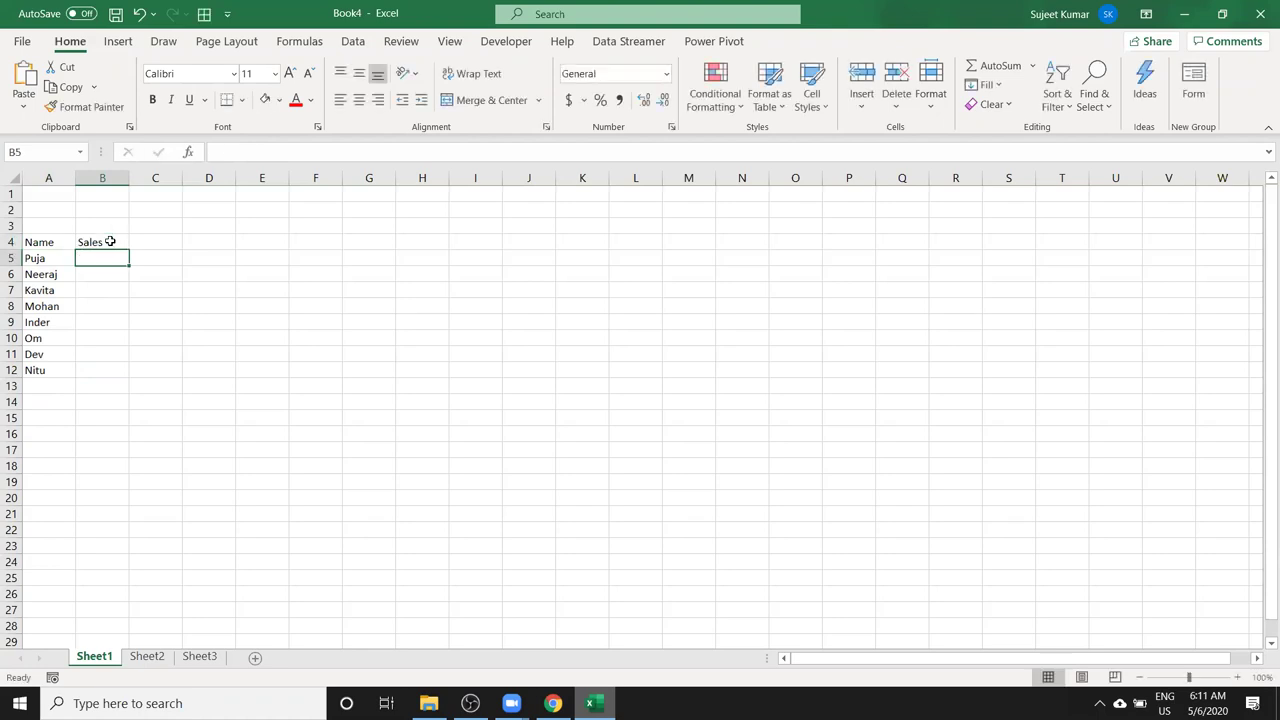
text(85)
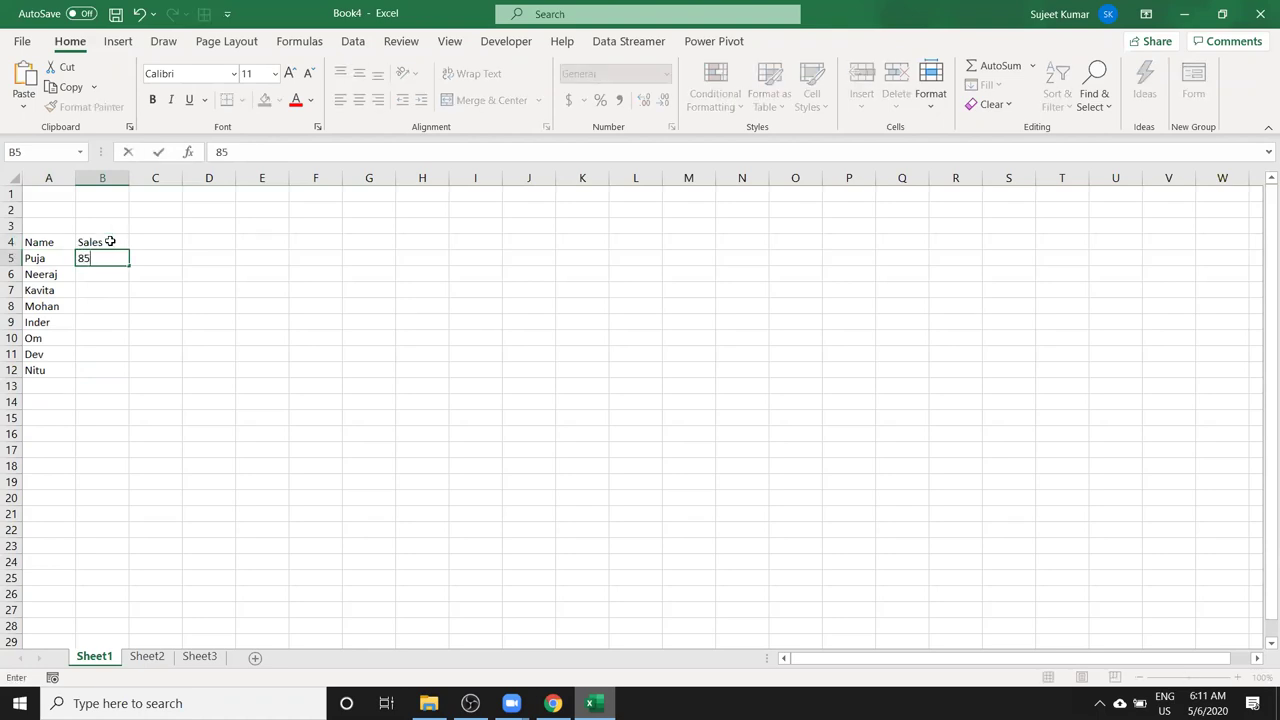
key(Return)
text(63)
key(Return)
text(23)
key(Return)
text(45)
key(Return)
text(96)
key(Return)
text(58)
key(Return)
text(74)
key(Return)
text(25)
key(Return)
drag(42, 246, 102, 370)
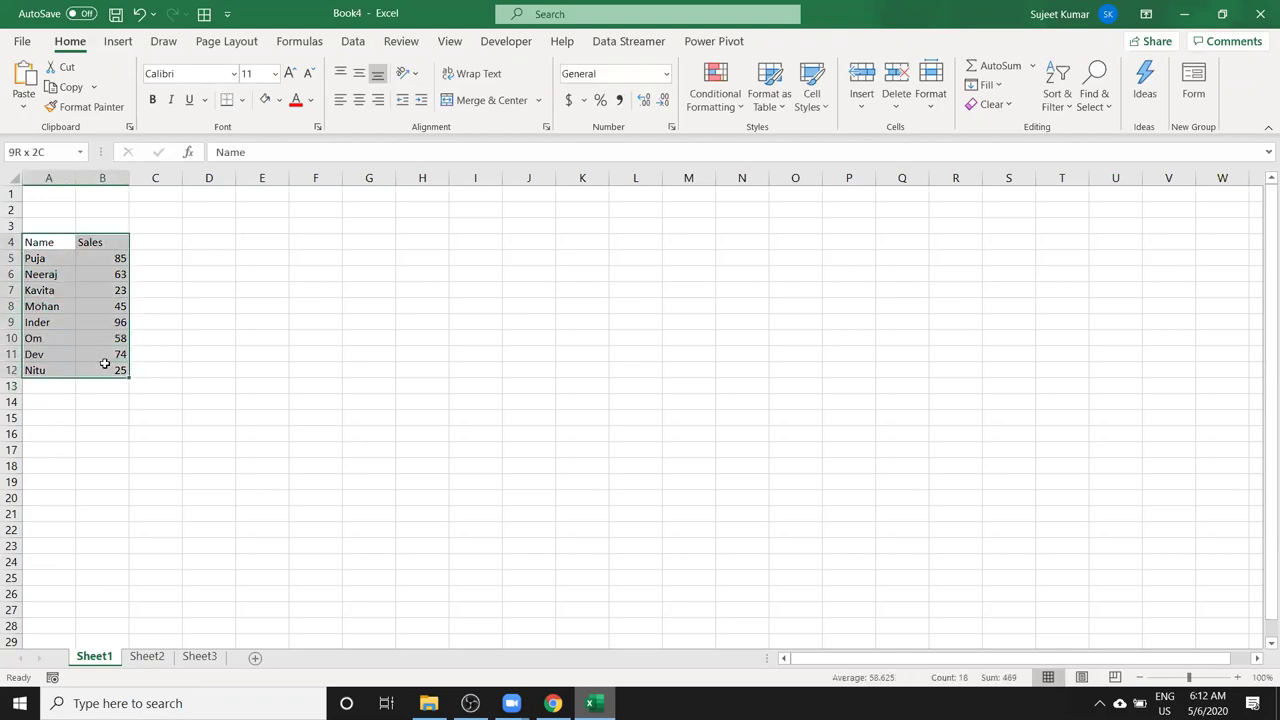
Put All Borders on the table and insert a clustered column chart of Sales.
click(243, 103)
click(250, 270)
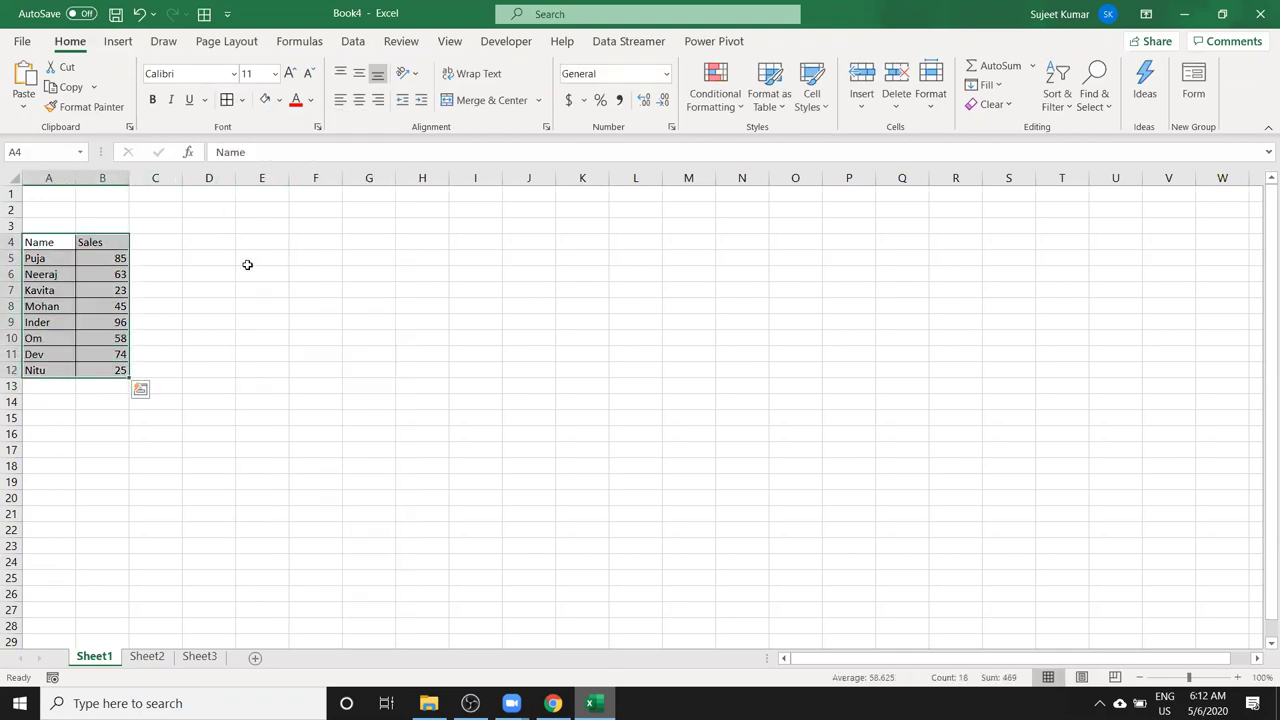
click(122, 42)
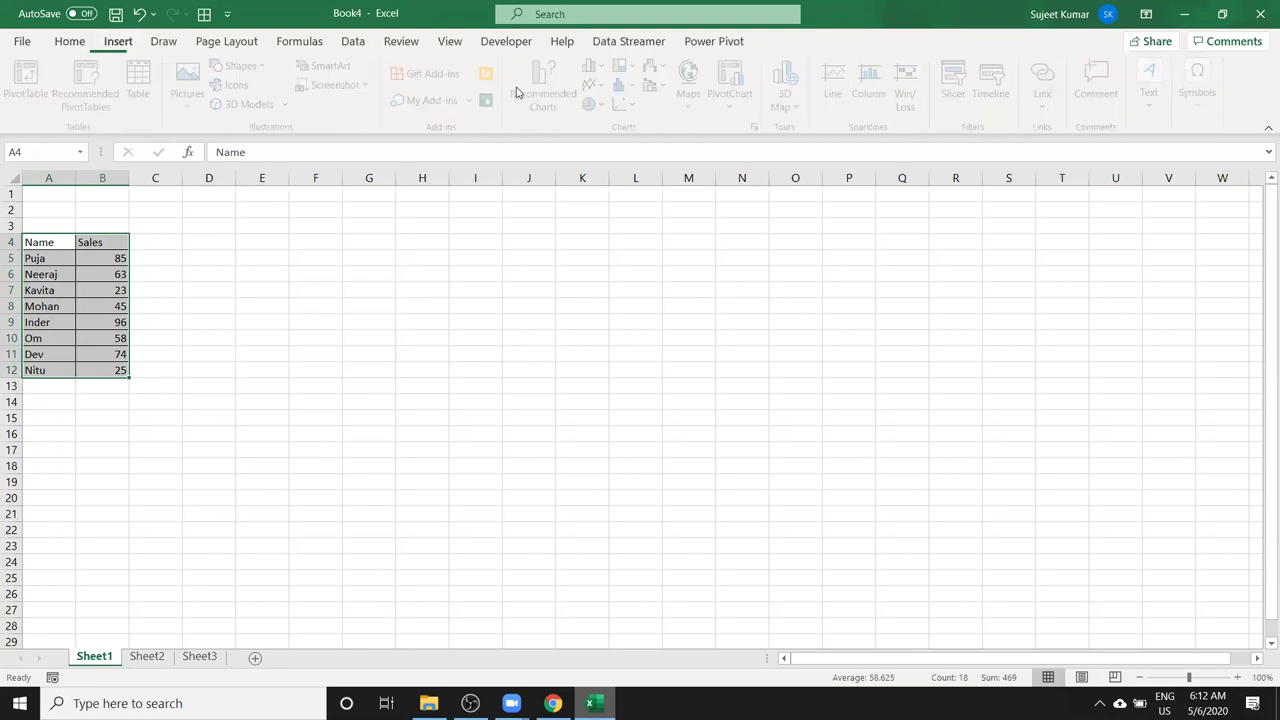
click(597, 66)
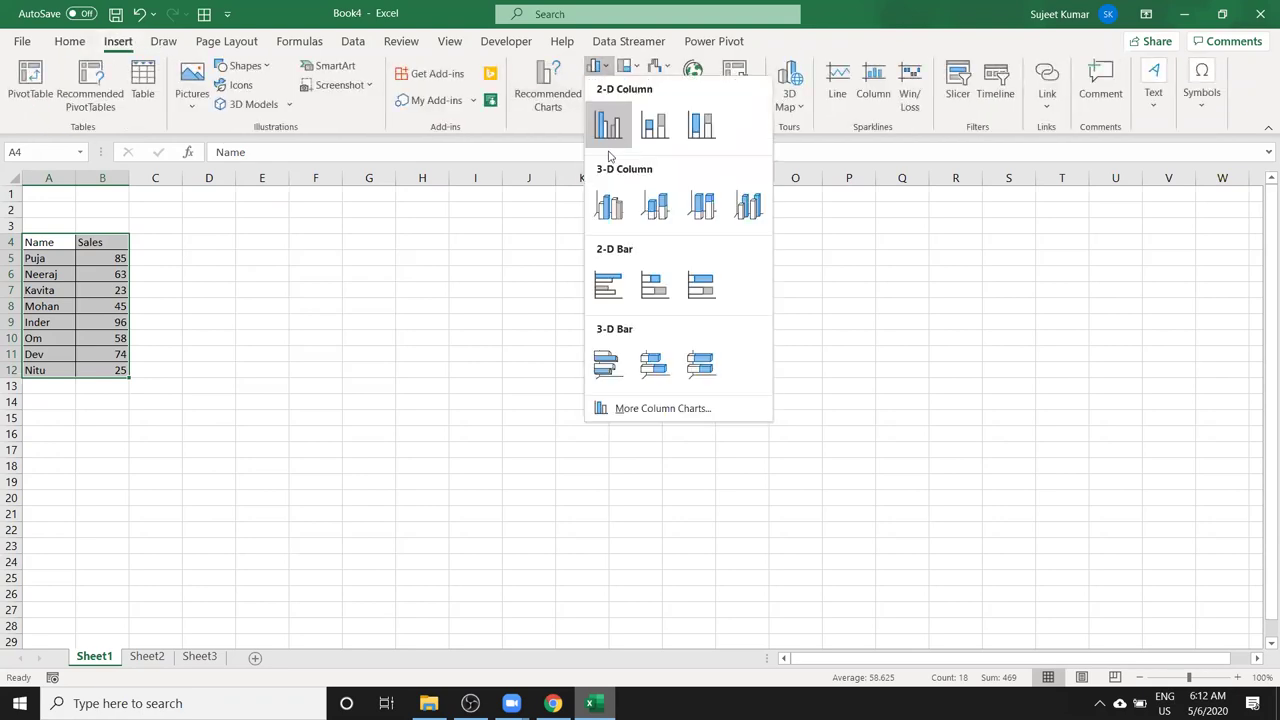
click(604, 138)
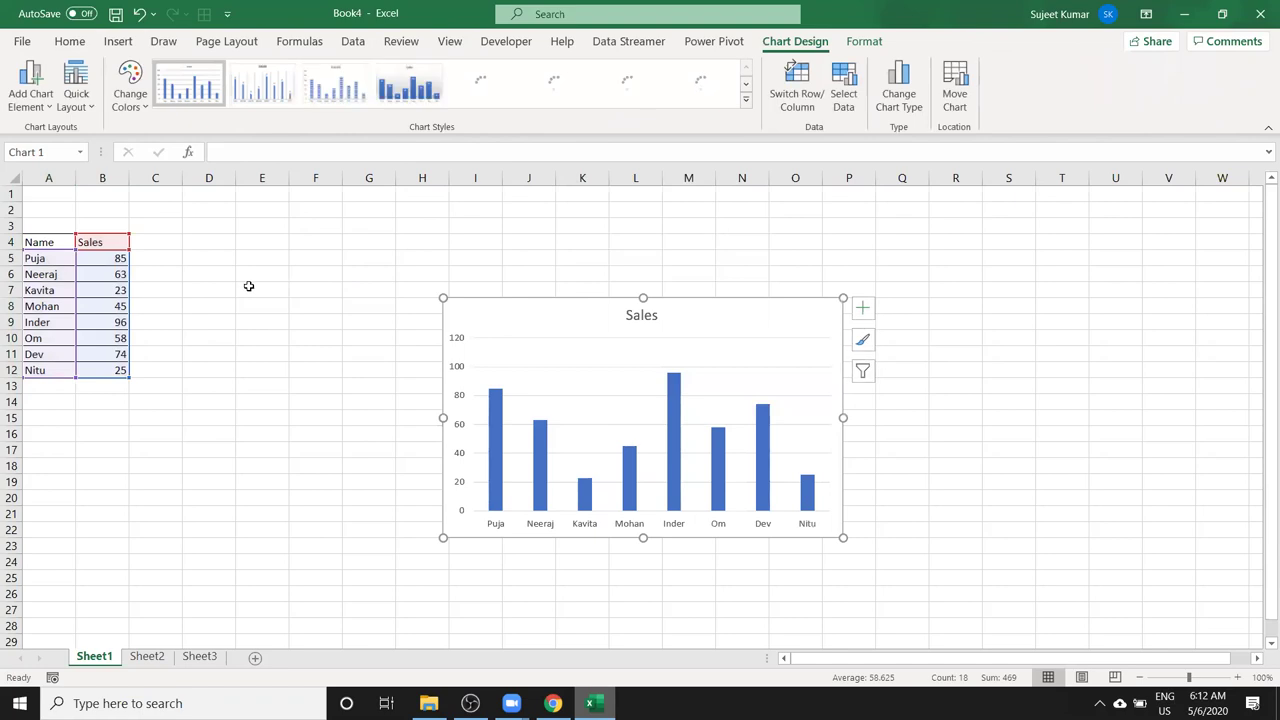
Move the chart beside the table, apply the dark chart style, and resize it.
drag(474, 316, 171, 237)
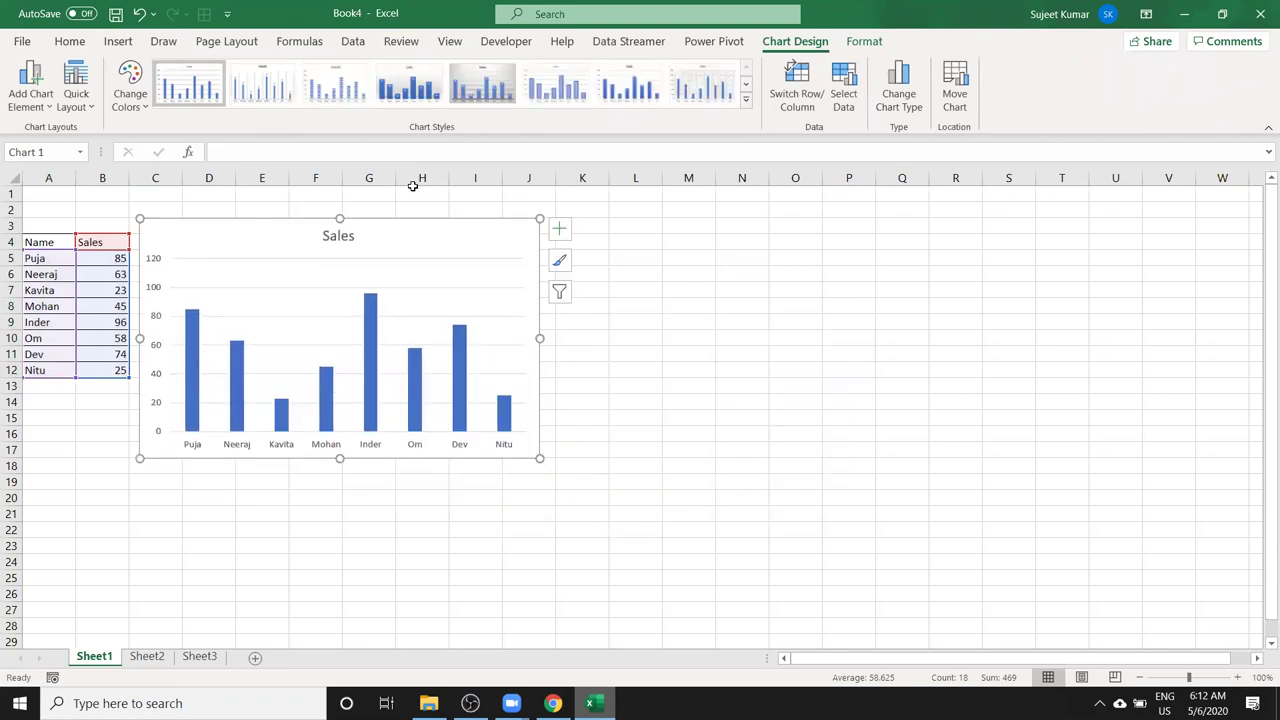
click(745, 99)
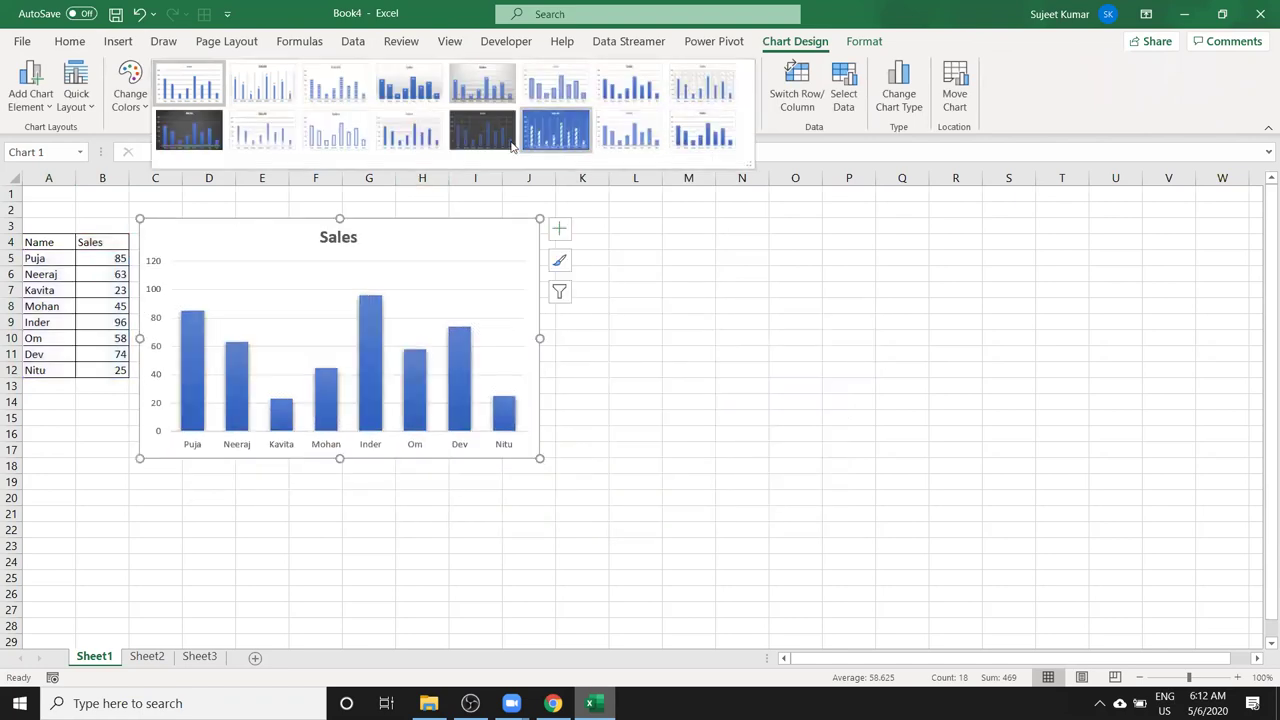
click(482, 84)
mouse_move(540, 458)
mouse_down()
mouse_move(543, 420)
mouse_move(525, 388)
mouse_up()
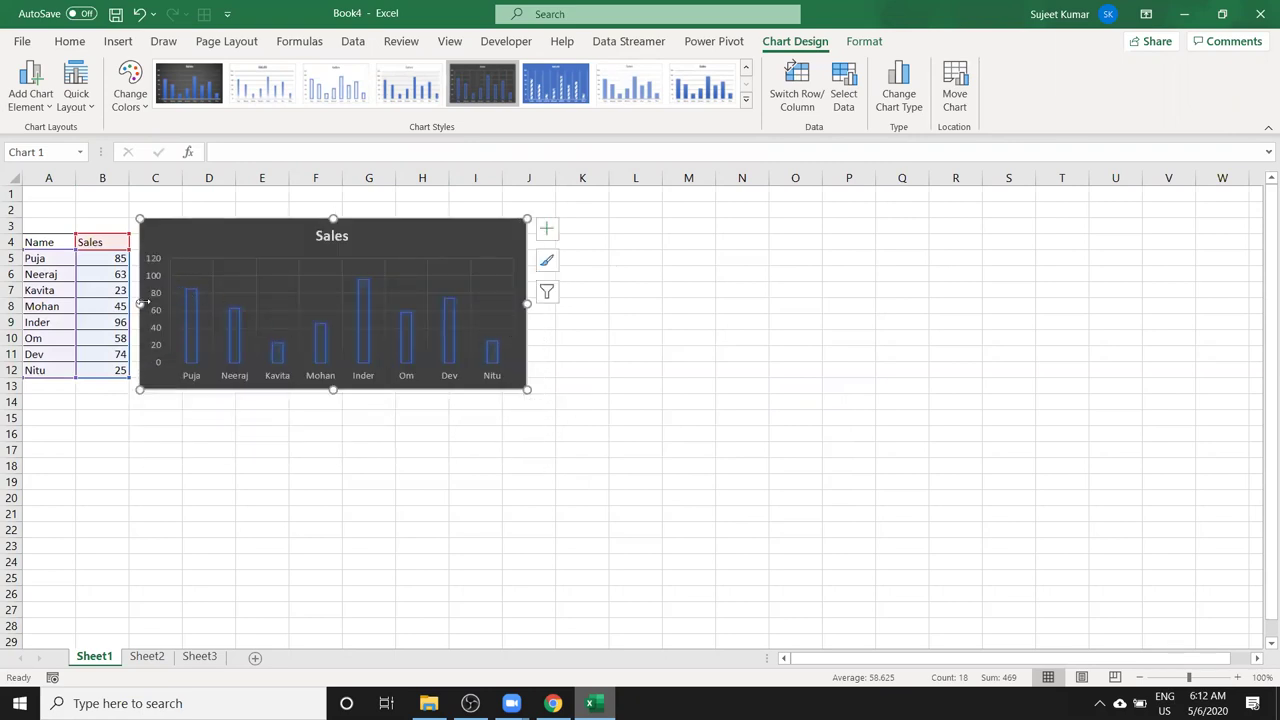
drag(140, 306, 132, 306)
click(85, 434)
click(44, 451)
Enter a Month header in A18 and fill months Jan through Aug down A19:A26.
click(46, 491)
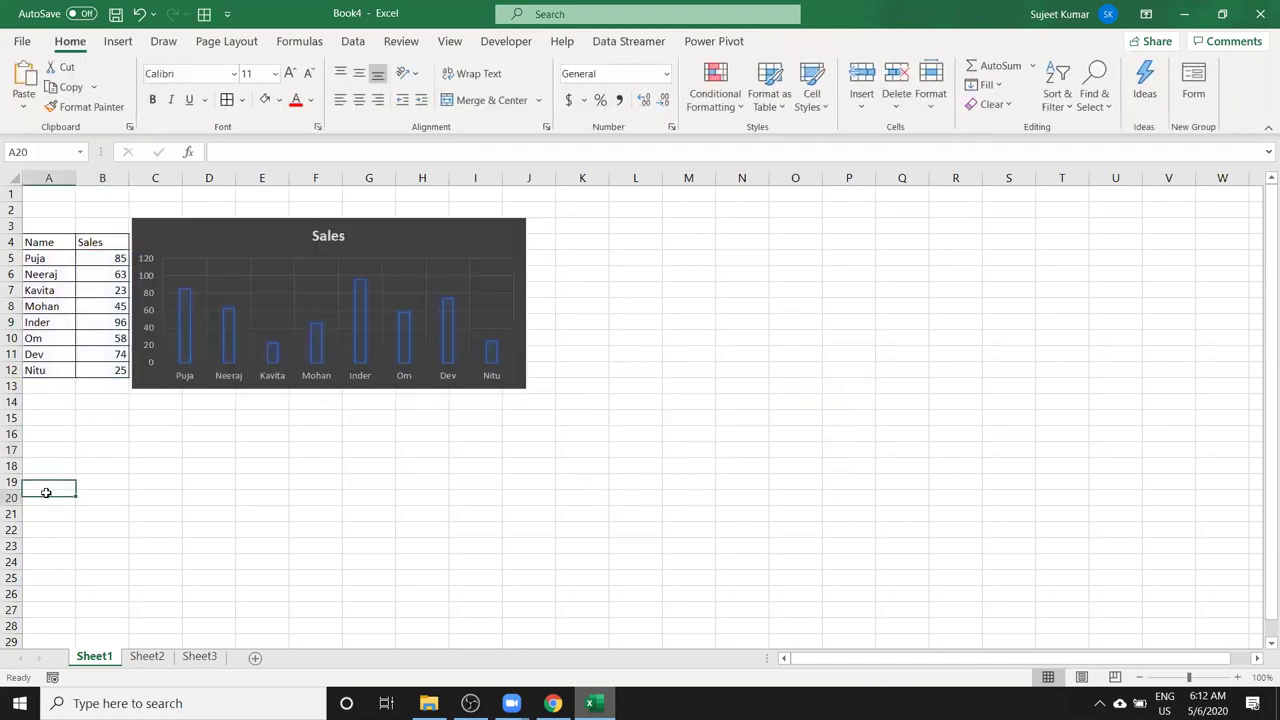
click(45, 468)
text(Month)
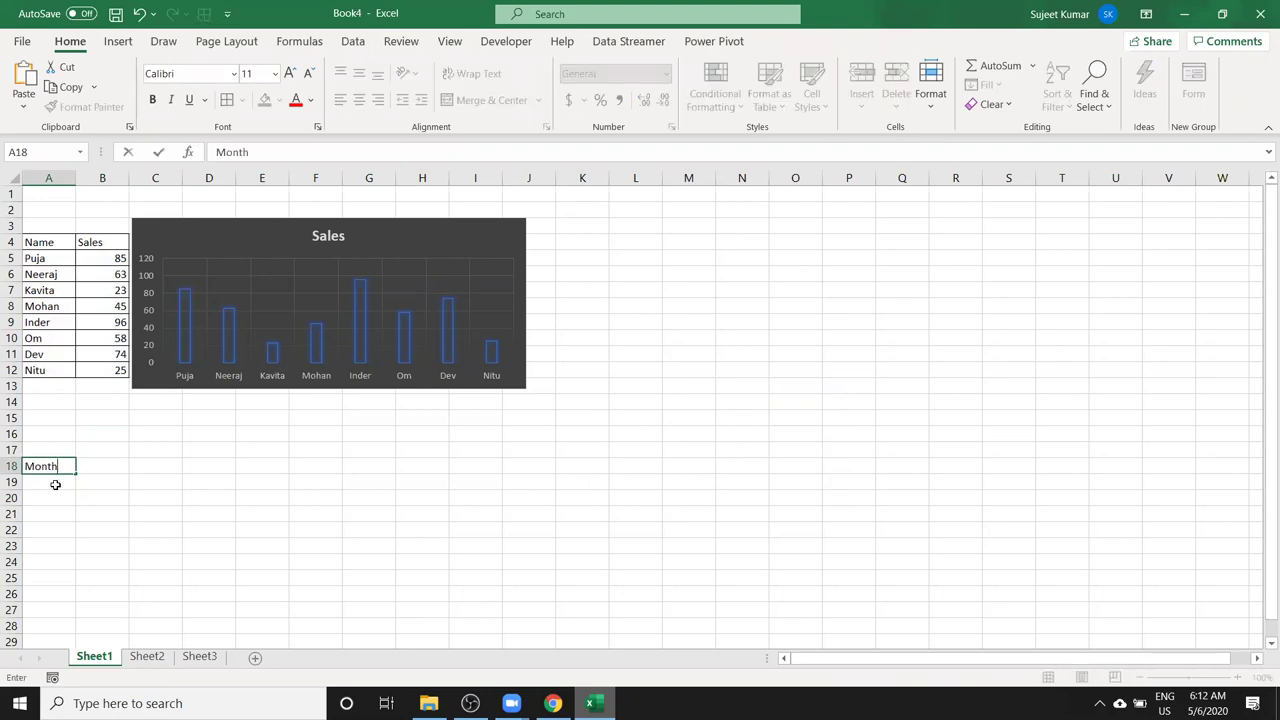
key(Return)
text(Jan)
key(Return)
click(55, 484)
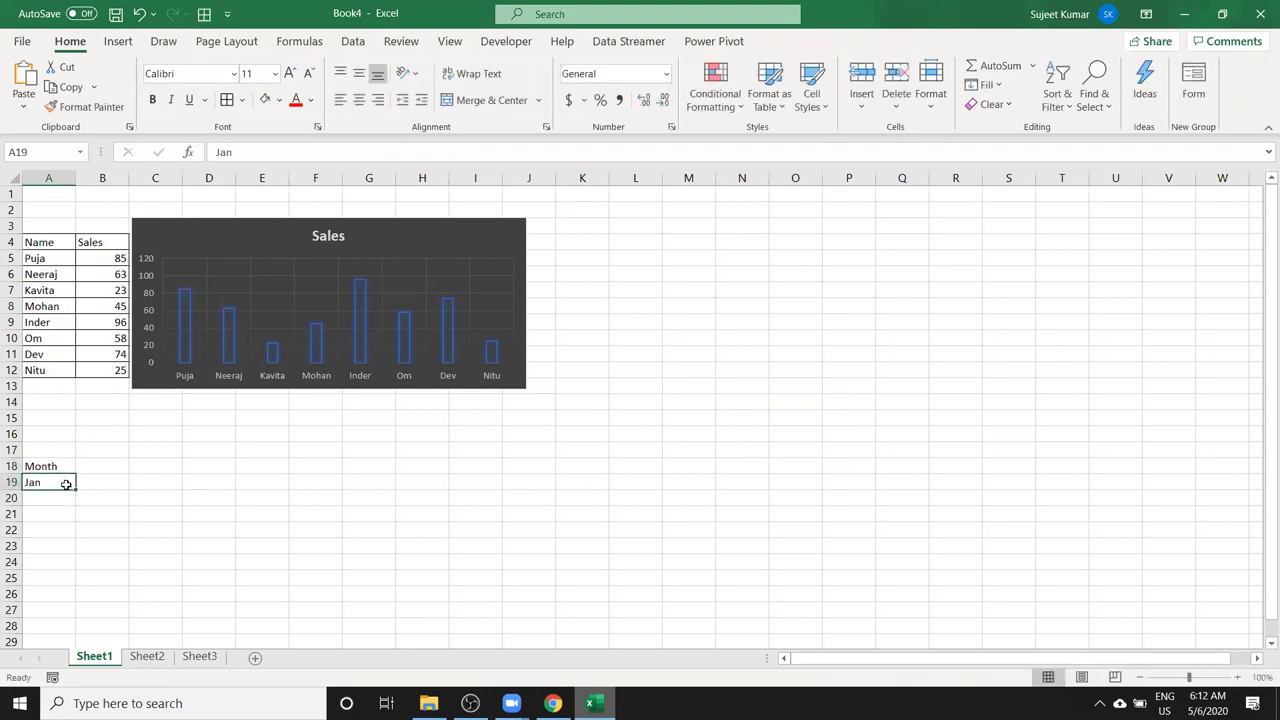
drag(75, 505, 82, 600)
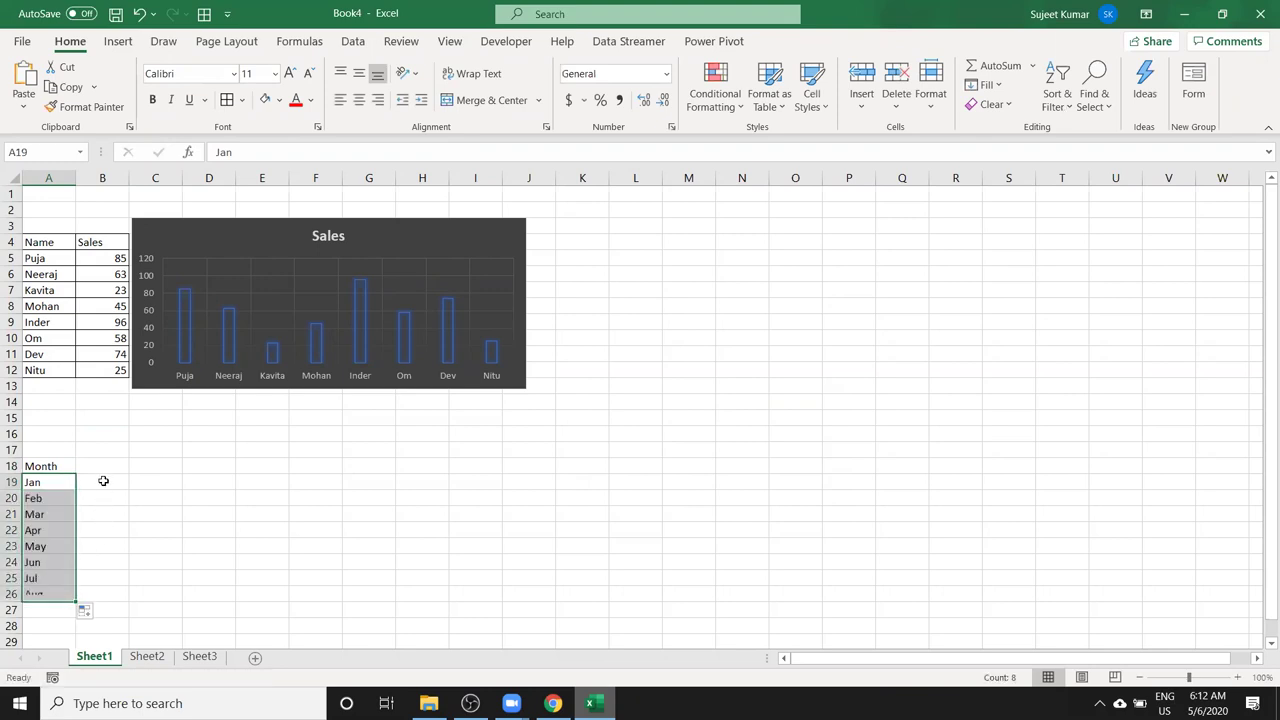
Add a Sales header in B18 with values 85, 36, 54, 12, 32, 74, 69, 54, then select the table.
click(106, 472)
text(Sales)
key(Return)
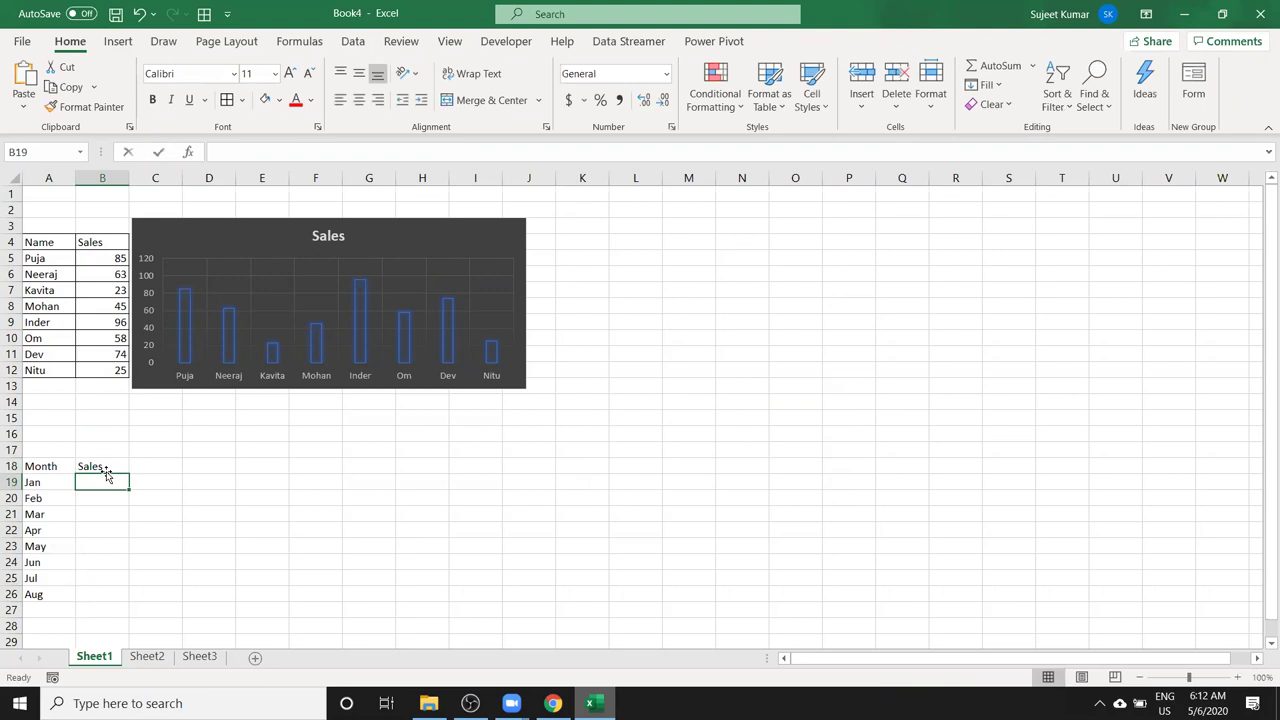
text(85)
key(Return)
text(36)
key(Return)
text(54)
key(Return)
text(12)
key(Return)
text(3)
key(Return)
text(74)
key(Return)
text(69)
key(Return)
text(54)
key(Return)
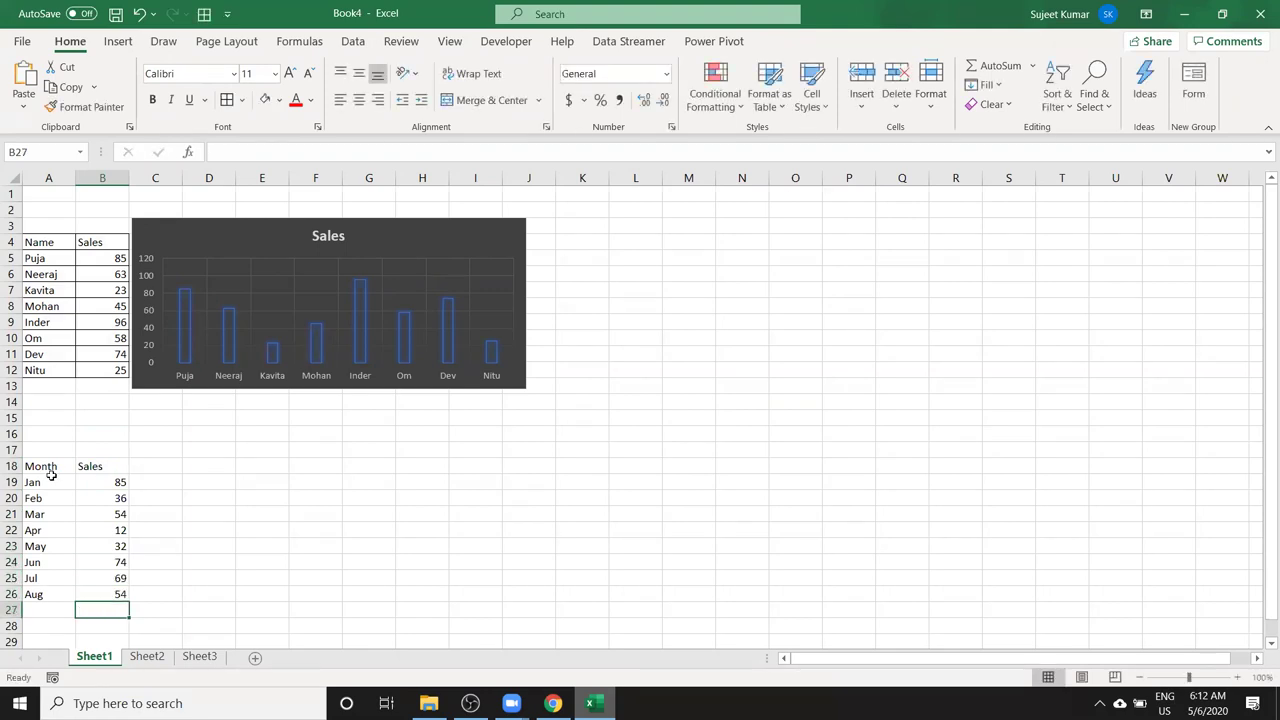
drag(51, 466, 117, 594)
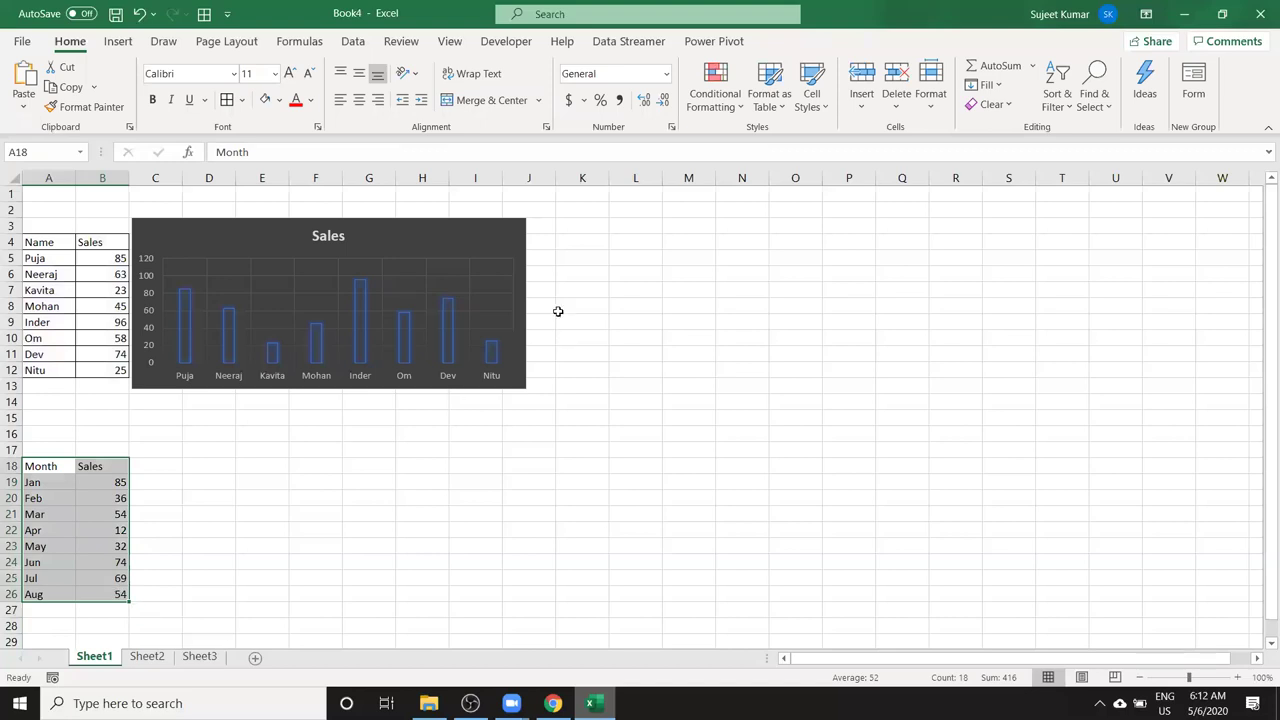
Insert a clustered column chart of the monthly sales with the blue patterned style.
click(118, 41)
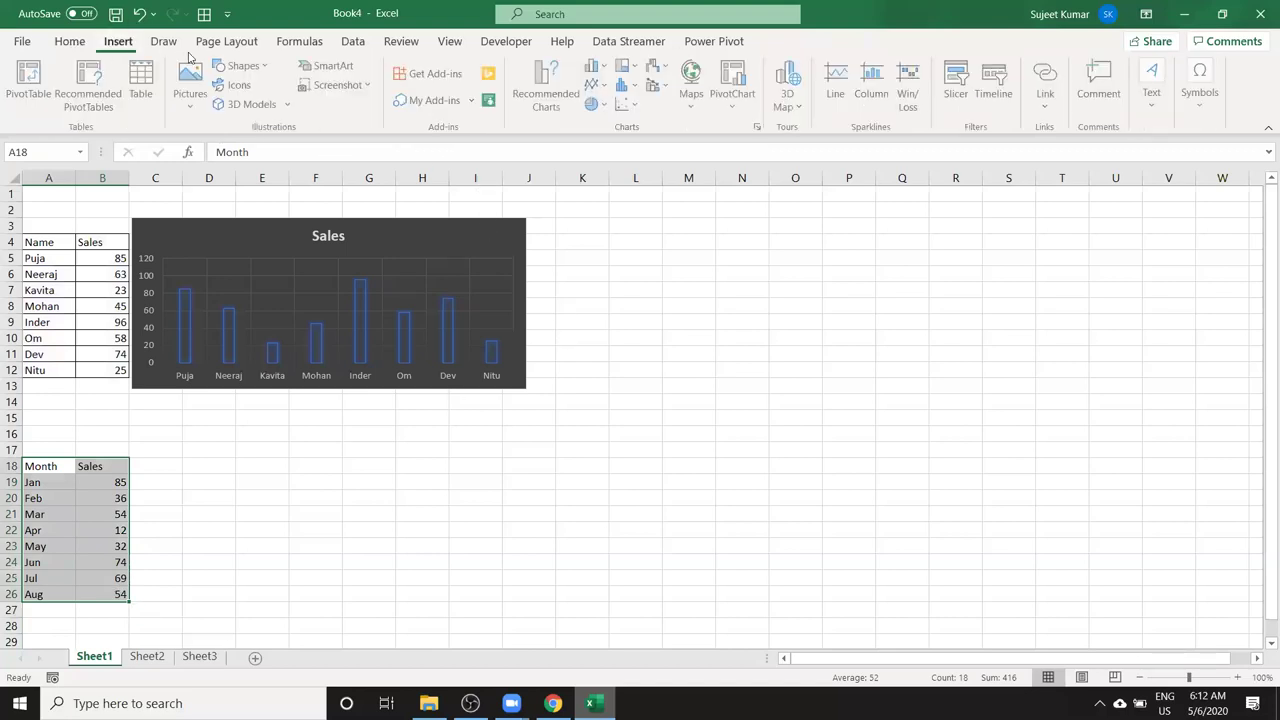
click(606, 68)
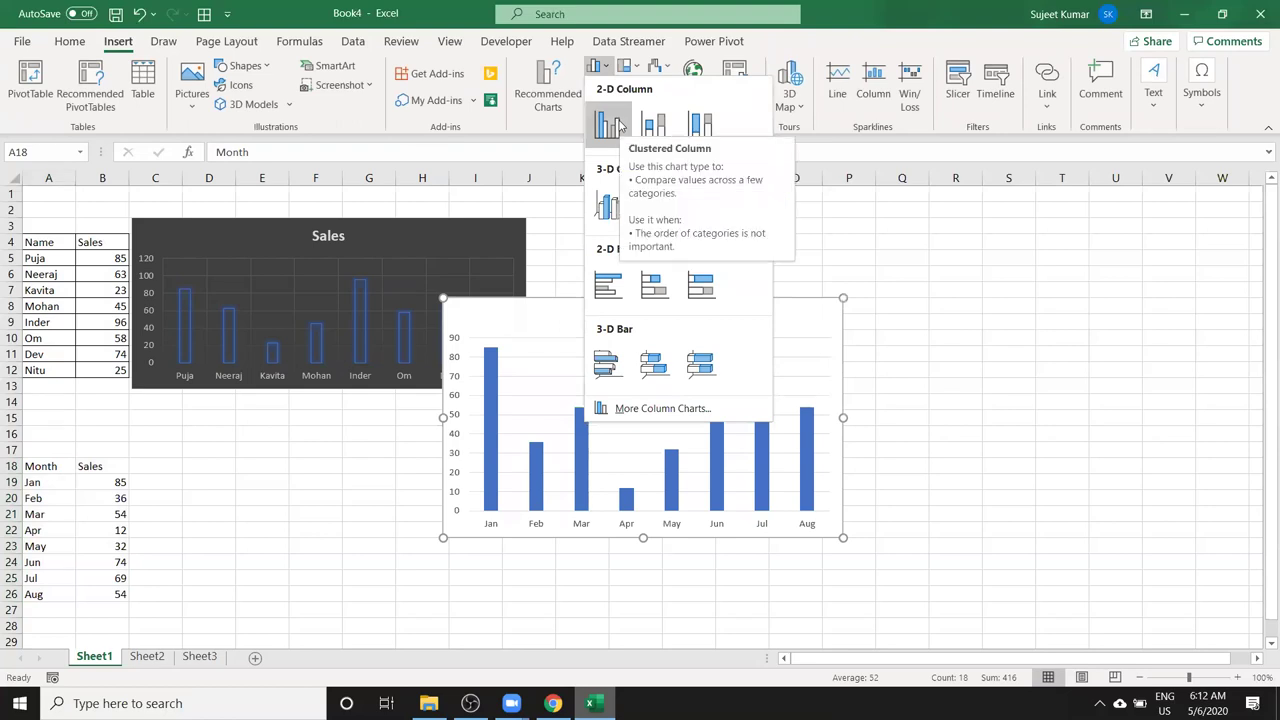
click(619, 124)
drag(550, 310, 281, 404)
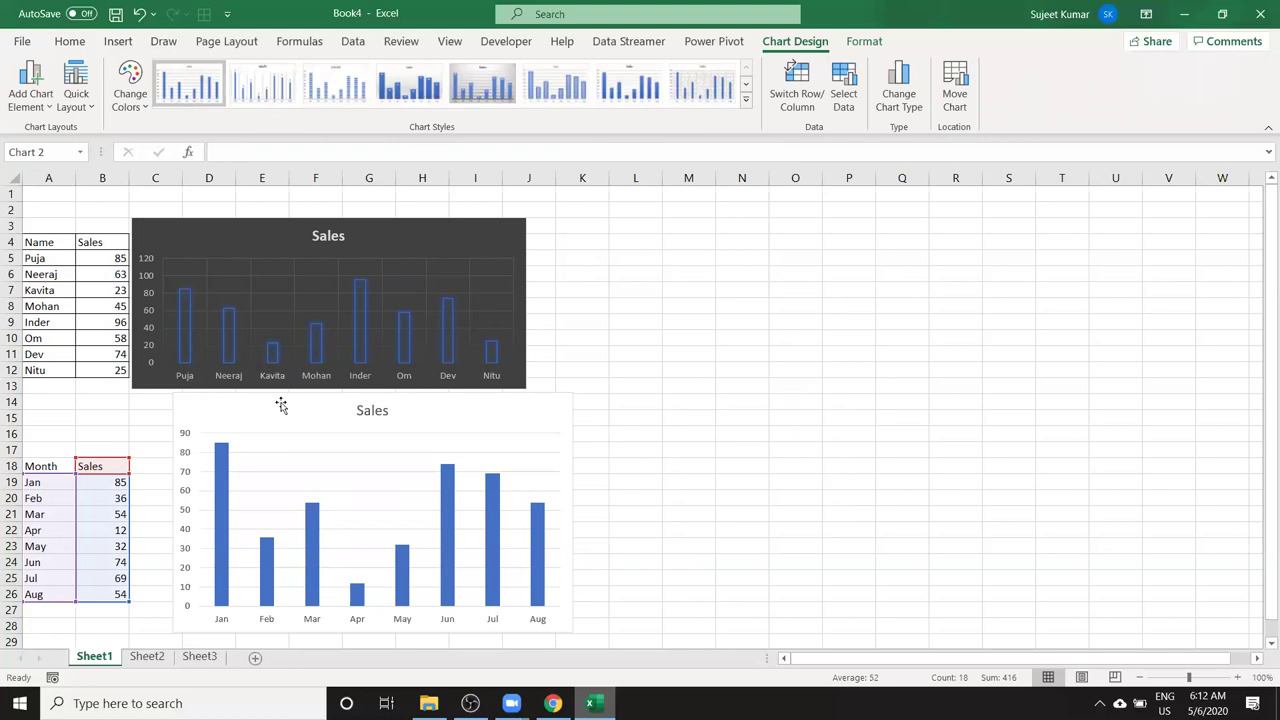
click(745, 99)
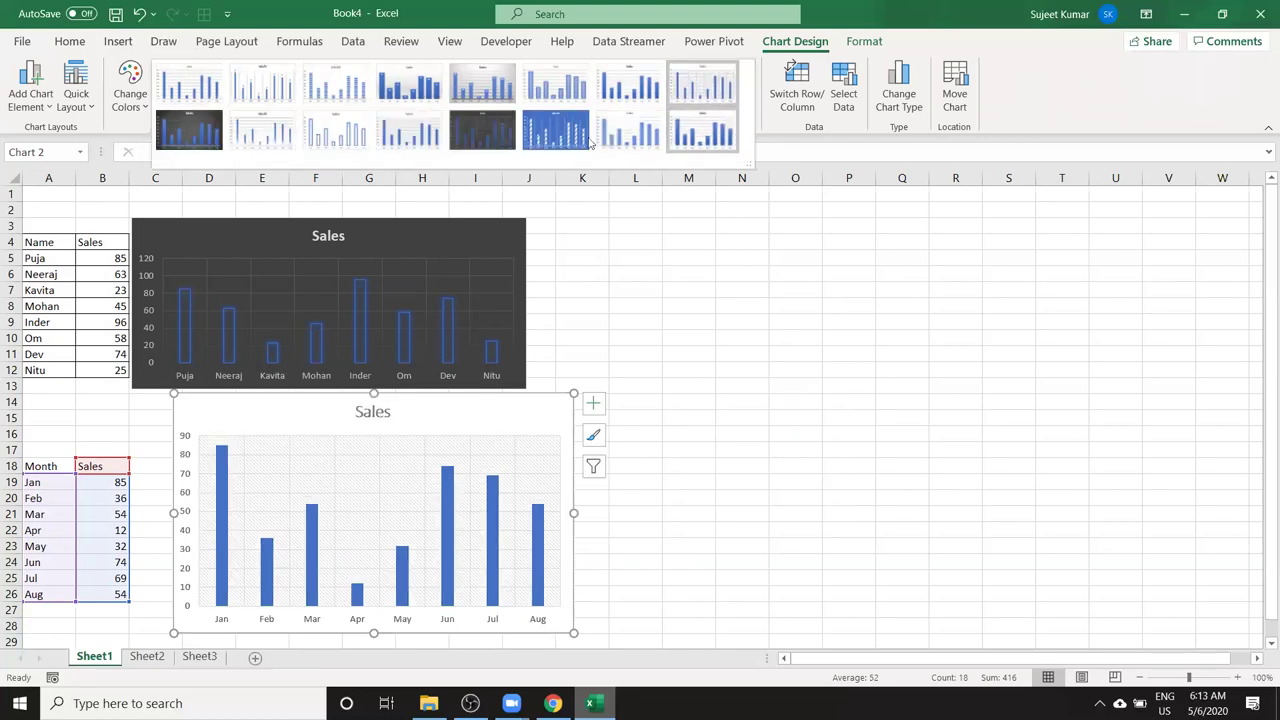
click(556, 132)
scroll(700, 330, down, 3)
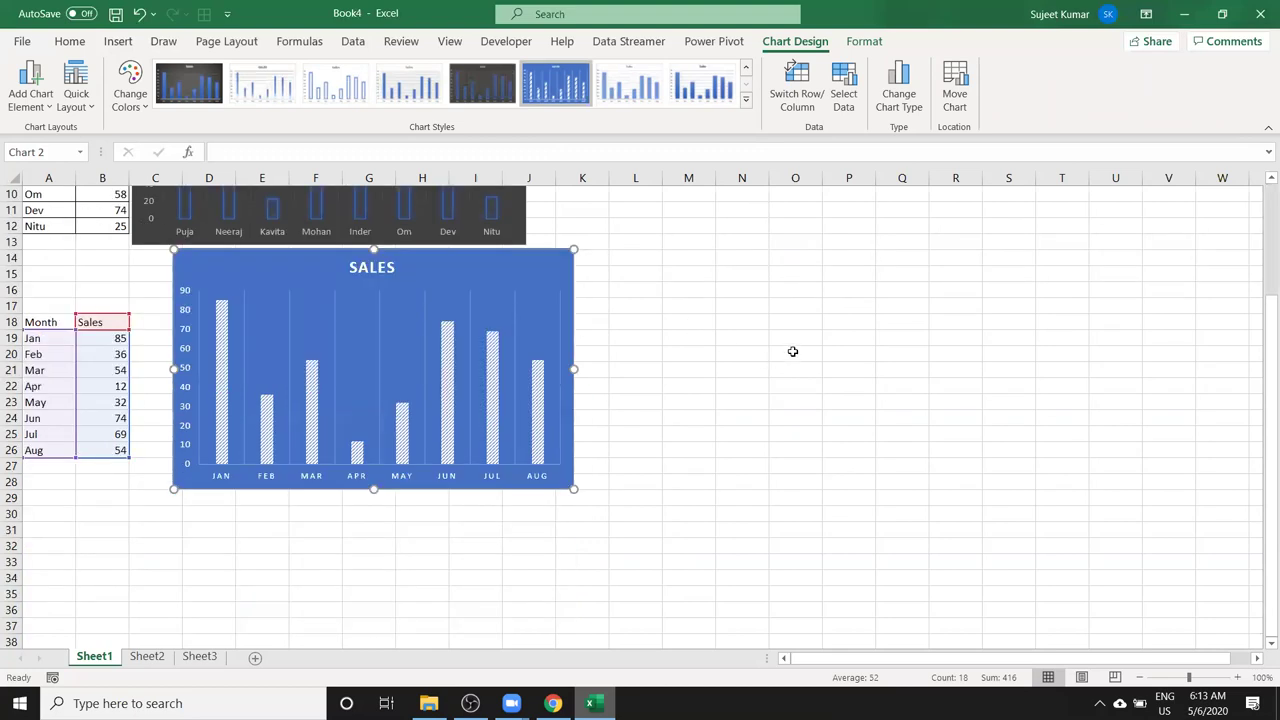
click(792, 351)
Move and shrink the SALES chart to sit beside the Month table across rows 18–26.
click(180, 257)
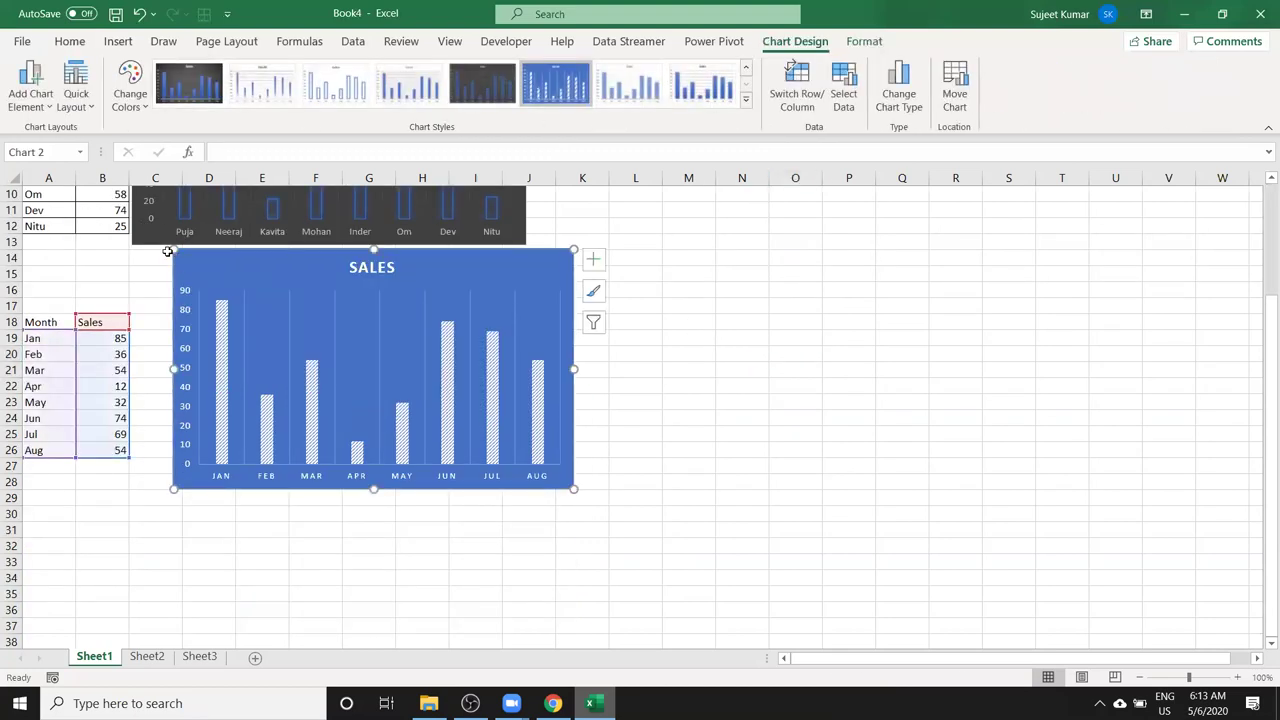
drag(175, 255, 197, 327)
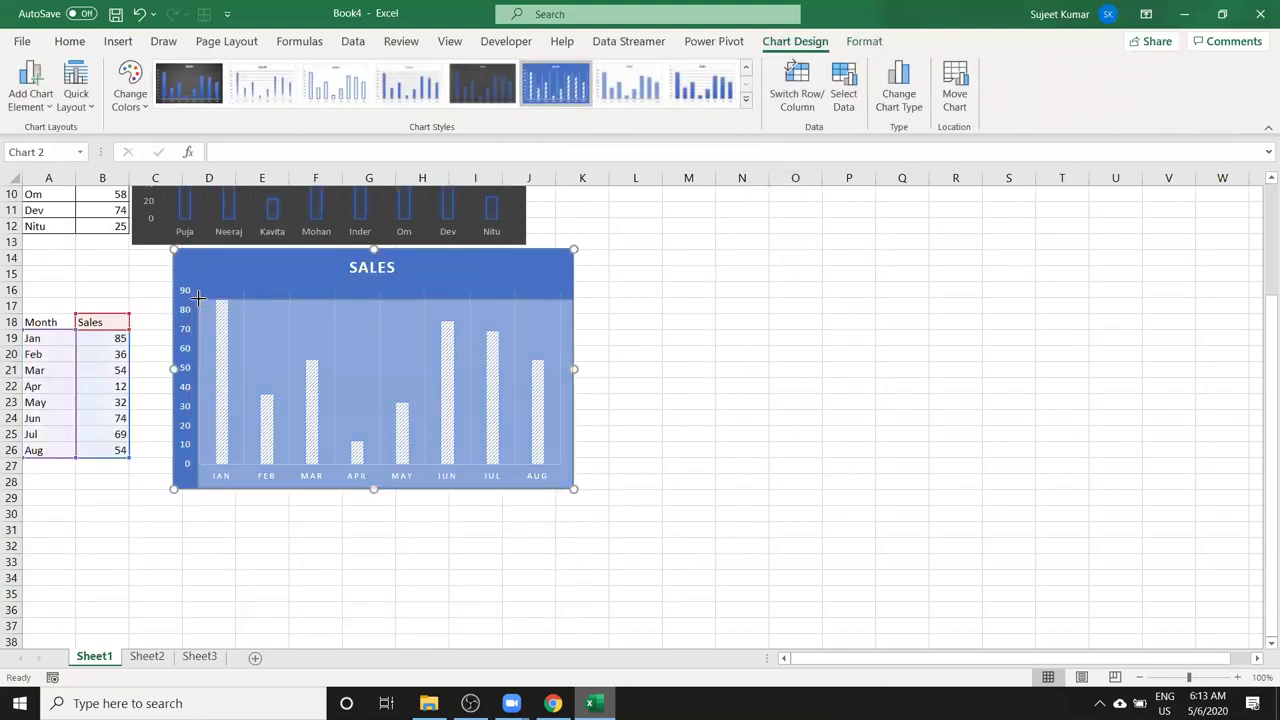
drag(197, 327, 180, 322)
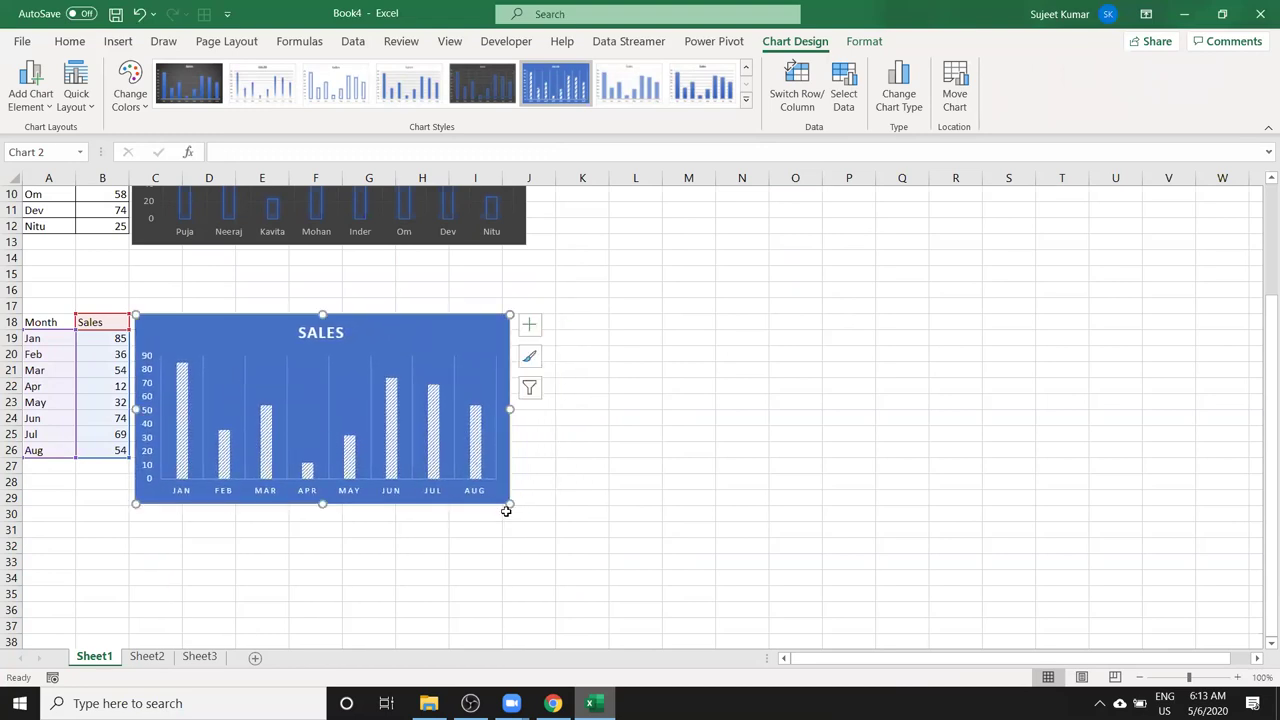
drag(511, 507, 492, 464)
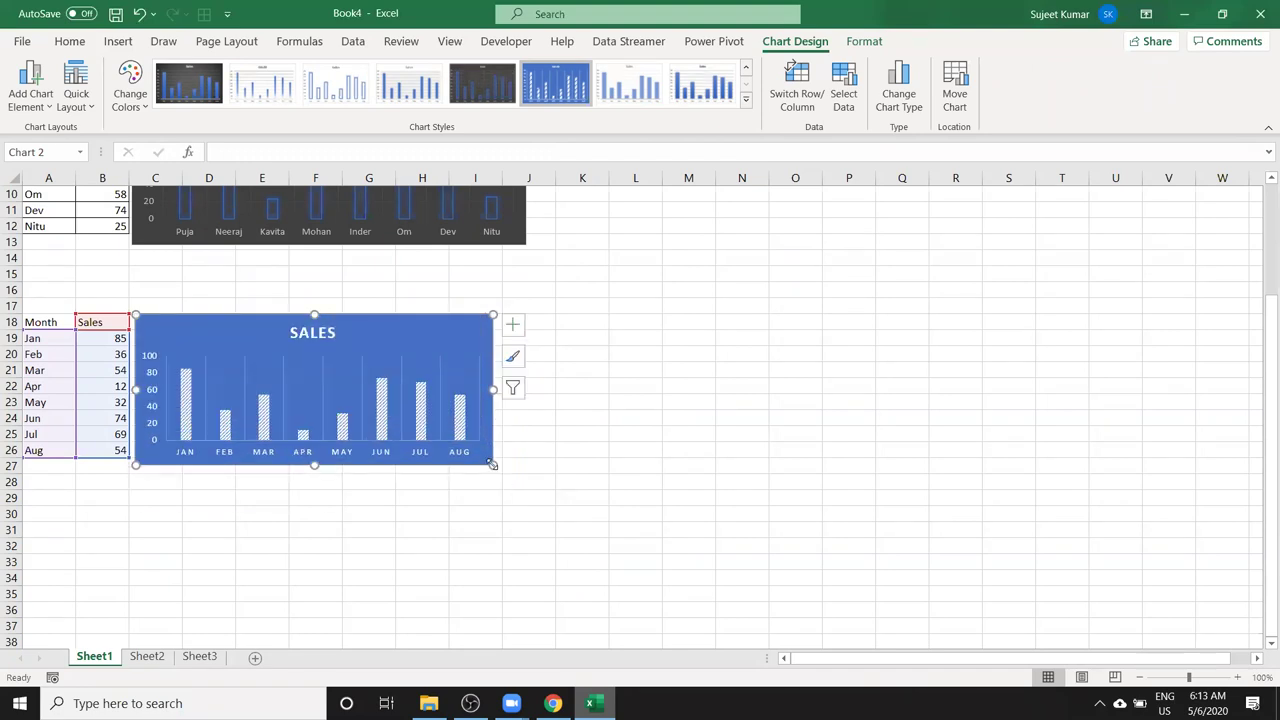
click(571, 429)
scroll(571, 429, up, 3)
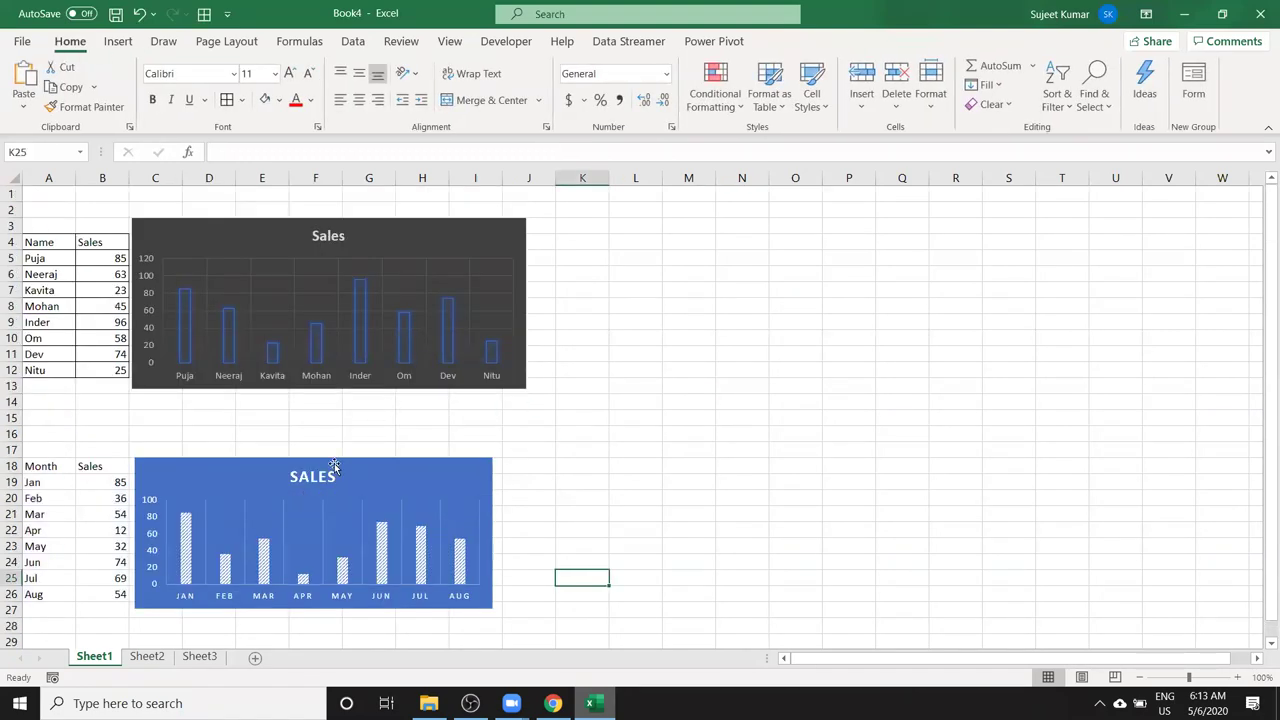
Replace the dark chart's Sales title with 'SO wise Sales'.
click(322, 233)
click(322, 234)
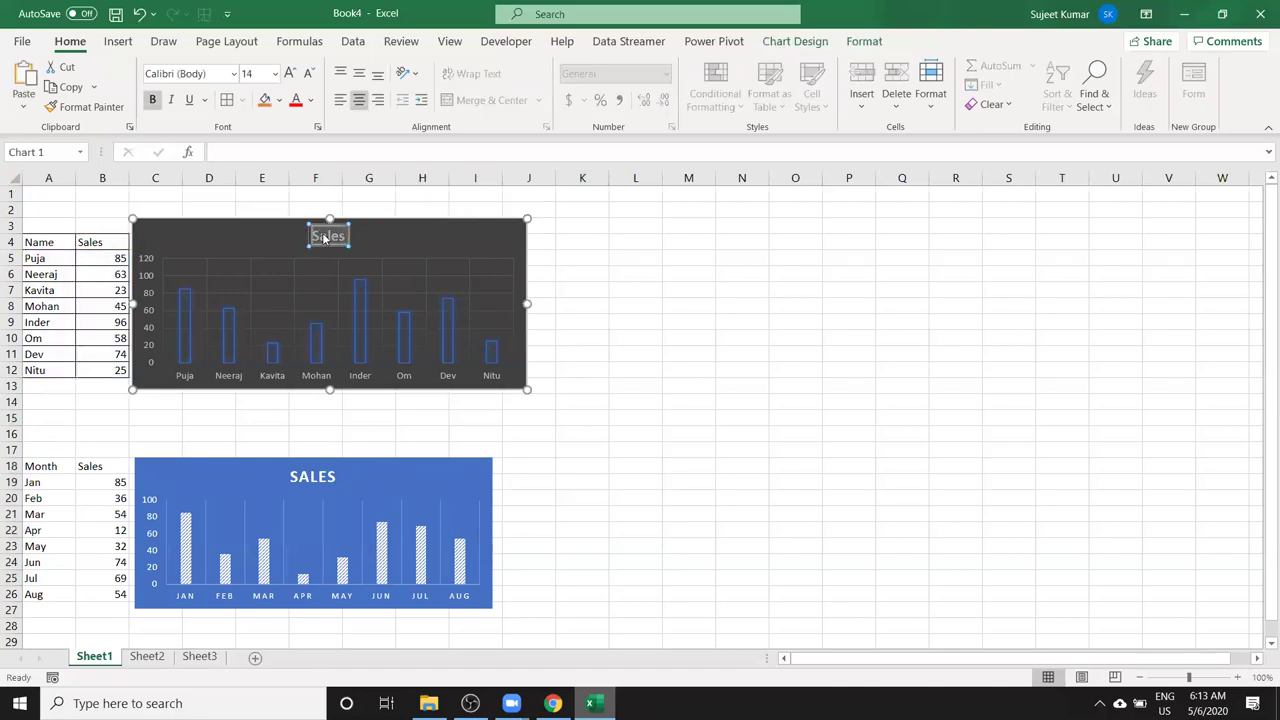
click(323, 237)
key(Delete)
key(Delete)
key(Delete)
key(Delete)
text(O)
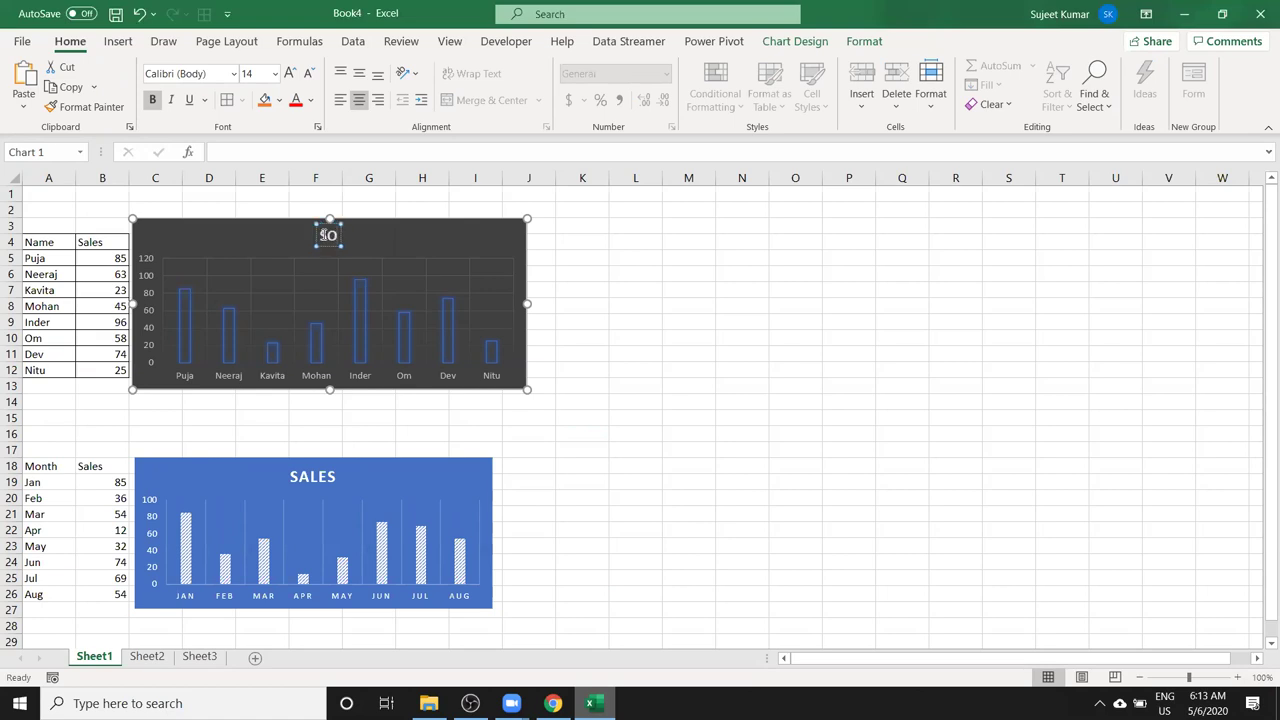
text( wiaw)
key(BackSpace)
key(BackSpace)
text(se)
key(BackSpace)
key(BackSpace)
text(ze)
key(BackSpace)
key(BackSpace)
key(BackSpace)
text(ise)
text( Sales)
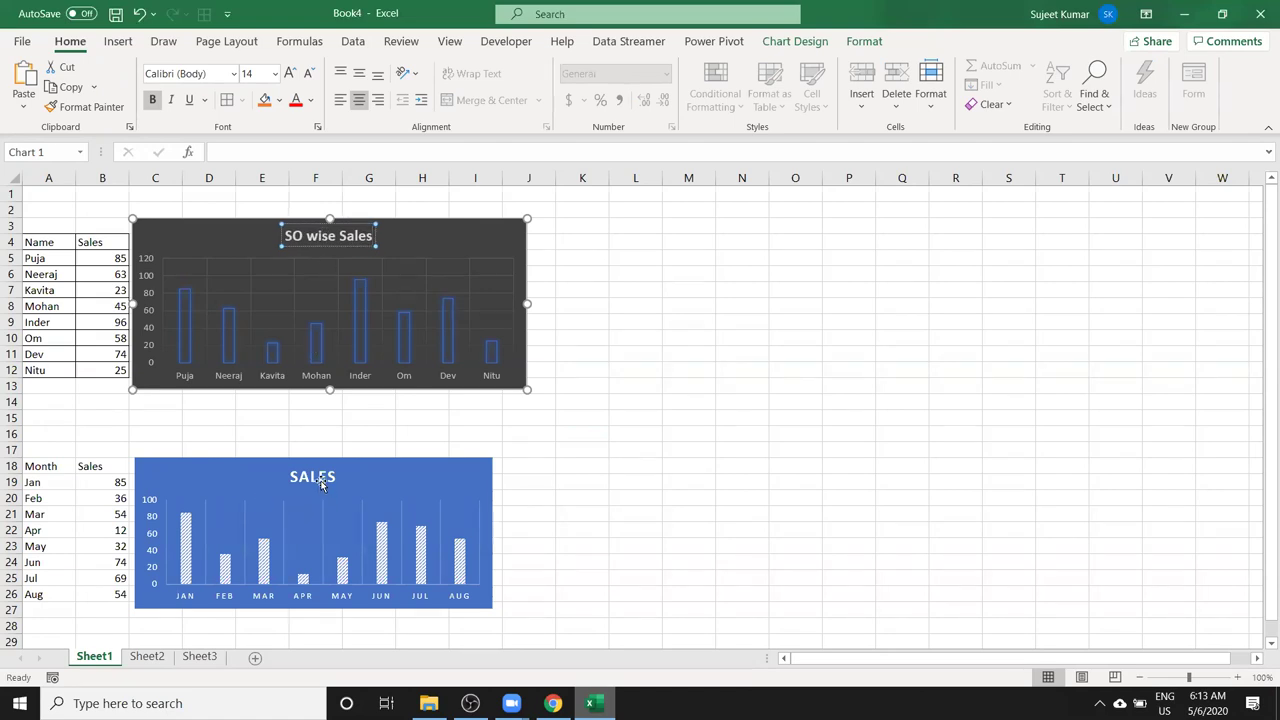
click(320, 481)
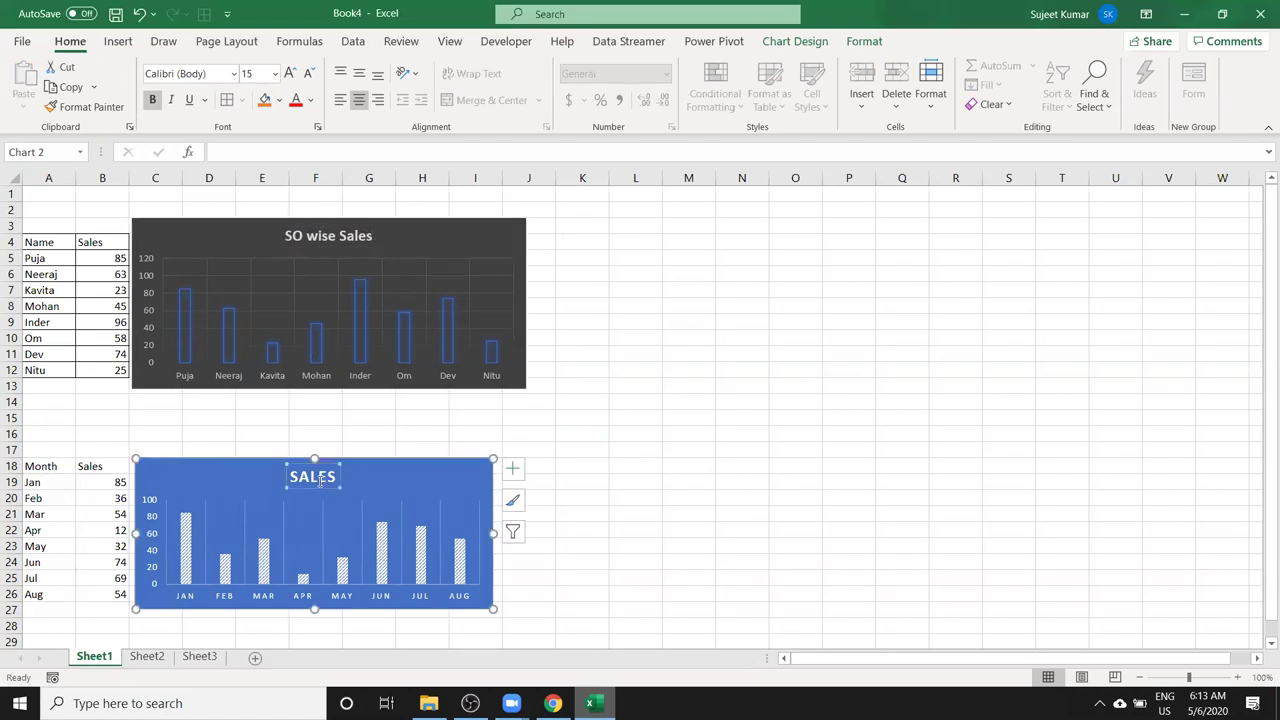
Retitle the blue chart 'Monthly Sales', shown as MONTHLY SALES.
double_click(320, 481)
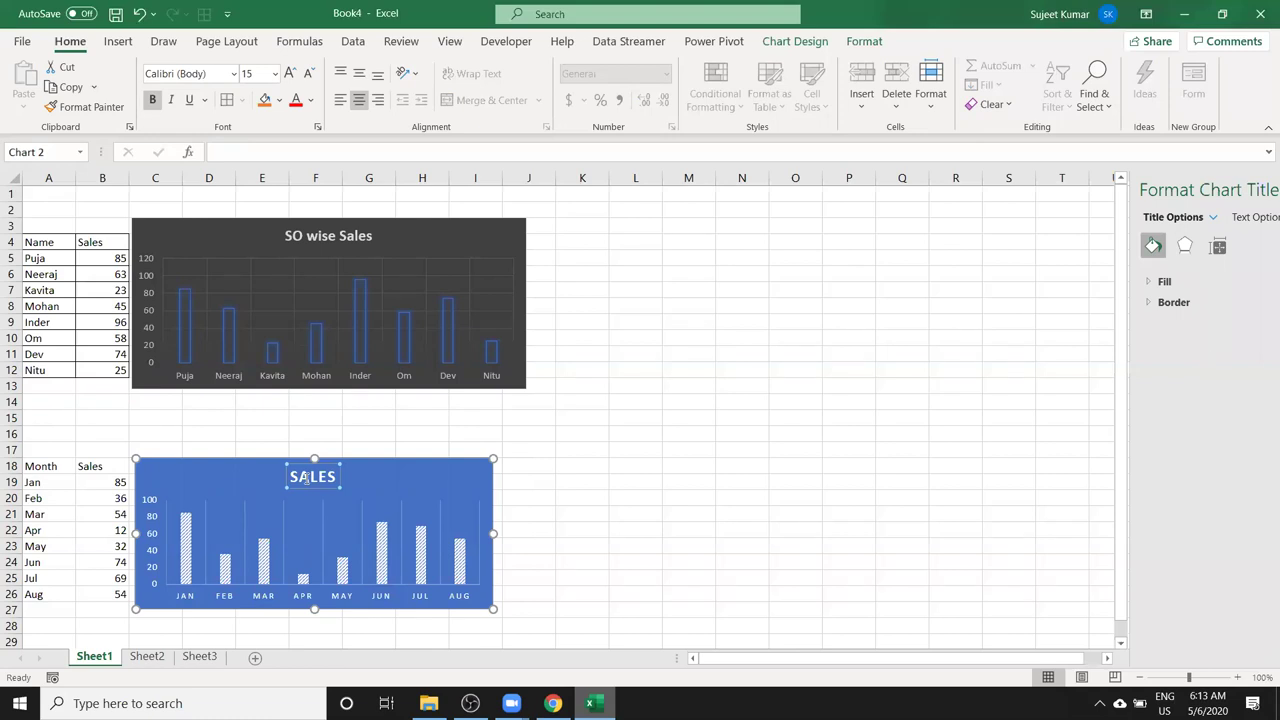
double_click(310, 477)
text(Monthly Sales)
click(614, 478)
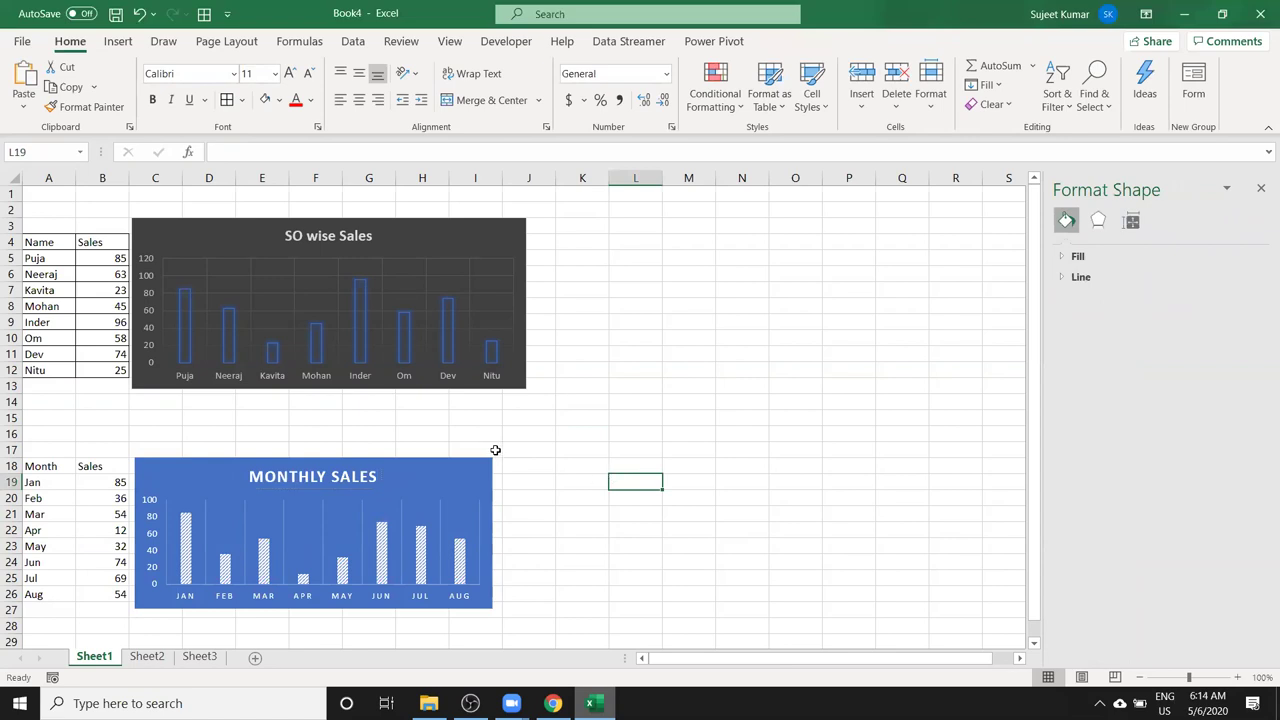
Make the SO wise Sales chart slightly narrower.
click(516, 370)
drag(526, 389, 506, 385)
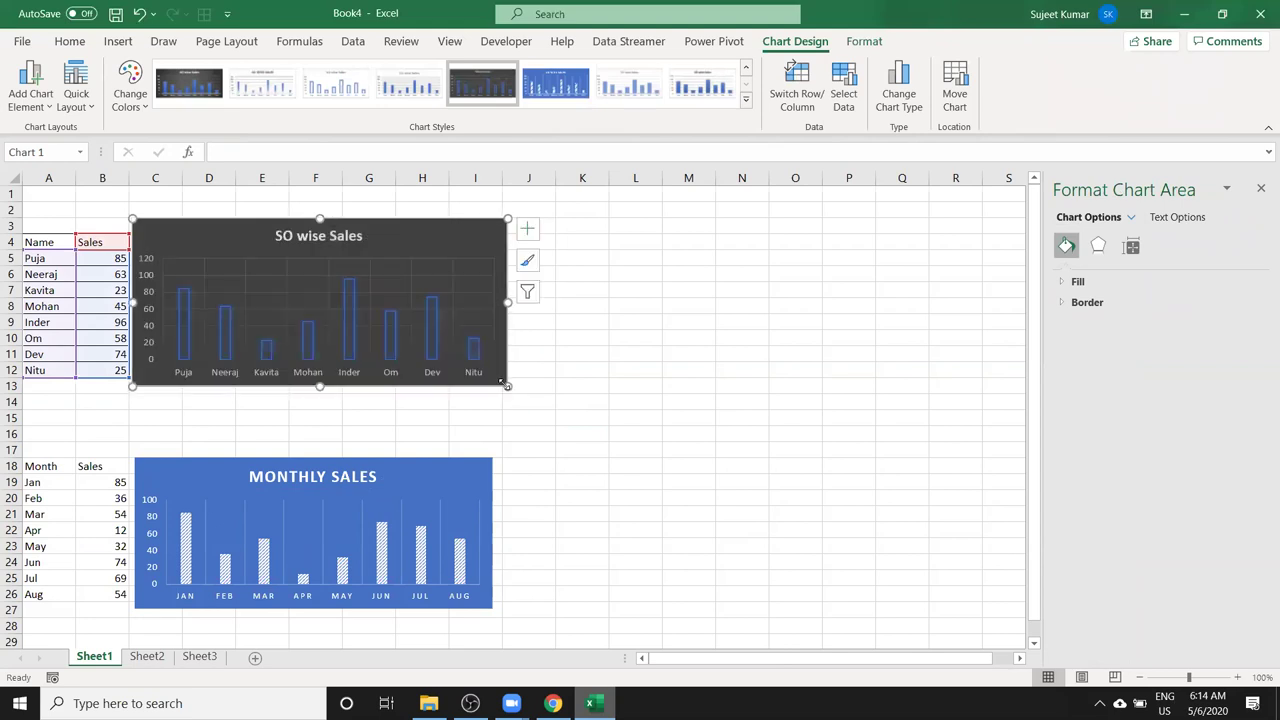
click(578, 420)
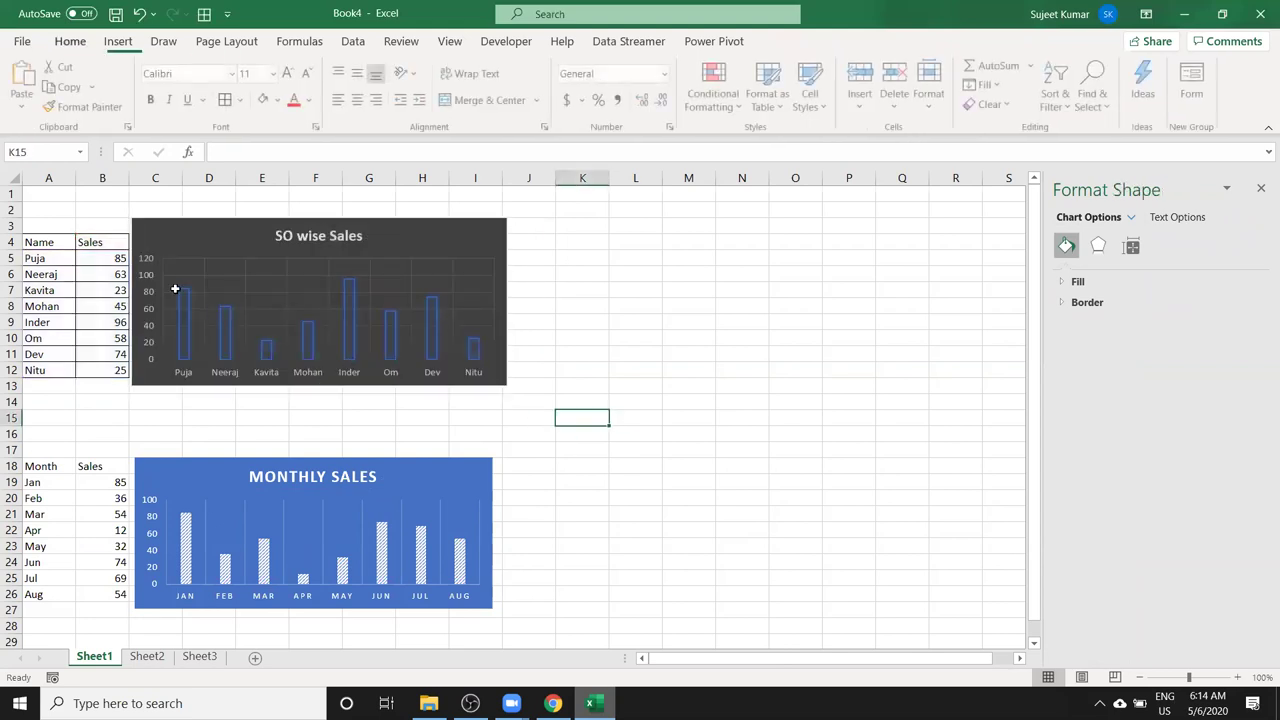
Rename Sheet1 to Report.
click(35, 228)
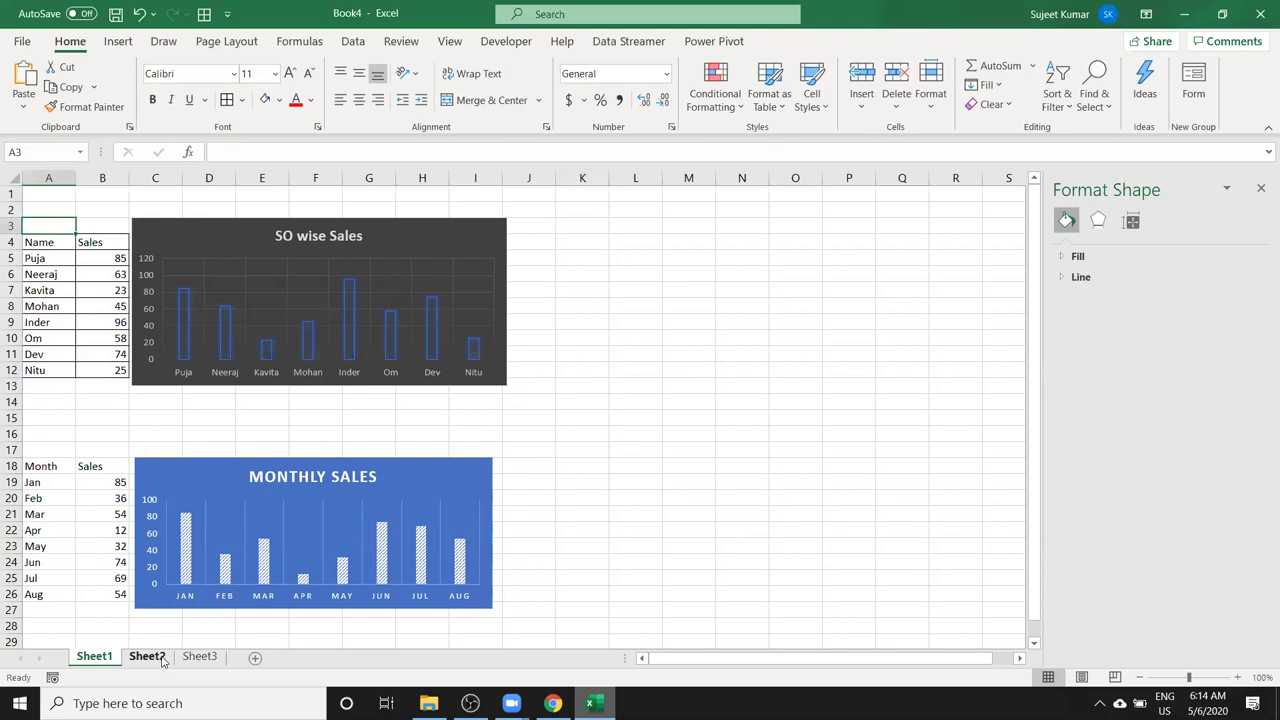
double_click(96, 657)
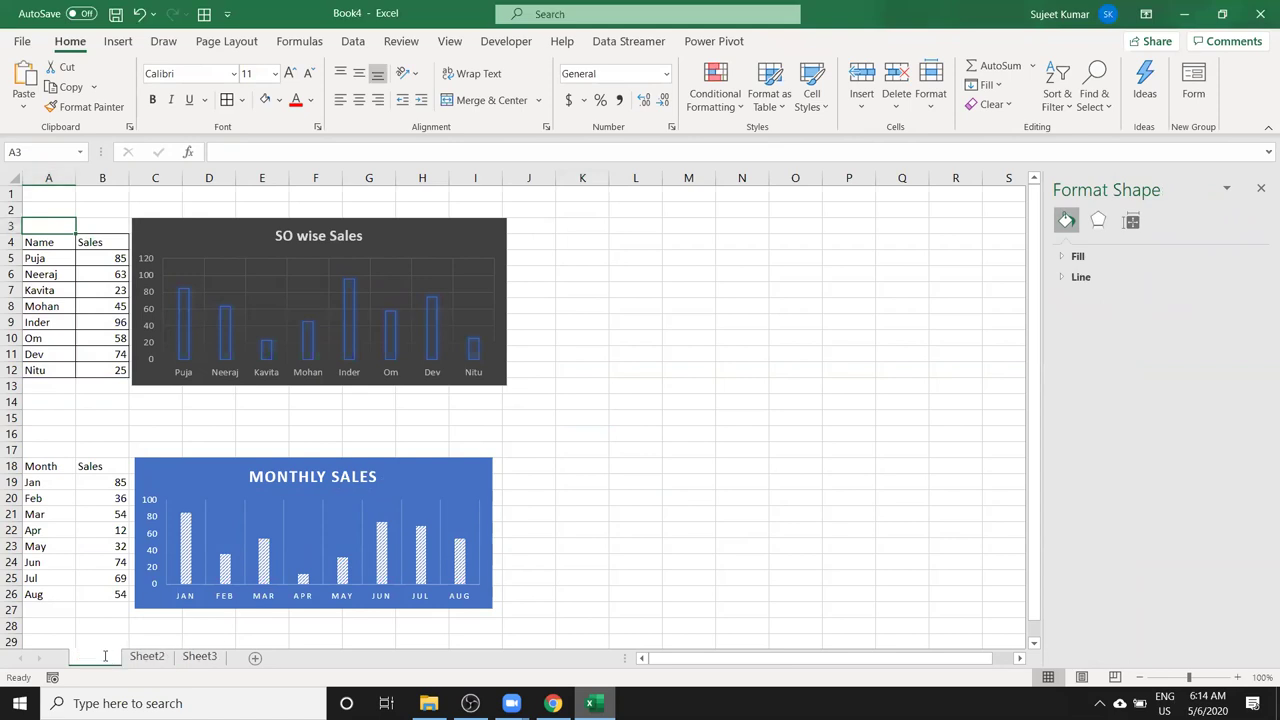
text(Report)
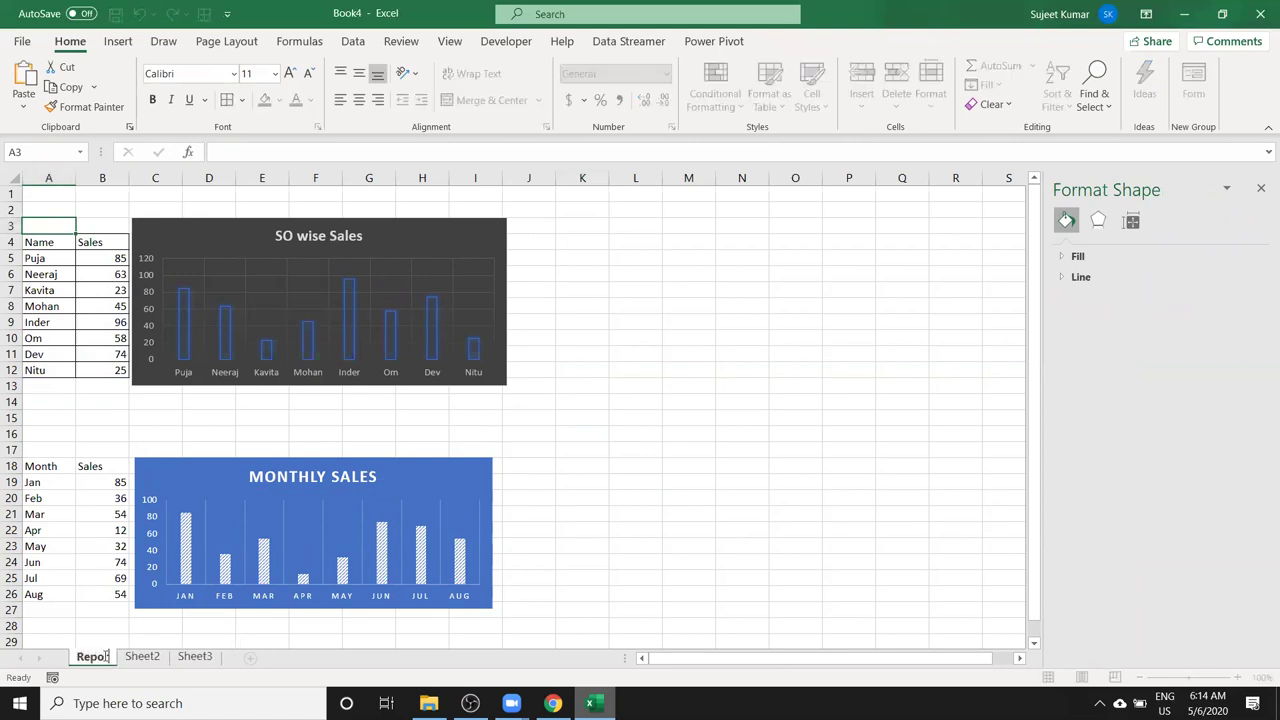
key(Return)
Rename Sheet2 to Sales and begin typing the Select label in A3.
click(149, 657)
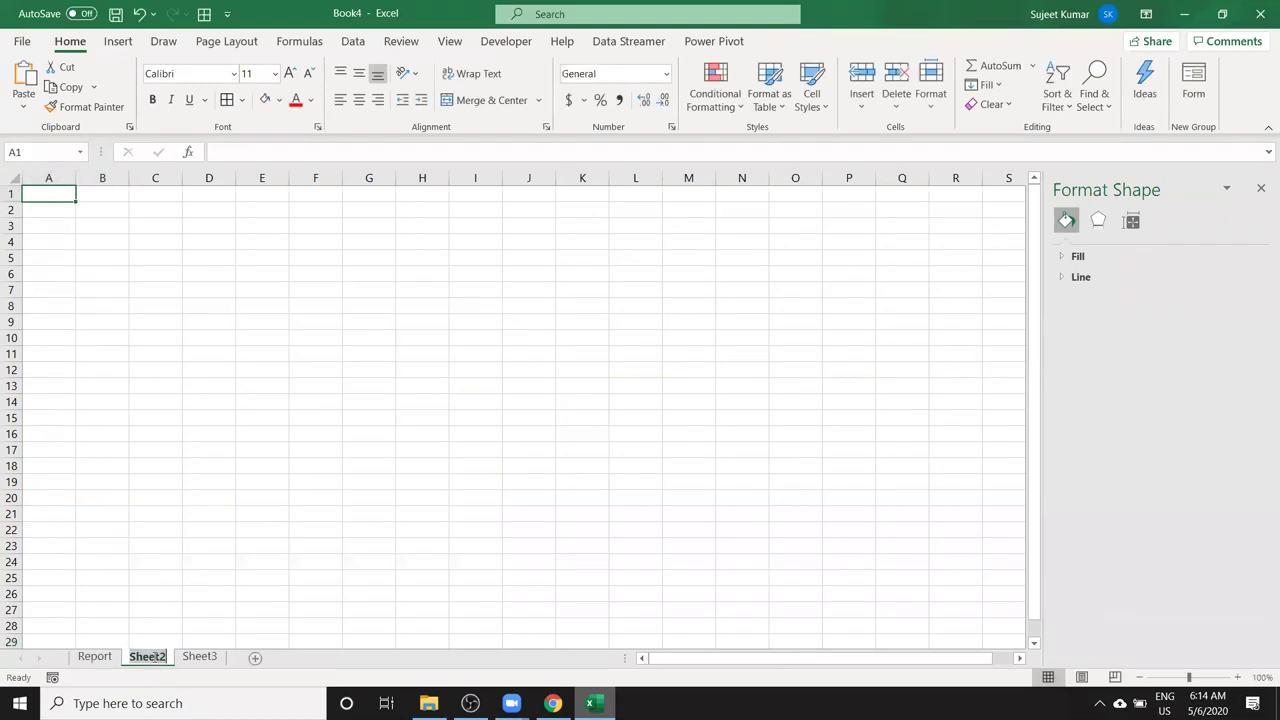
text(Sale)
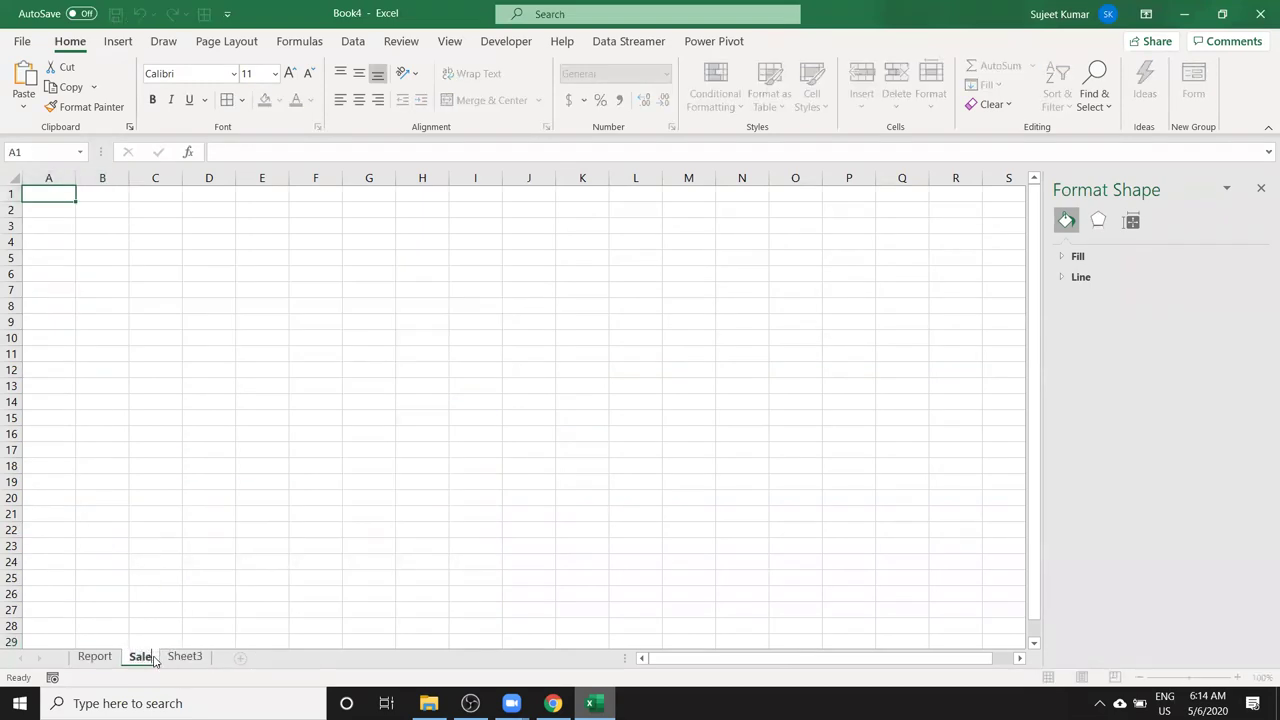
text(s)
click(144, 466)
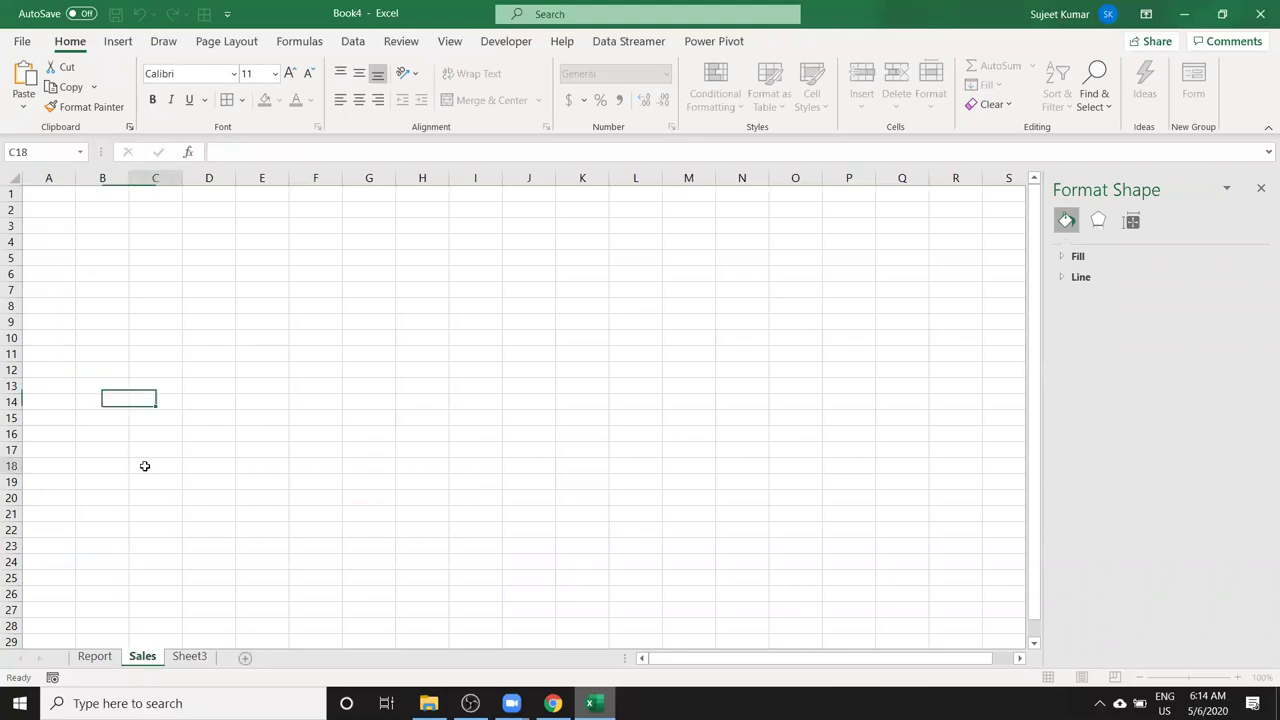
click(63, 227)
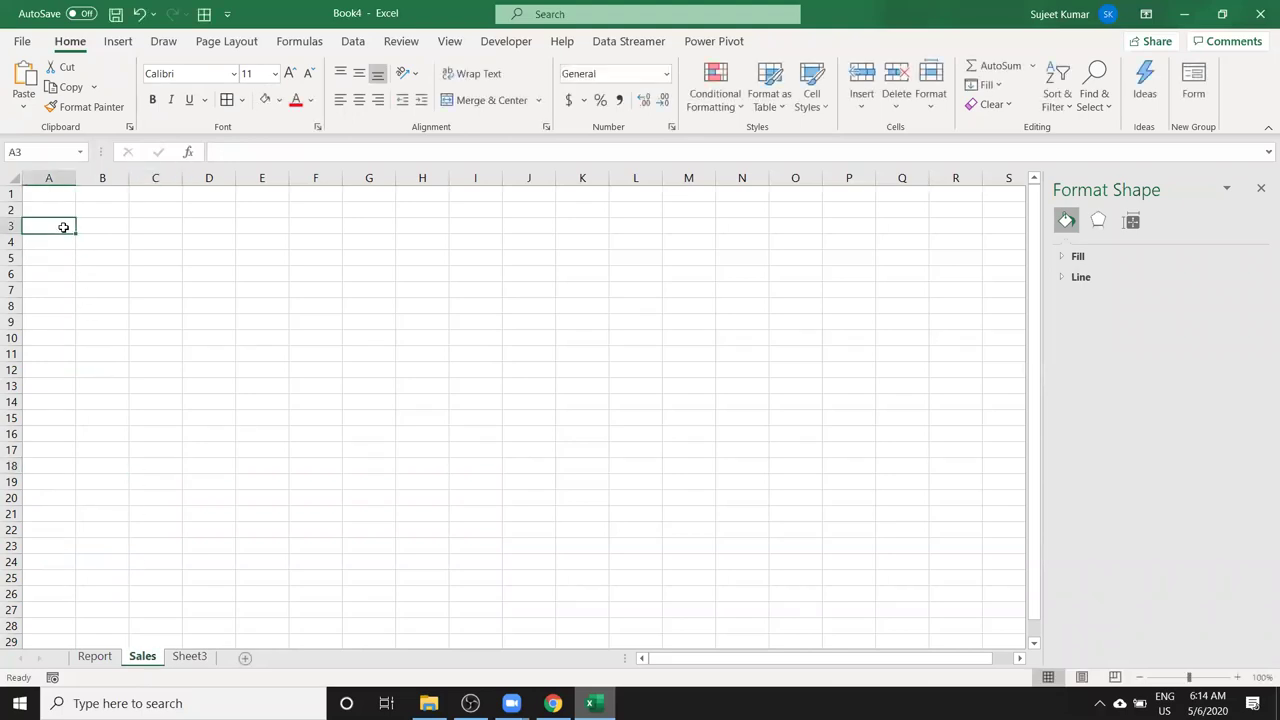
text(Select)
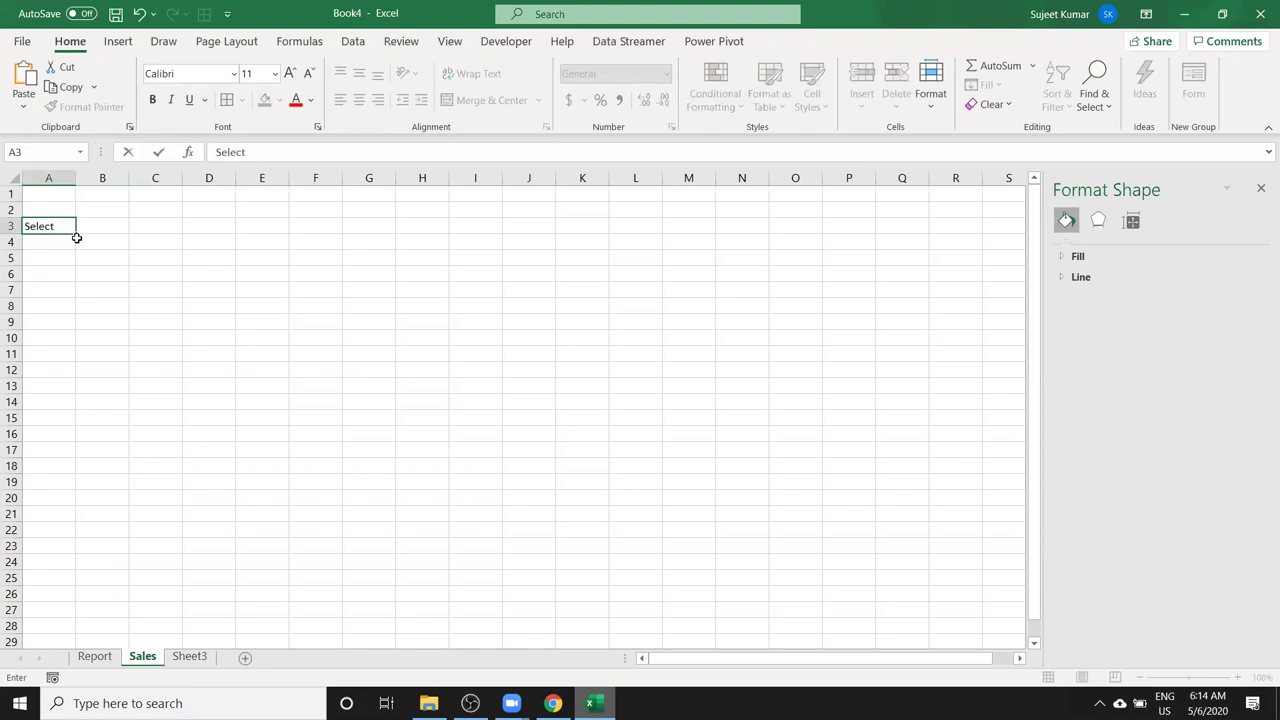
Finish the Select label and give B3 a list validation with source 'Month,Sales'.
key(Tab)
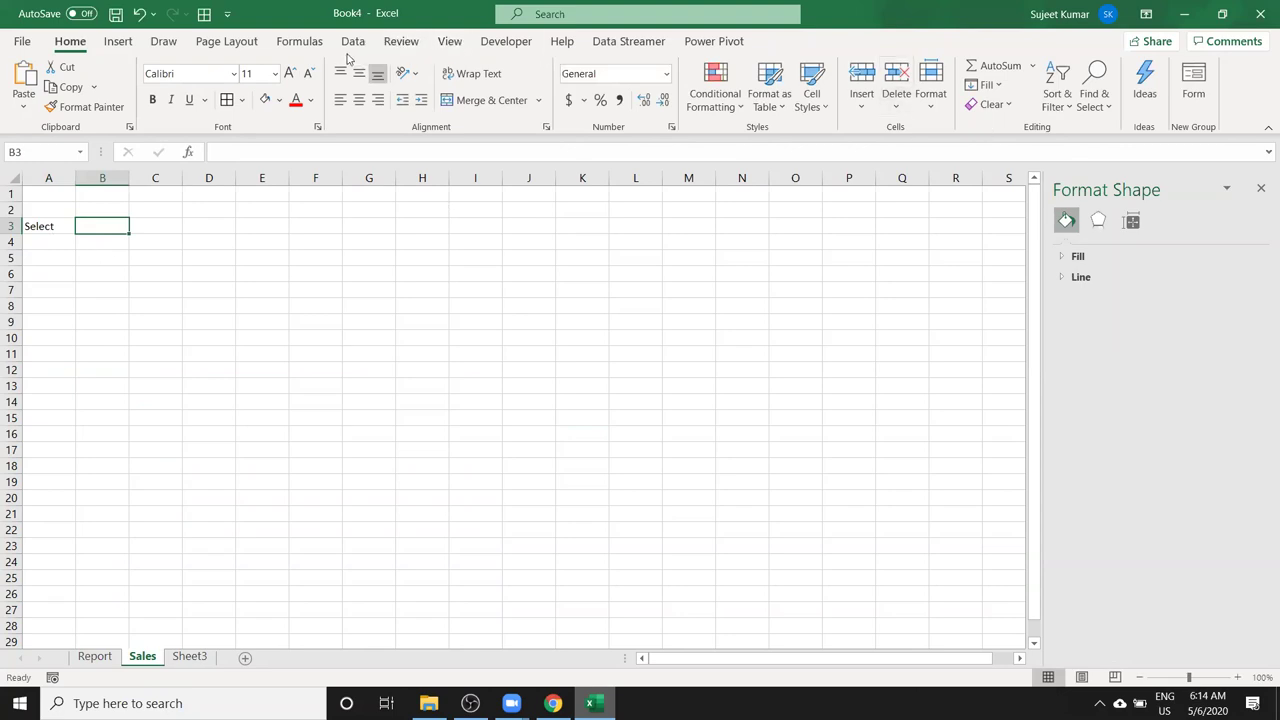
click(508, 43)
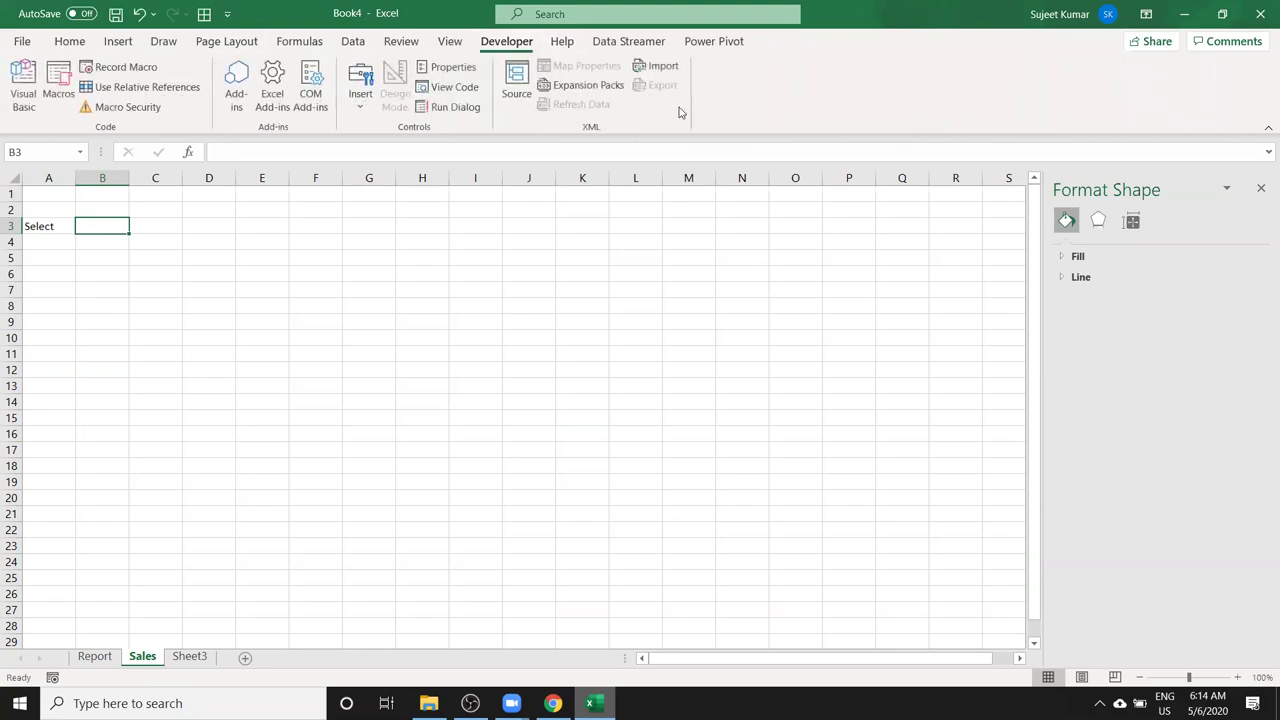
click(83, 47)
click(358, 50)
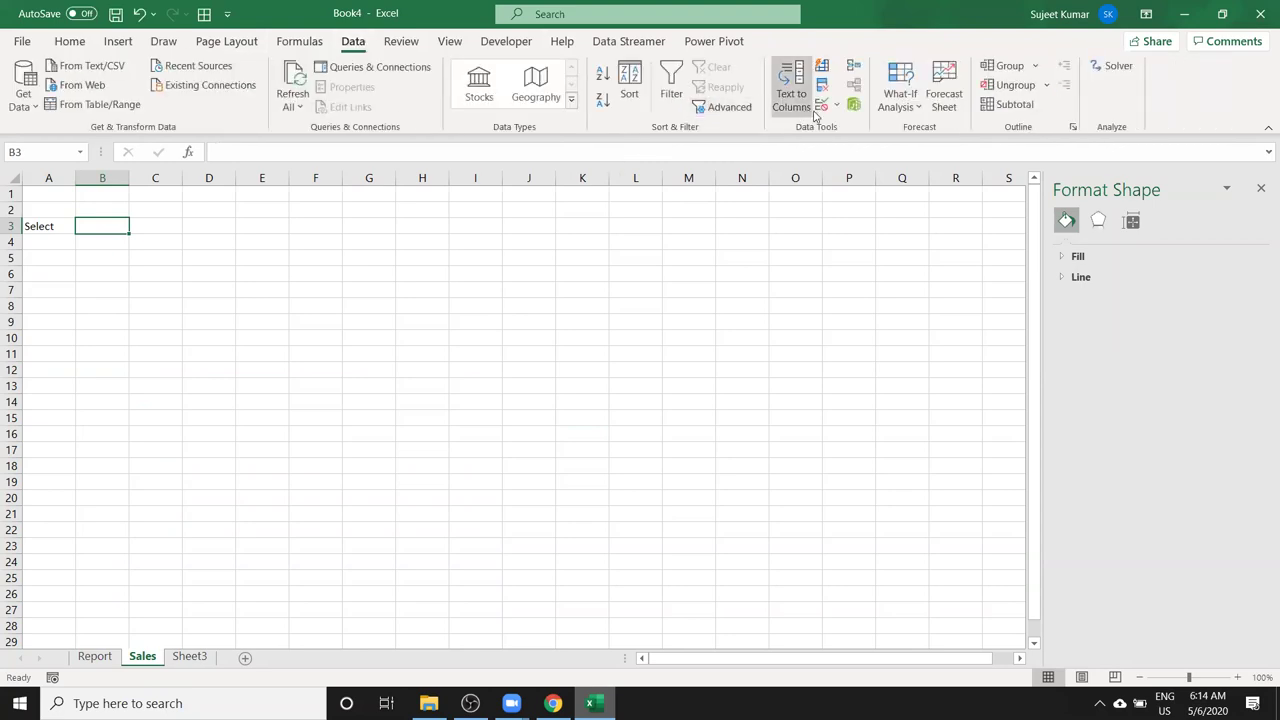
click(836, 106)
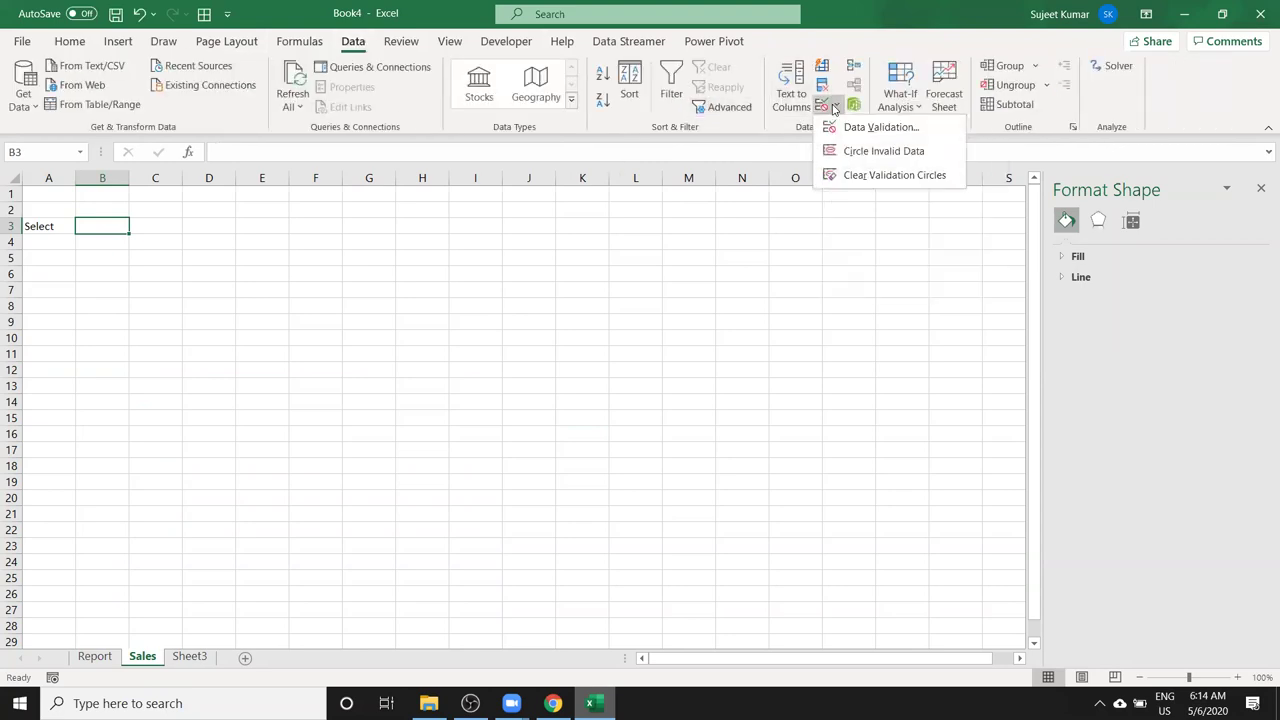
click(846, 130)
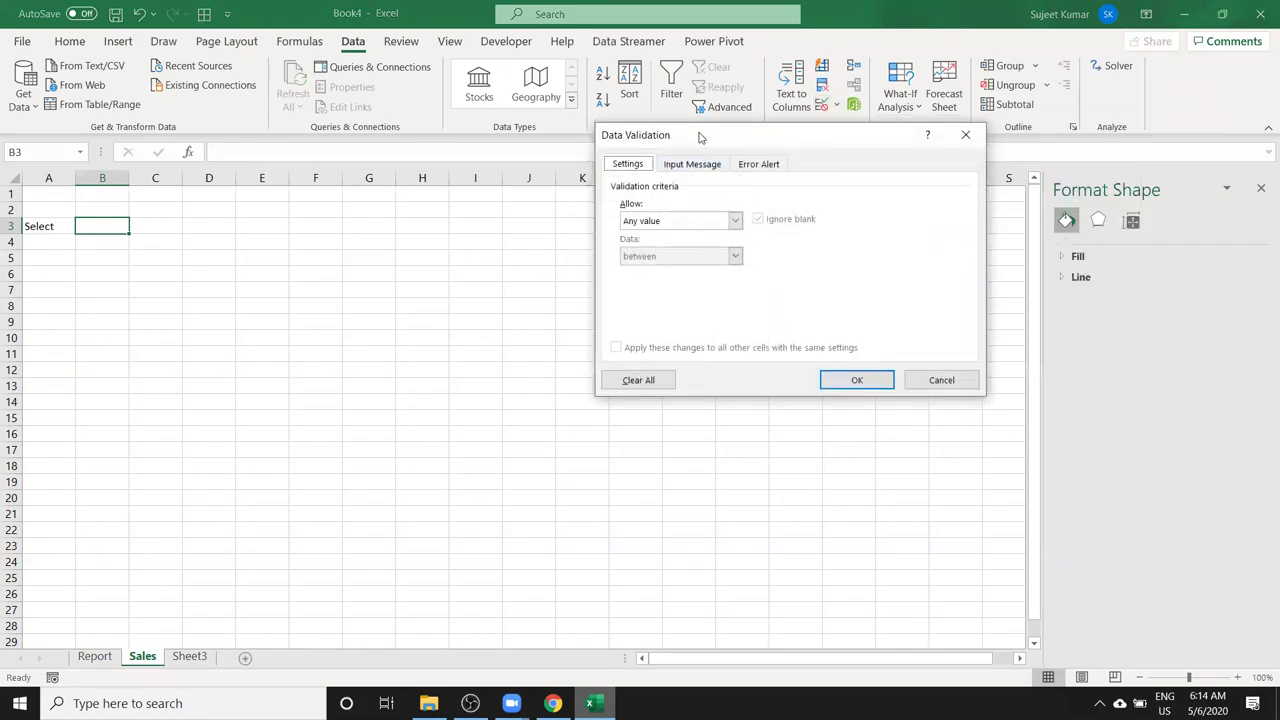
drag(700, 135, 427, 167)
click(459, 251)
click(375, 300)
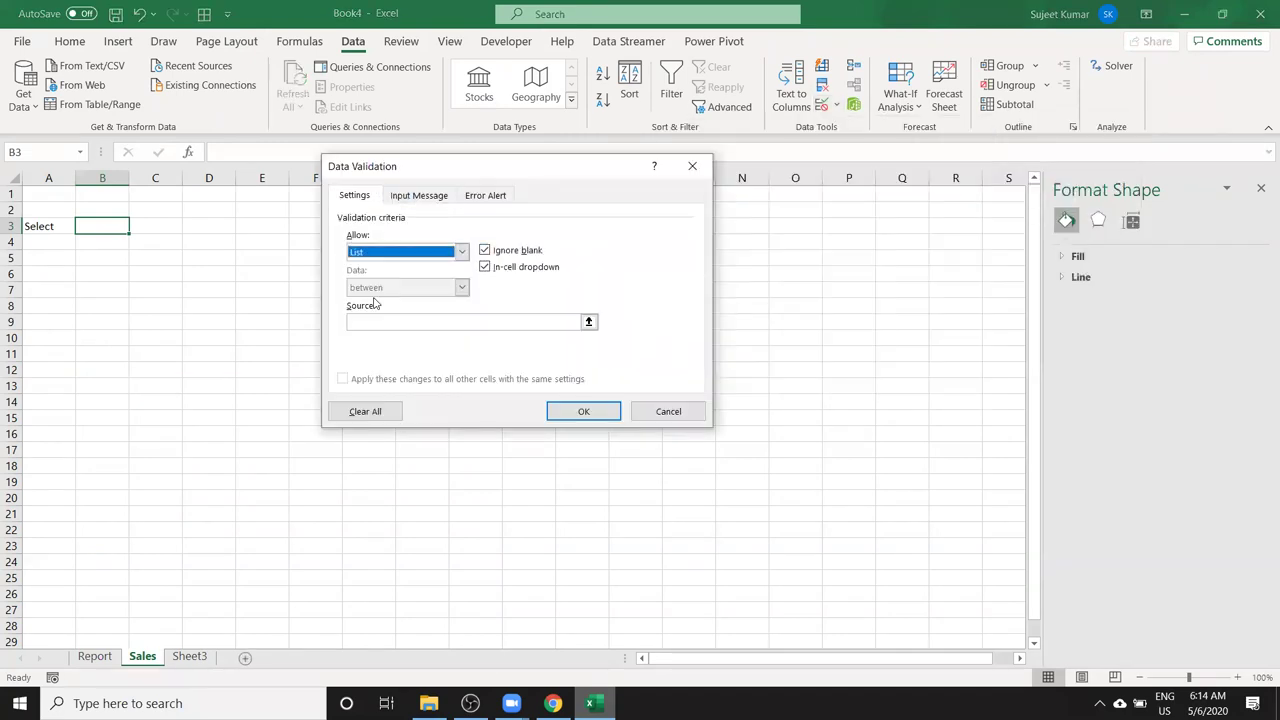
click(382, 320)
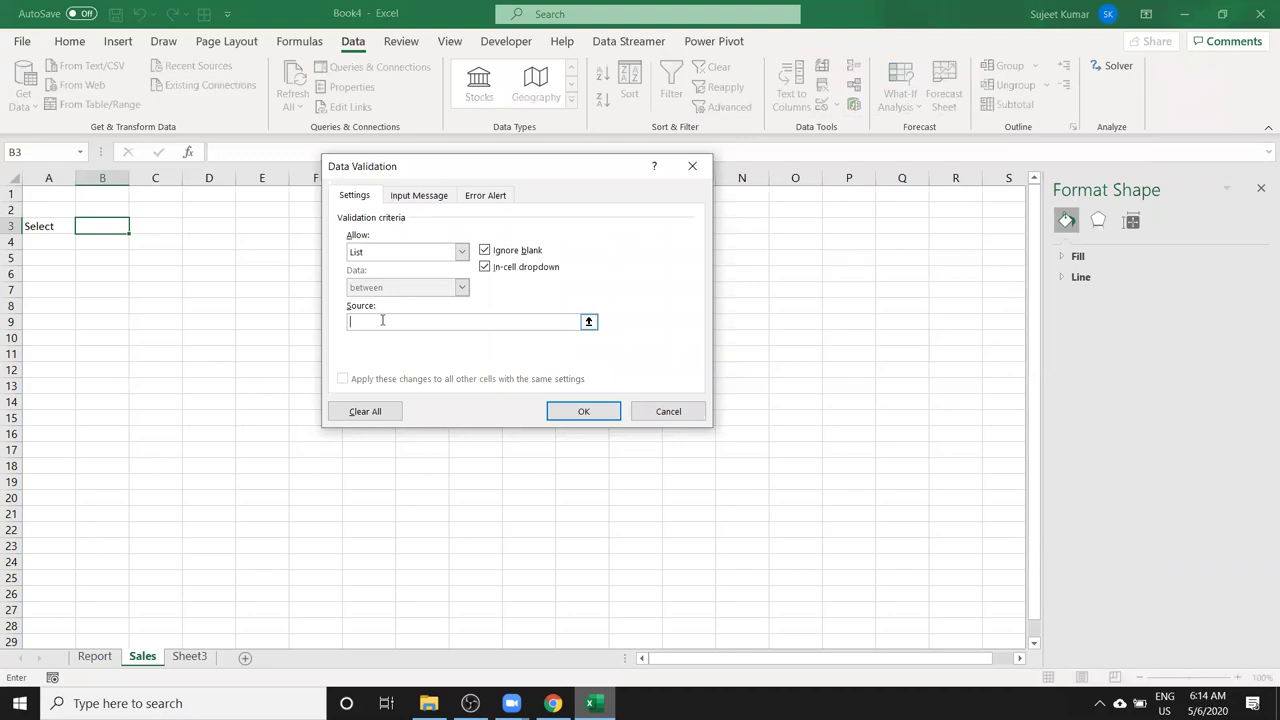
text(Month,Sales)
click(581, 410)
Set B3's drop-down to Sales and return to the Report sheet.
click(136, 226)
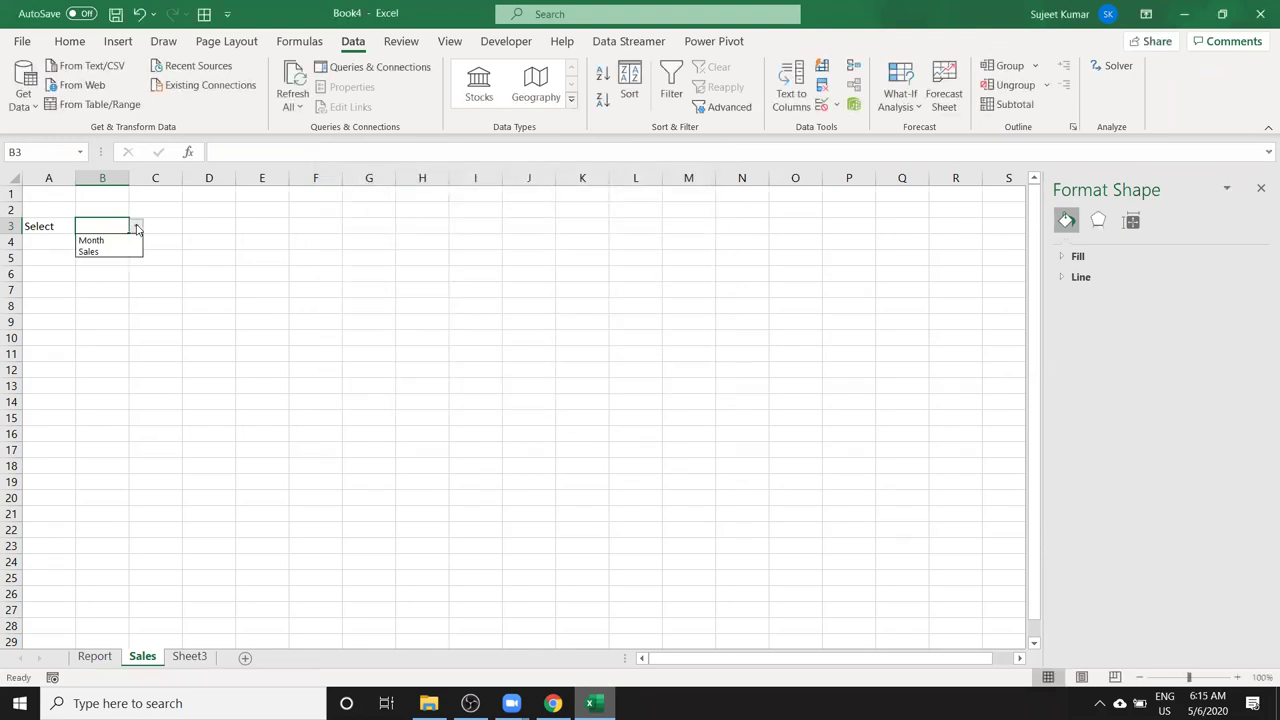
click(121, 252)
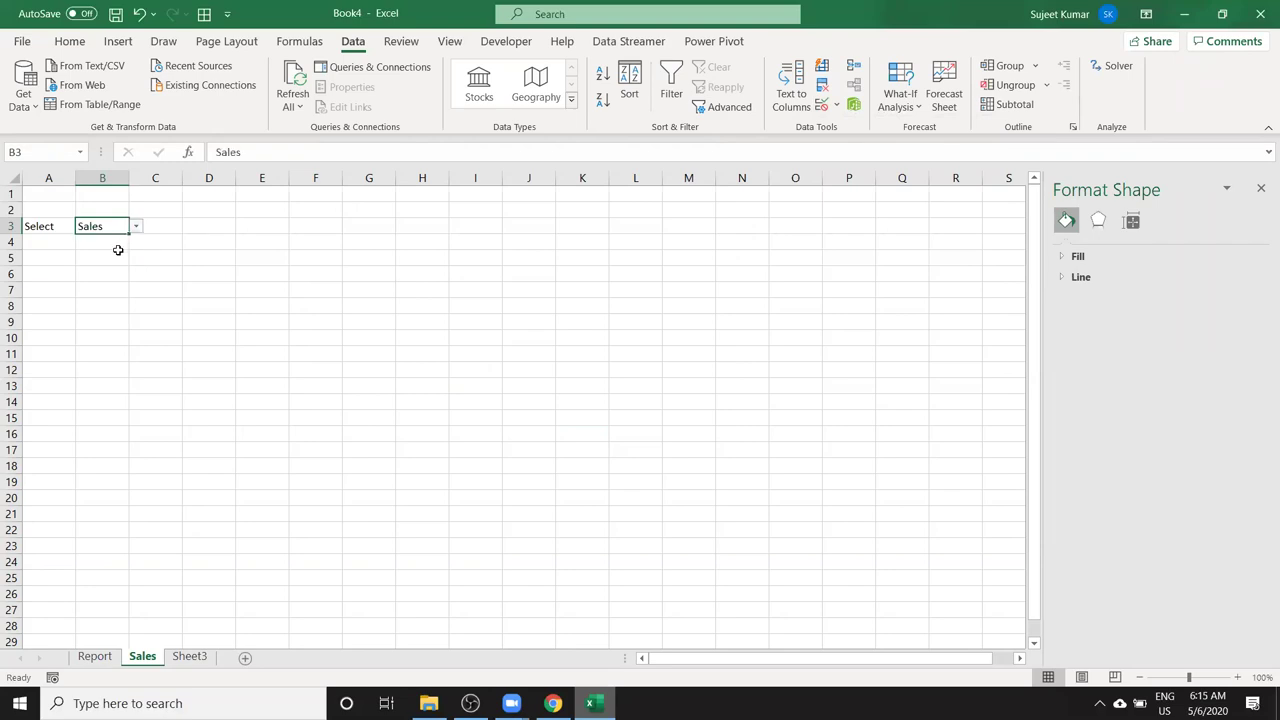
click(92, 658)
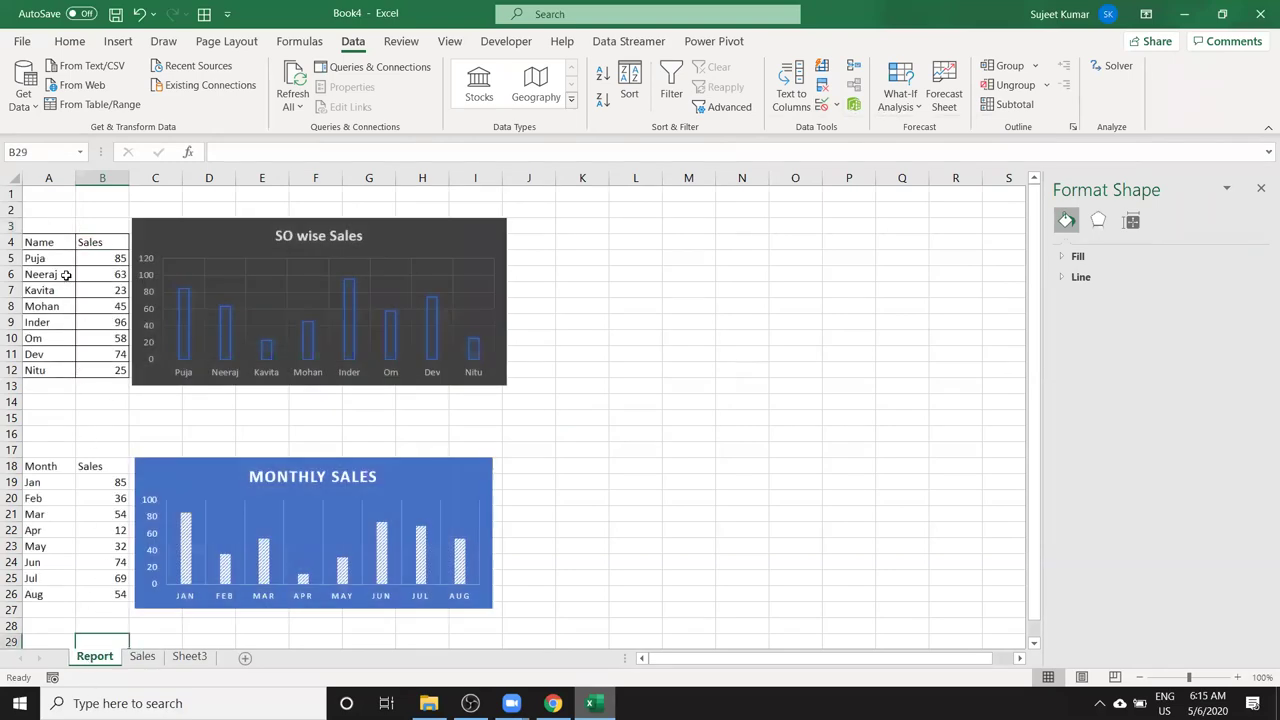
Switch the Sales sheet's B3 drop-down to Month, then return to Report.
drag(45, 227, 514, 384)
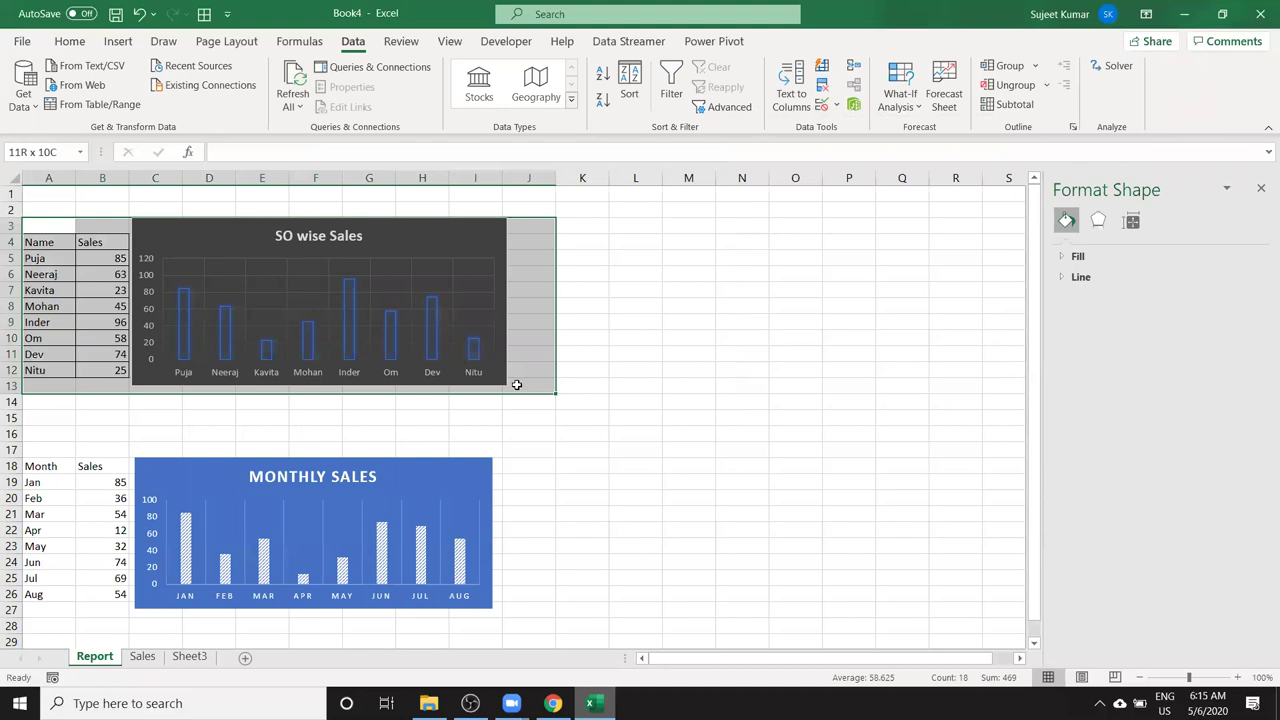
click(142, 657)
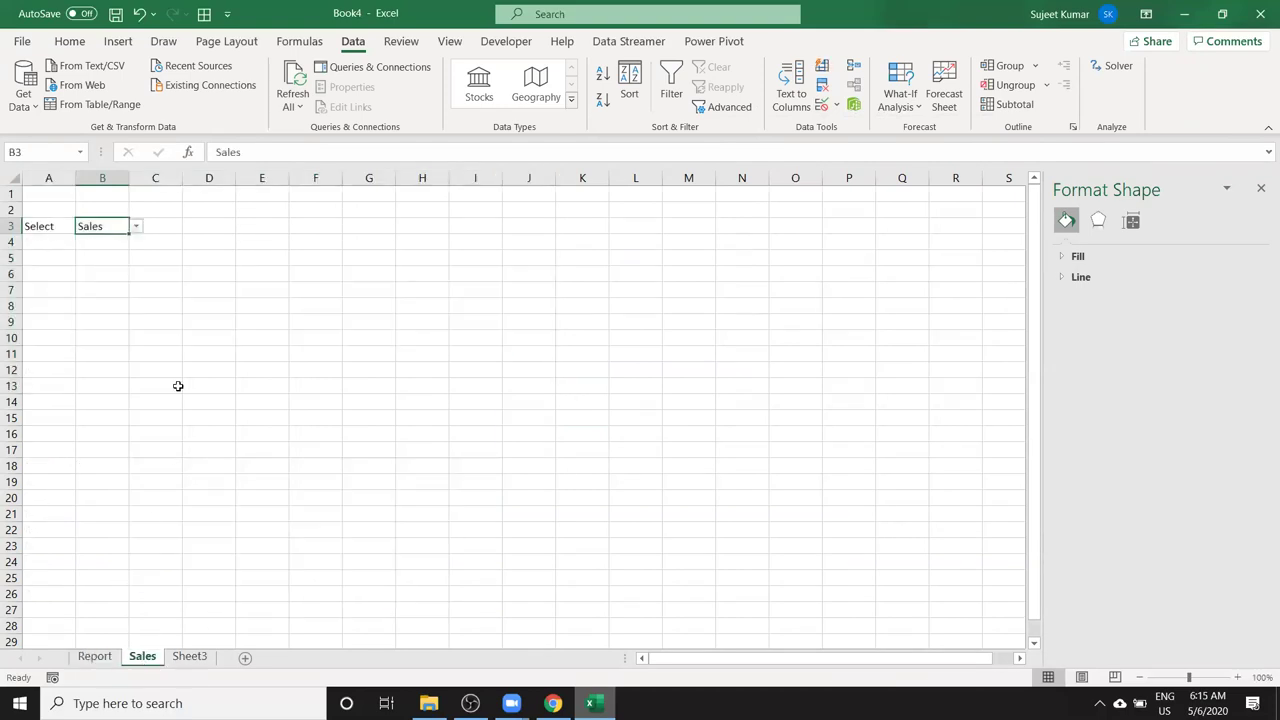
click(135, 226)
click(110, 249)
click(95, 657)
Hide gridlines on the Report sheet and close the Format Shape pane.
drag(48, 466, 530, 611)
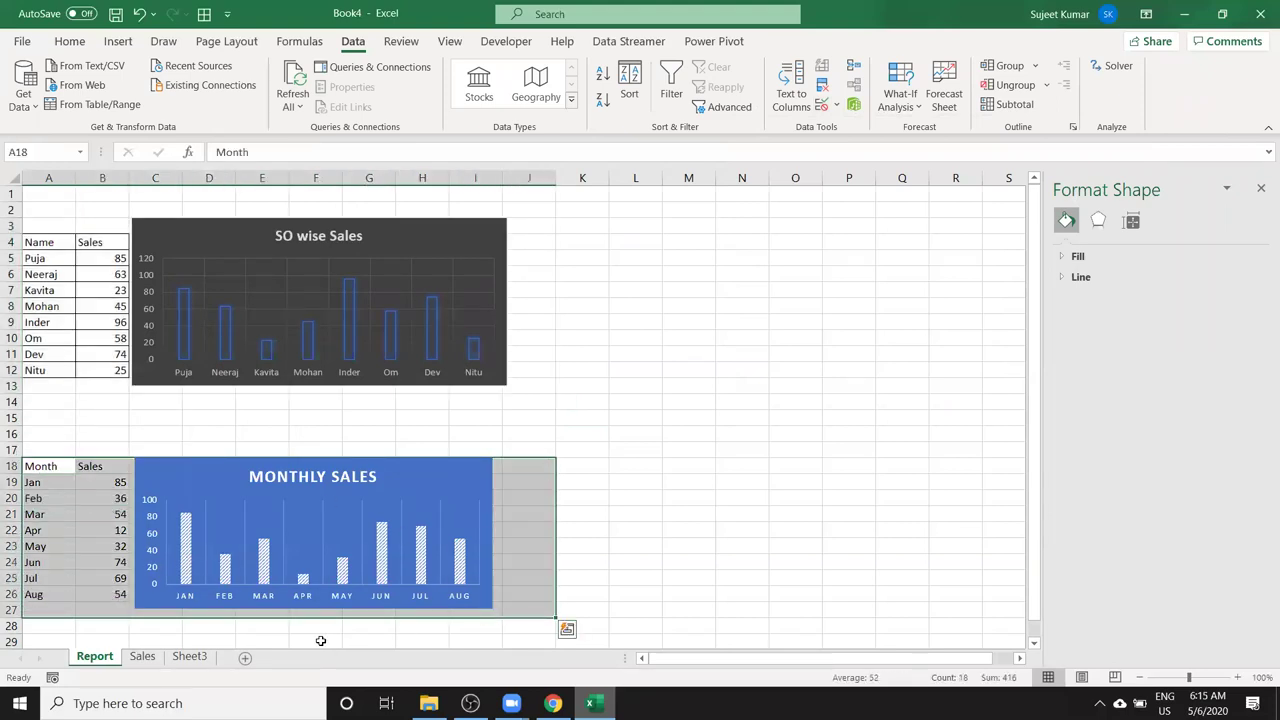
click(116, 463)
mouse_move(38, 230)
mouse_down()
mouse_move(372, 254)
mouse_move(468, 290)
mouse_up()
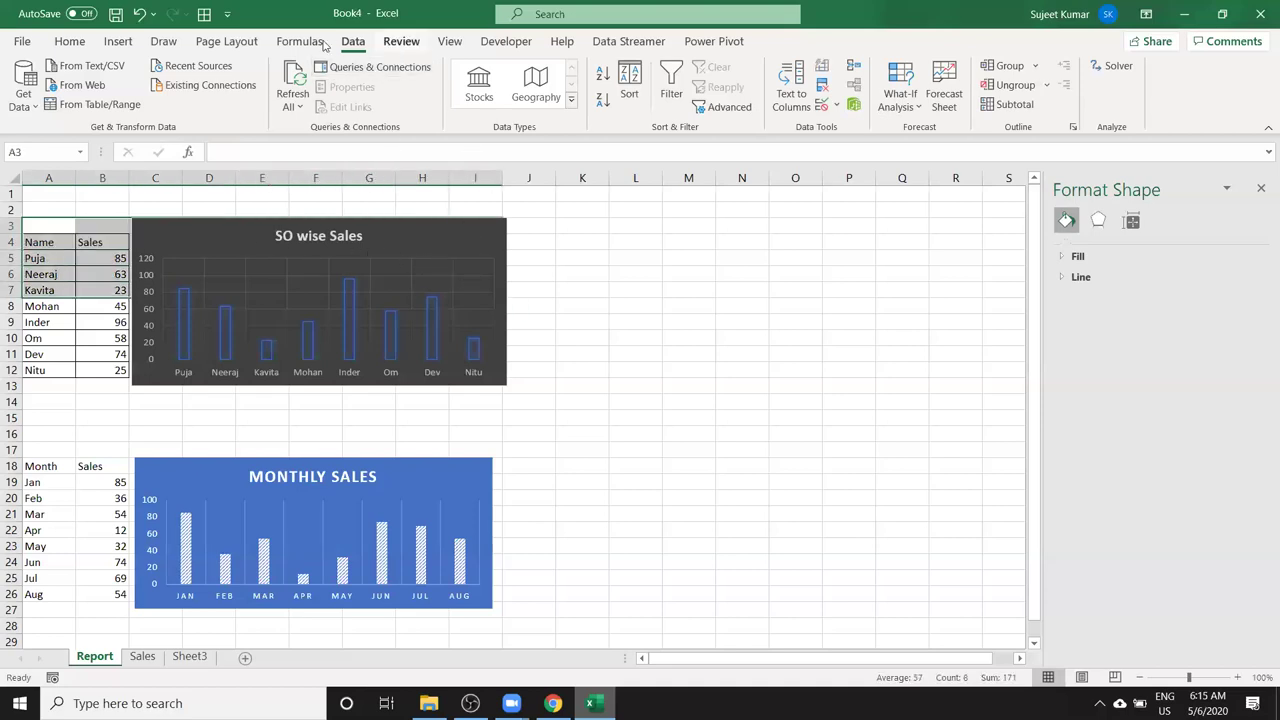
click(232, 45)
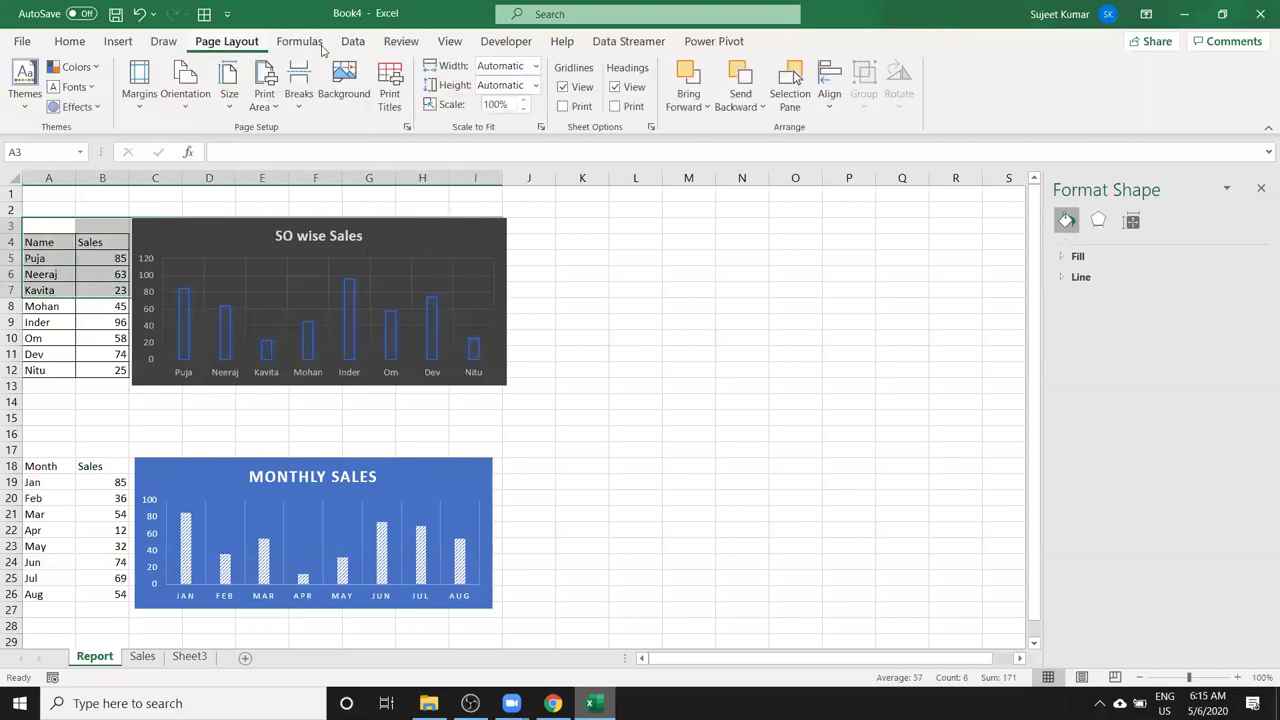
click(582, 88)
click(1261, 189)
click(686, 288)
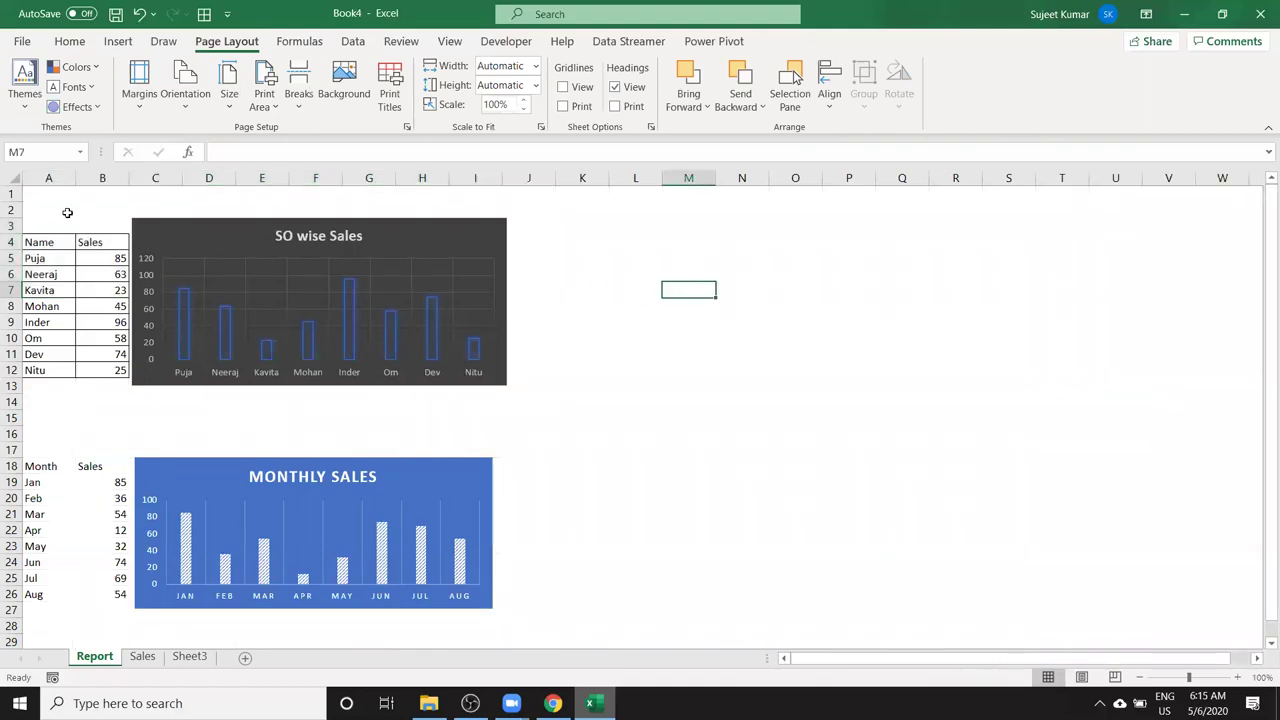
Copy the Name/Sales table with its SO wise Sales chart and go to the Sales sheet.
mouse_move(40, 221)
mouse_down()
mouse_move(505, 372)
mouse_move(506, 394)
mouse_up()
key(ctrl+c)
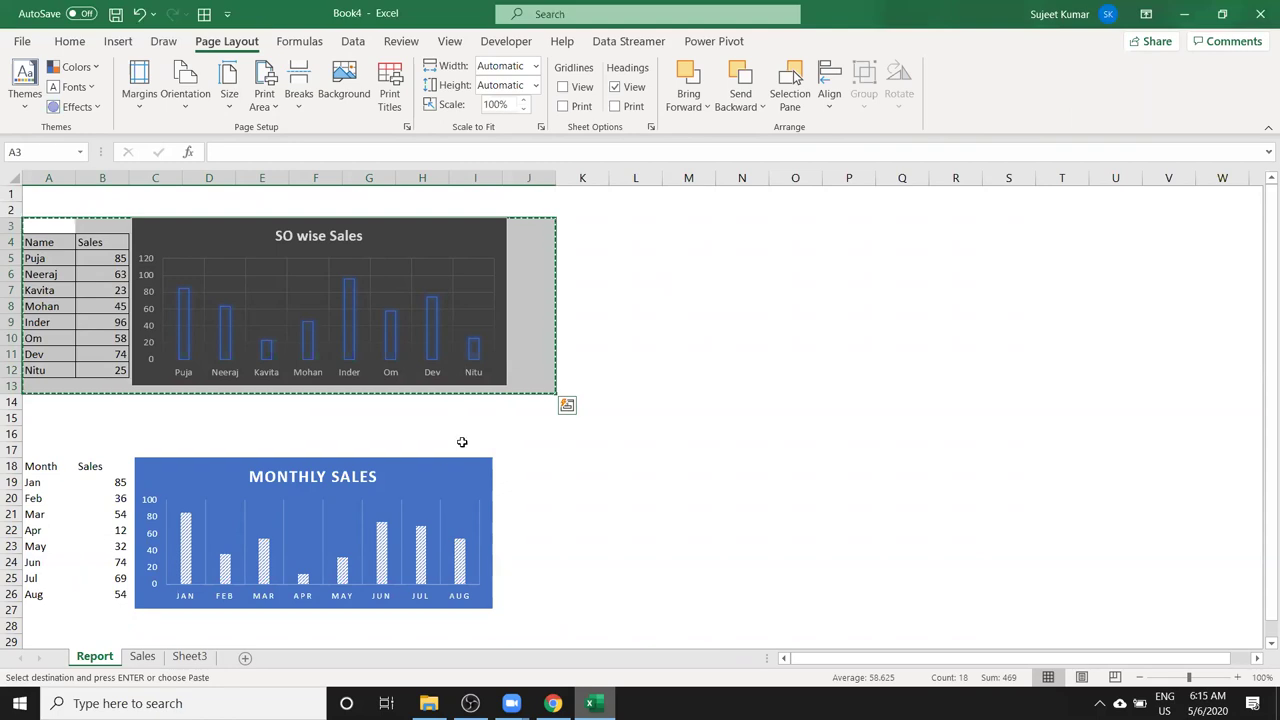
click(142, 657)
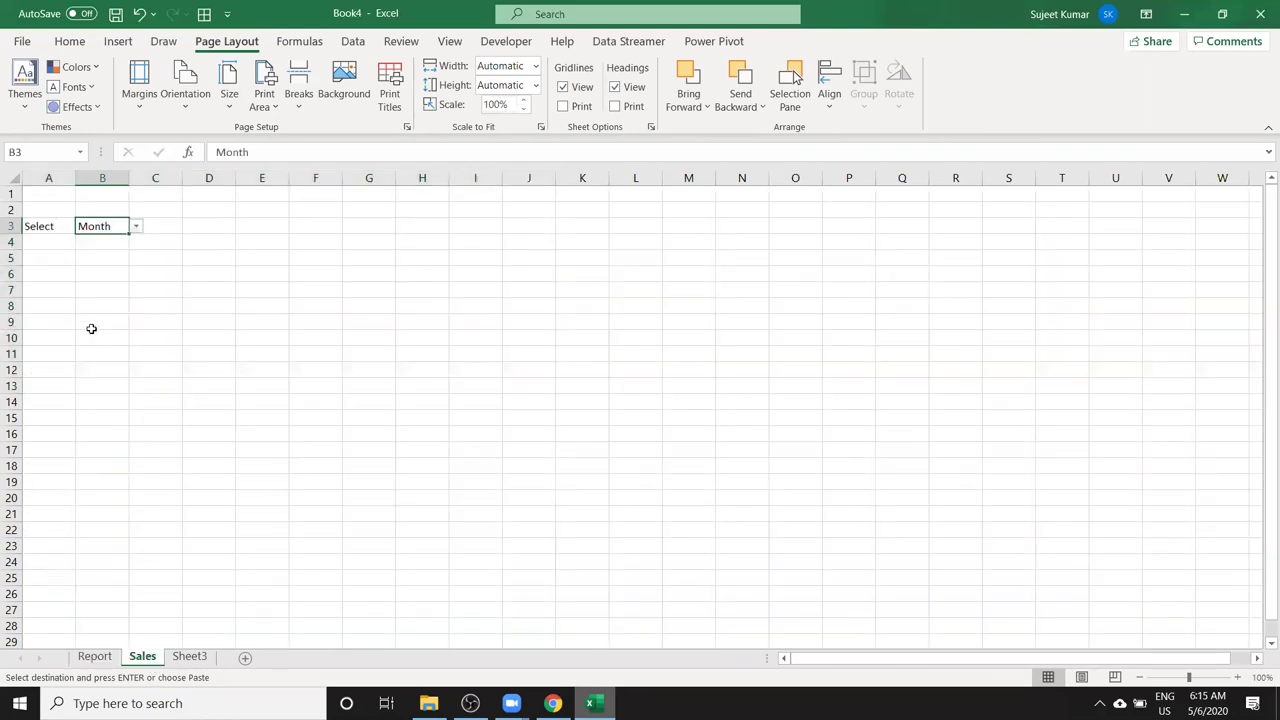
Paste the copied Report range as a linked picture at A7 and nudge it slightly.
click(60, 288)
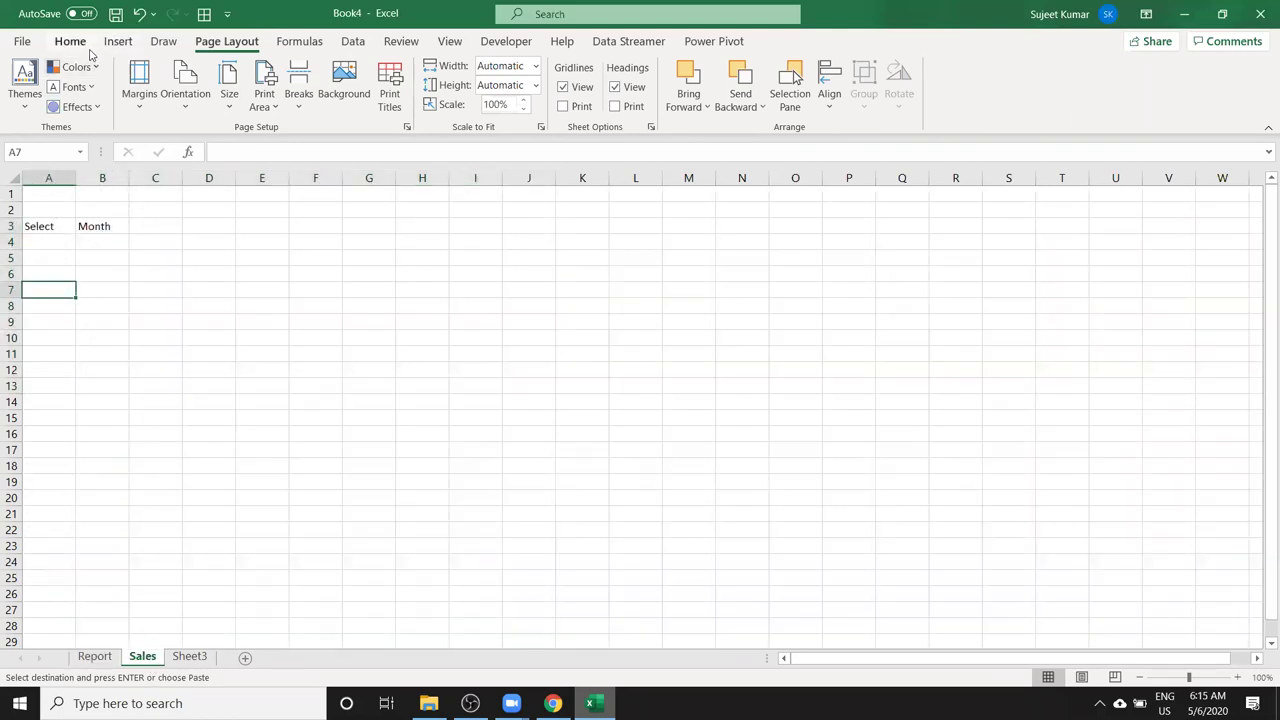
click(70, 41)
click(23, 105)
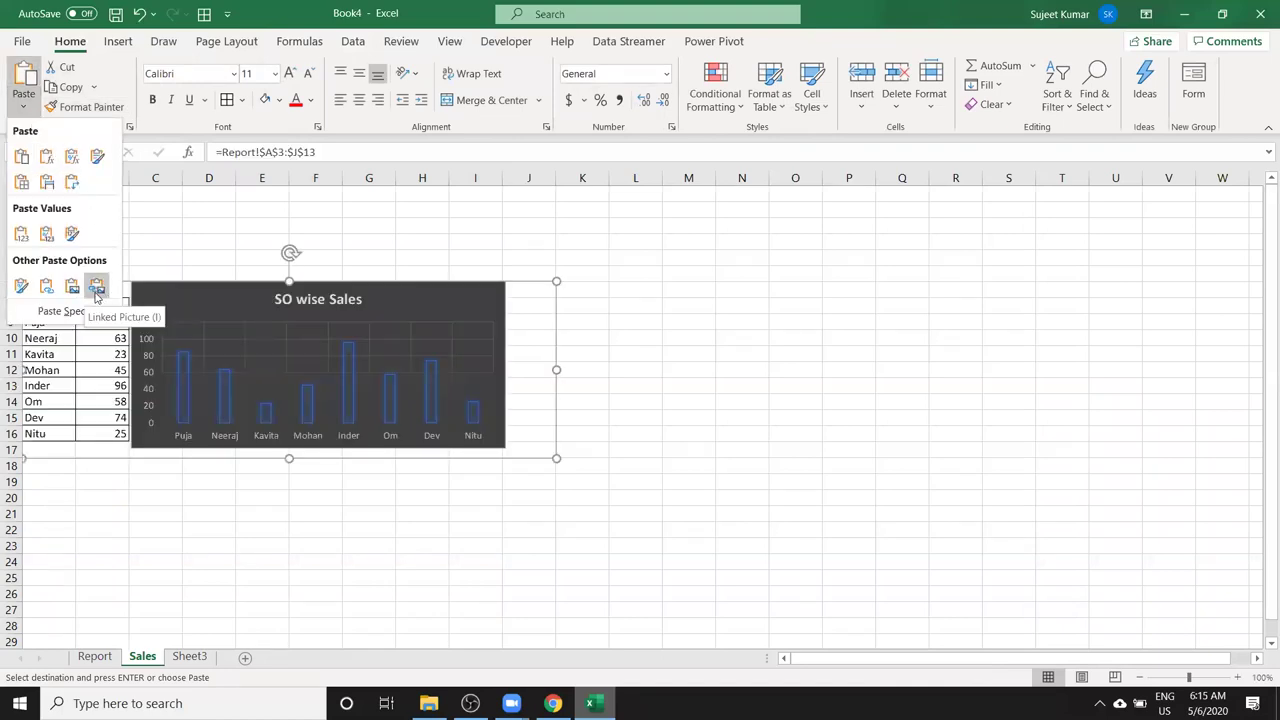
click(96, 288)
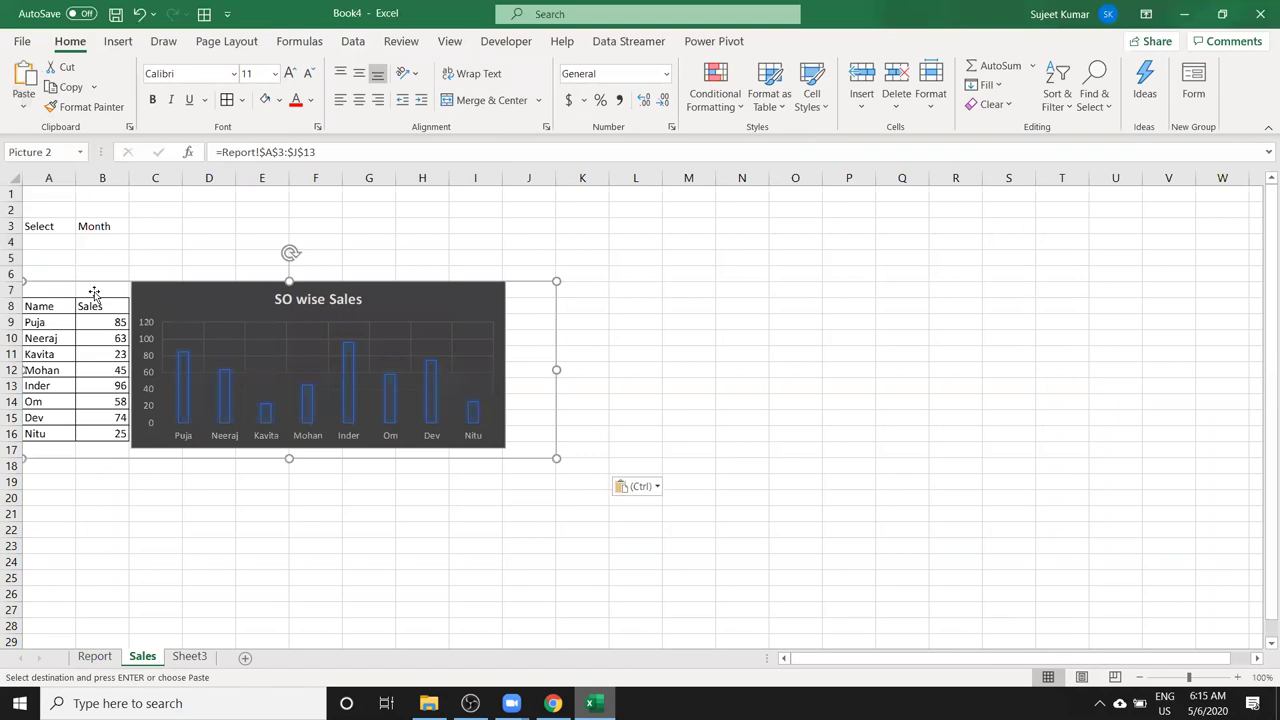
mouse_move(90, 302)
mouse_down()
mouse_move(129, 322)
mouse_move(121, 312)
mouse_up()
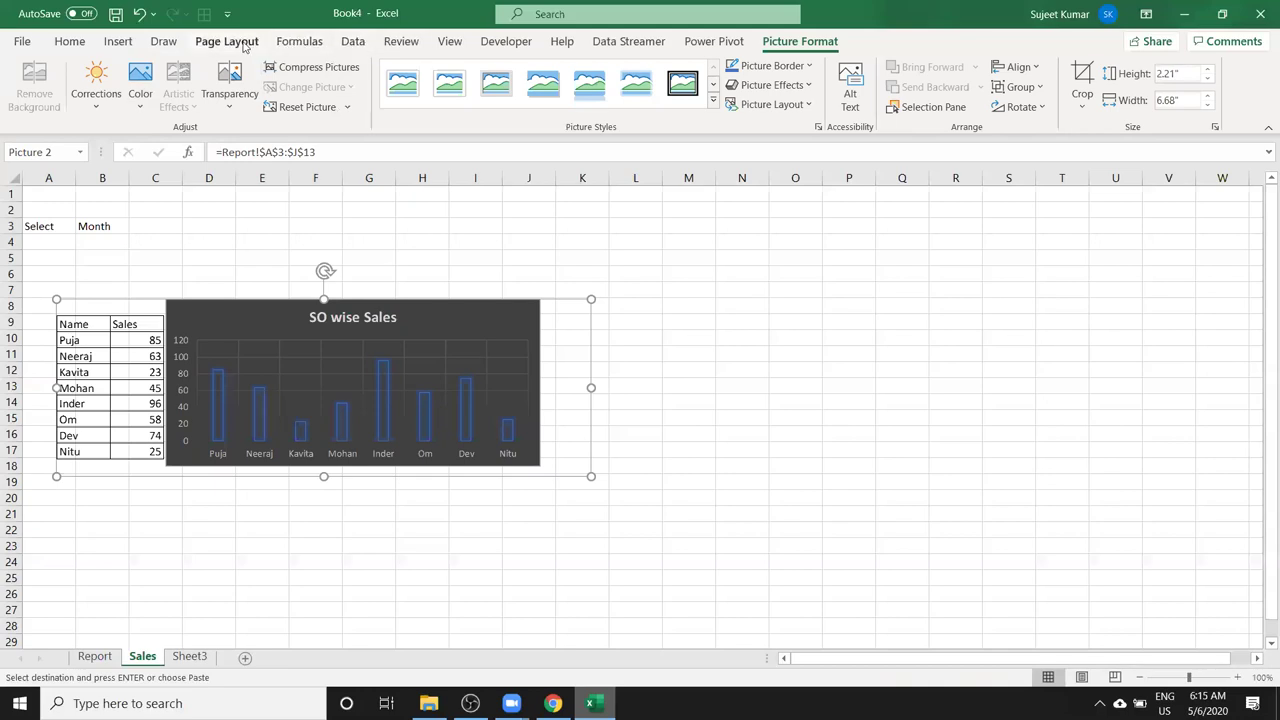
Hide the Sales sheet's gridlines while keeping row and column headings visible.
click(245, 42)
click(614, 87)
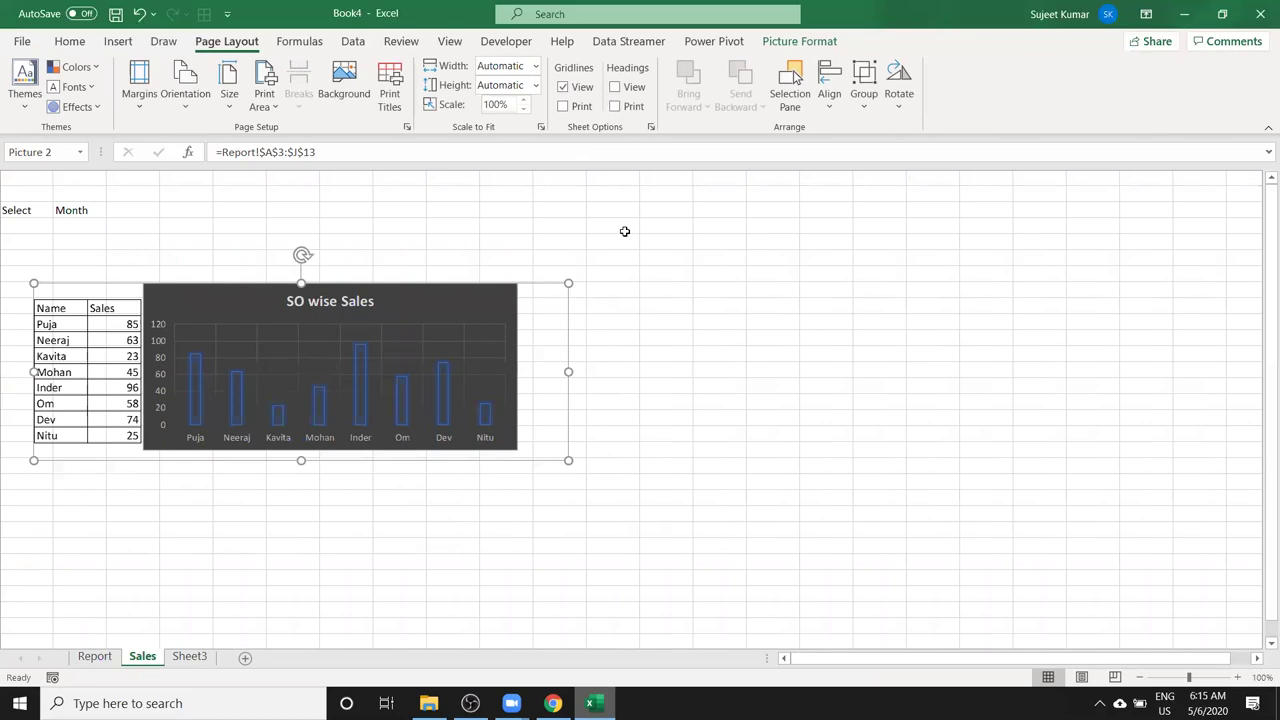
click(614, 87)
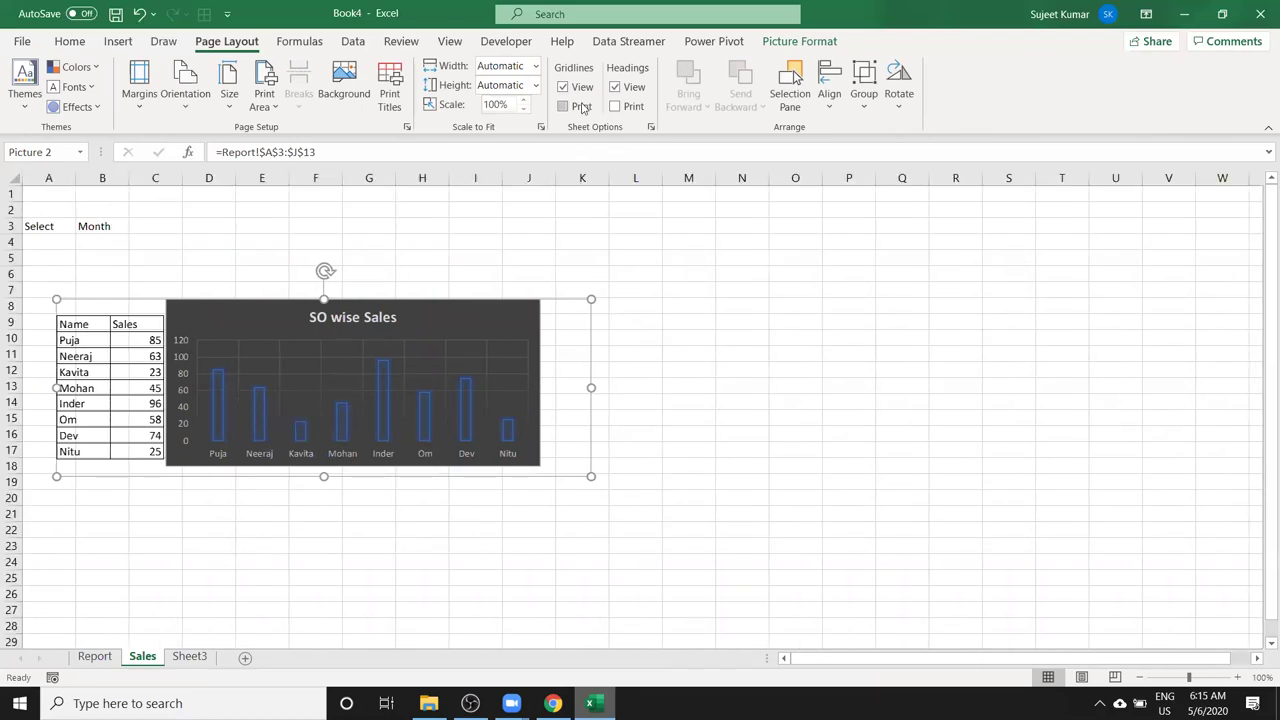
click(562, 87)
Check the picture's source reference Report!$A$3:$J$13, then return to the Report sheet.
click(543, 240)
click(385, 346)
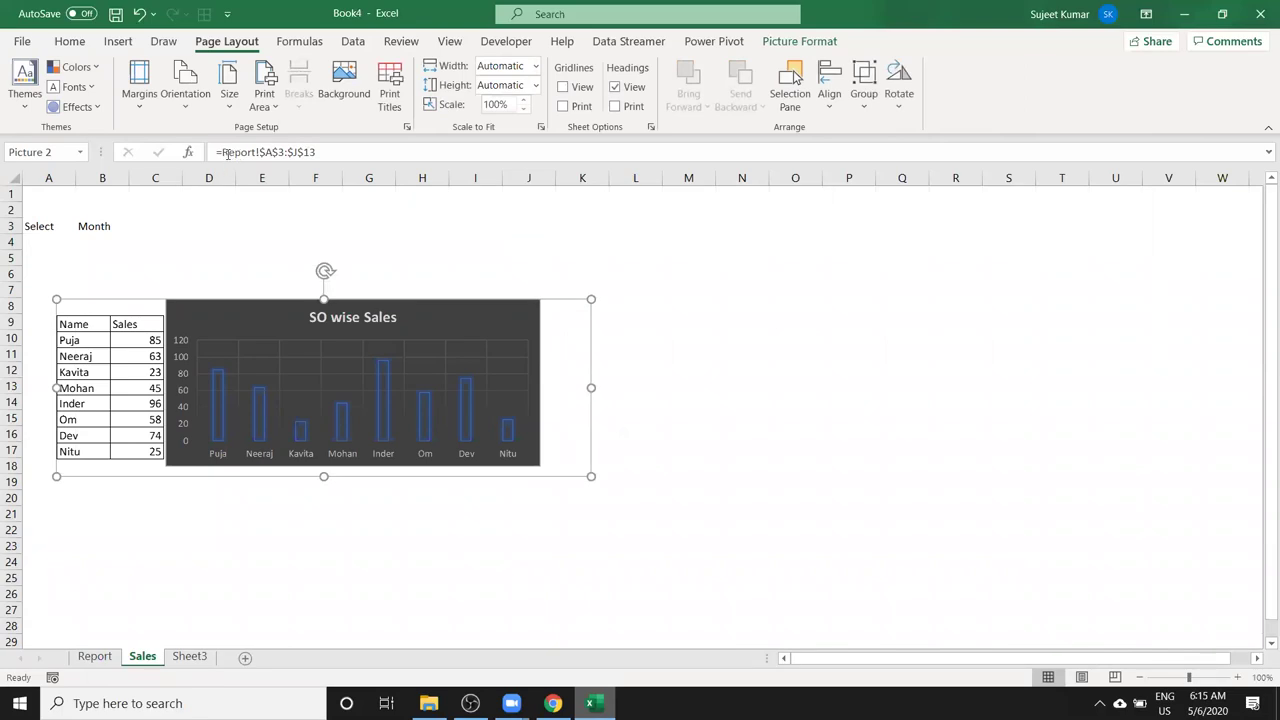
drag(224, 152, 349, 181)
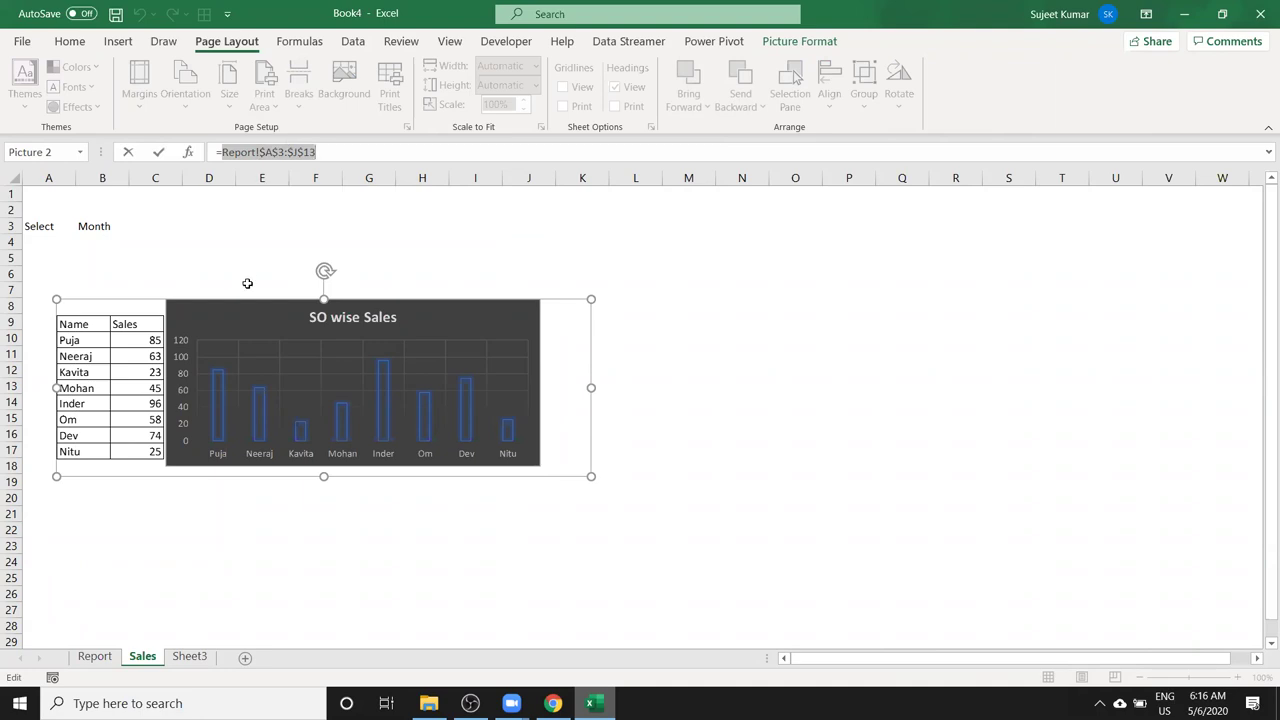
key(Escape)
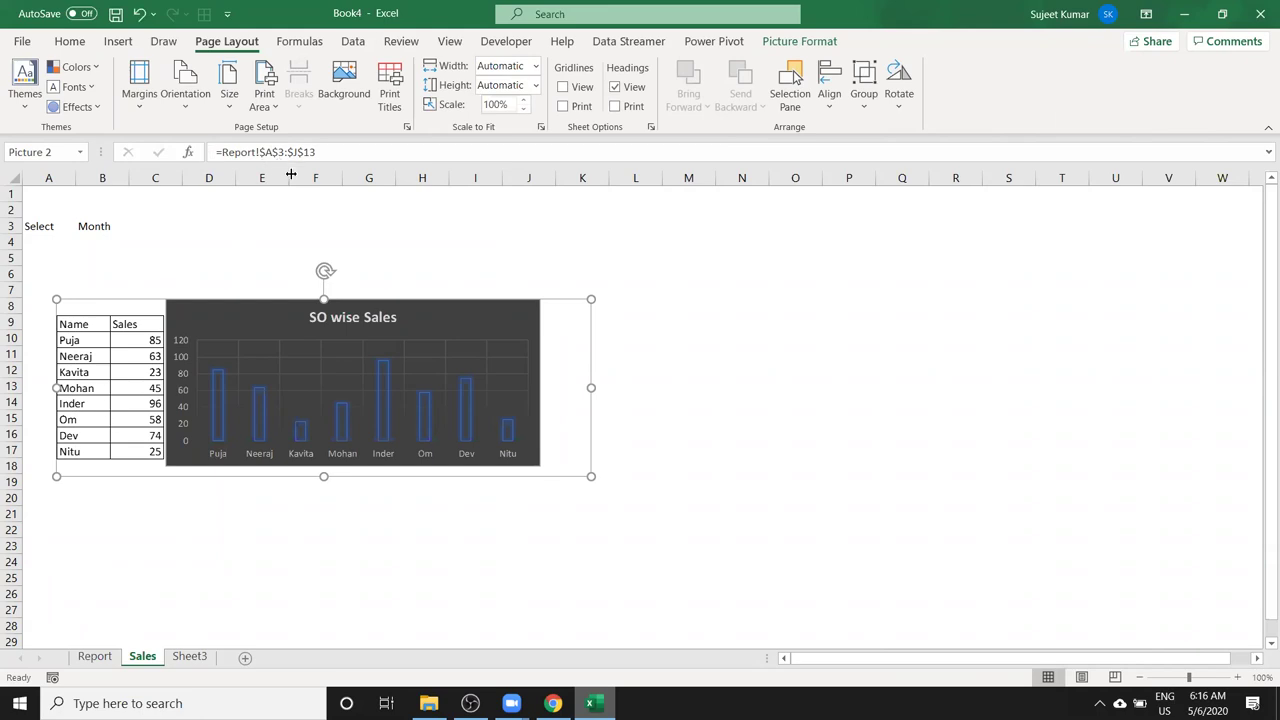
click(95, 656)
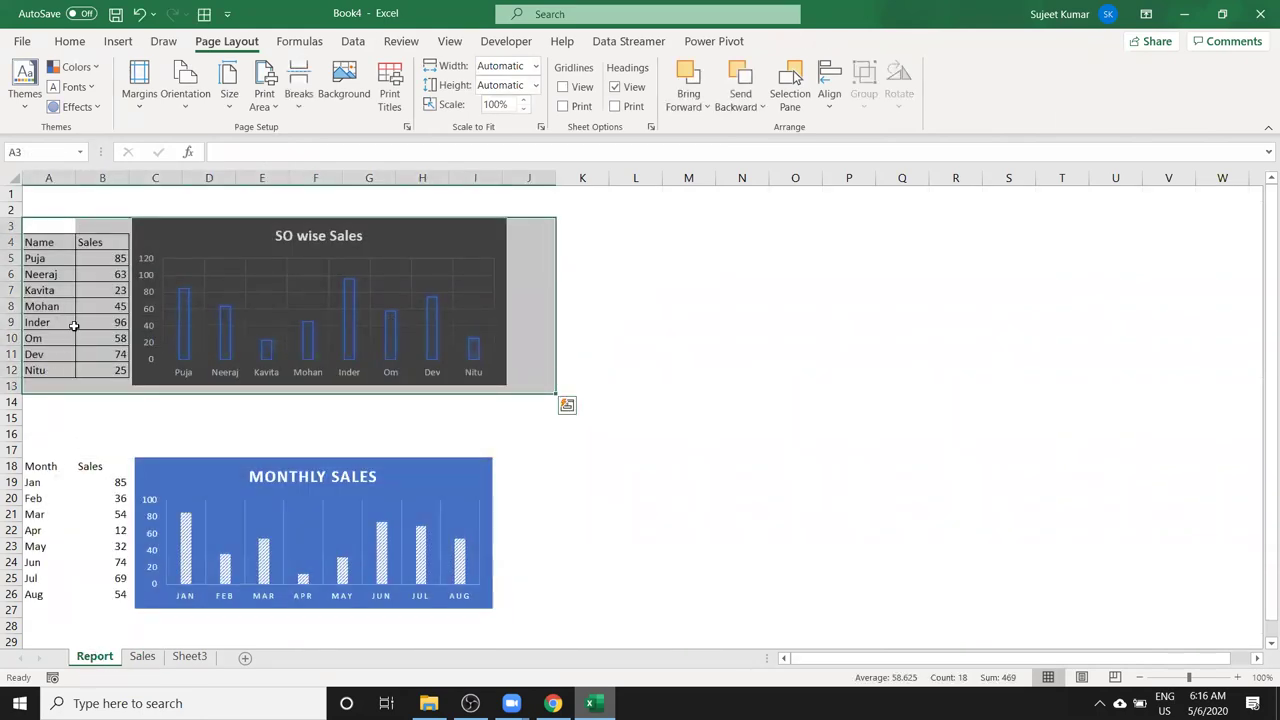
Narrow column J on the Report sheet by dragging its right border left.
key(shift+Left)
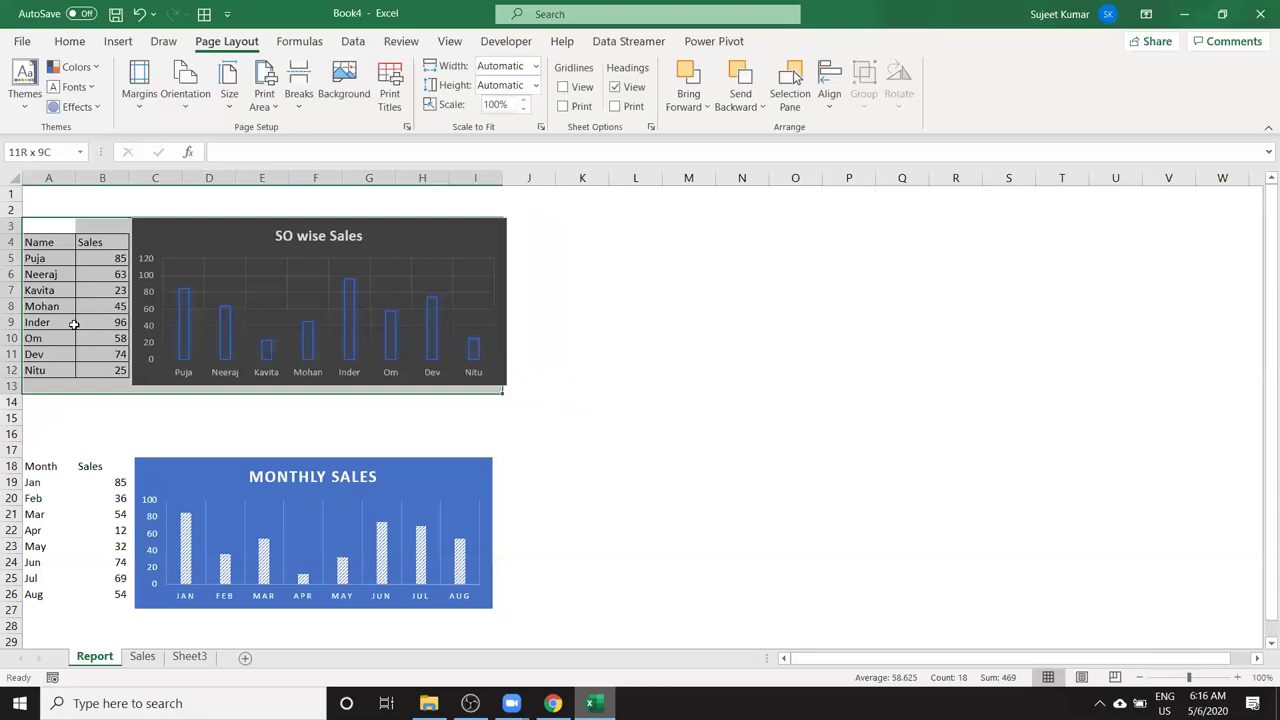
click(678, 210)
drag(556, 187, 522, 188)
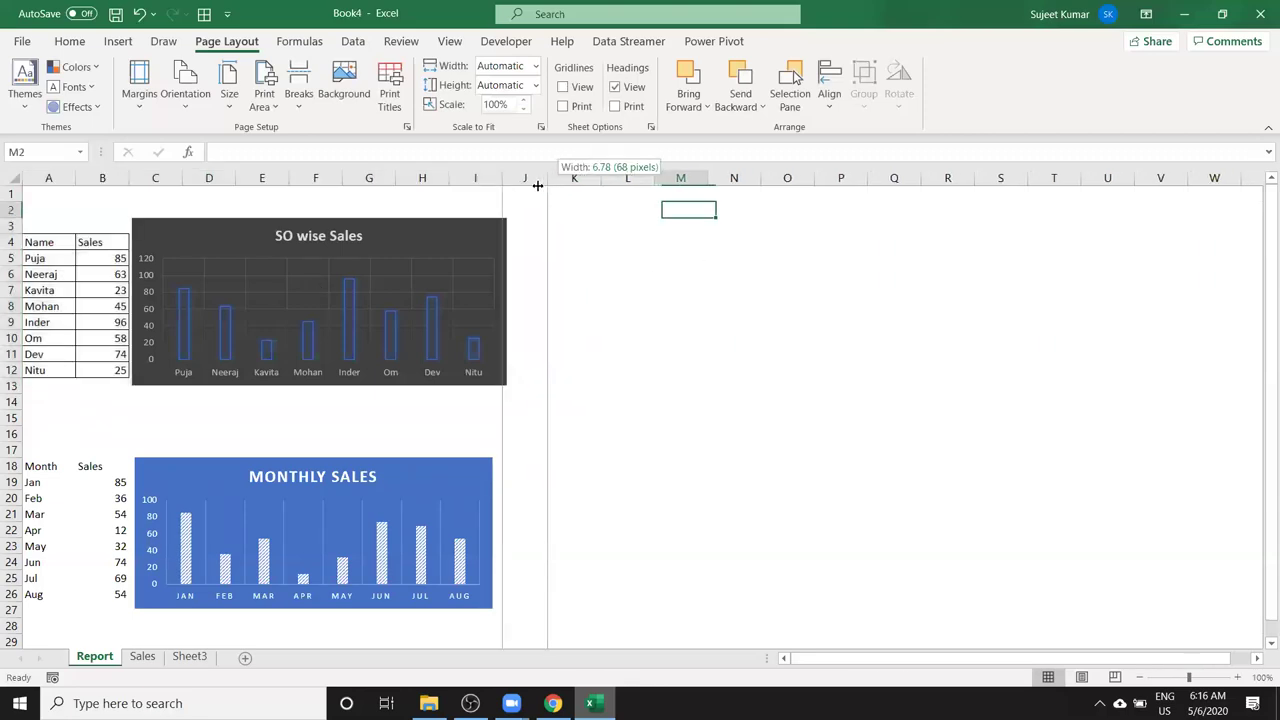
click(608, 322)
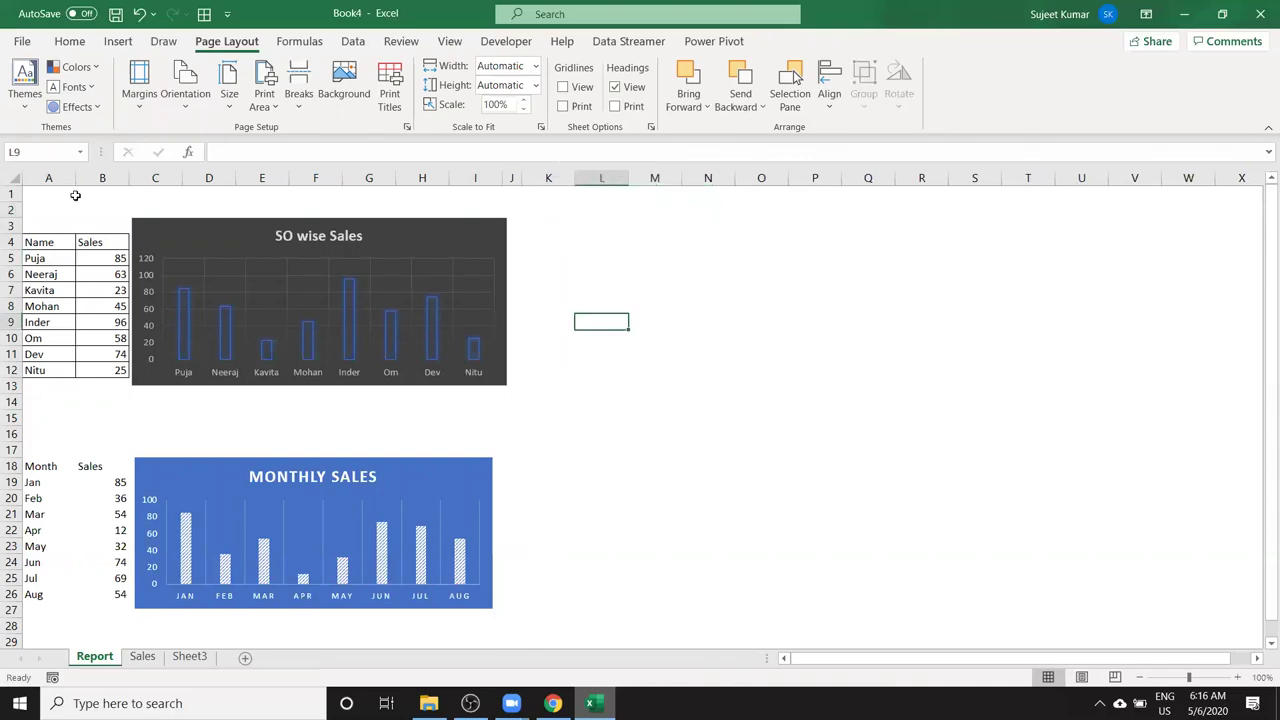
click(34, 225)
Confirm the Sales sheet's B3 chooser stays on Month, then reselect the A3:J13 block on Report.
click(142, 656)
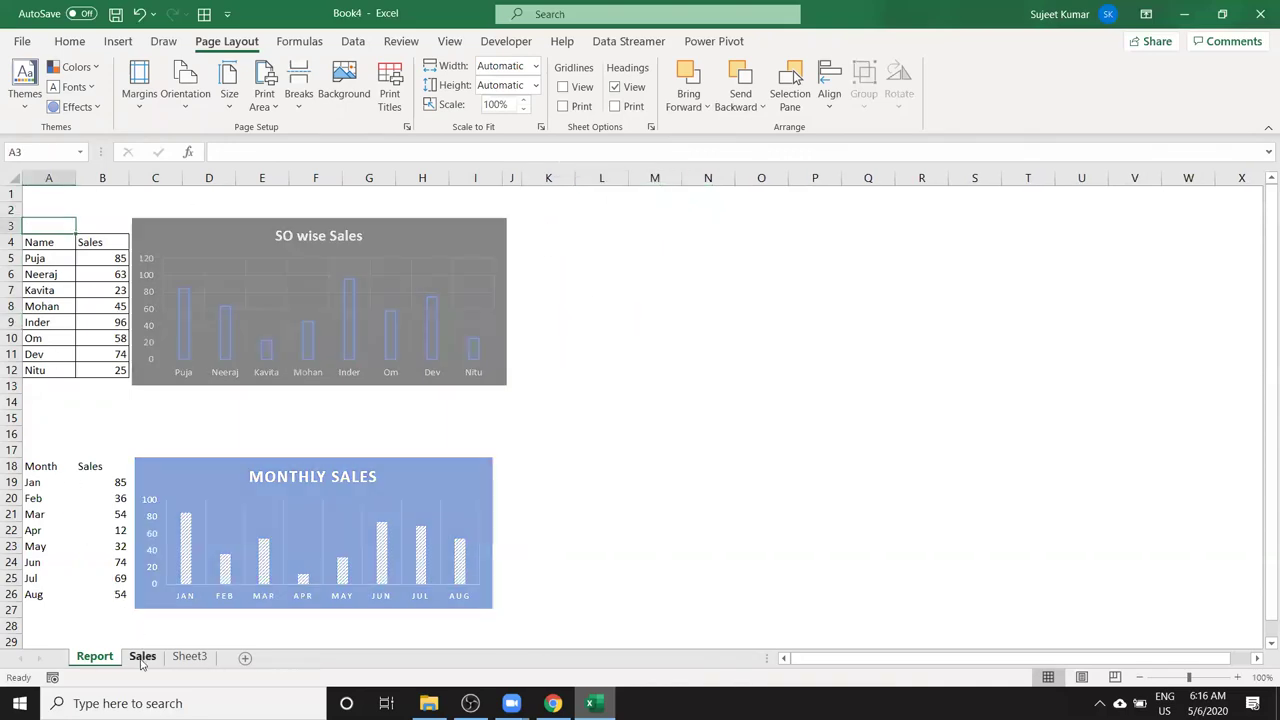
click(113, 230)
click(140, 226)
click(125, 226)
click(136, 226)
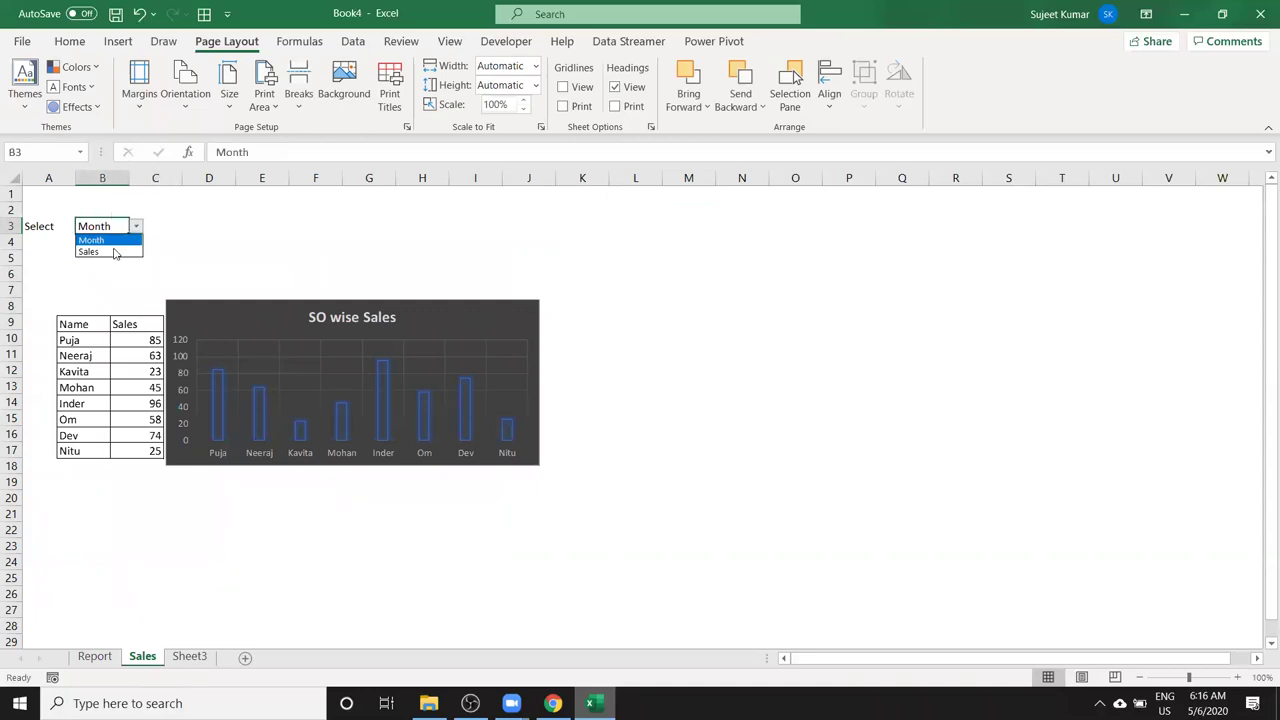
click(96, 656)
click(95, 656)
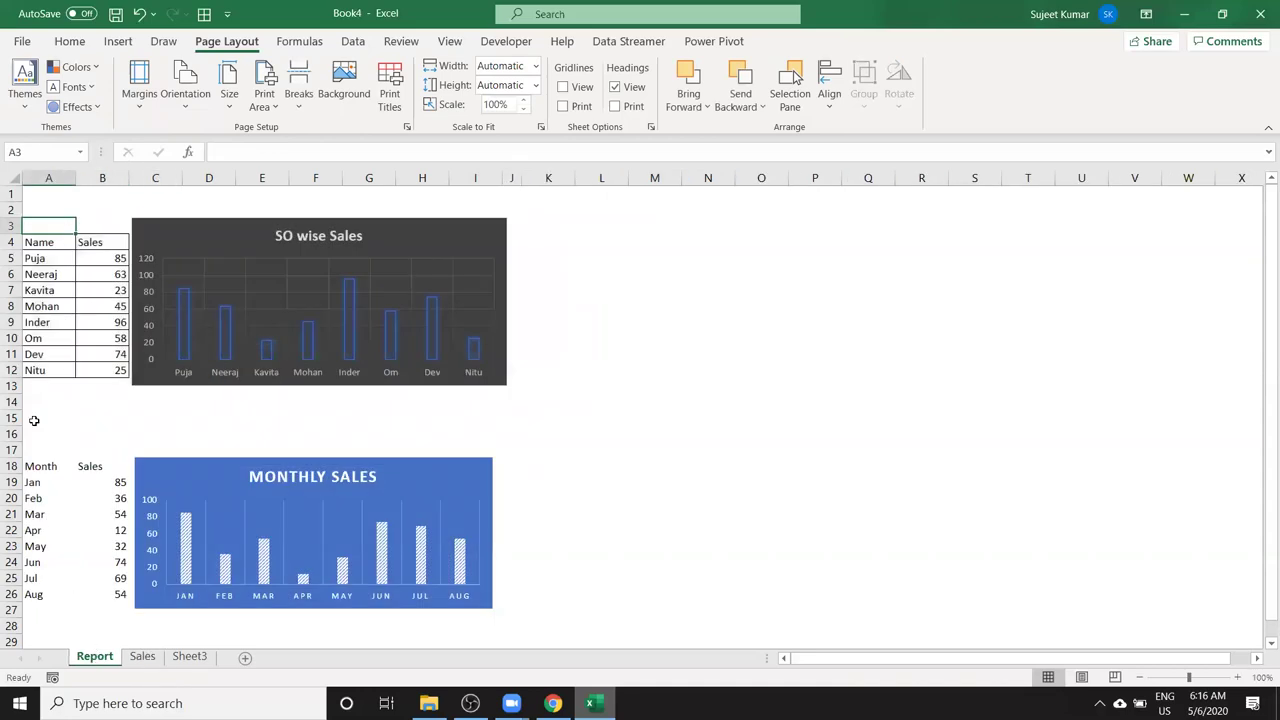
mouse_move(54, 220)
mouse_down()
mouse_move(349, 308)
mouse_move(517, 382)
mouse_up()
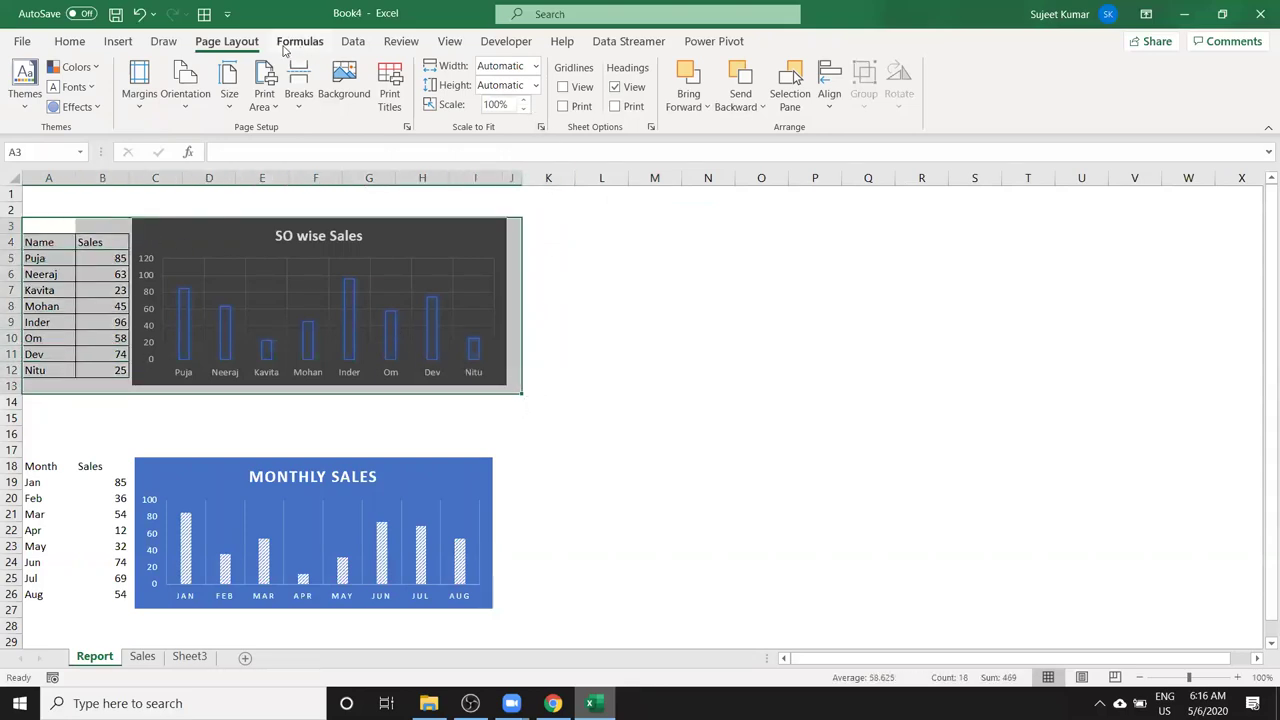
Define the workbook name Sales for the Report range A3:J13.
click(293, 41)
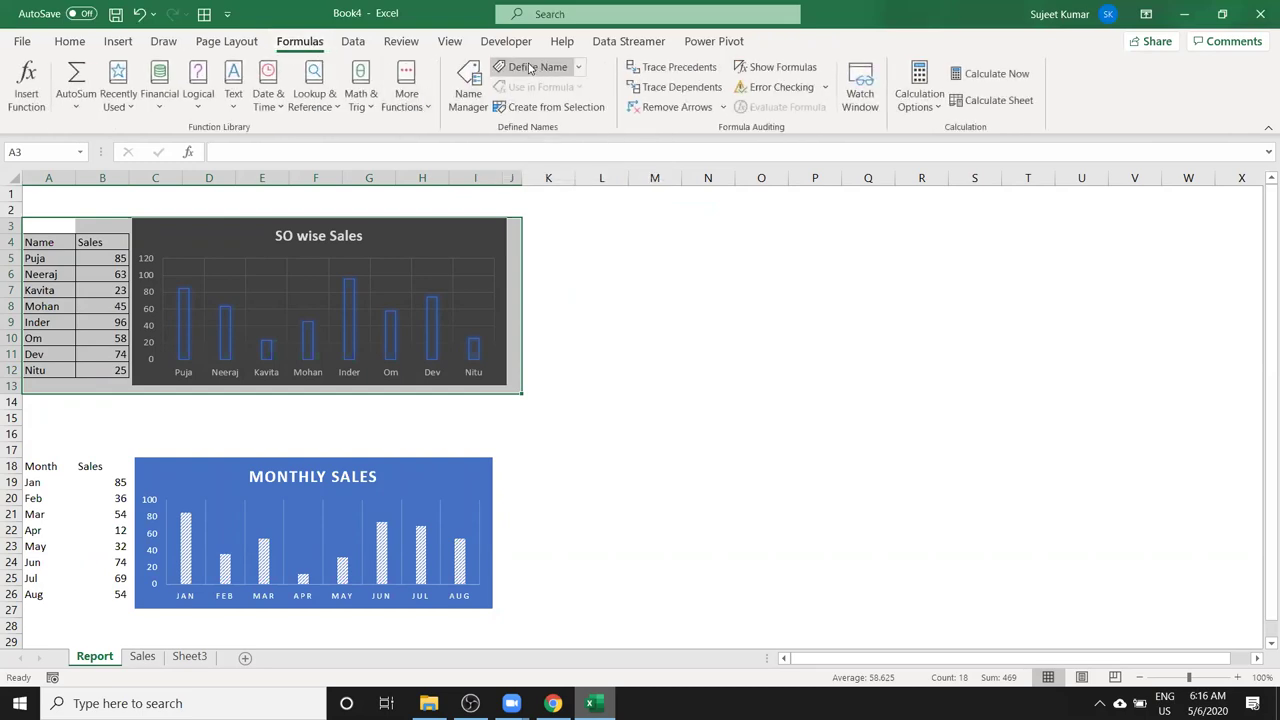
click(531, 67)
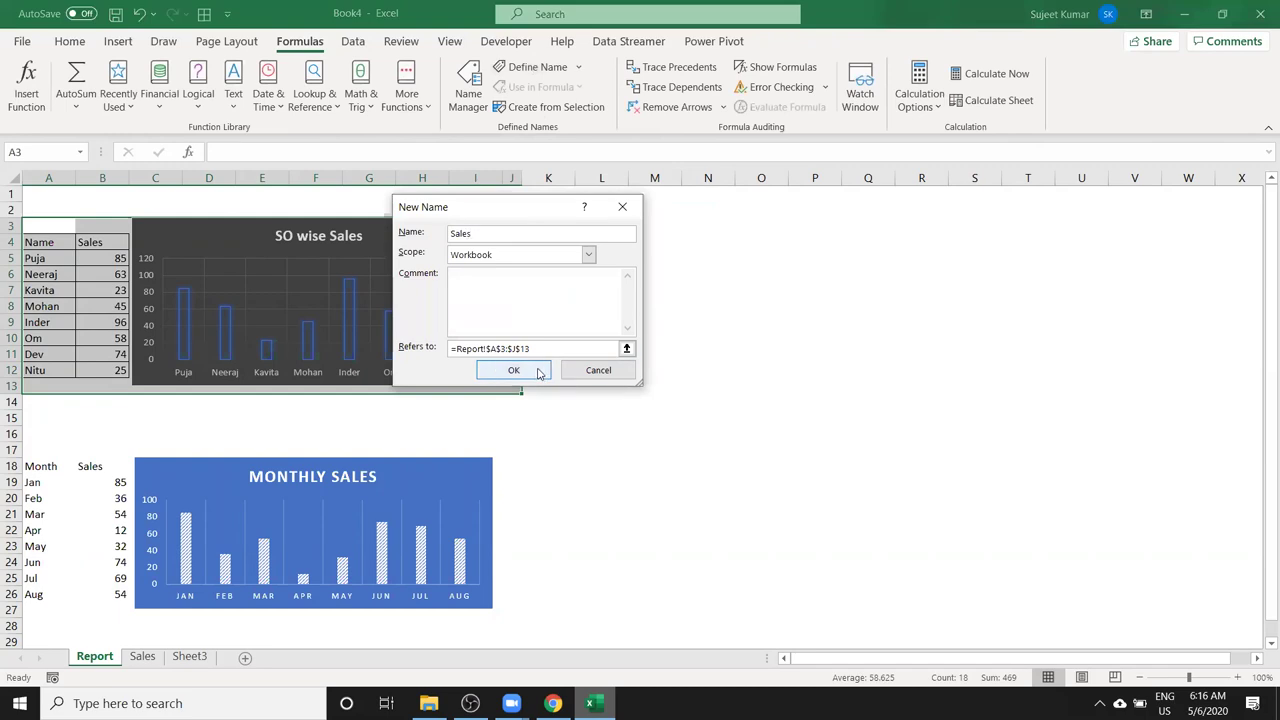
click(537, 370)
Select A18:I27, define it as Month, and go to the Sales sheet.
drag(42, 466, 506, 601)
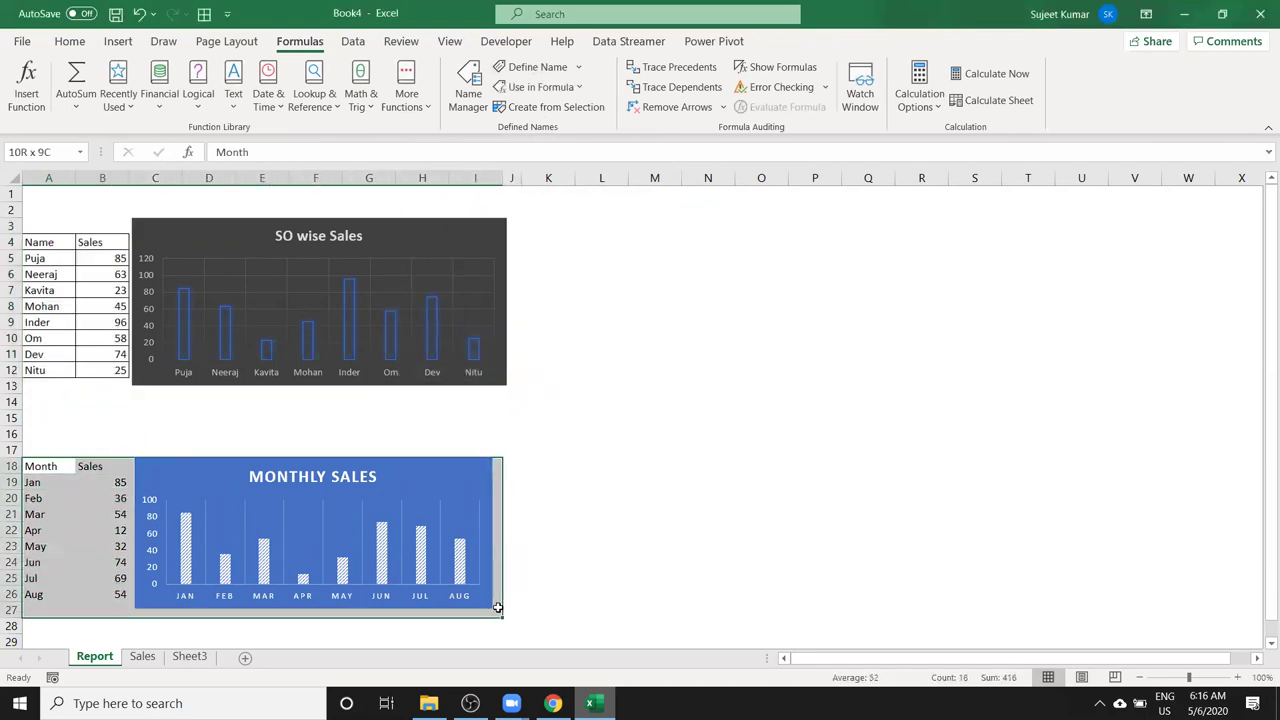
drag(506, 601, 486, 610)
click(530, 67)
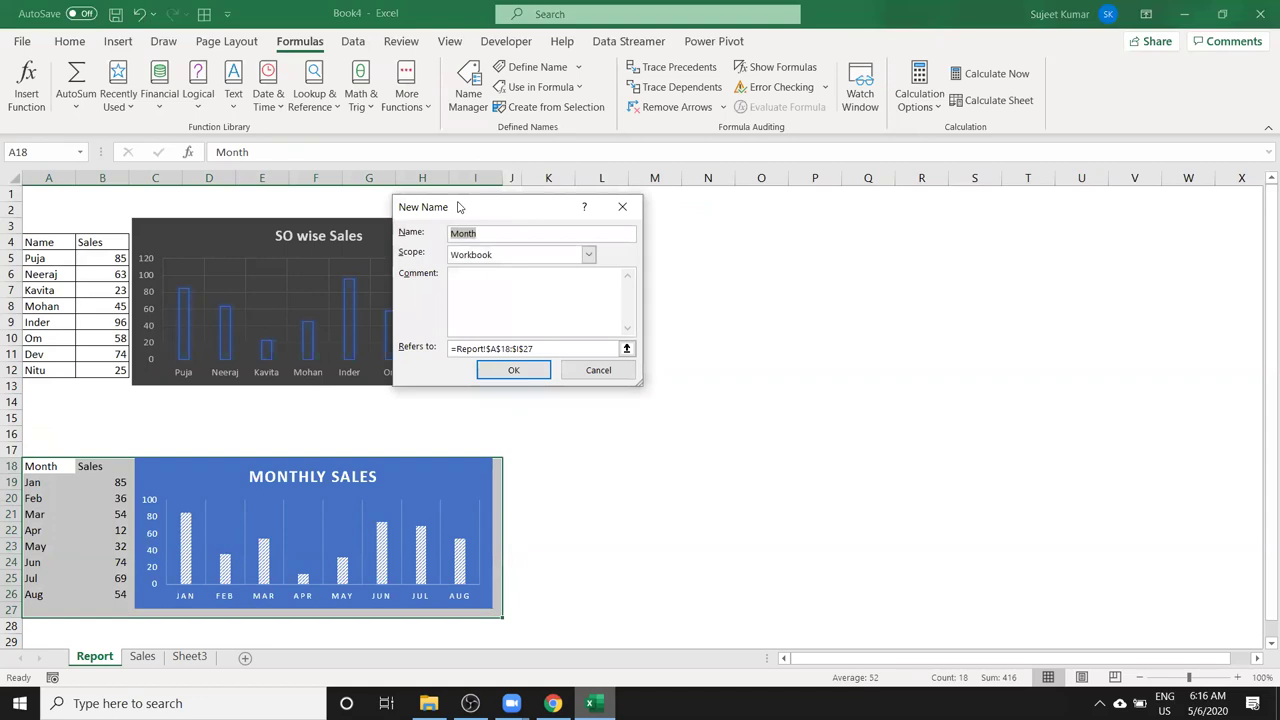
click(517, 371)
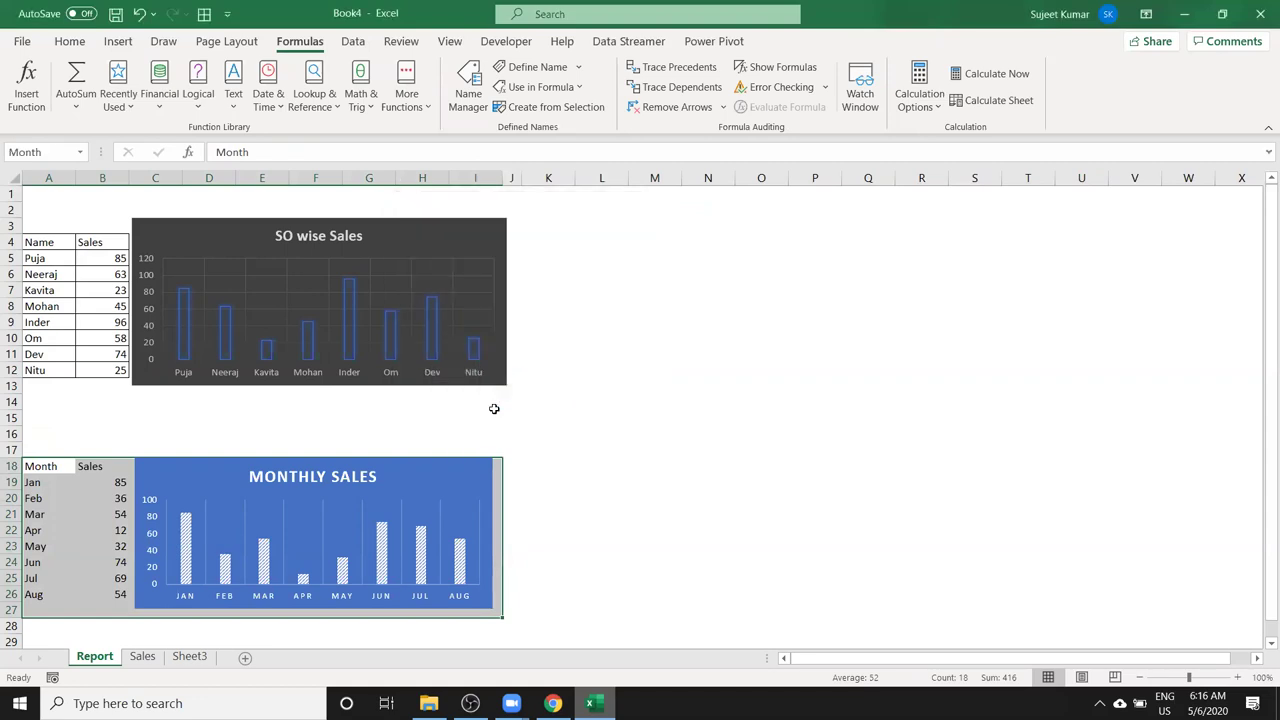
click(142, 656)
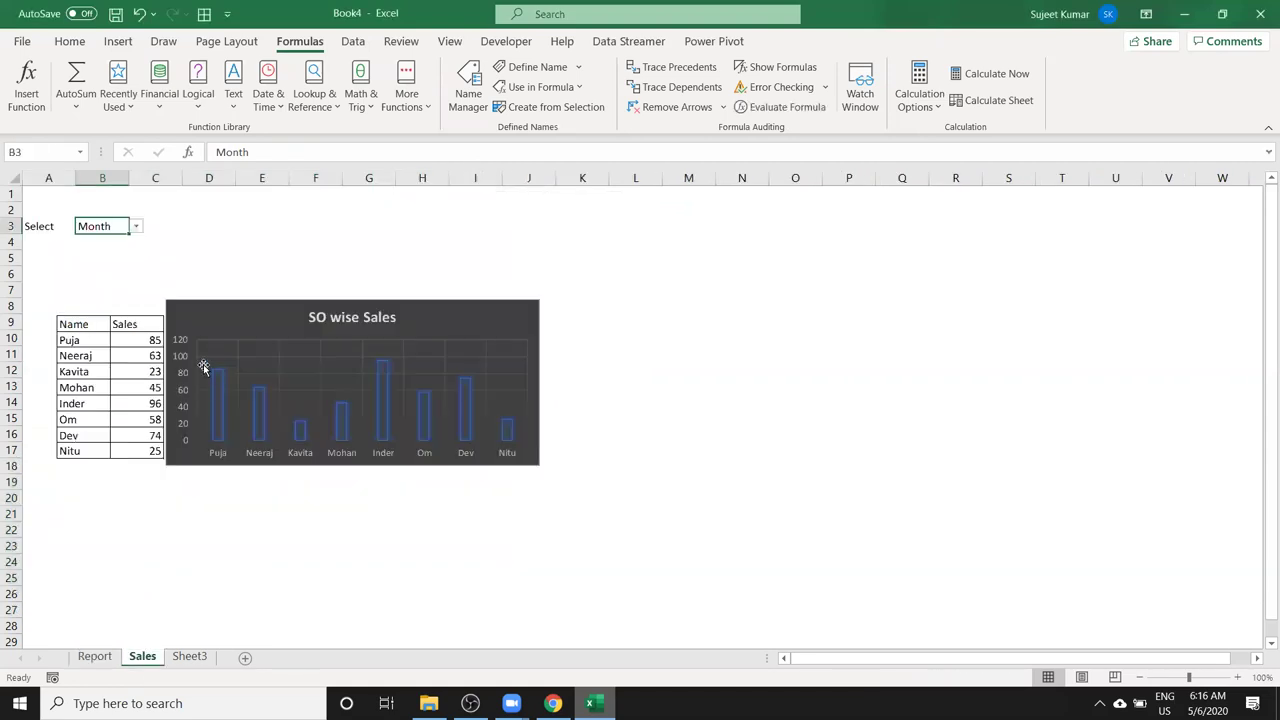
Toggle B3 between Sales and Month, then point the linked picture at =Month.
click(137, 227)
click(124, 251)
click(136, 226)
click(100, 240)
click(240, 324)
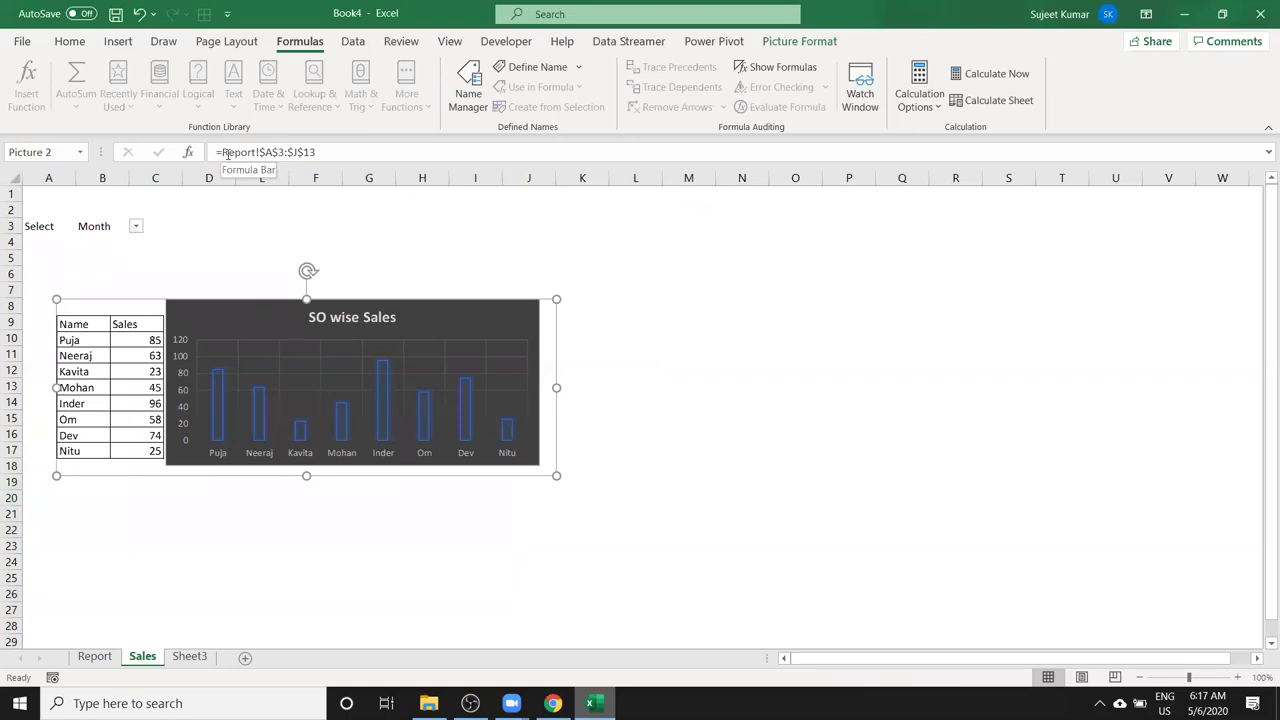
drag(224, 152, 318, 152)
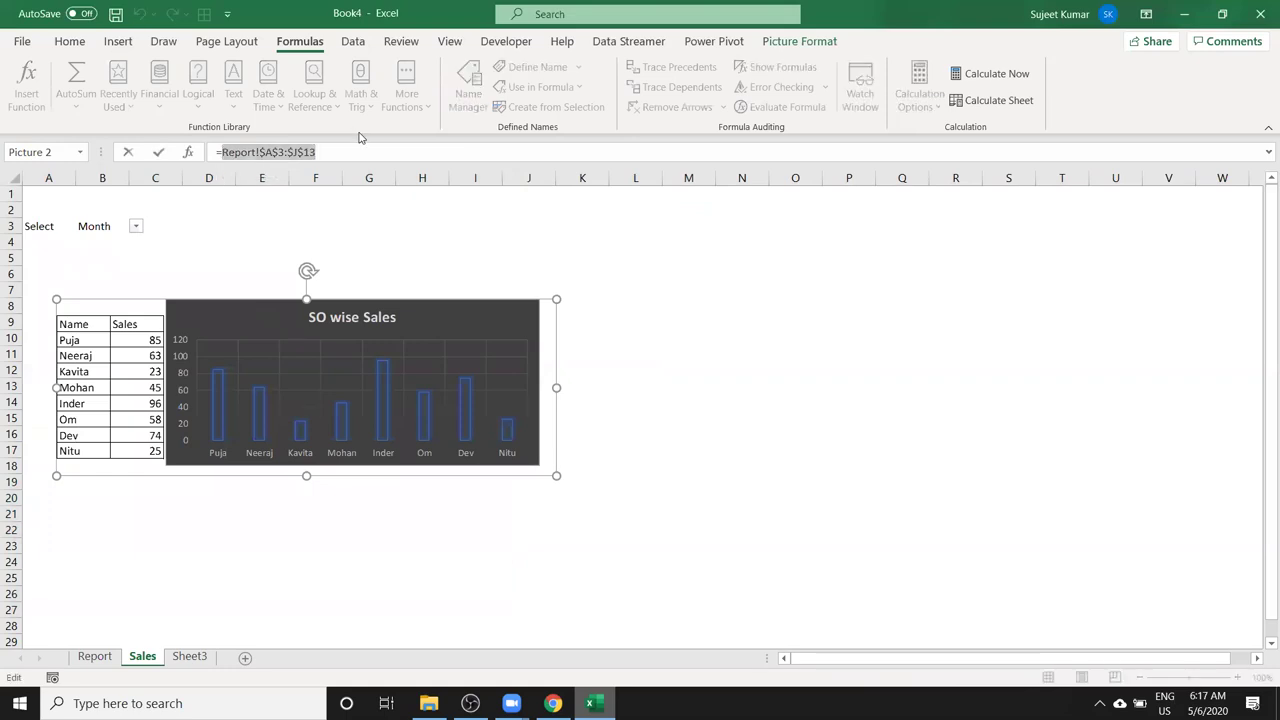
text(Month)
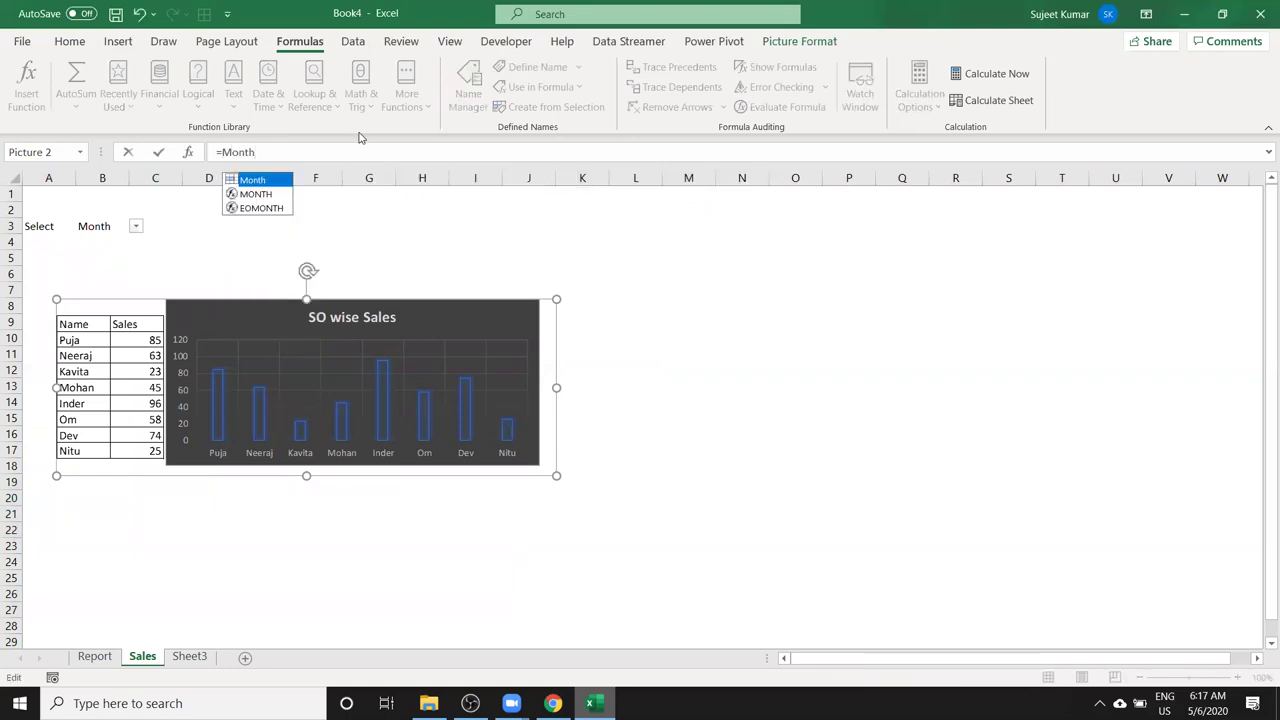
key(Return)
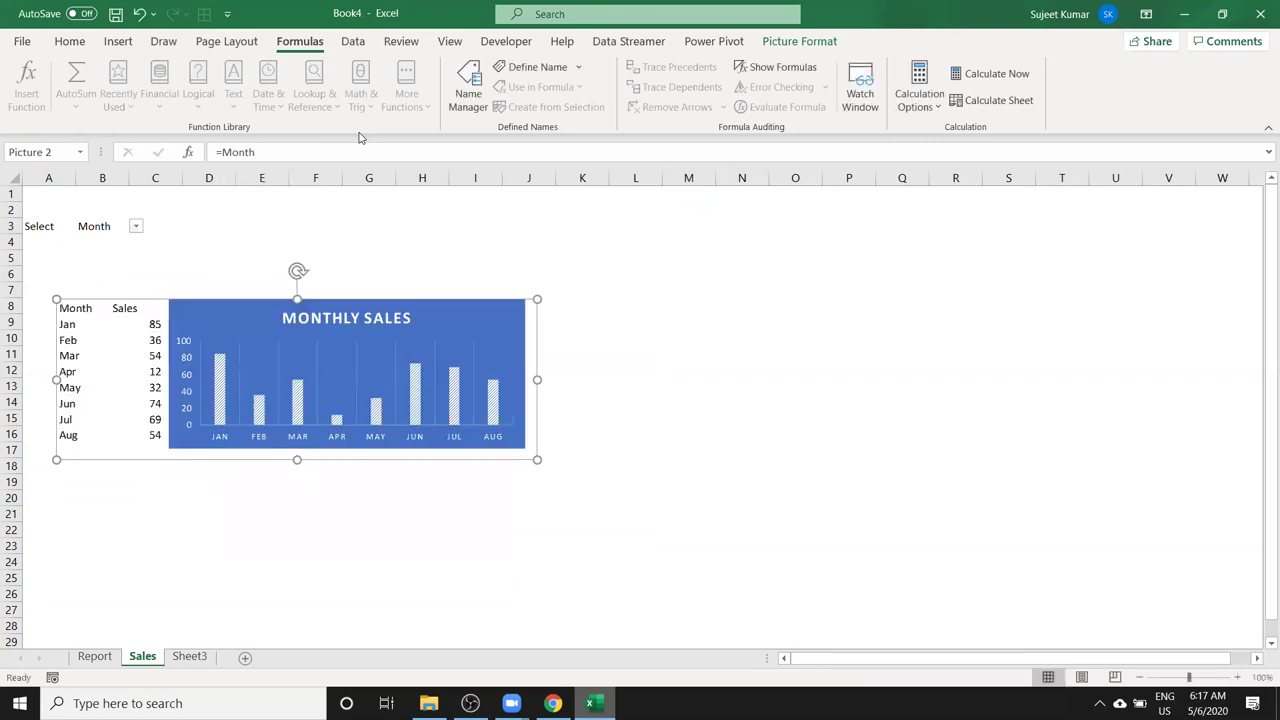
Change the linked picture's source reference from =Month to =Sales.
click(137, 229)
click(268, 155)
double_click(268, 155)
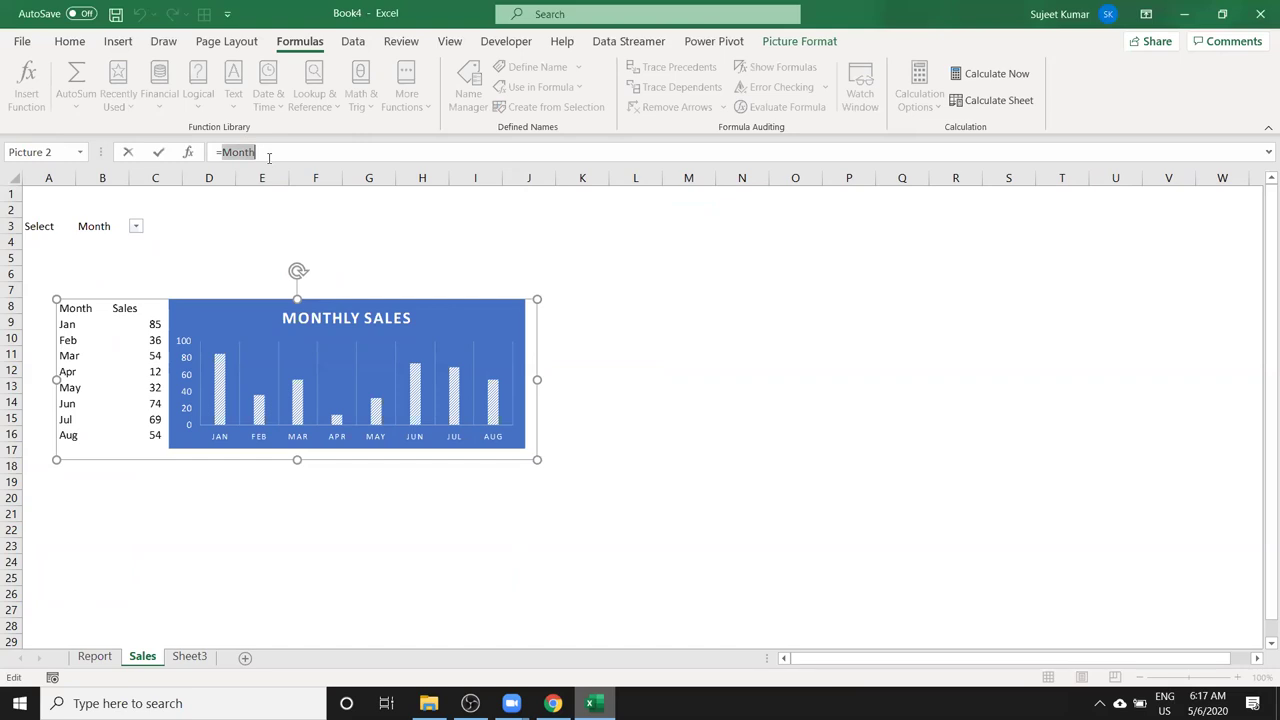
text(Sale)
key(Tab)
key(Return)
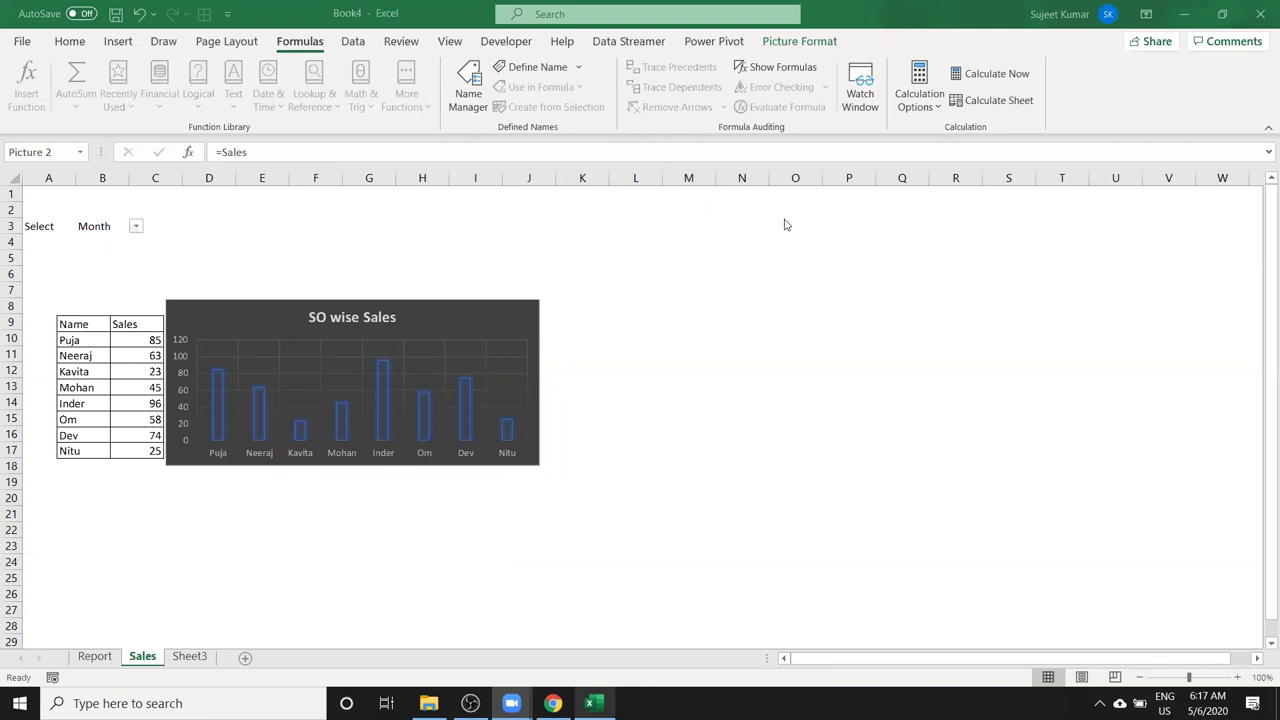
Recheck that the picture's reference reads =Sales and leave it unchanged.
click(130, 299)
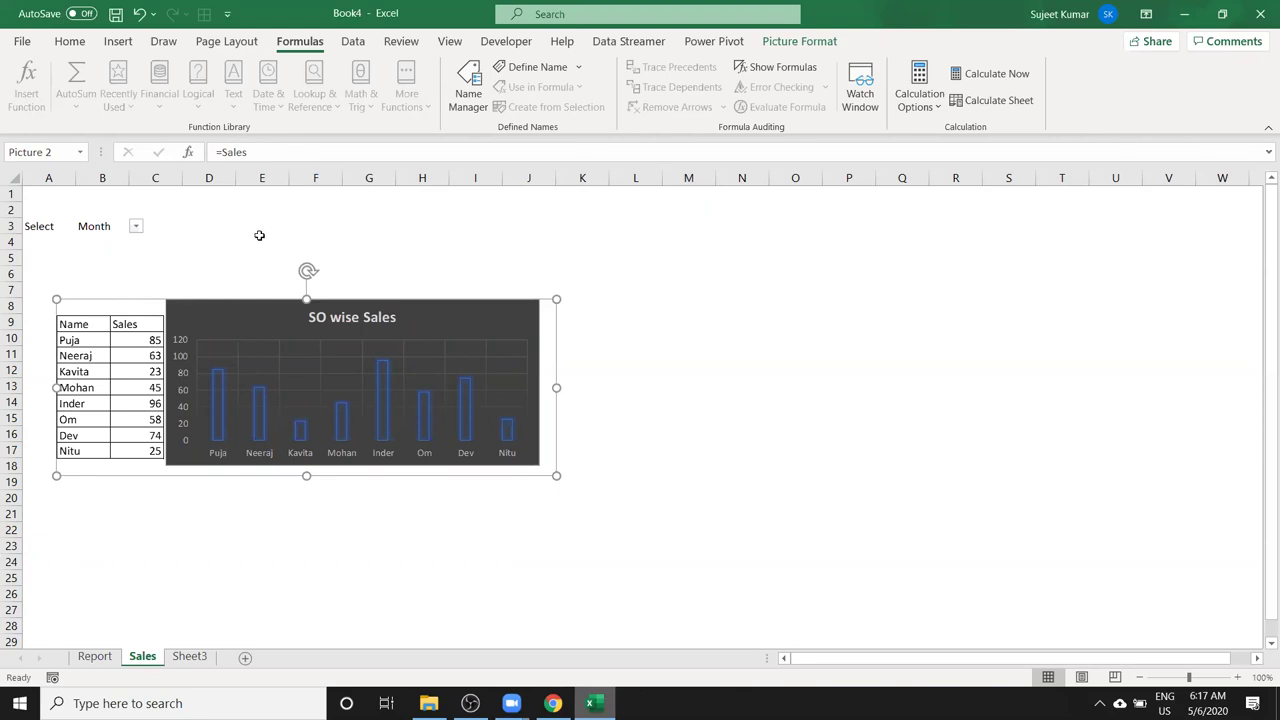
double_click(230, 152)
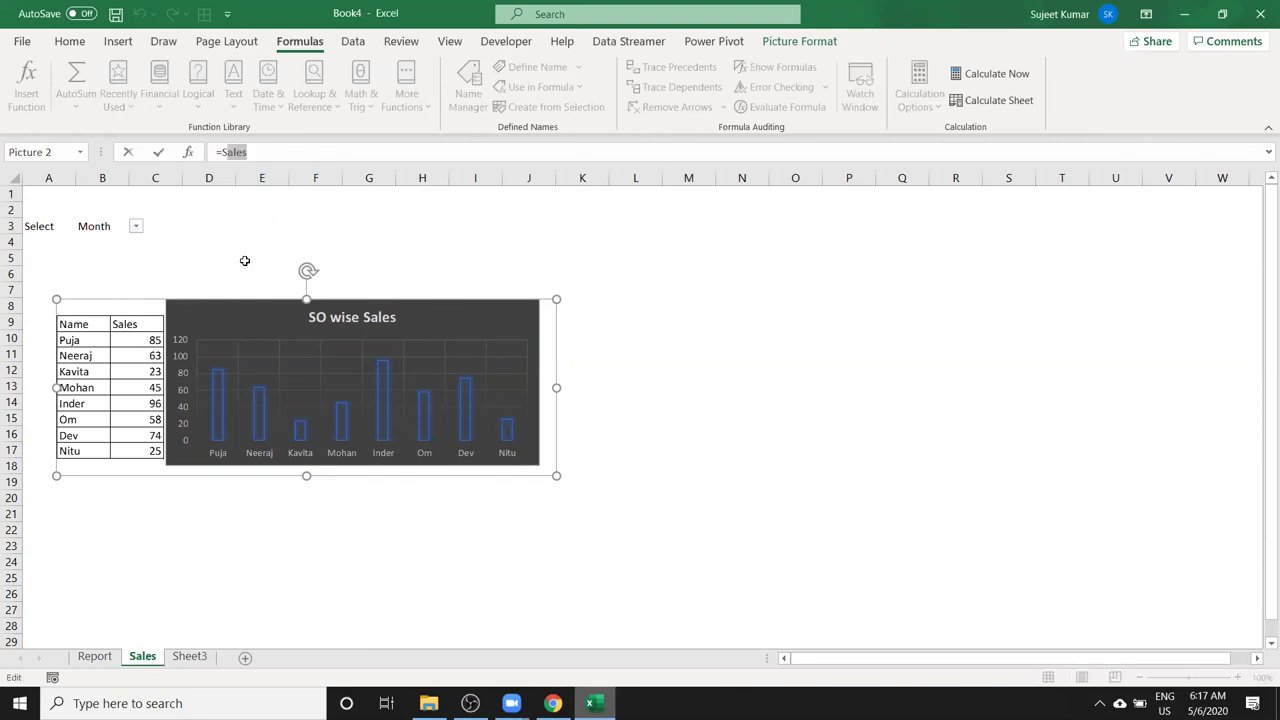
key(Return)
click(96, 228)
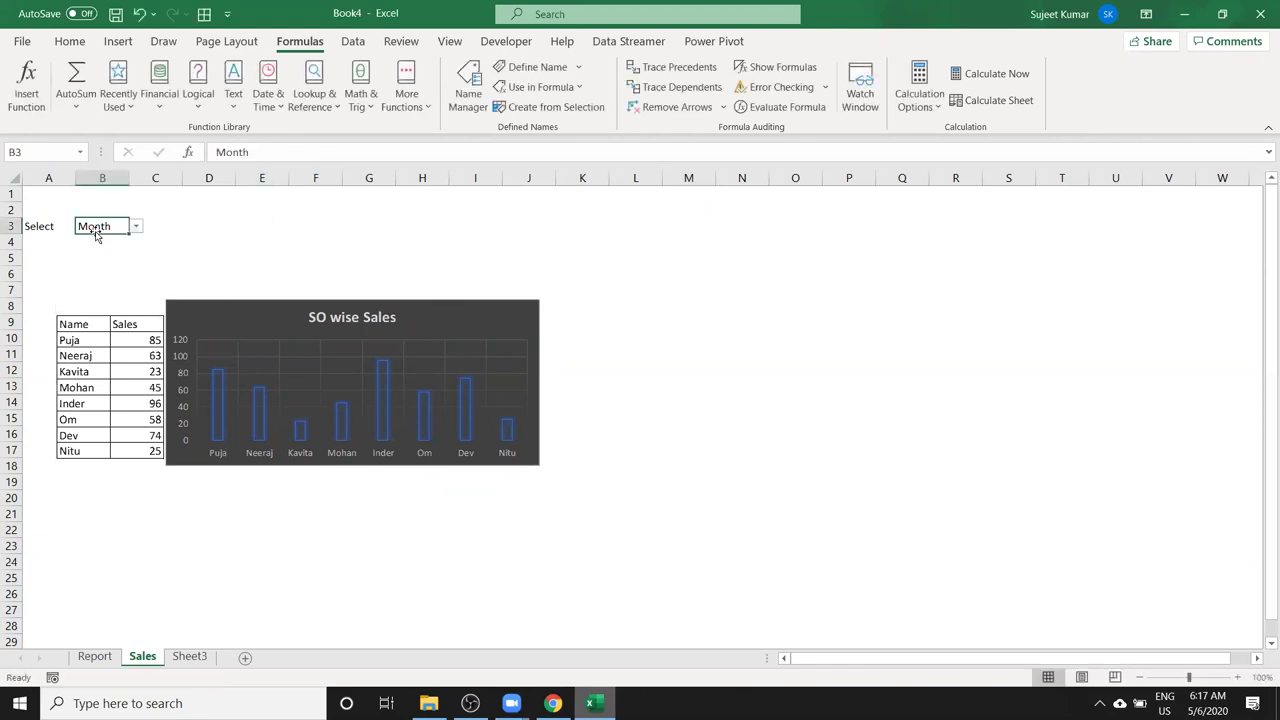
click(230, 325)
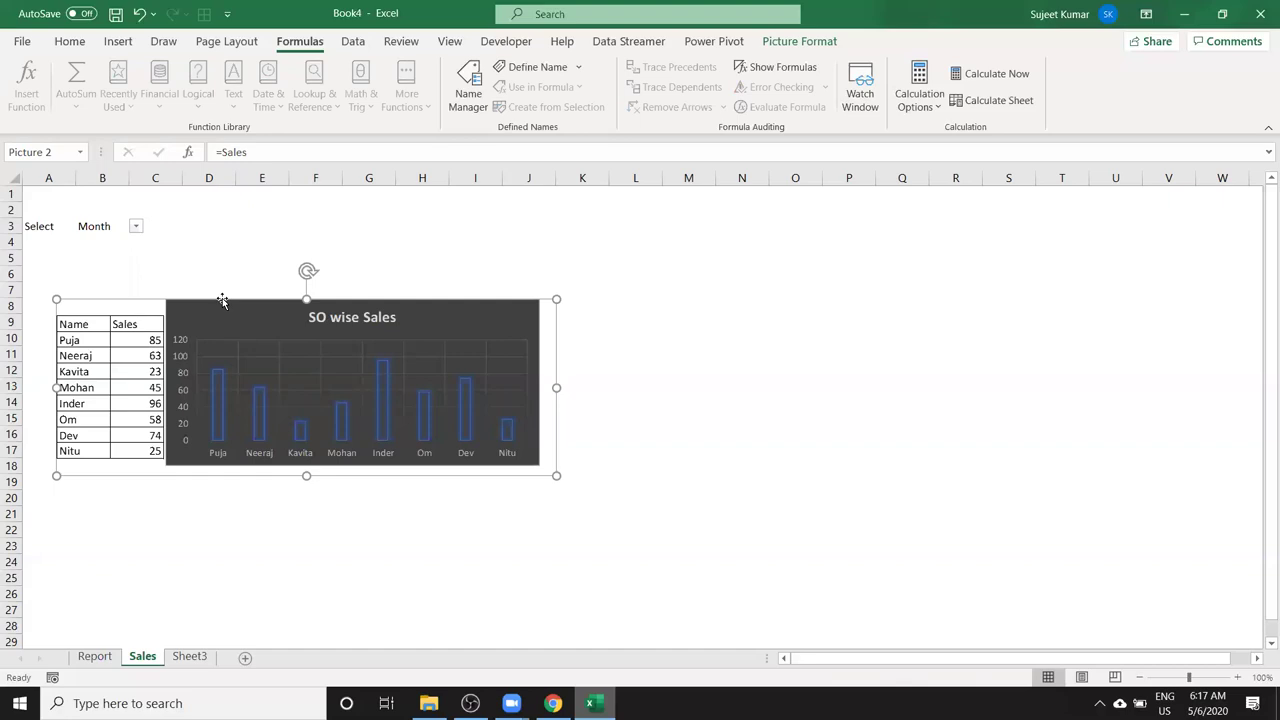
click(106, 230)
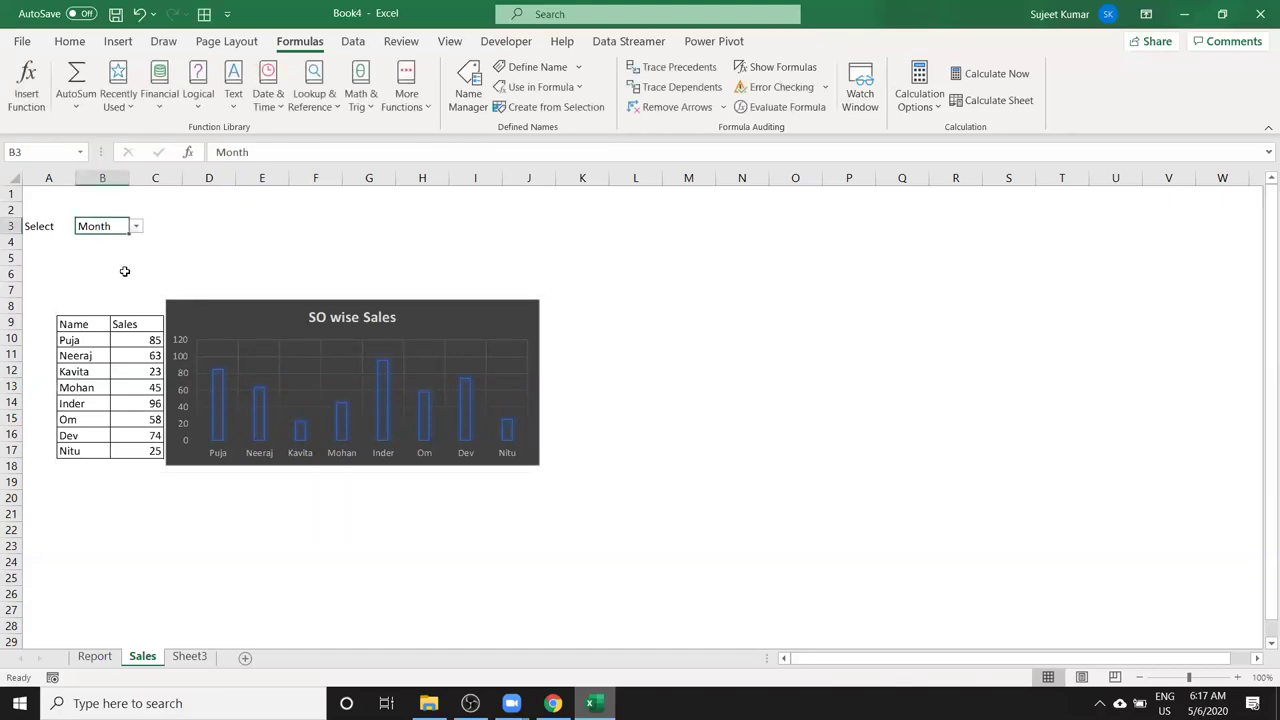
Enter =SUM(B3) in D4, which returns 0.
click(199, 245)
text(=)
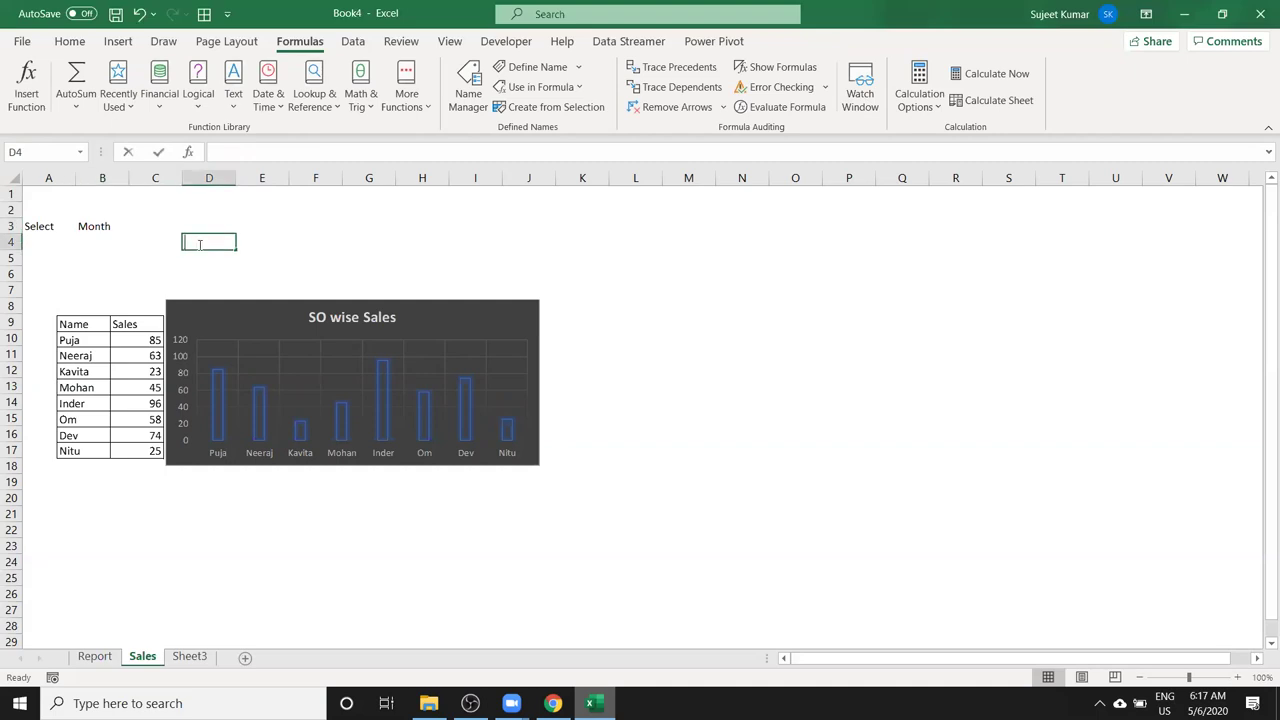
text(sum)
key(Tab)
click(96, 227)
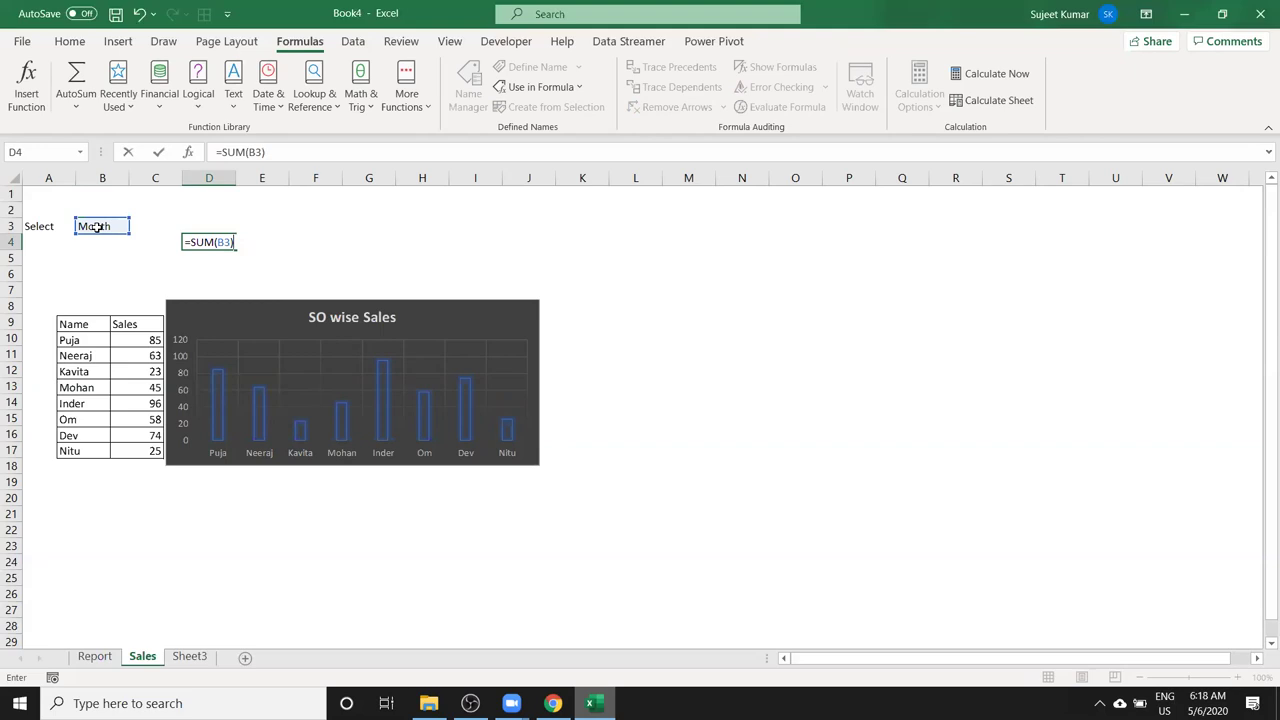
key(Return)
Enter =SUM(Month) in E4, which returns 416.
key(Up)
key(Right)
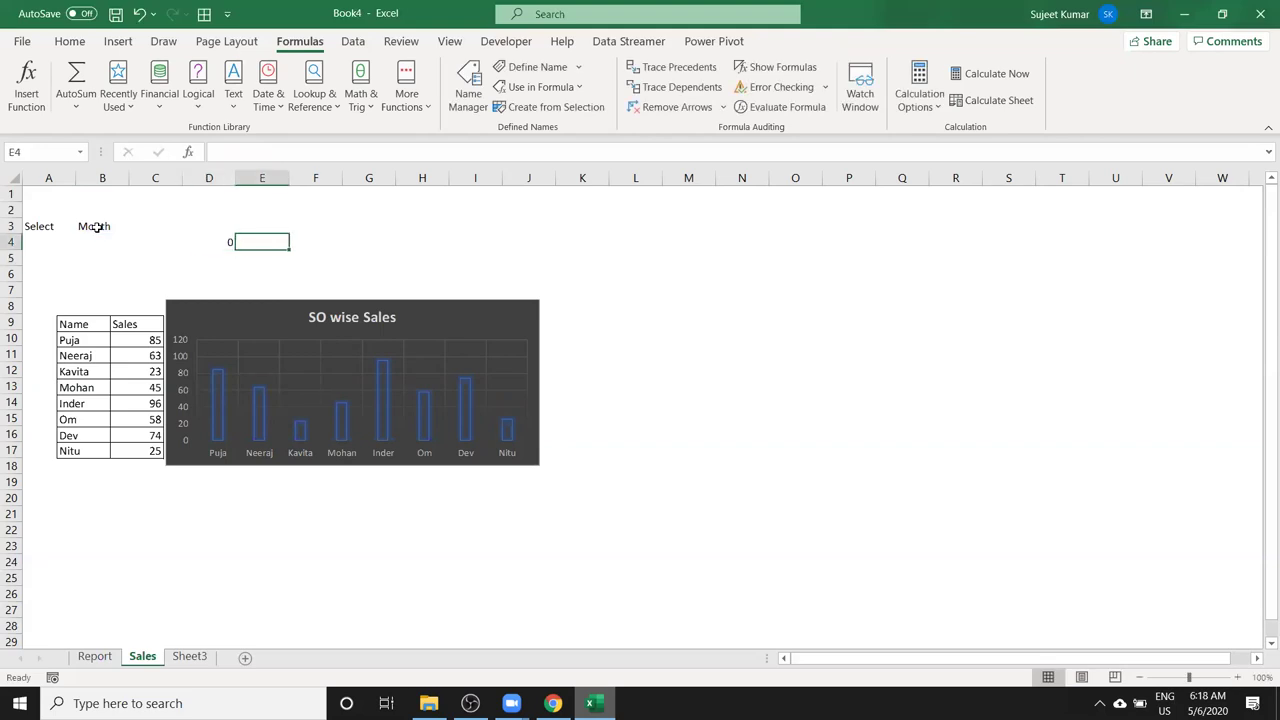
text(=sum)
key(Tab)
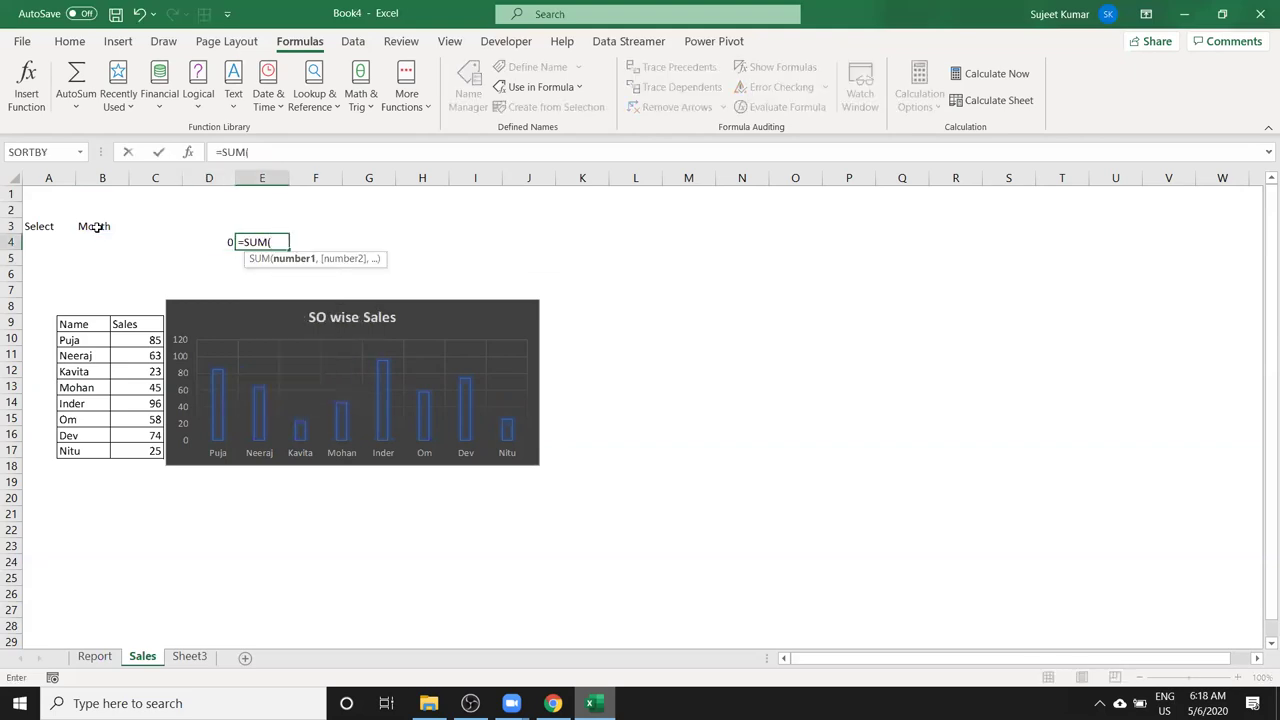
text(Month))
key(ctrl+Return)
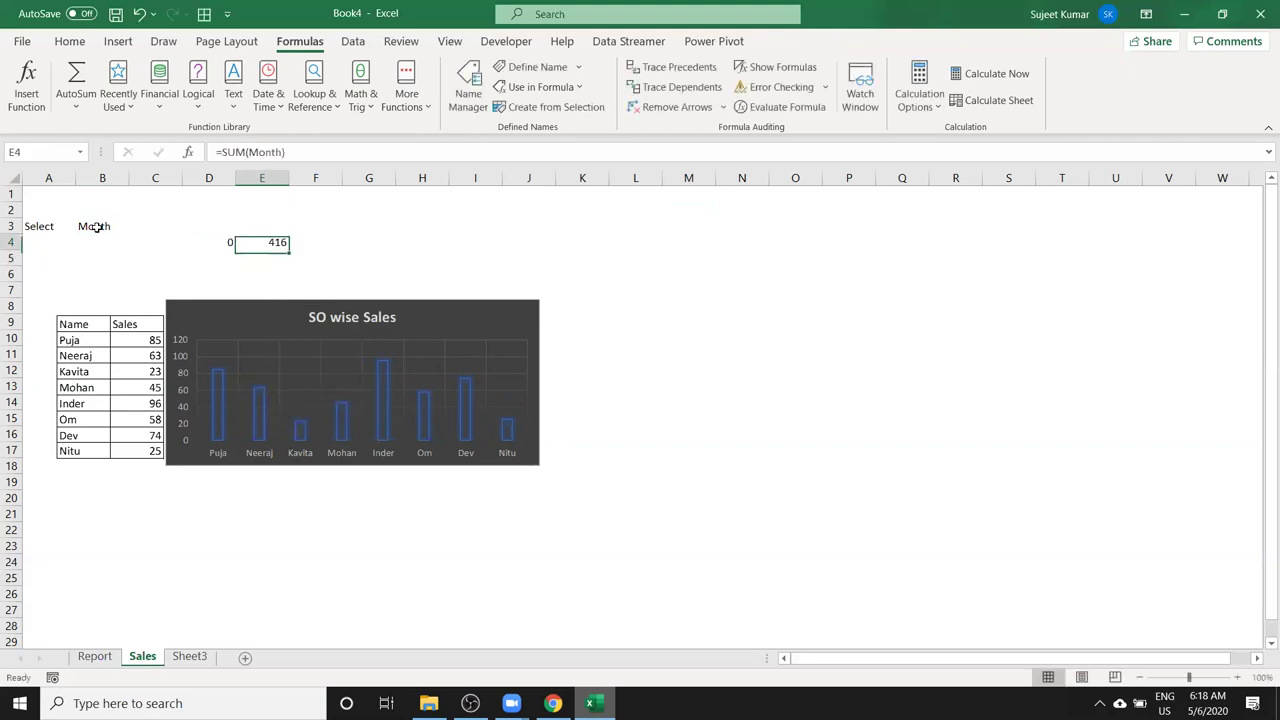
Review the D4 and E4 formulas in edit mode without changing them.
key(Left)
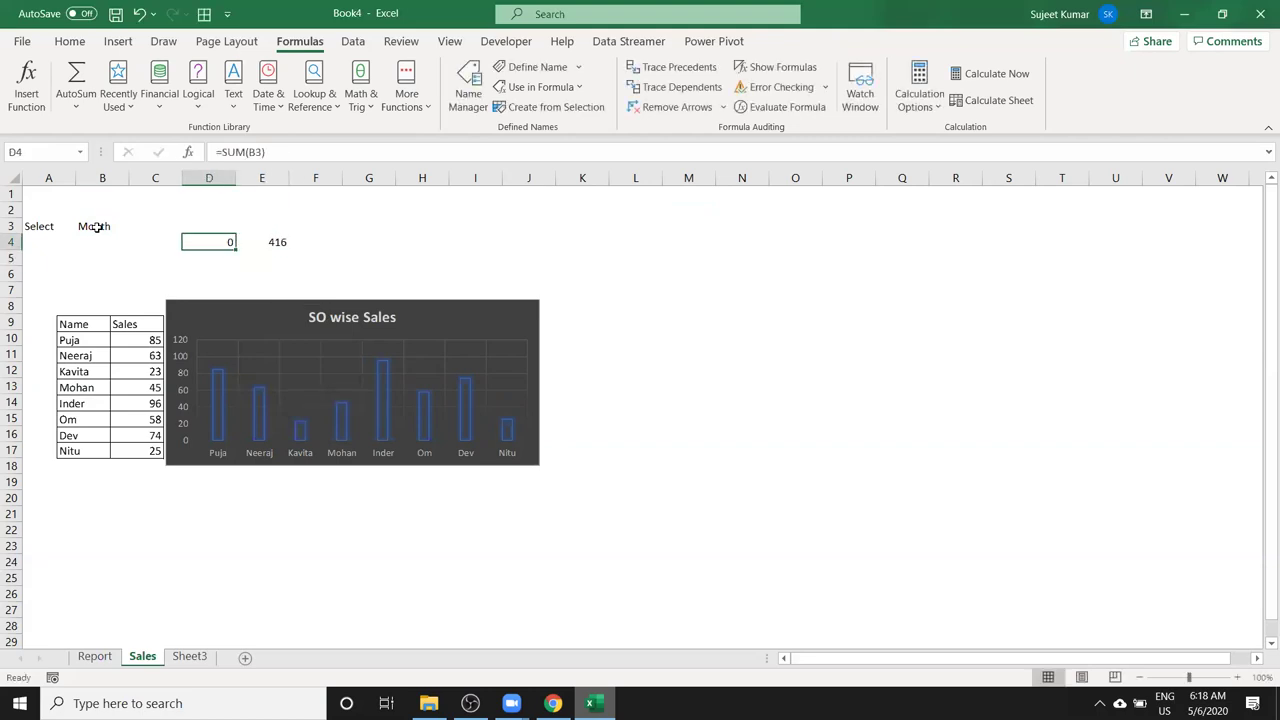
key(F2)
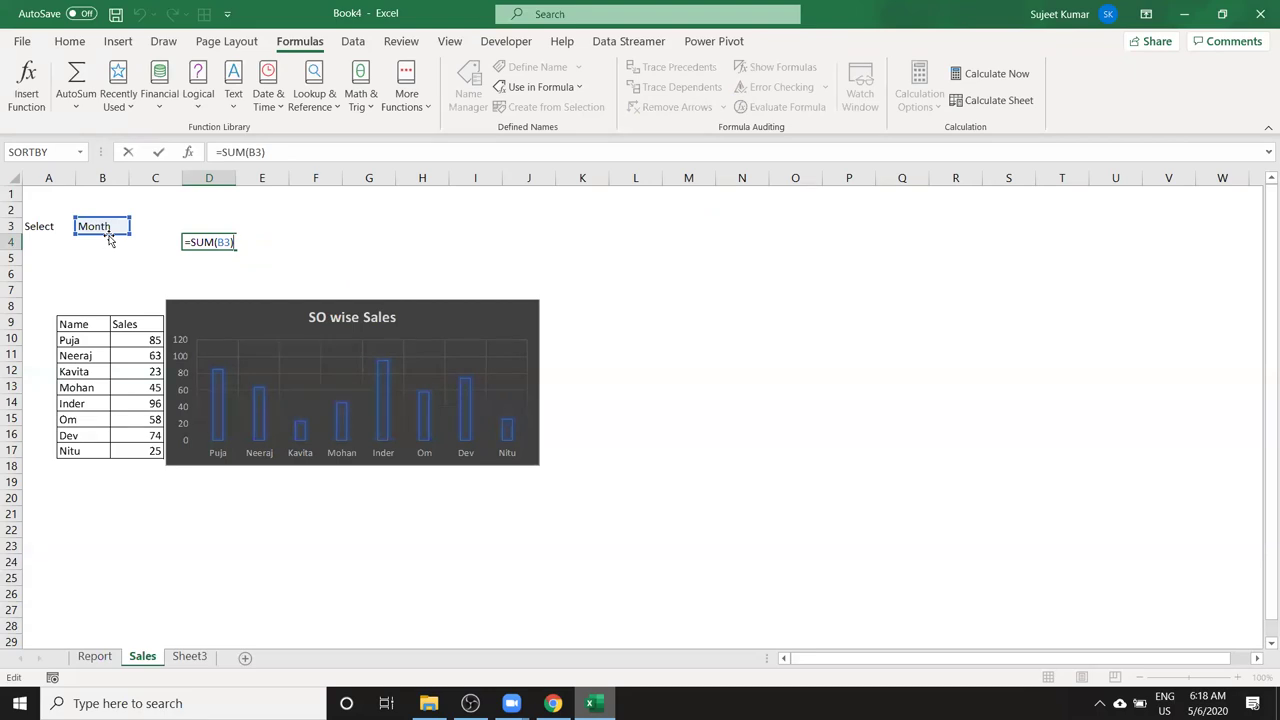
key(ctrl+Return)
key(Right)
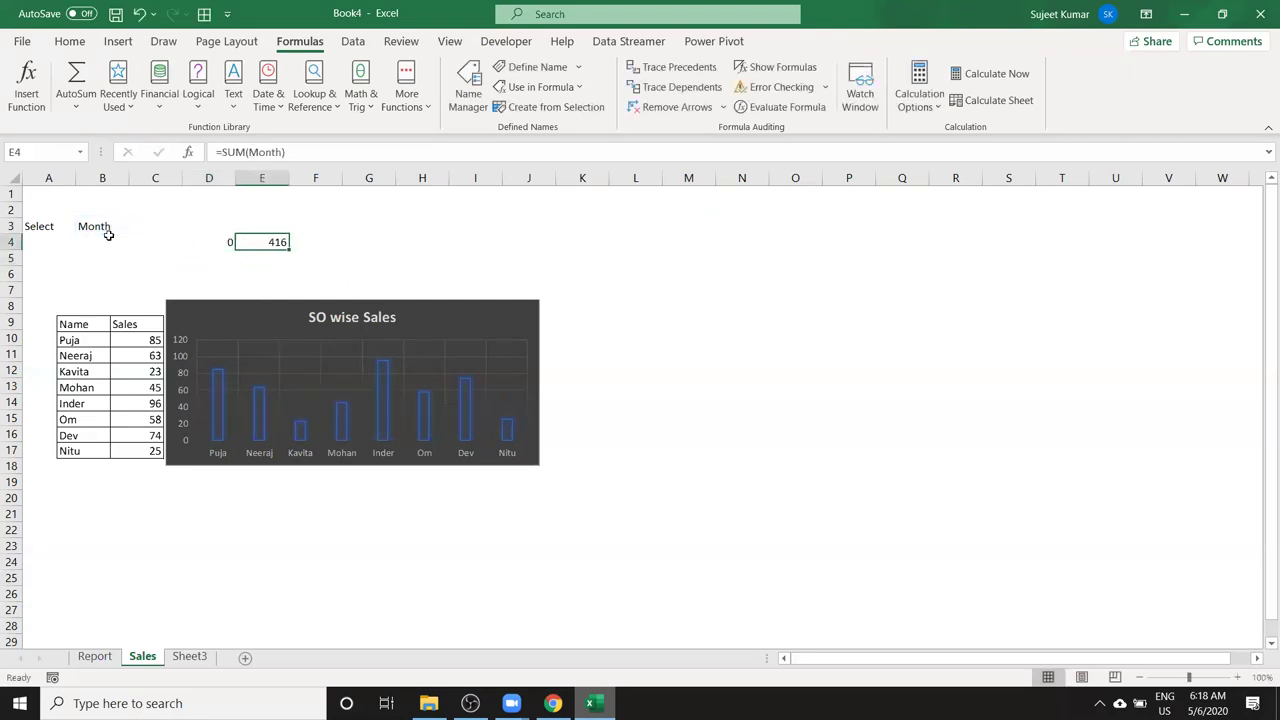
key(F2)
key(Left)
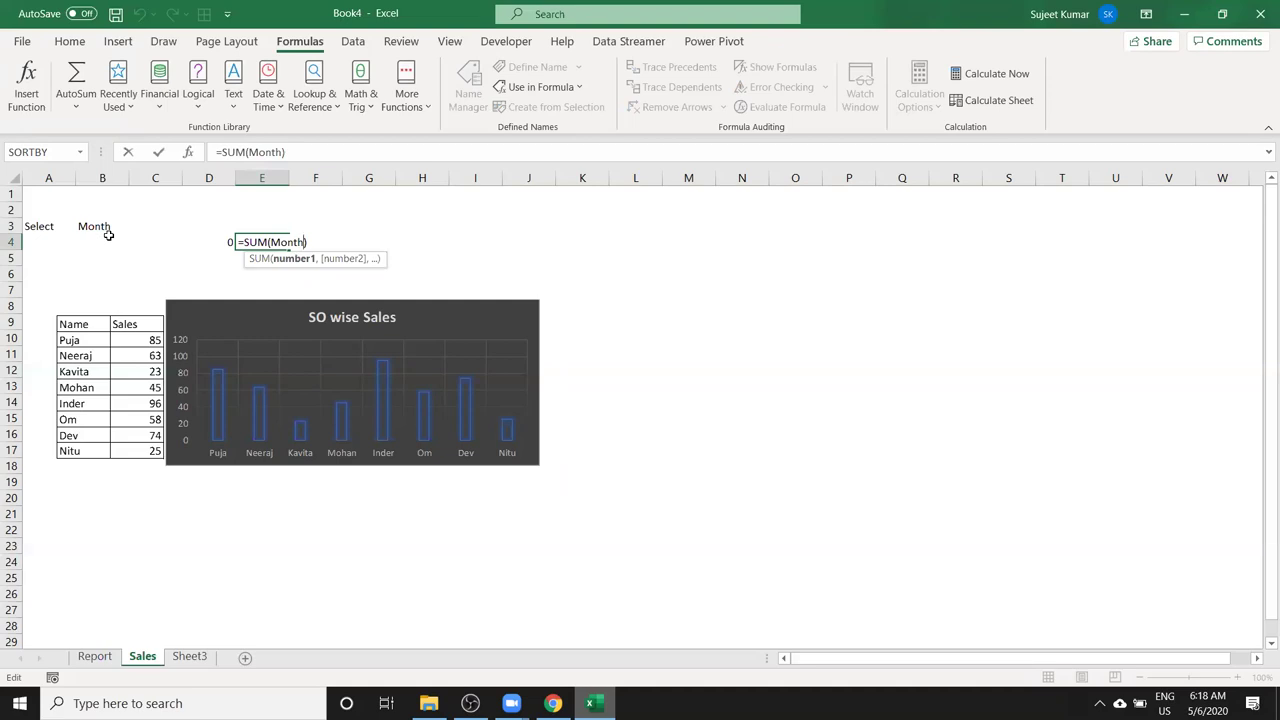
key(Return)
key(Up)
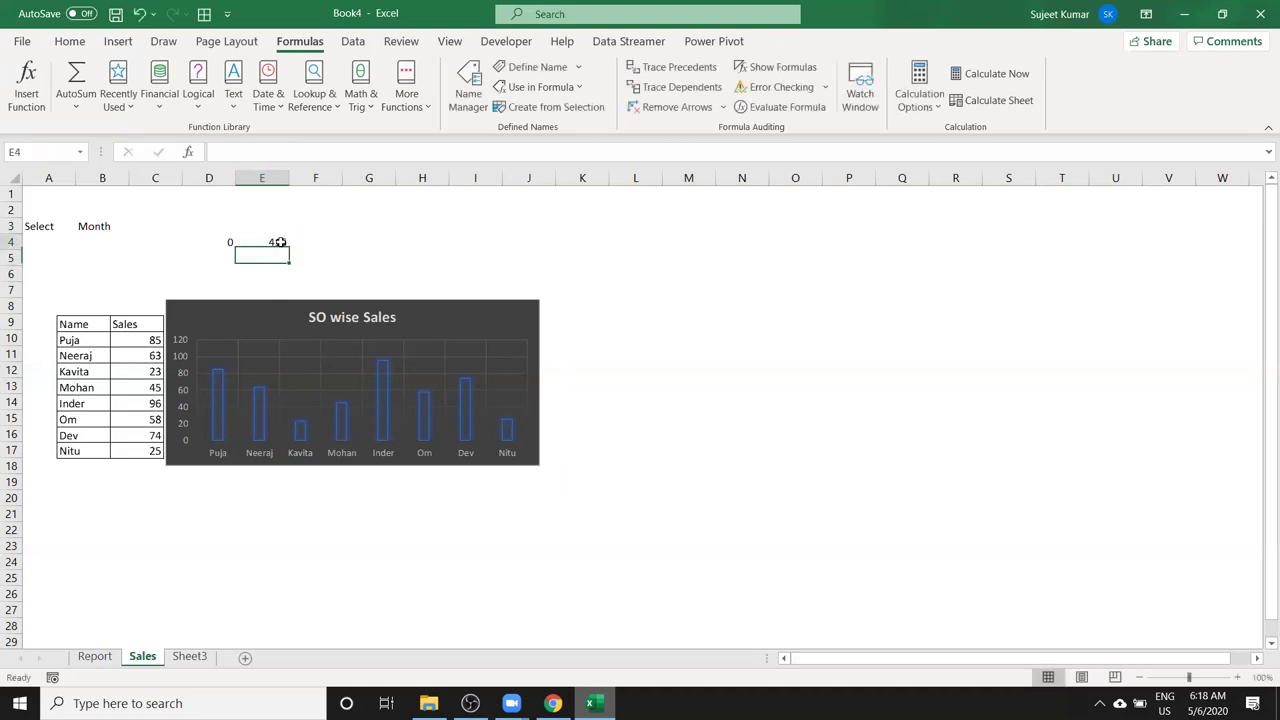
click(95, 656)
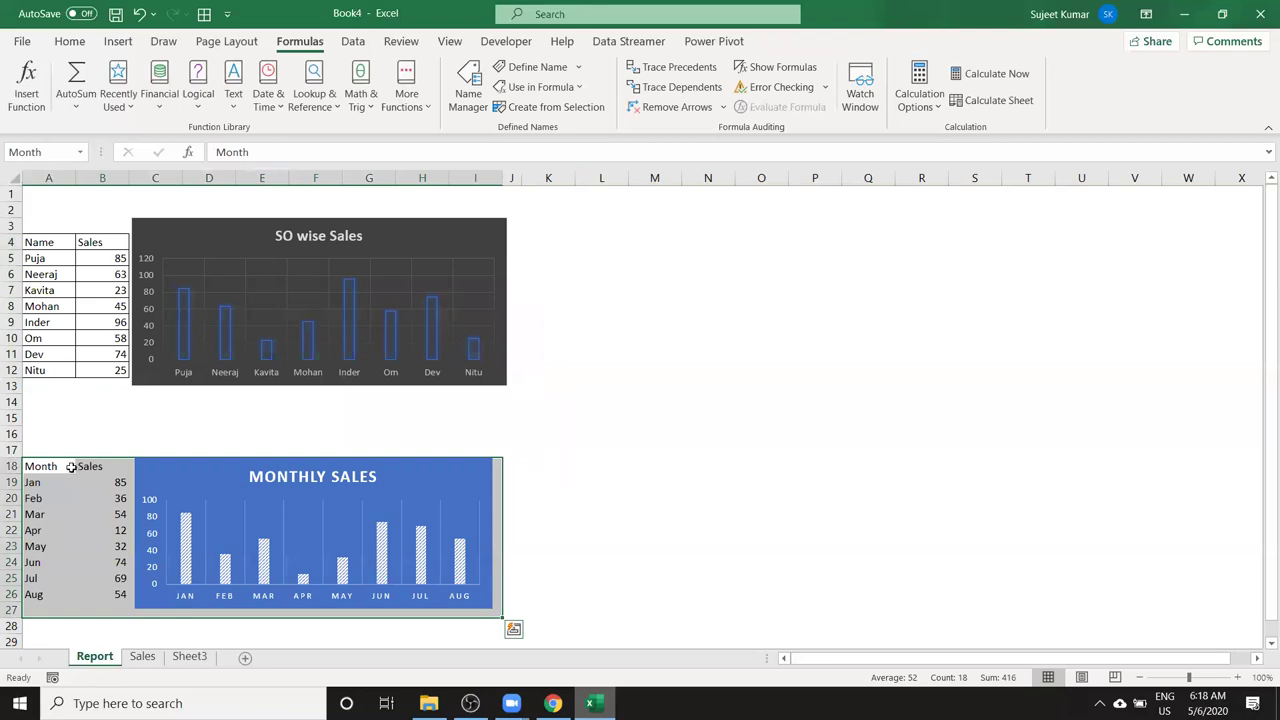
drag(112, 482, 115, 594)
click(142, 656)
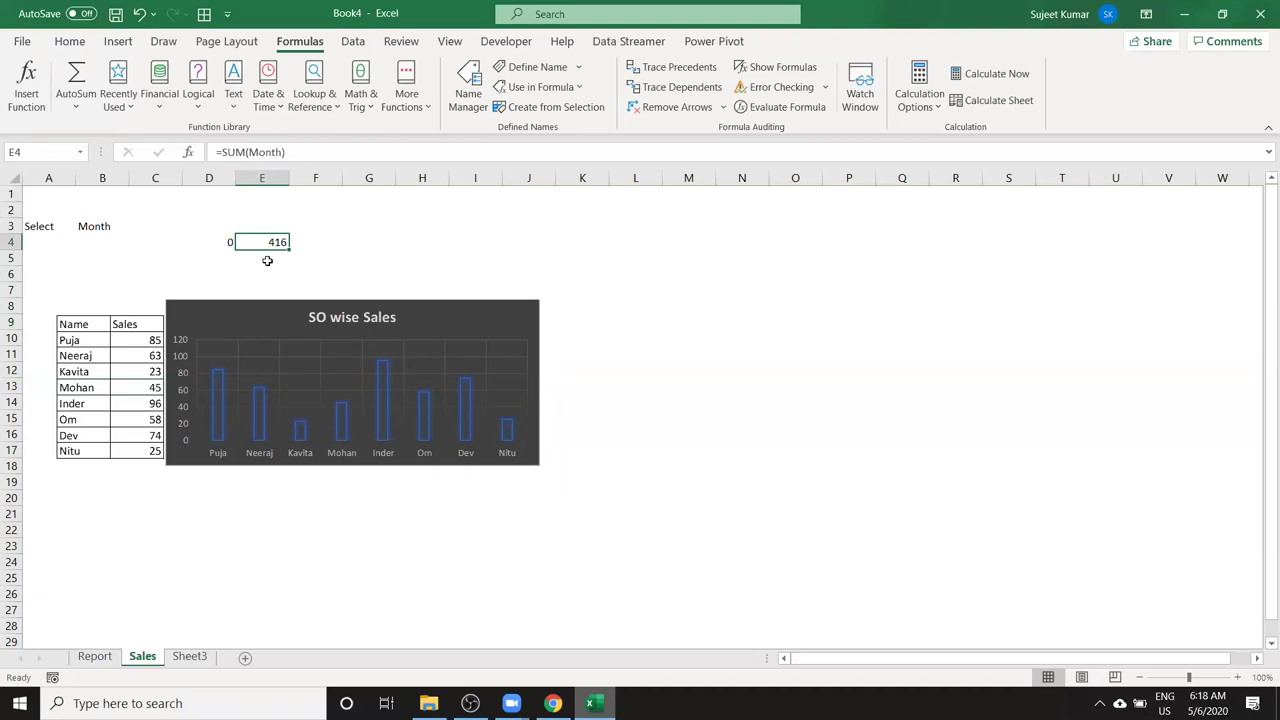
click(219, 244)
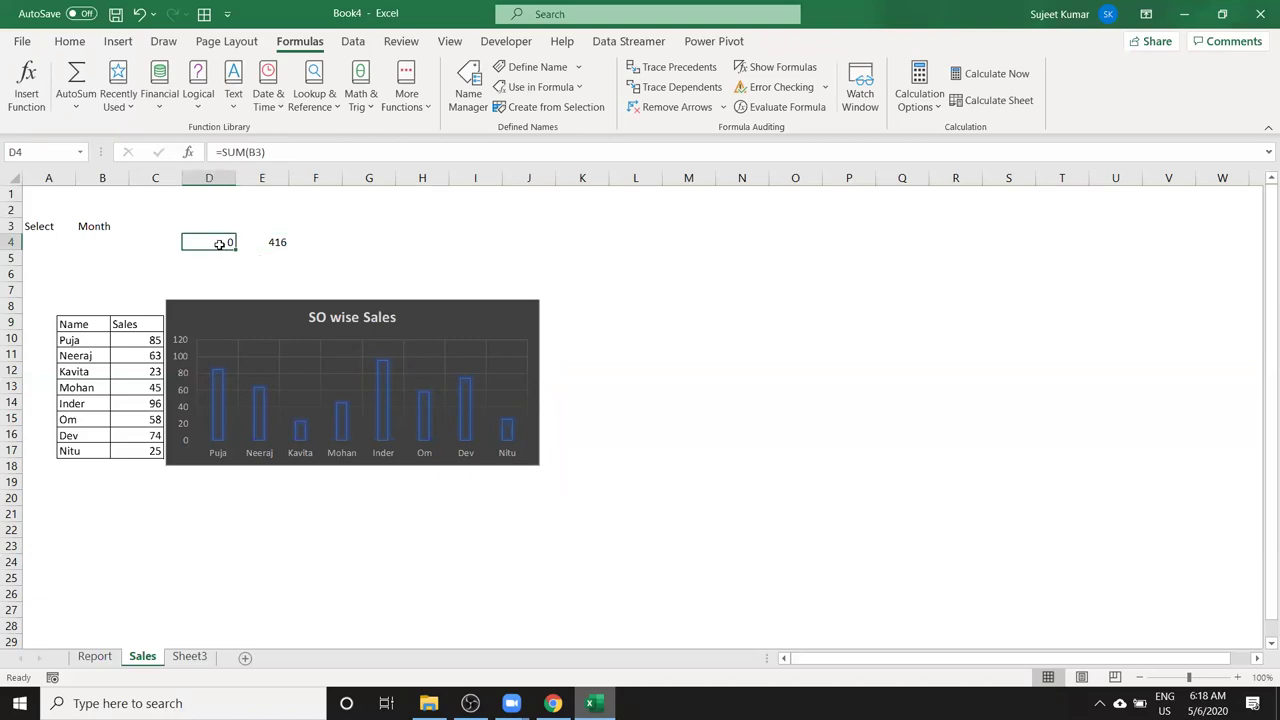
double_click(219, 244)
click(90, 226)
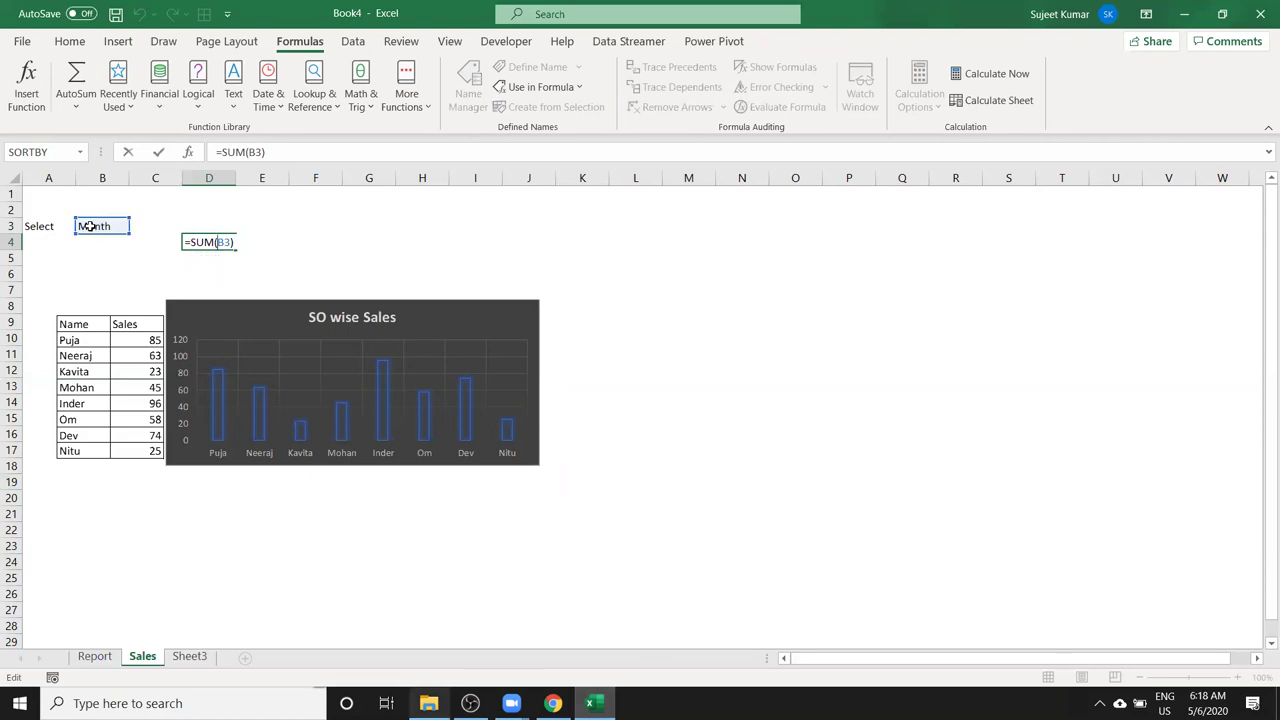
key(ctrl+Return)
click(486, 99)
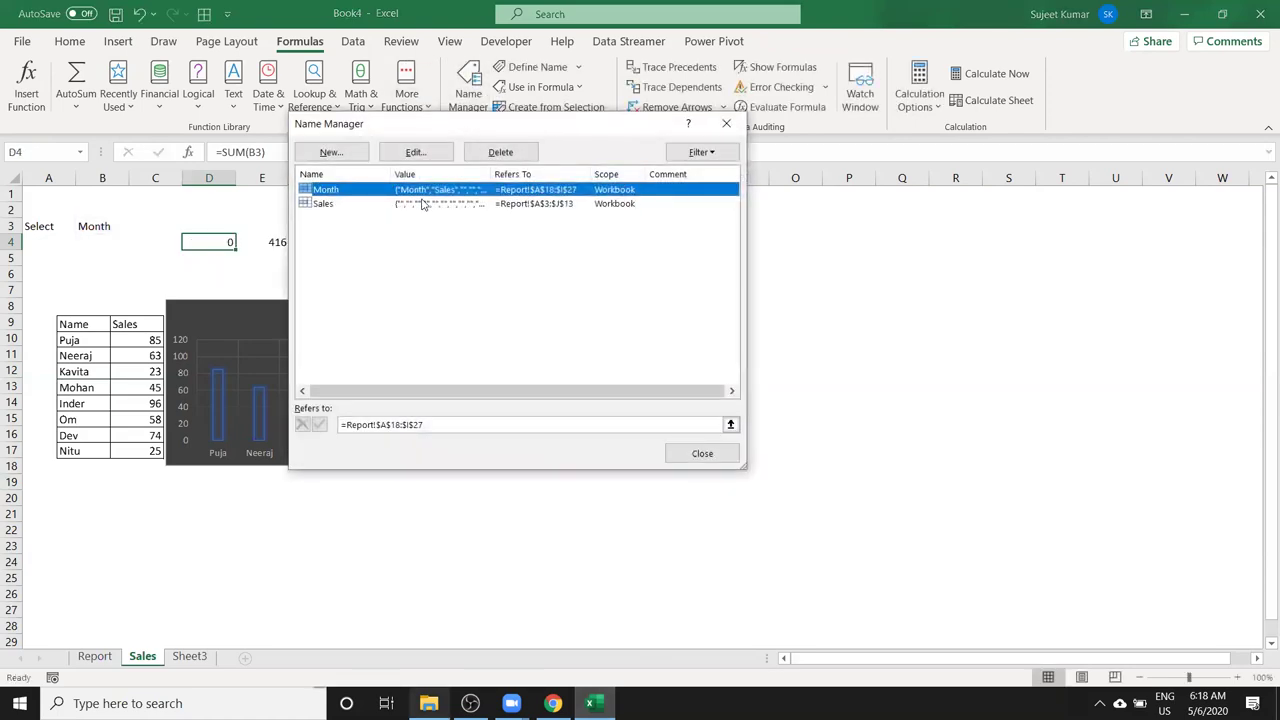
key(Escape)
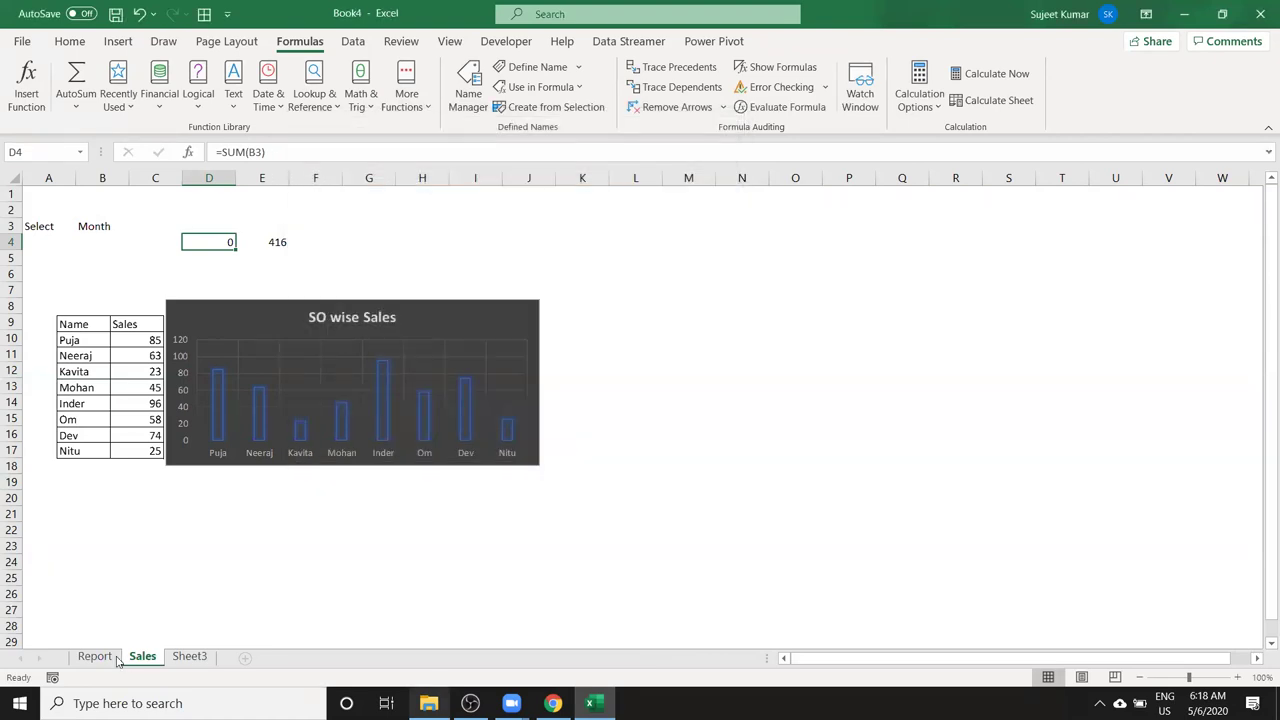
click(88, 657)
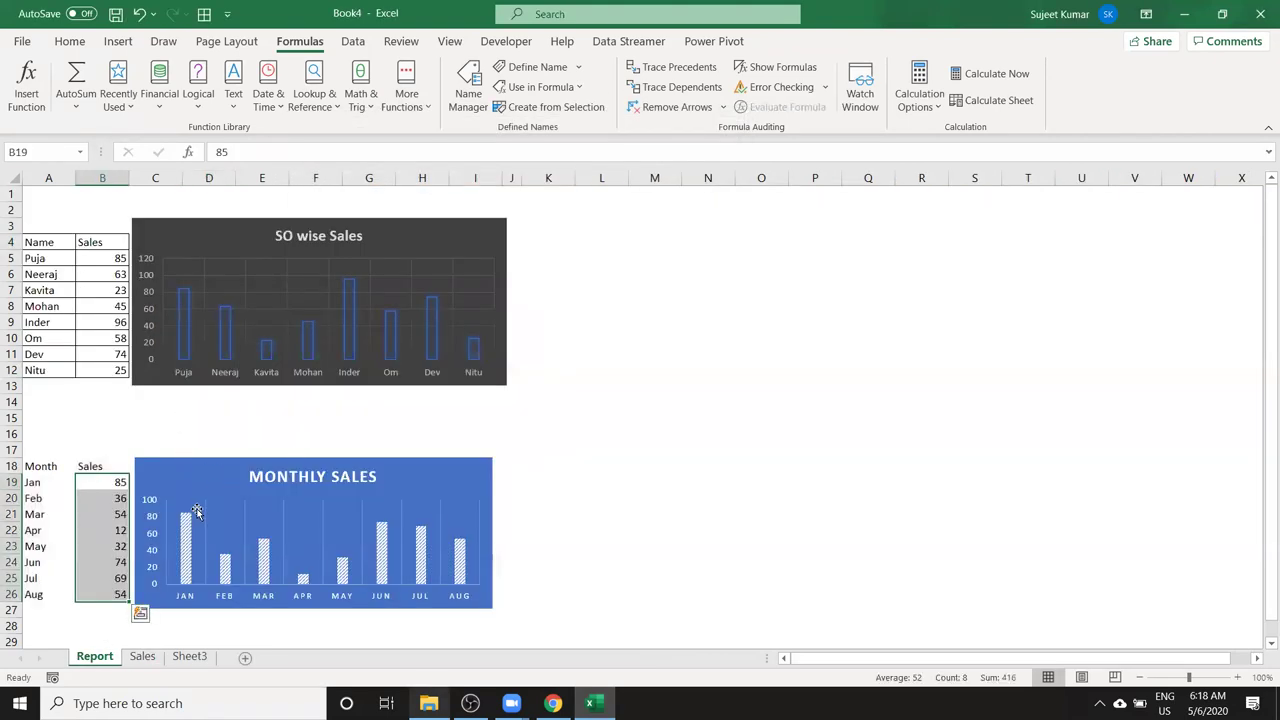
click(148, 656)
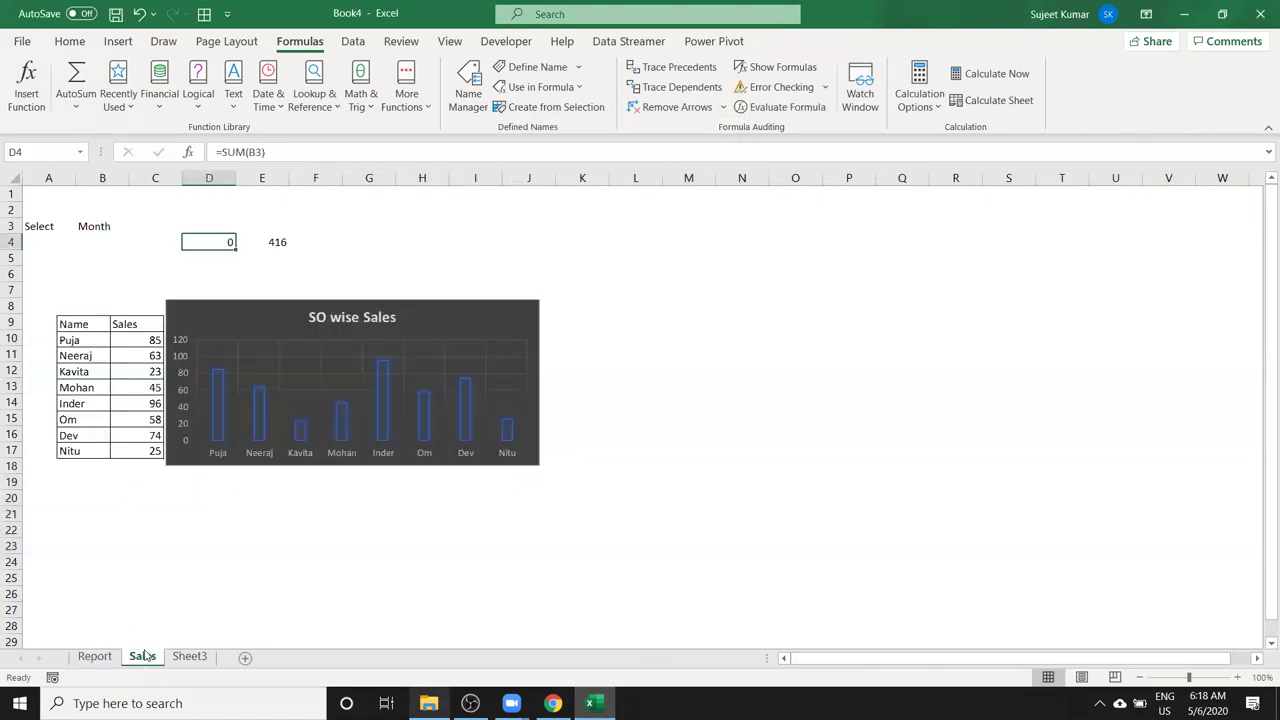
Wrap D4's B3 argument in INDIRECT so =SUM(INDIRECT(B3)) returns 416, then select B3.
double_click(228, 242)
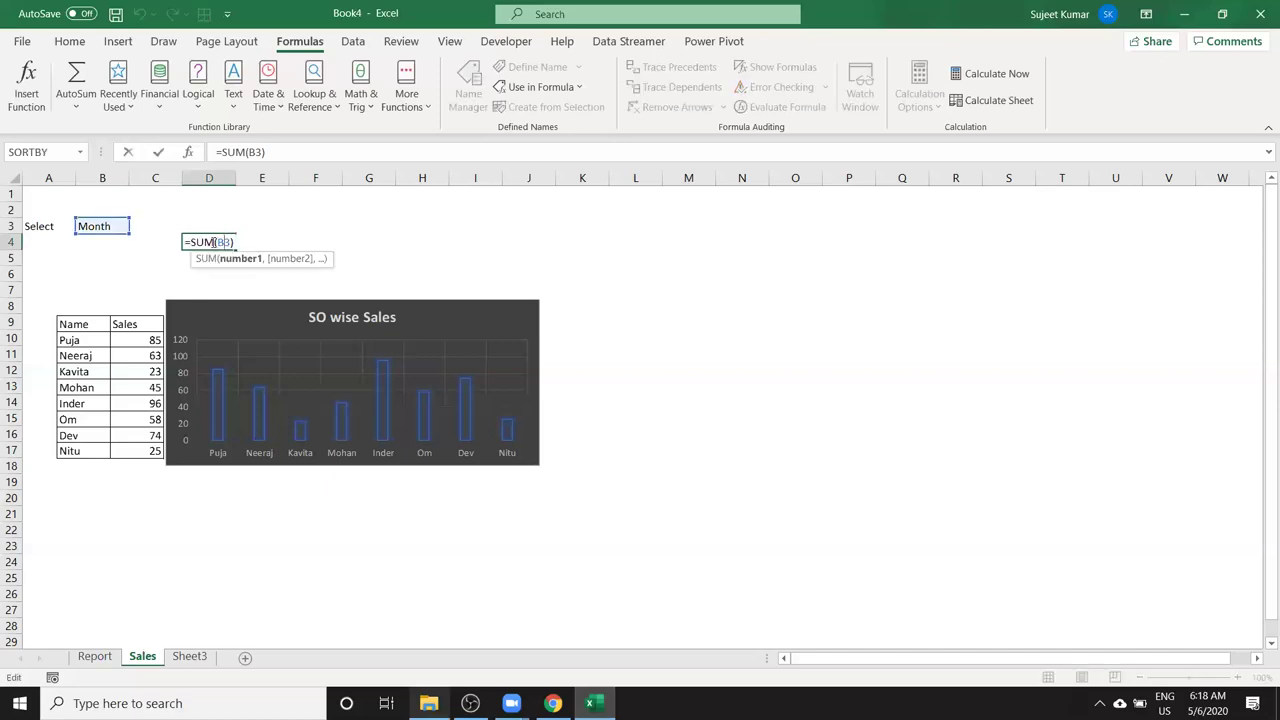
click(217, 242)
text(ind)
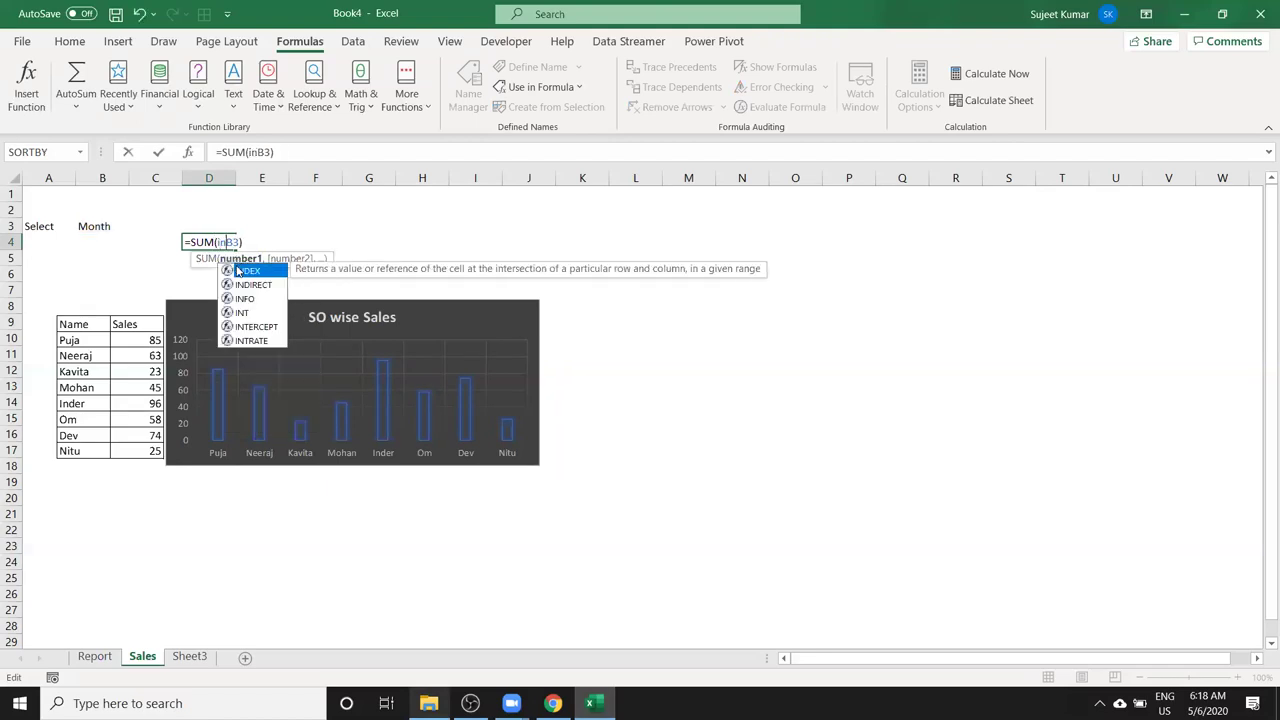
key(Down)
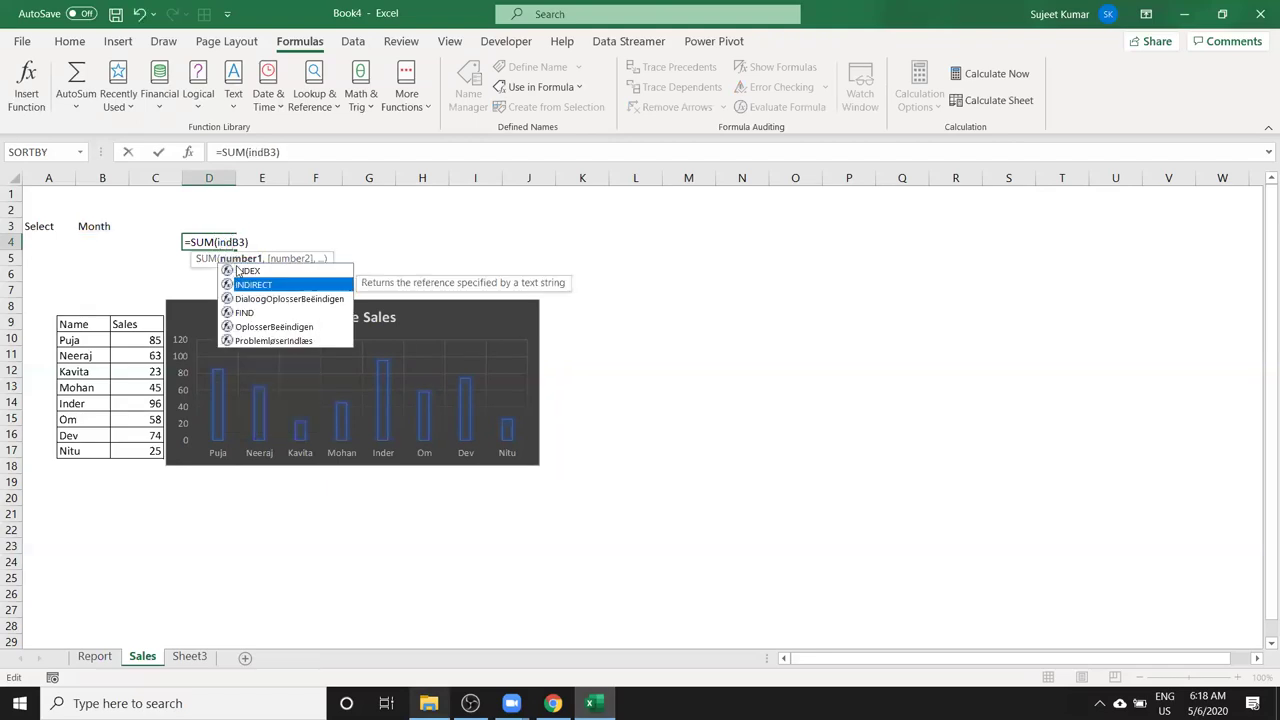
key(Tab)
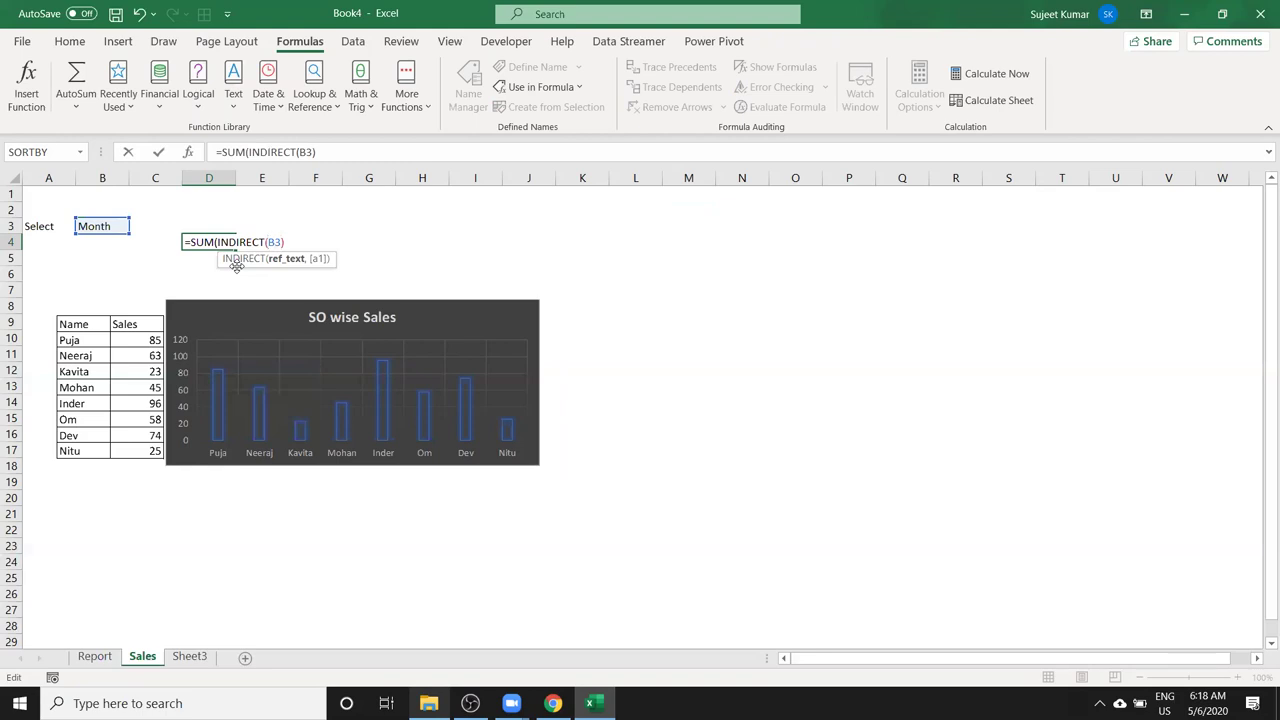
text()))
key(Return)
key(Up)
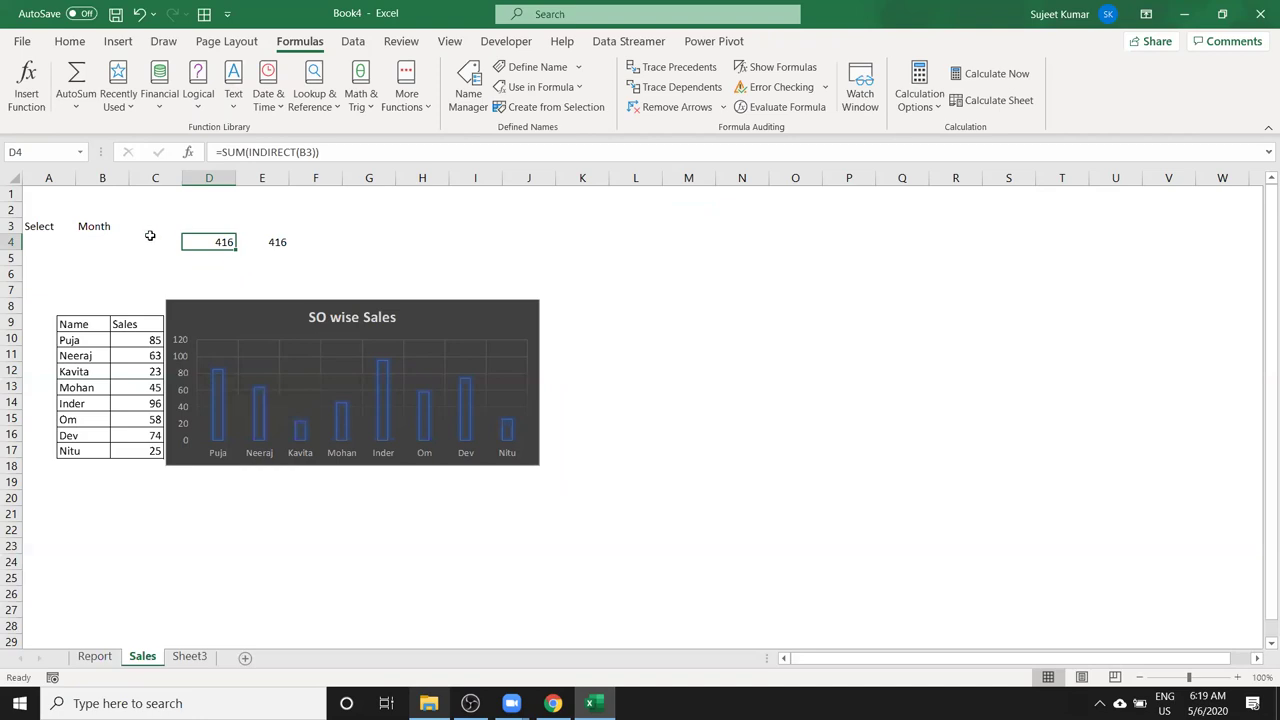
click(113, 230)
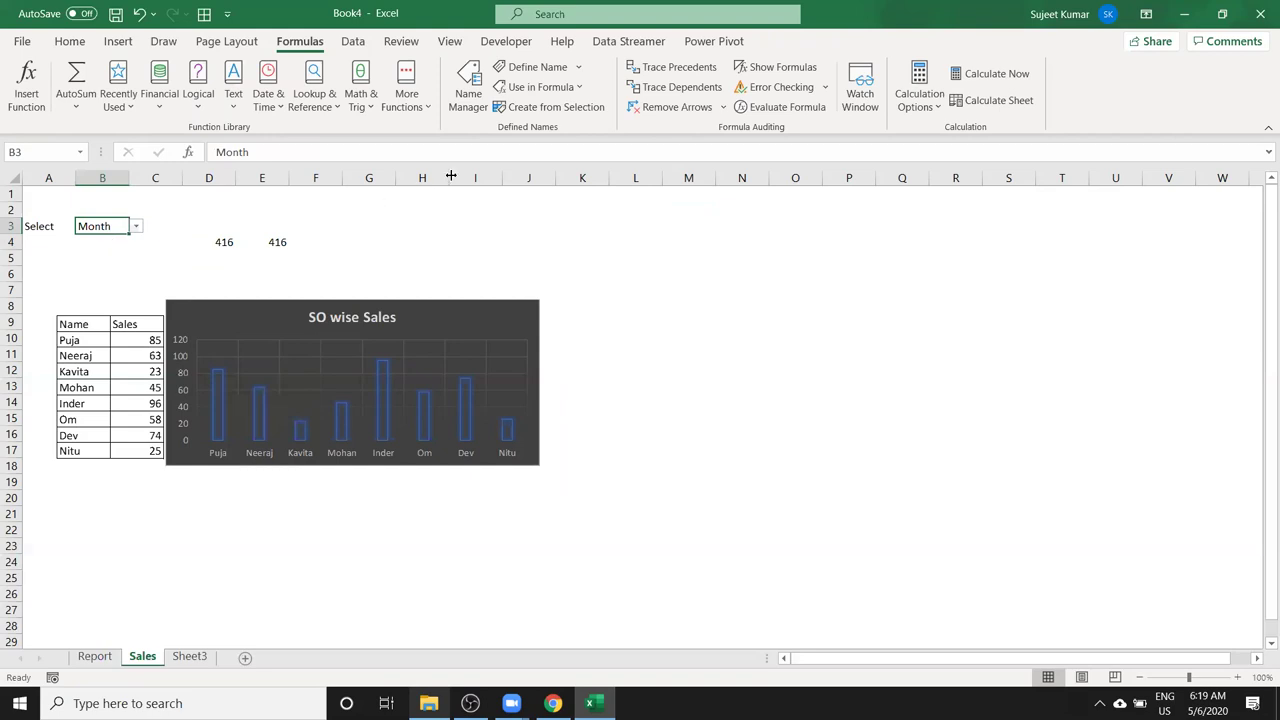
Enter the text A1 in cell L3.
click(619, 226)
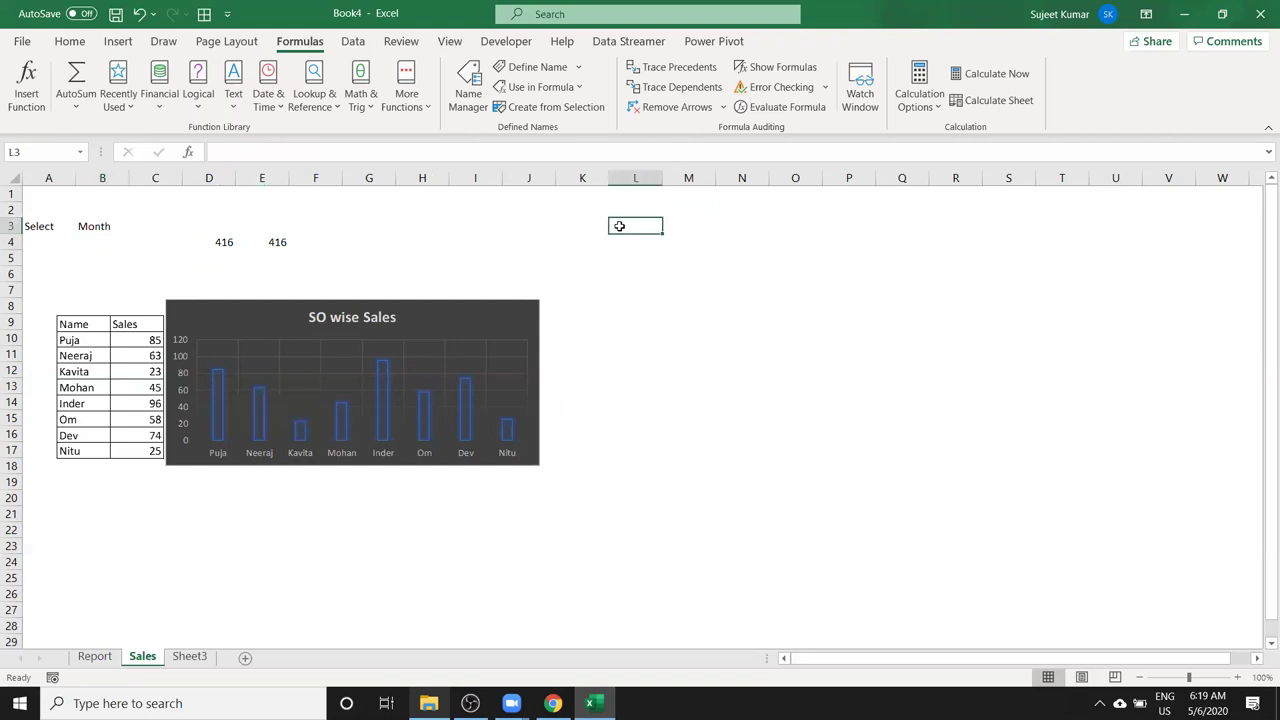
text(A1)
key(Tab)
Draft =SUM(INDIRECT(L3)) in M5, then cancel it, leaving M5 empty.
click(686, 258)
text(=sum)
key(Tab)
text(a1)
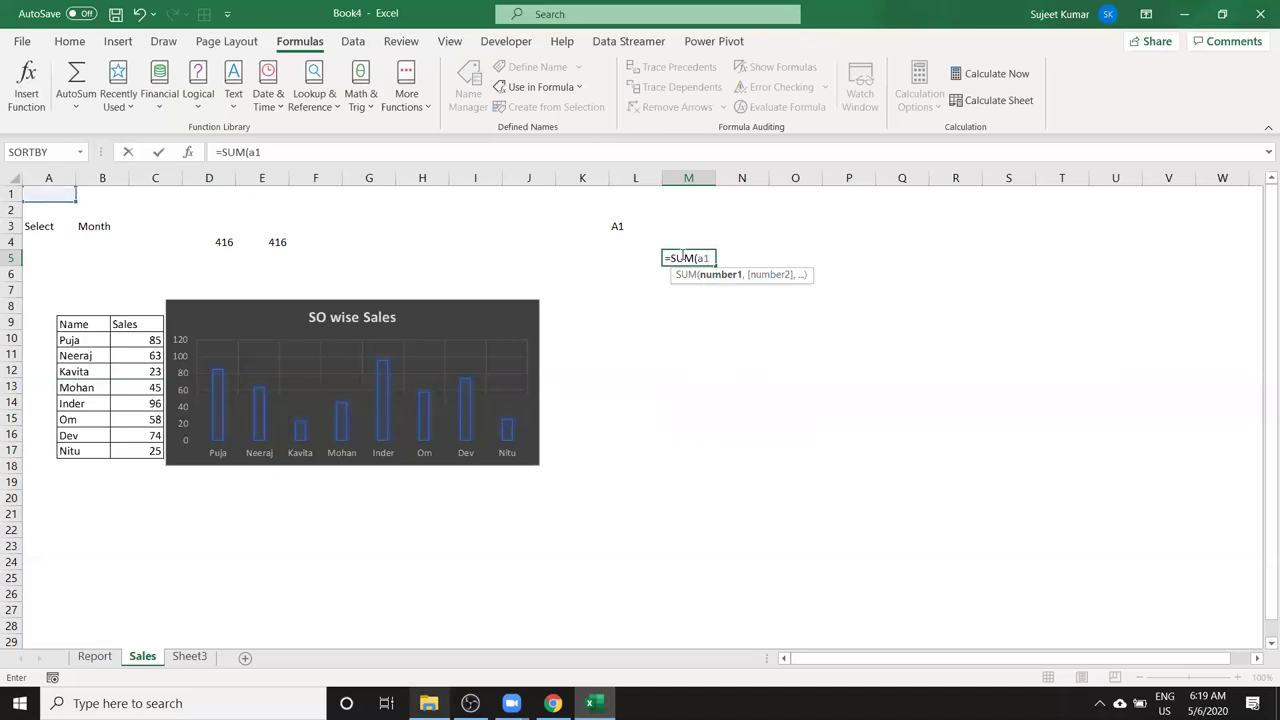
key(BackSpace)
key(BackSpace)
click(630, 226)
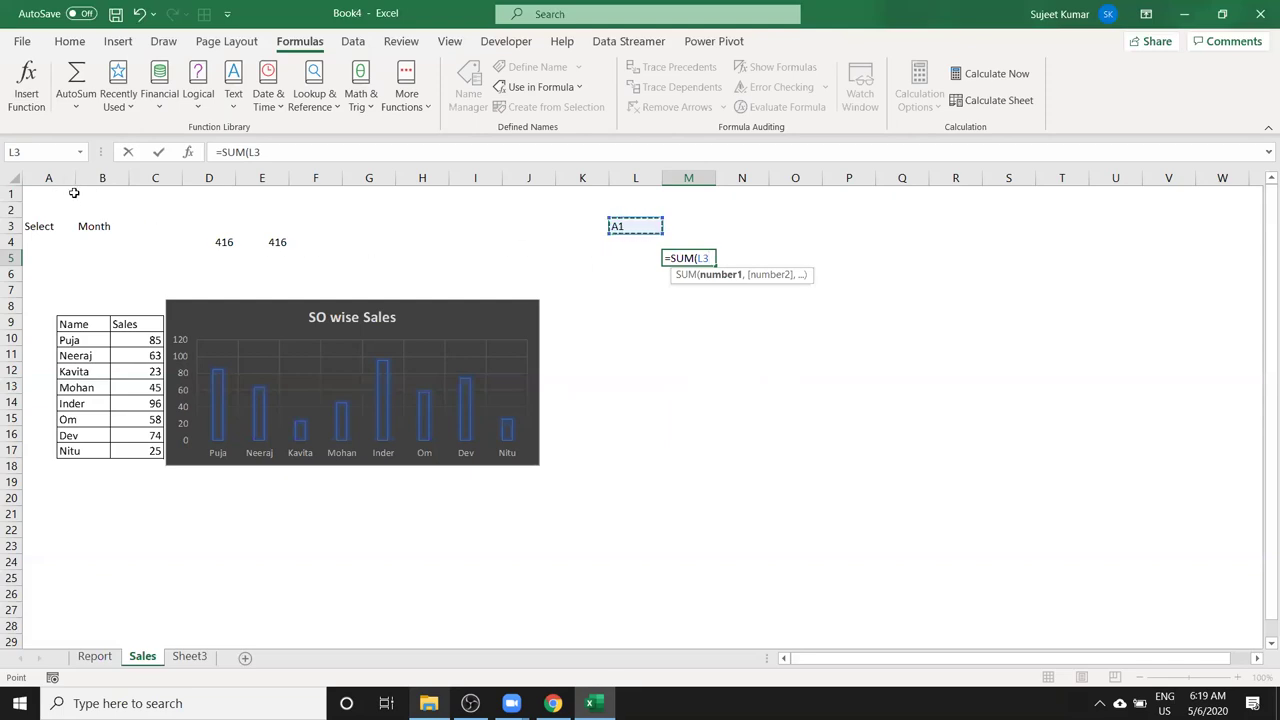
key(BackSpace)
key(BackSpace)
text(ind)
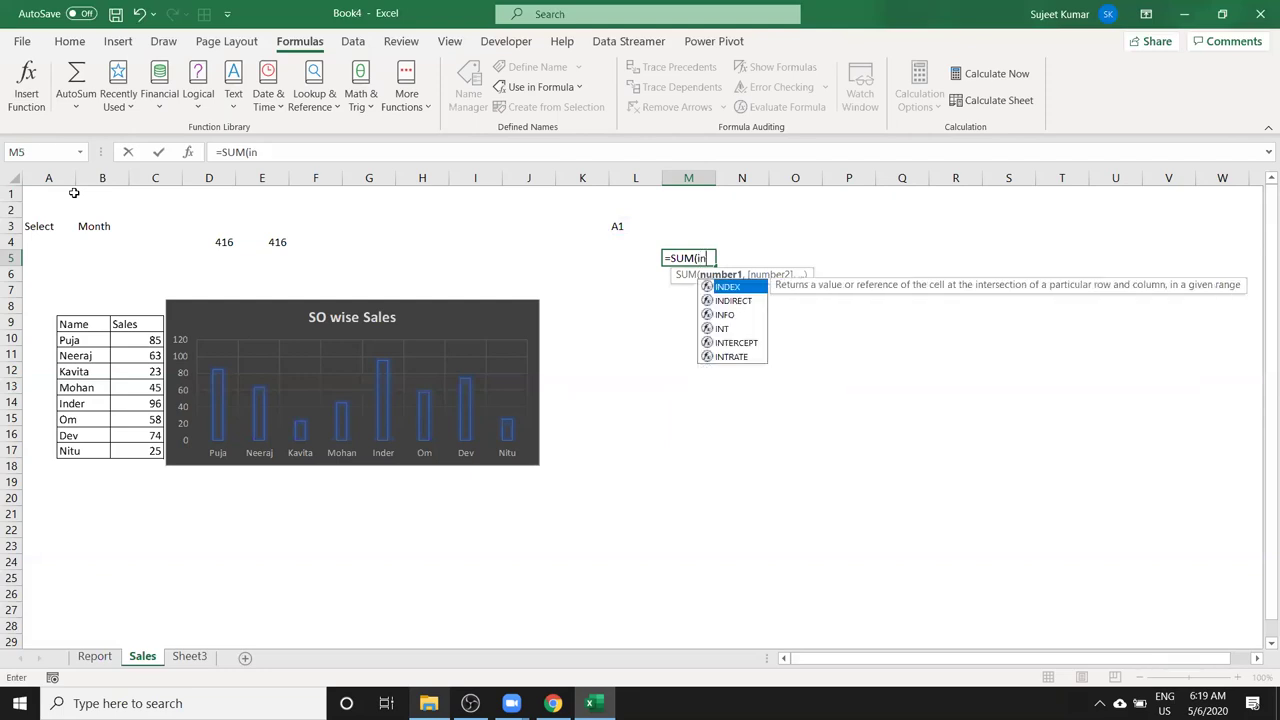
key(Down)
key(Tab)
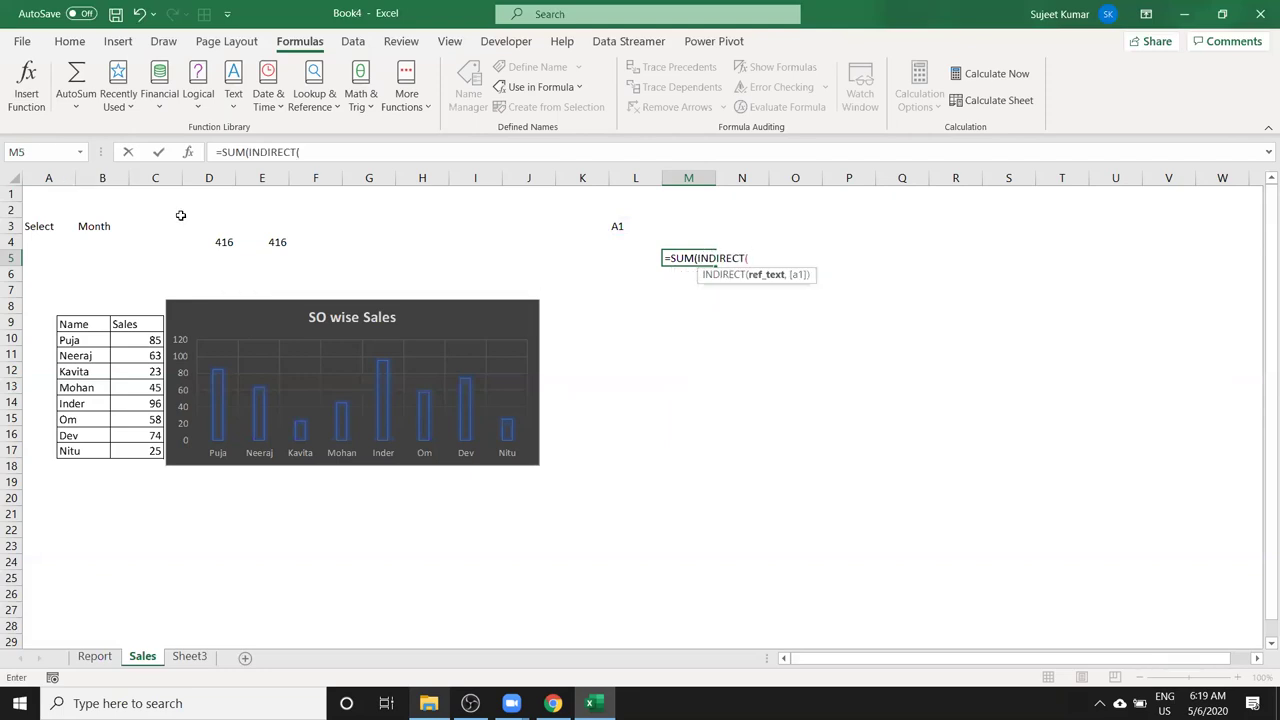
click(621, 228)
text()))
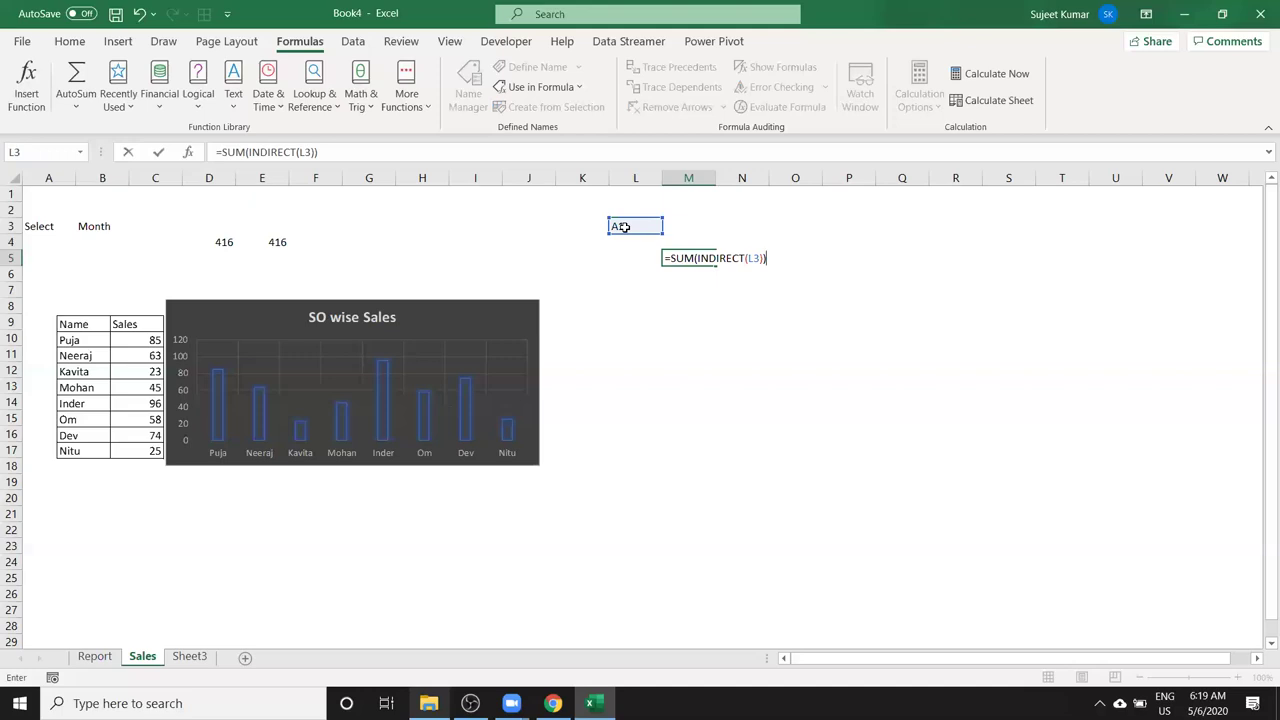
key(Escape)
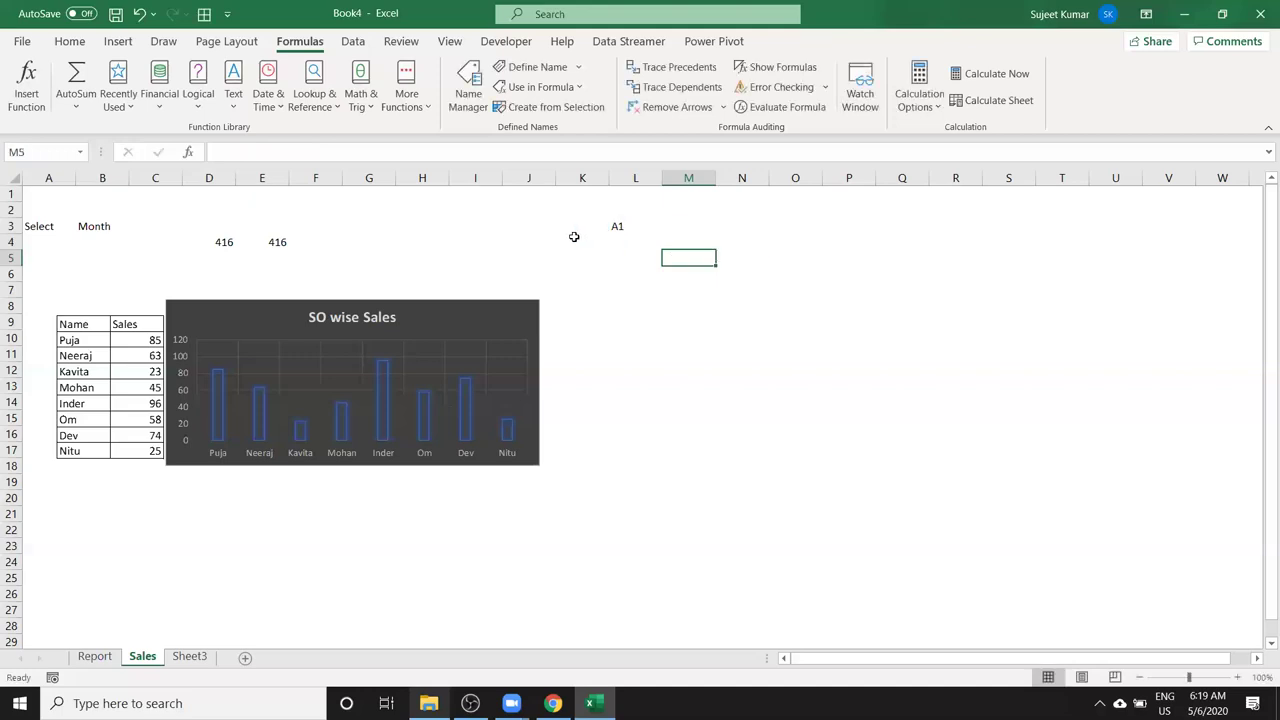
Review D4's formula, leaving it at 416, and check the A1 text in L3.
double_click(224, 243)
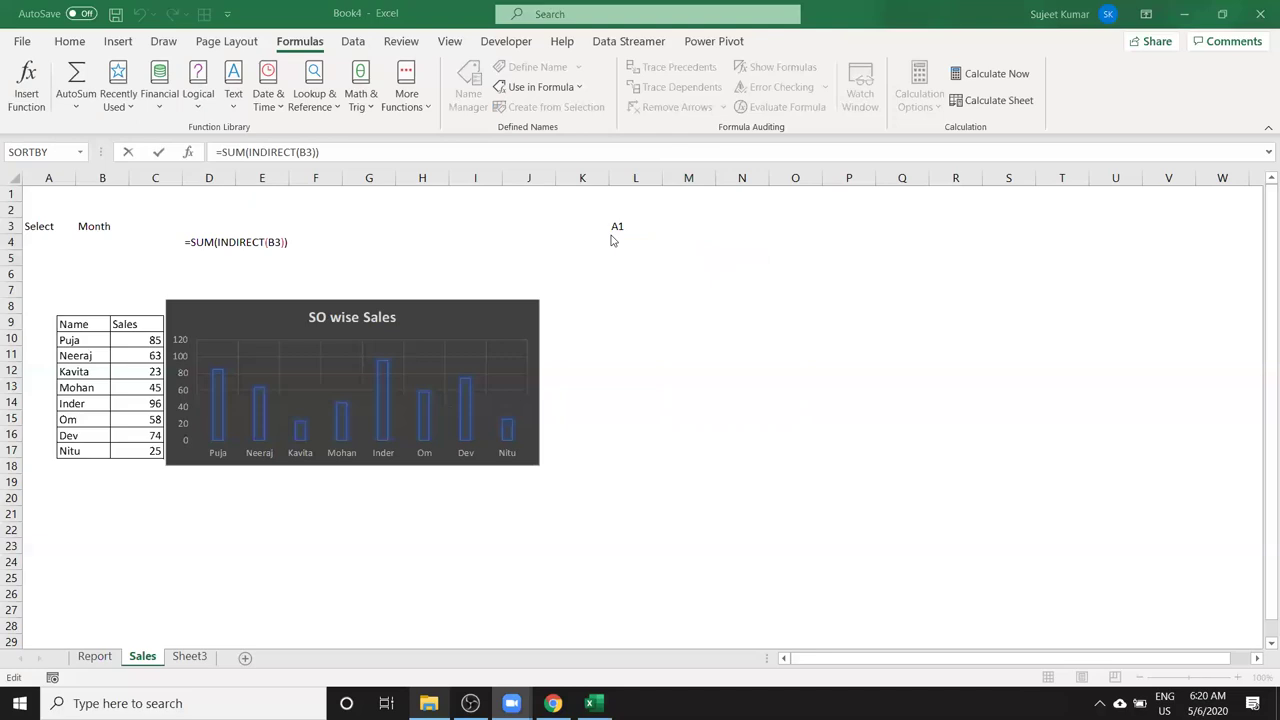
key(ctrl+Return)
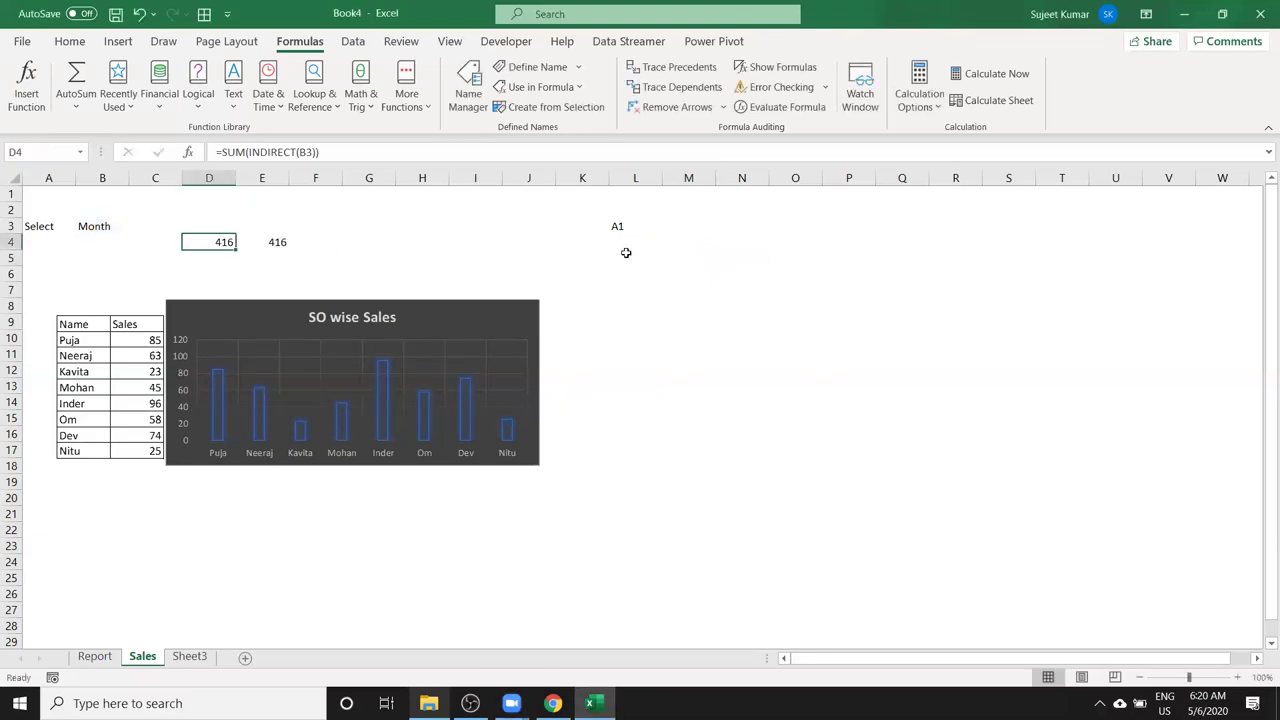
click(626, 253)
click(628, 224)
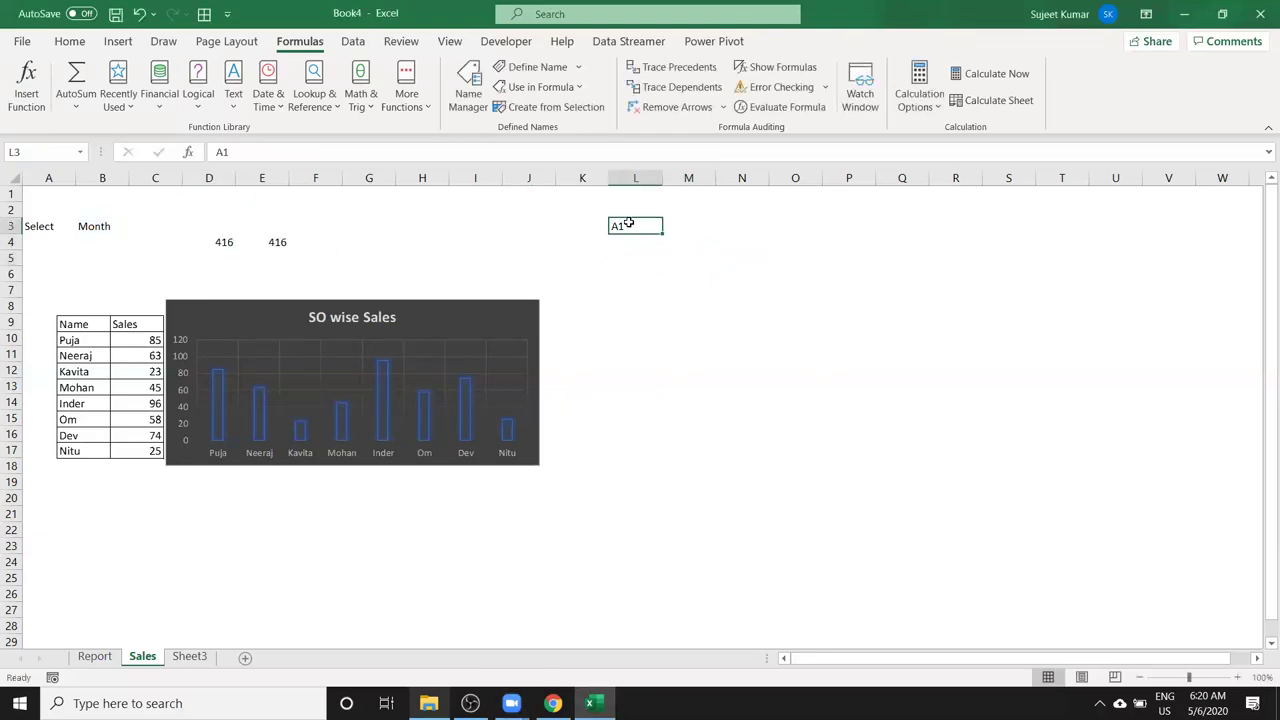
Enter 25 in A1 and =SUM(A1) in L4.
click(70, 194)
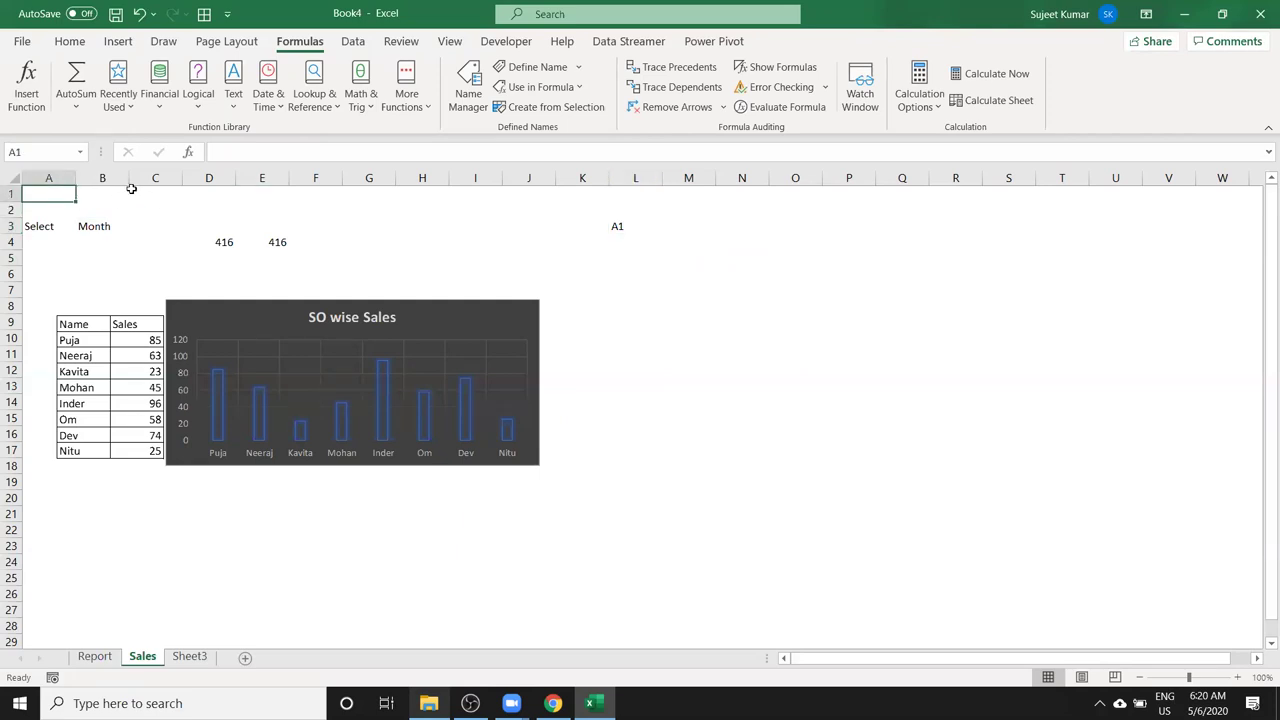
text(25)
click(624, 244)
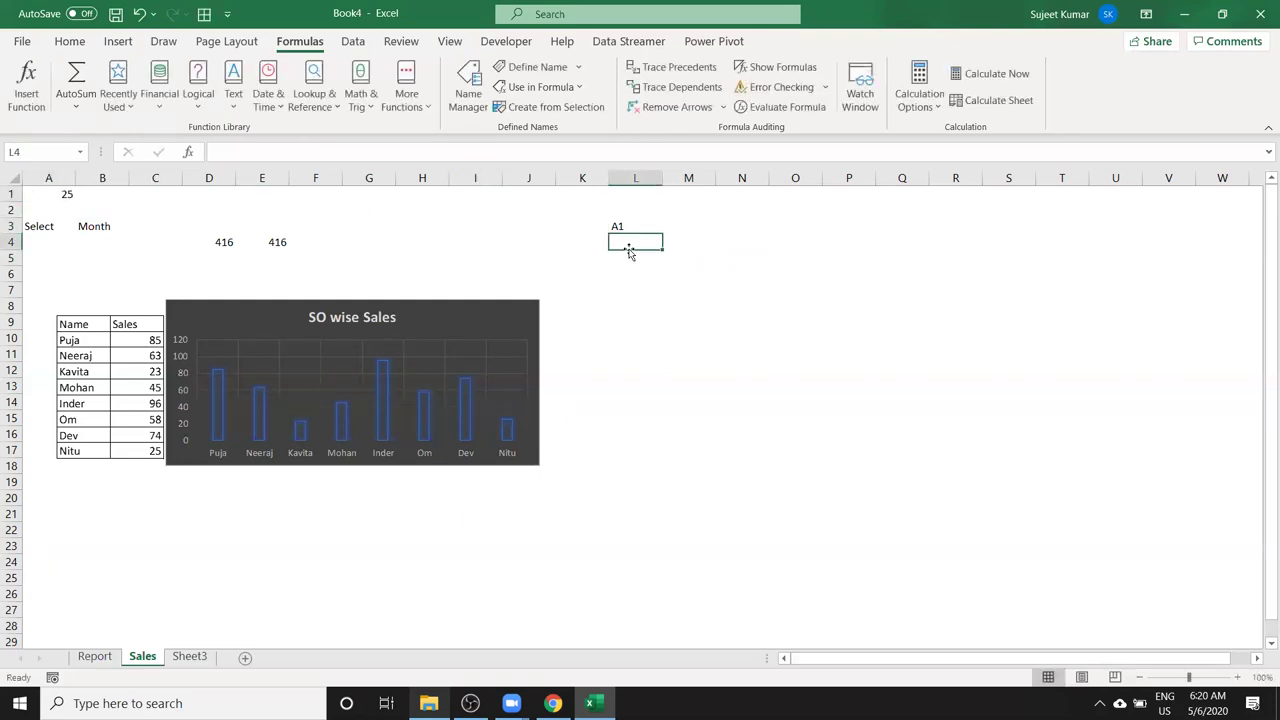
text(=sum(a)
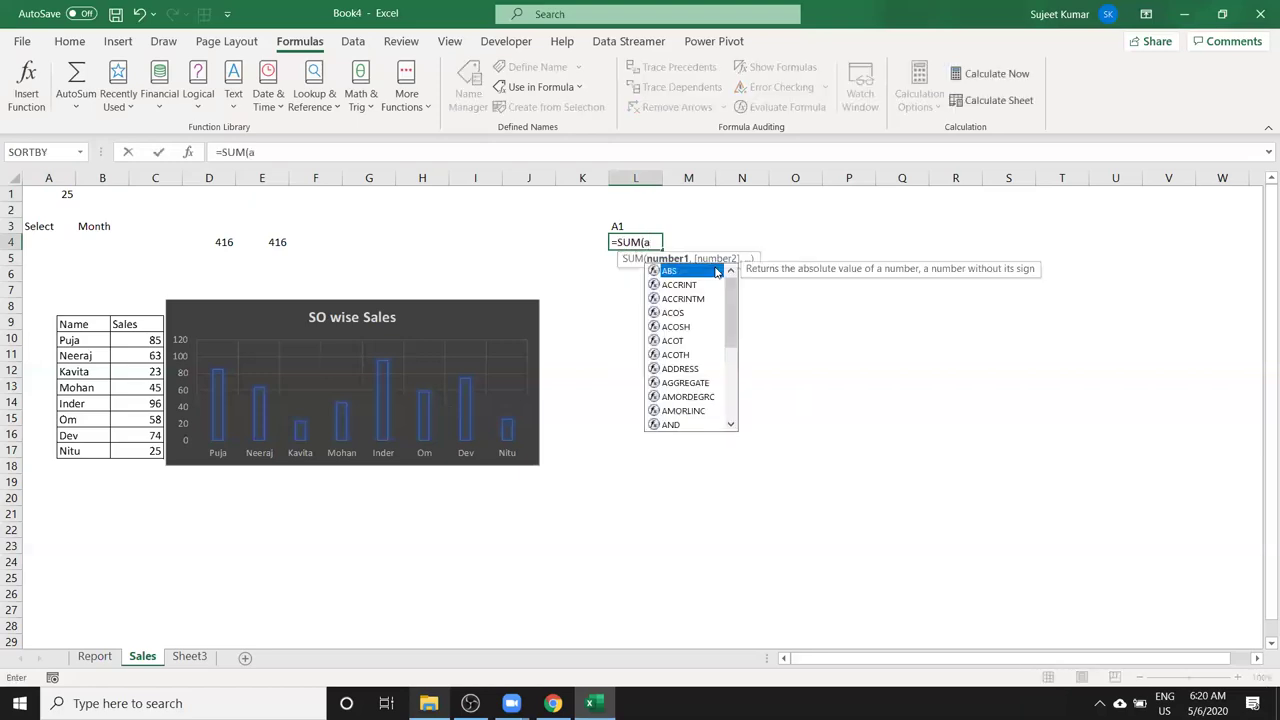
text(1))
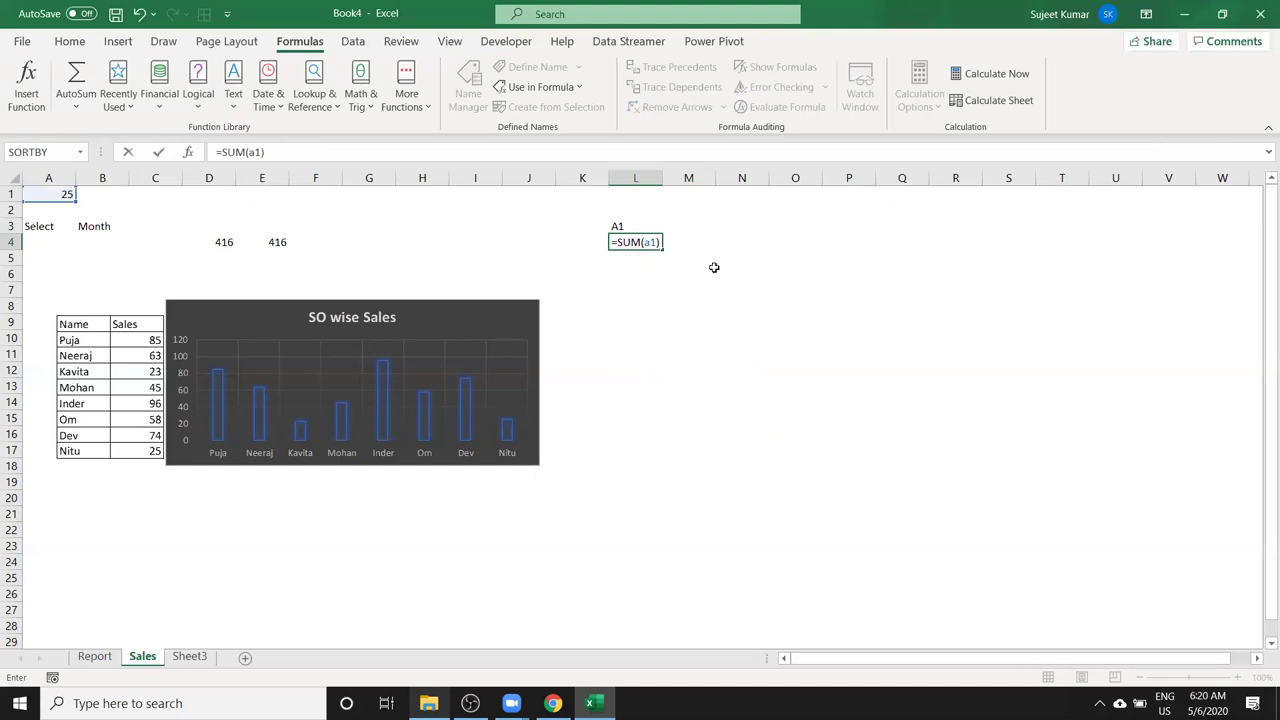
key(Return)
Compare L3's A1 text with L4's formula showing 25.
key(Up)
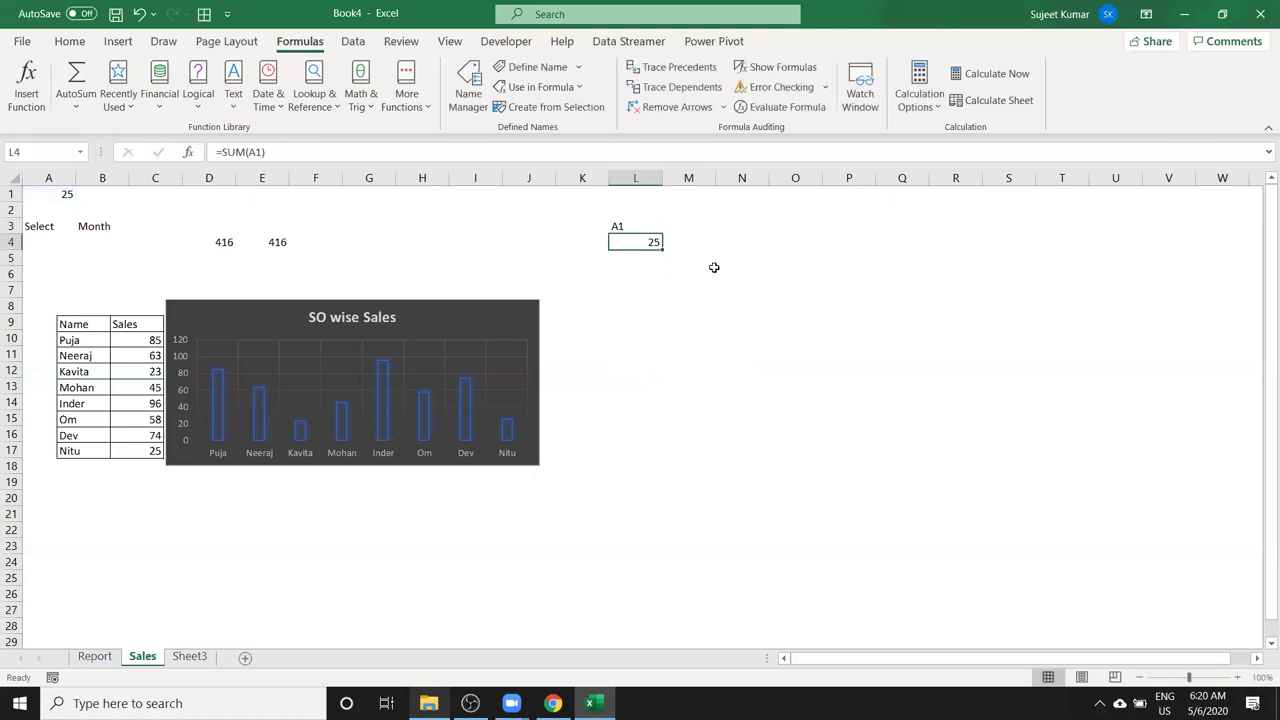
key(Up)
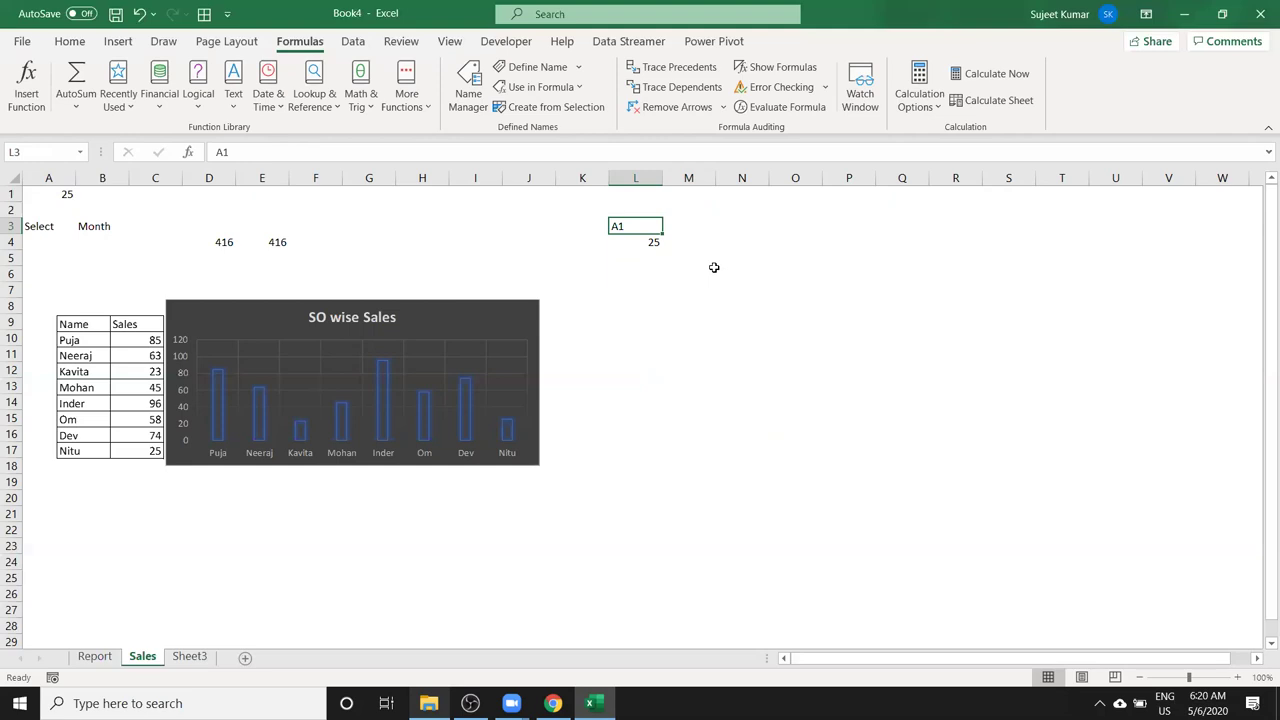
key(Down)
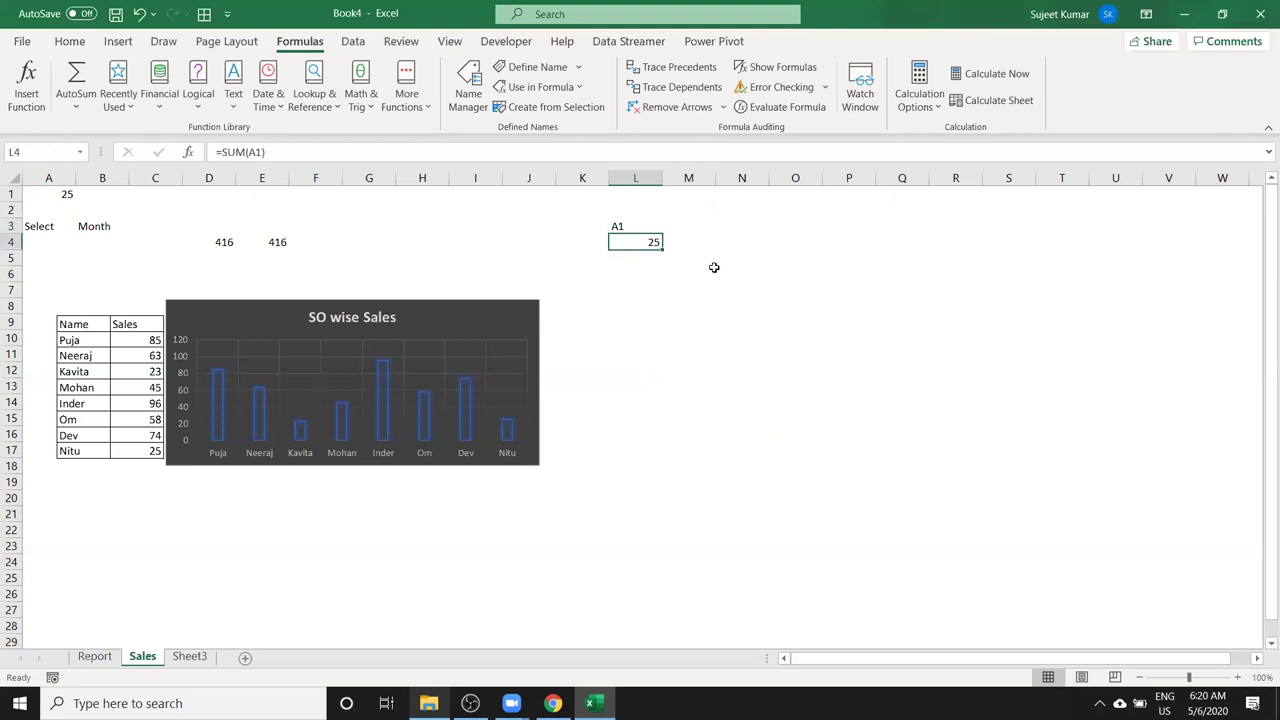
key(Up)
key(Down)
key(Up)
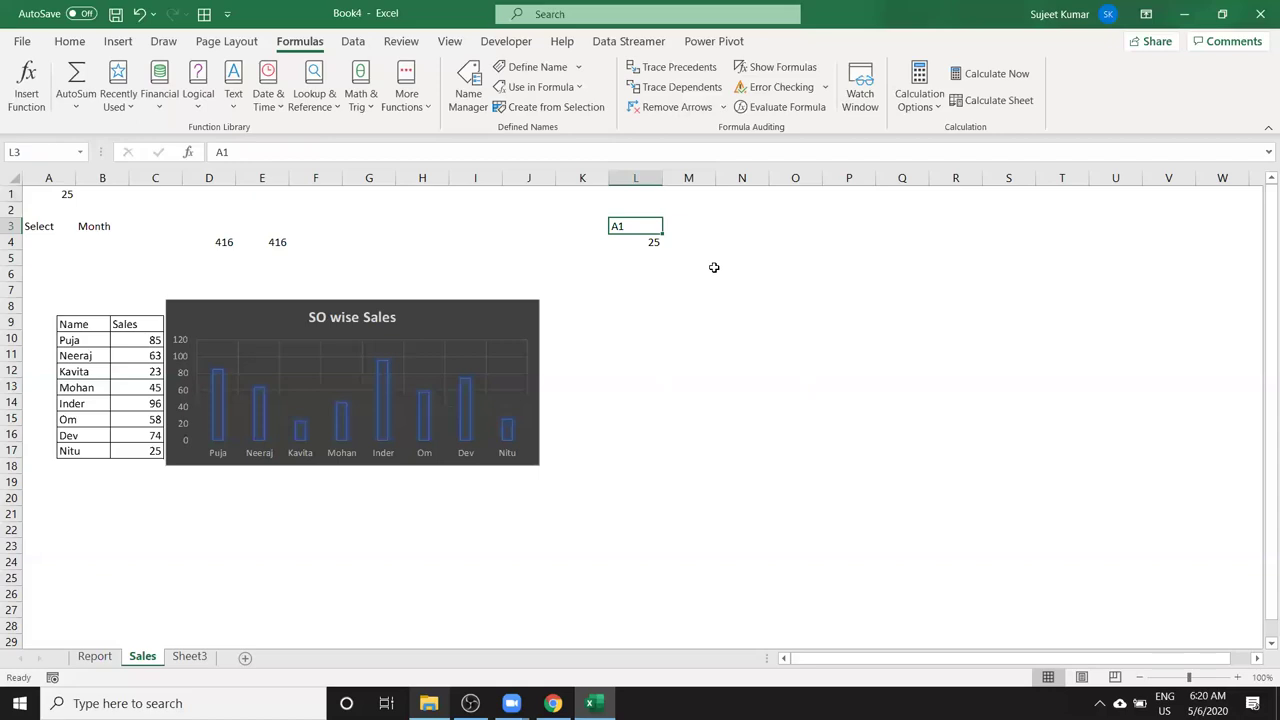
Start a =SUM( formula in M3.
key(Right)
text(sum)
key(BackSpace)
key(BackSpace)
key(BackSpace)
text(=sum)
key(Tab)
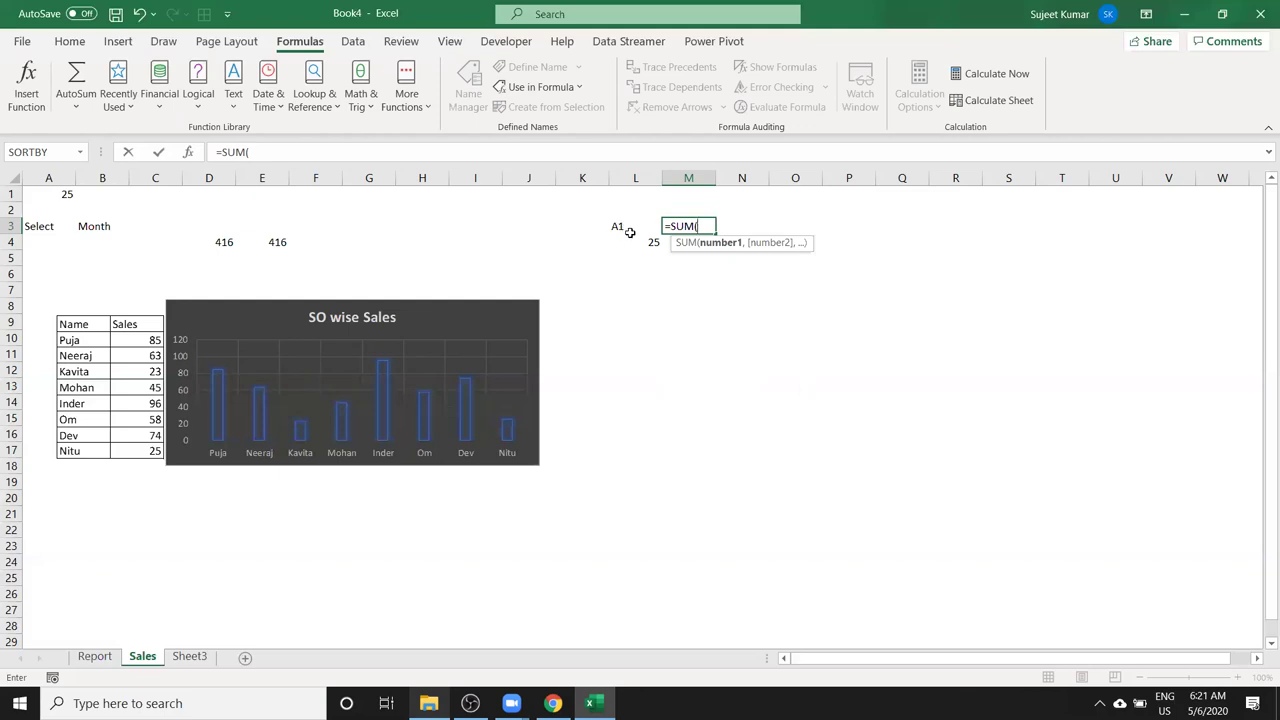
Complete M3 as =SUM(INDIRECT(L3)), returning 25 from the A1 text in L3.
text(ind)
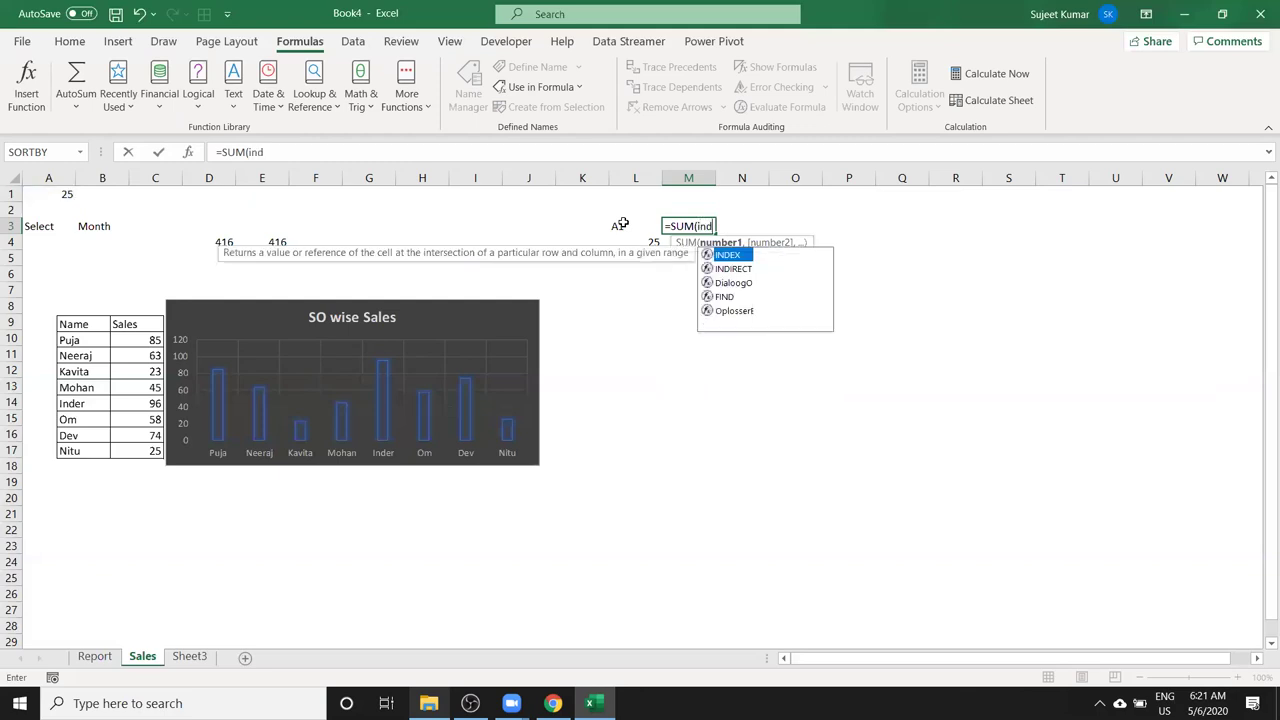
key(Tab)
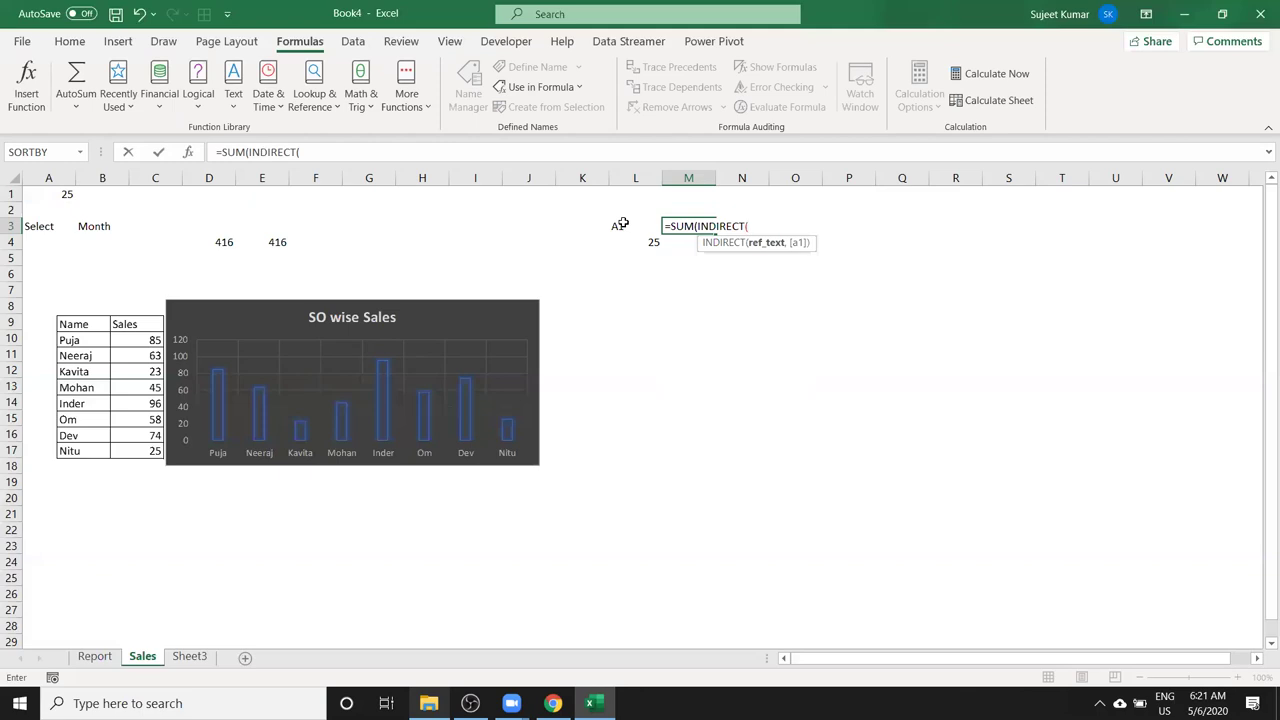
click(622, 224)
text()))
key(Return)
key(Up)
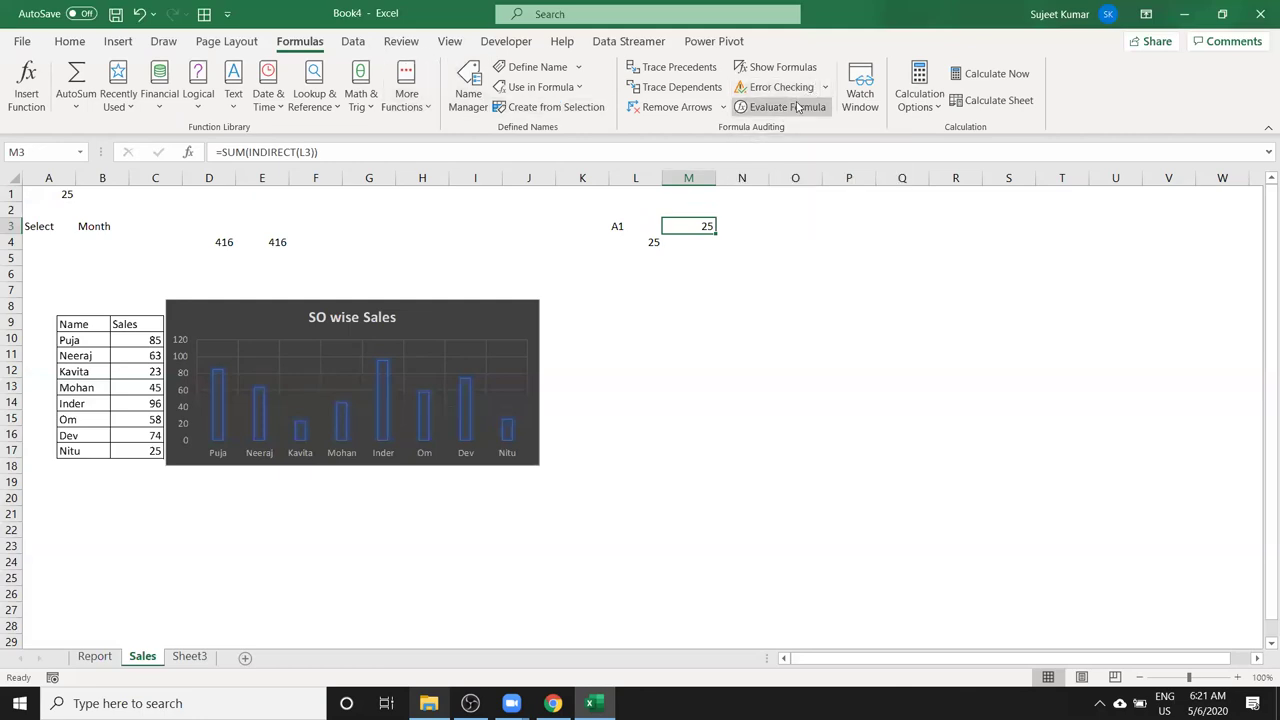
Evaluate M3's formula to see INDIRECT("A1") resolve to $A$1, then select test cells K2:M5.
click(798, 107)
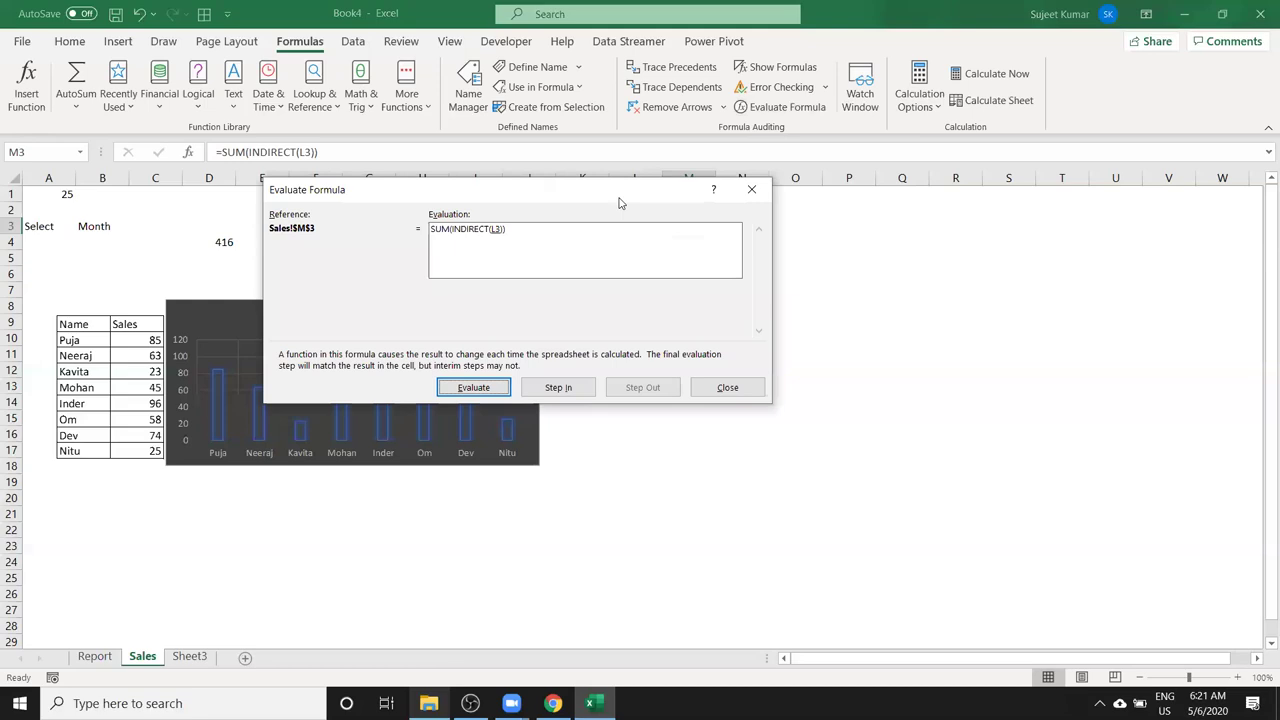
drag(620, 200, 855, 310)
click(735, 496)
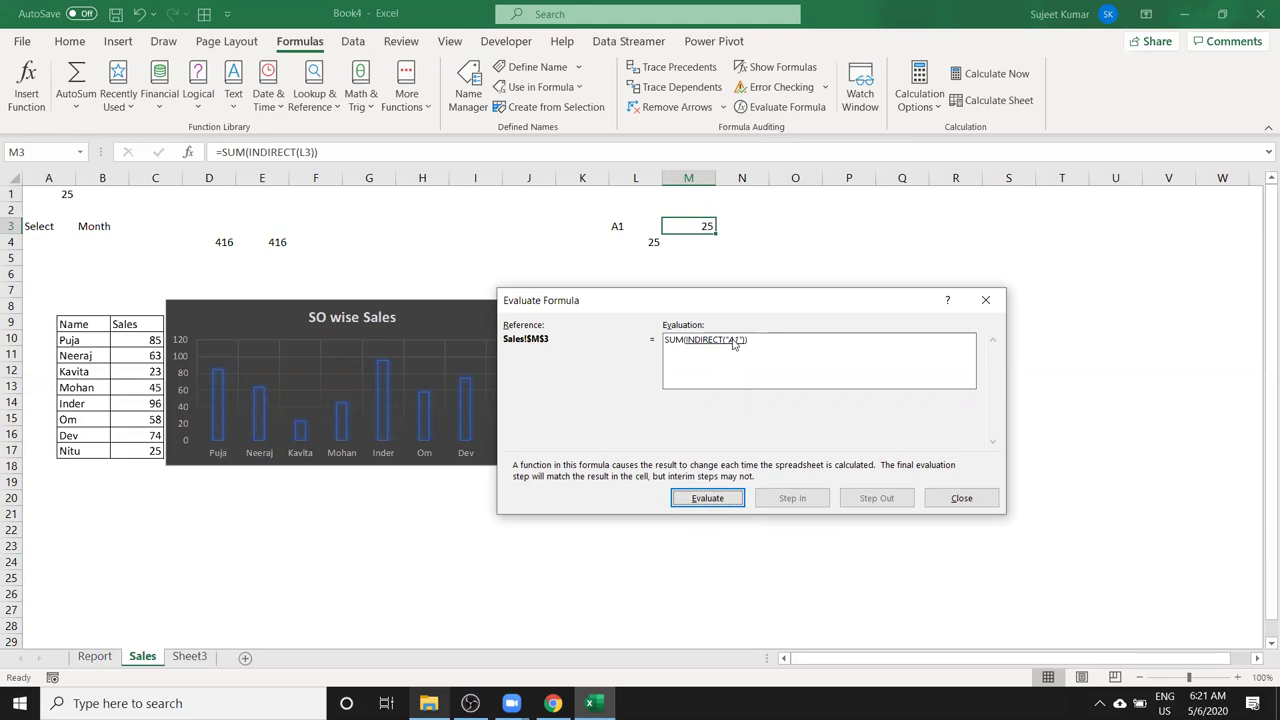
click(726, 502)
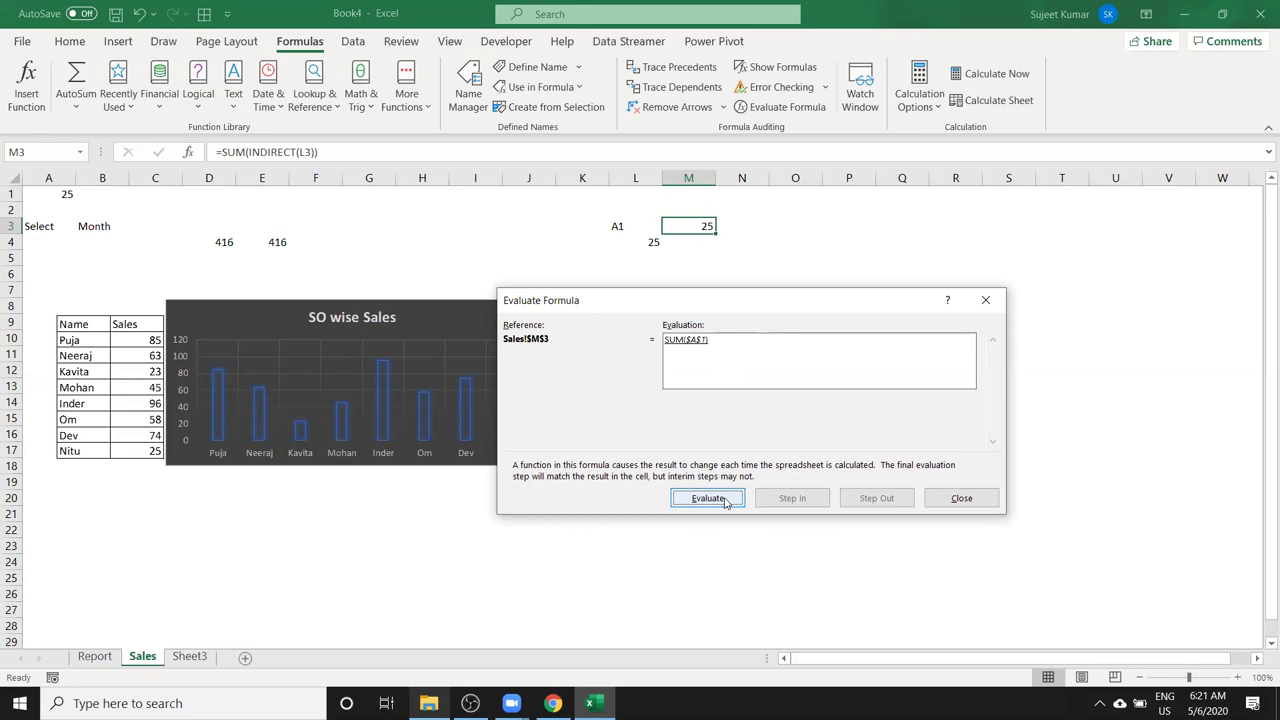
key(Escape)
drag(597, 209, 716, 262)
Clear the test cells and enter =INDIRECT($B$3) as the linked picture's formula.
key(Delete)
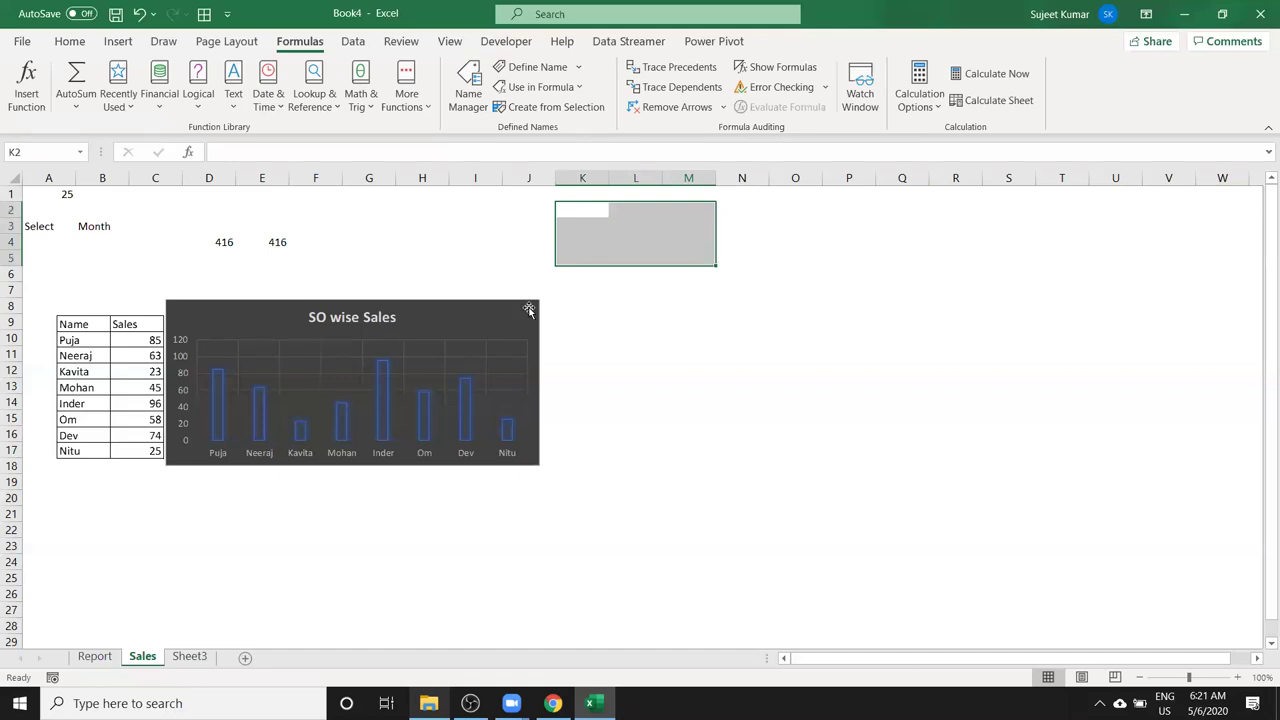
click(446, 334)
double_click(249, 152)
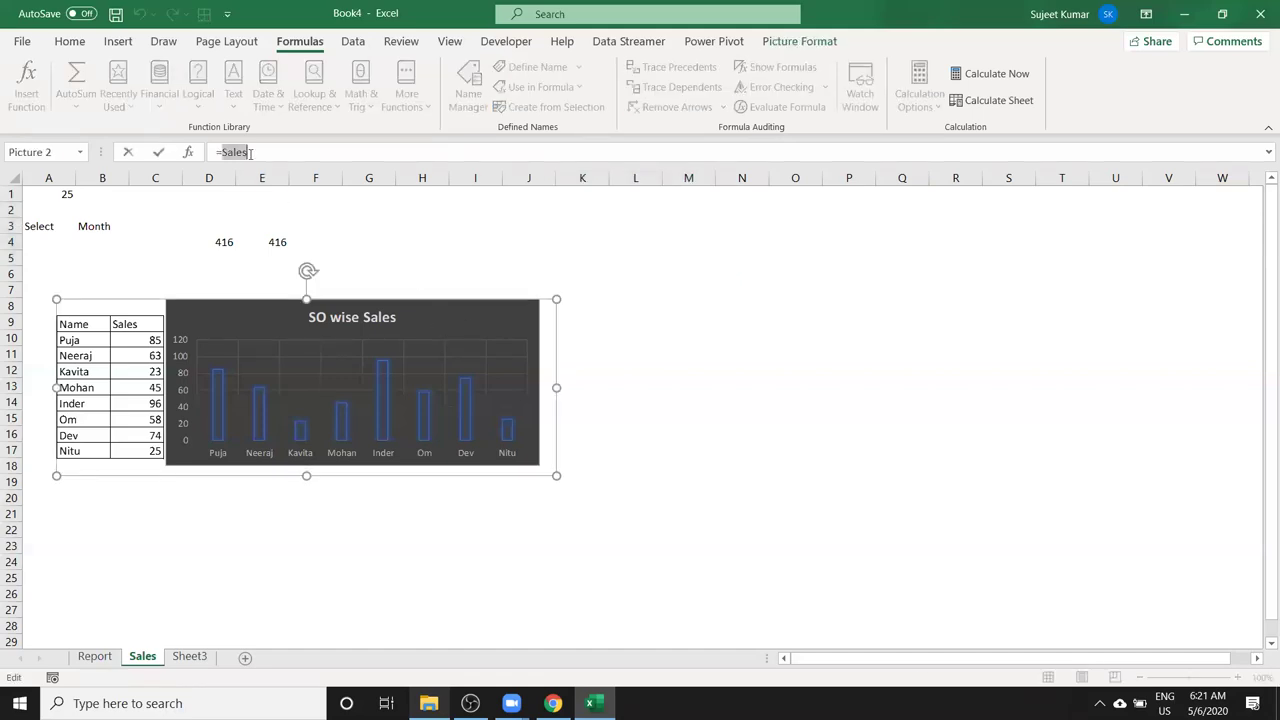
text(ind)
key(Down)
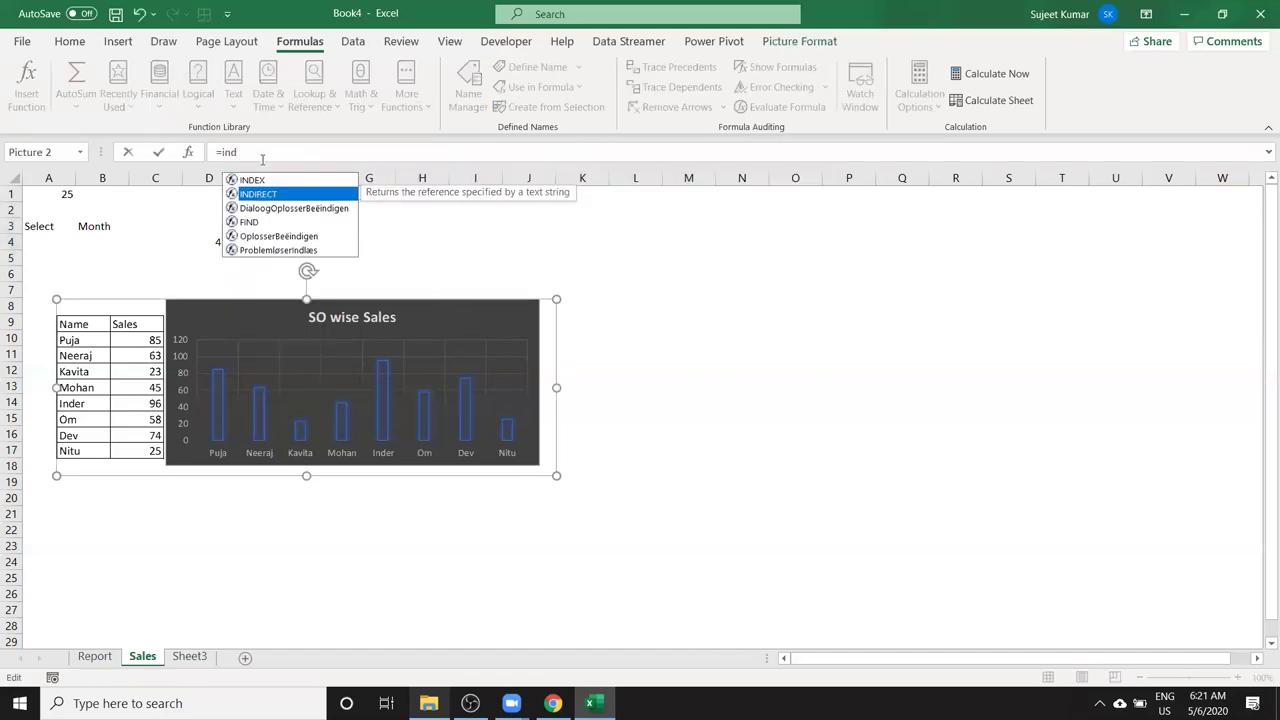
key(Tab)
text(a1)
key(BackSpace)
key(BackSpace)
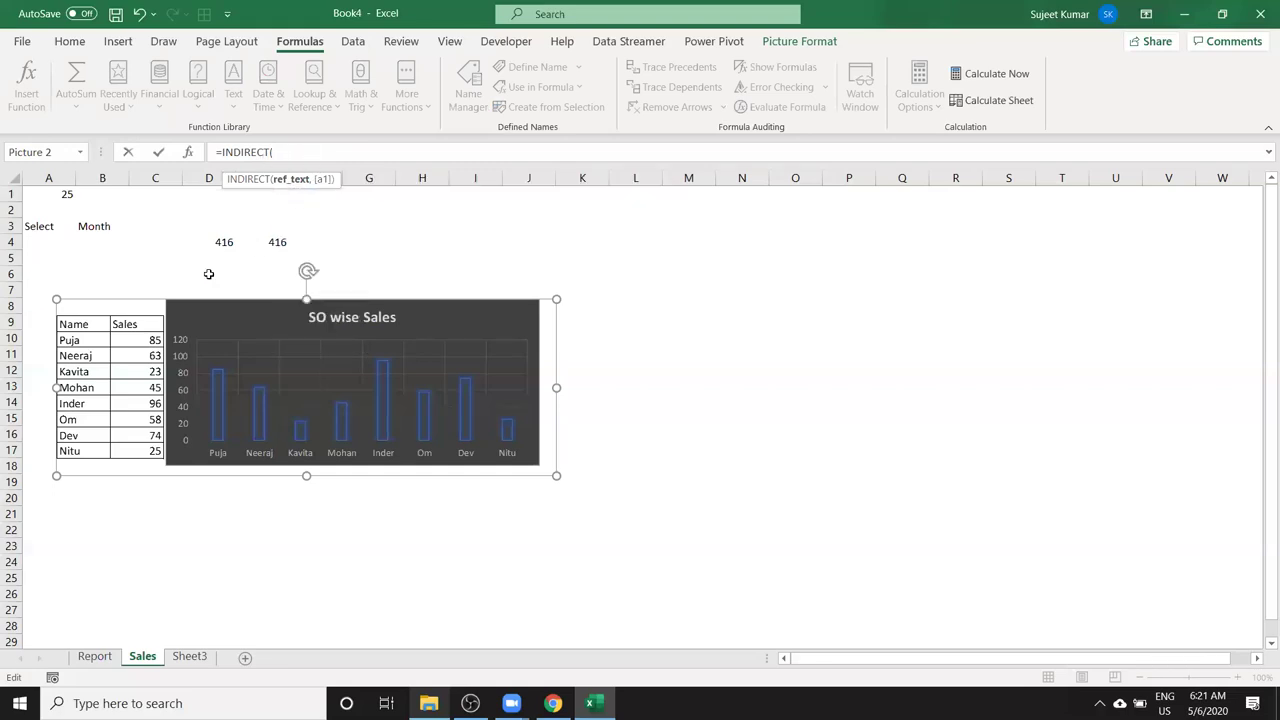
click(88, 223)
key(F4)
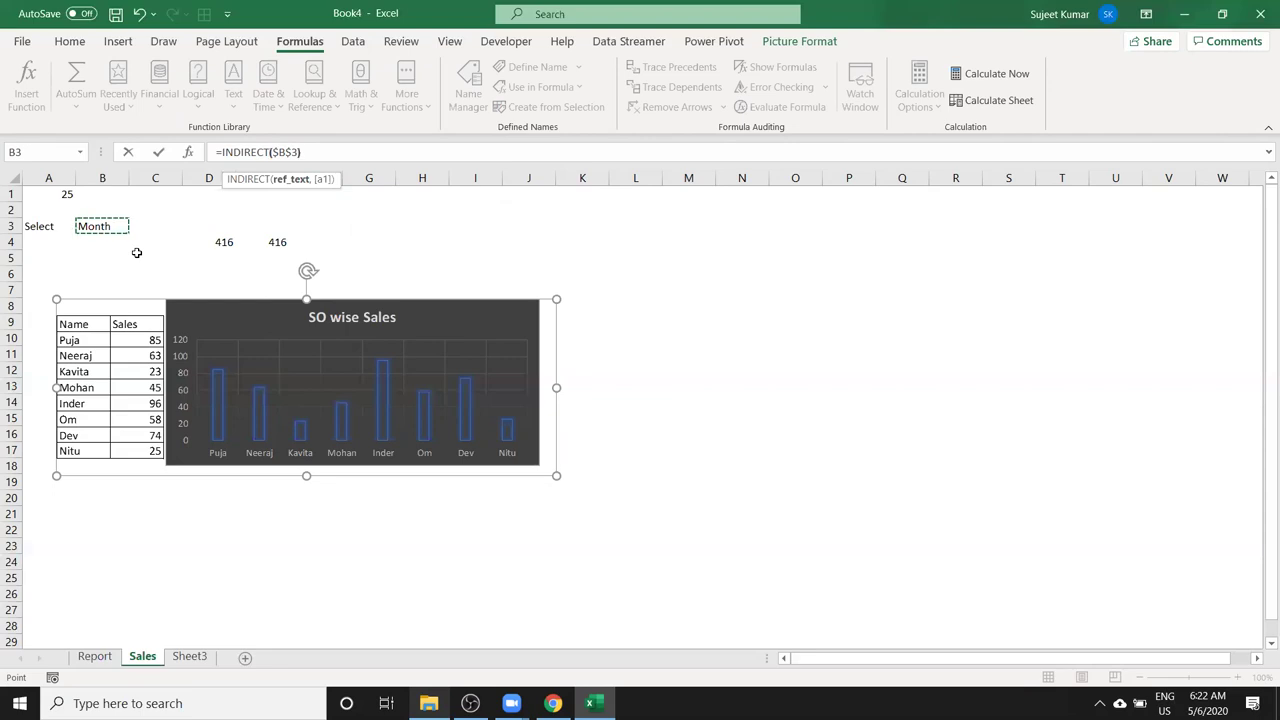
text())
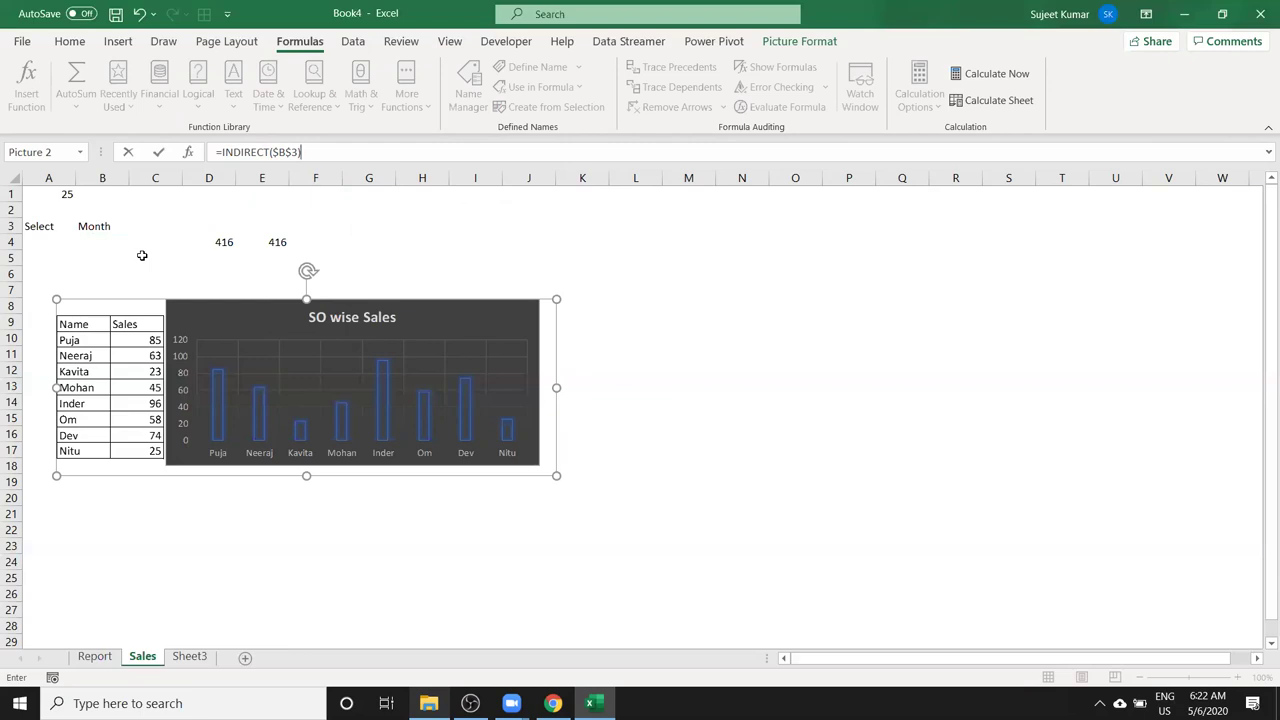
key(Return)
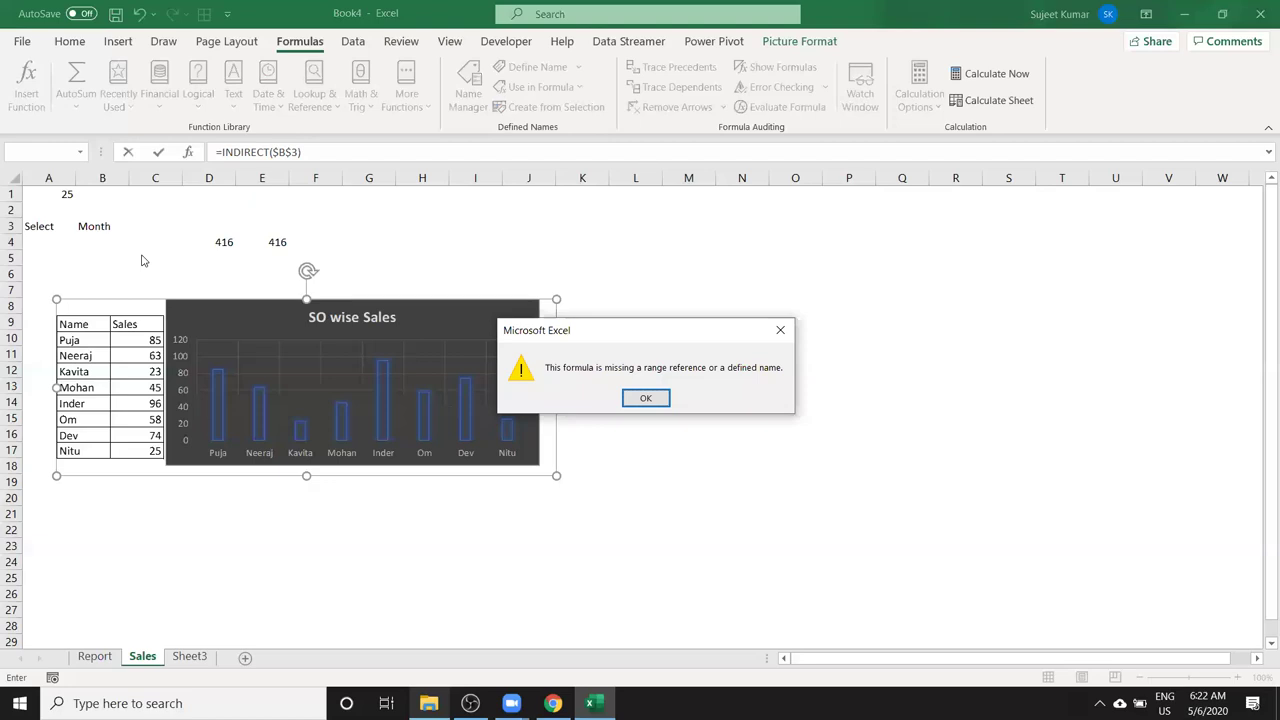
Dismiss the missing-reference error and keep the picture linked to =Sales.
key(Return)
text(=Sales)
key(Return)
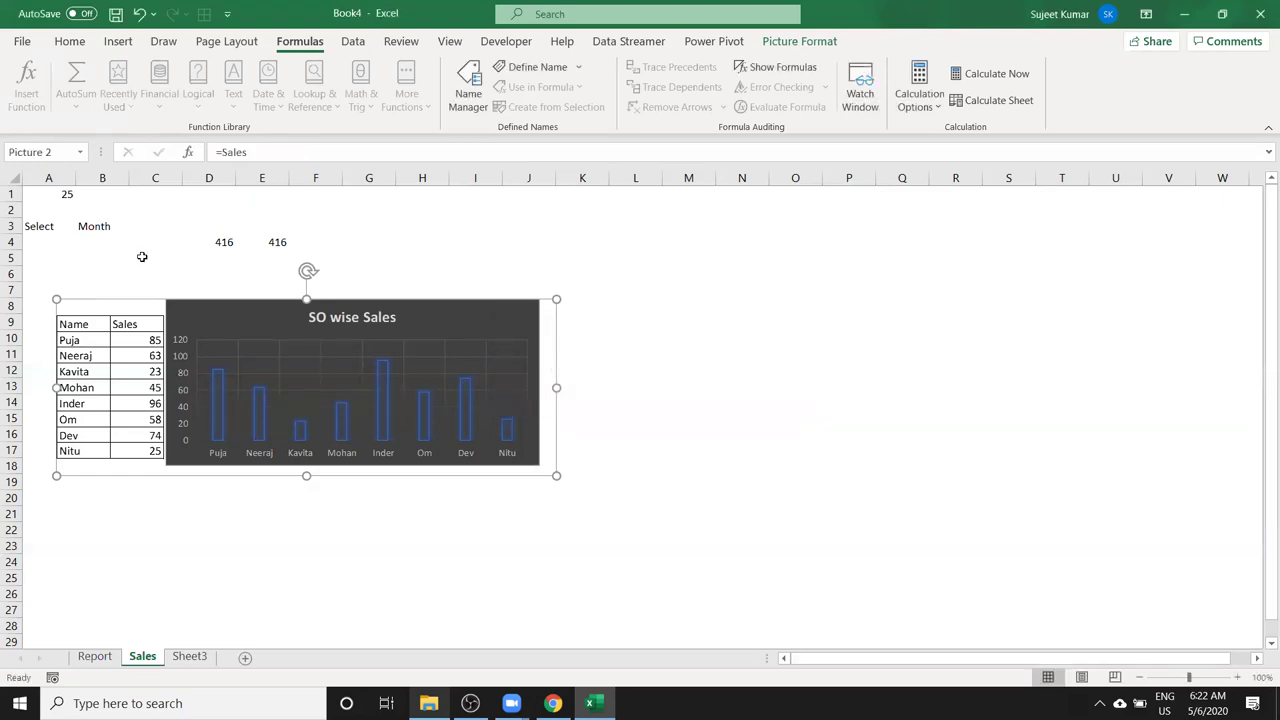
double_click(230, 151)
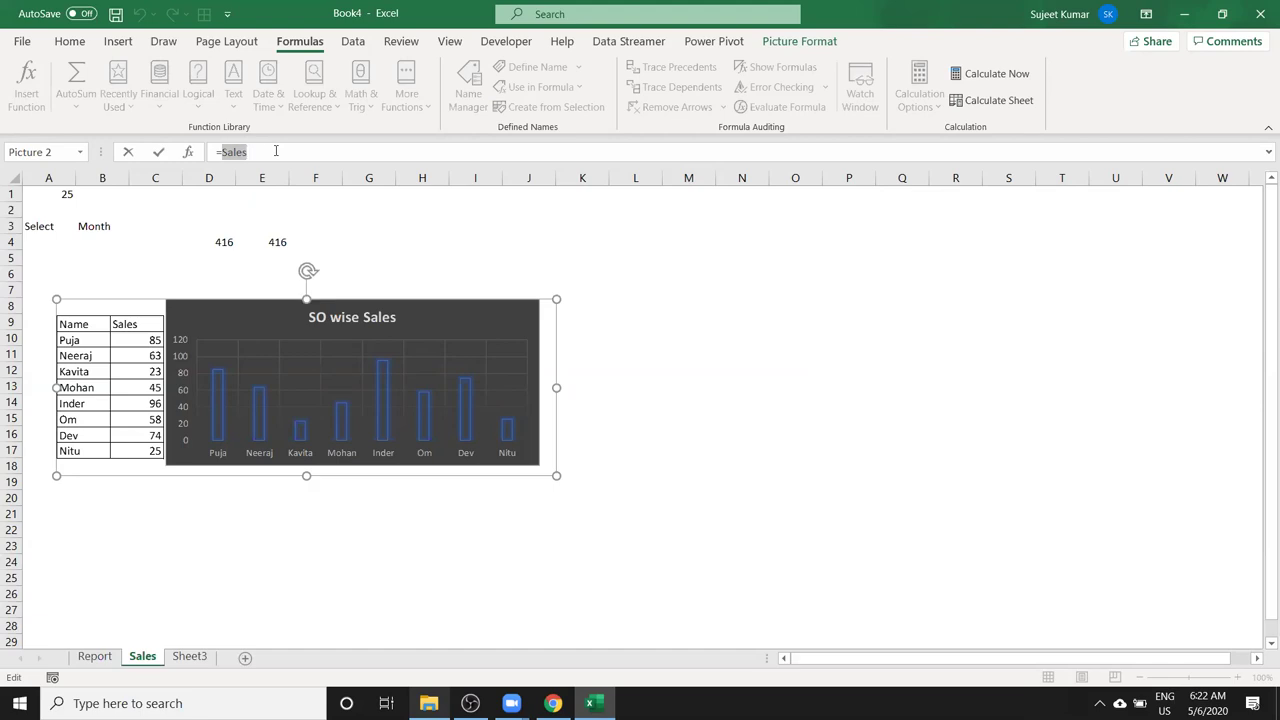
key(Return)
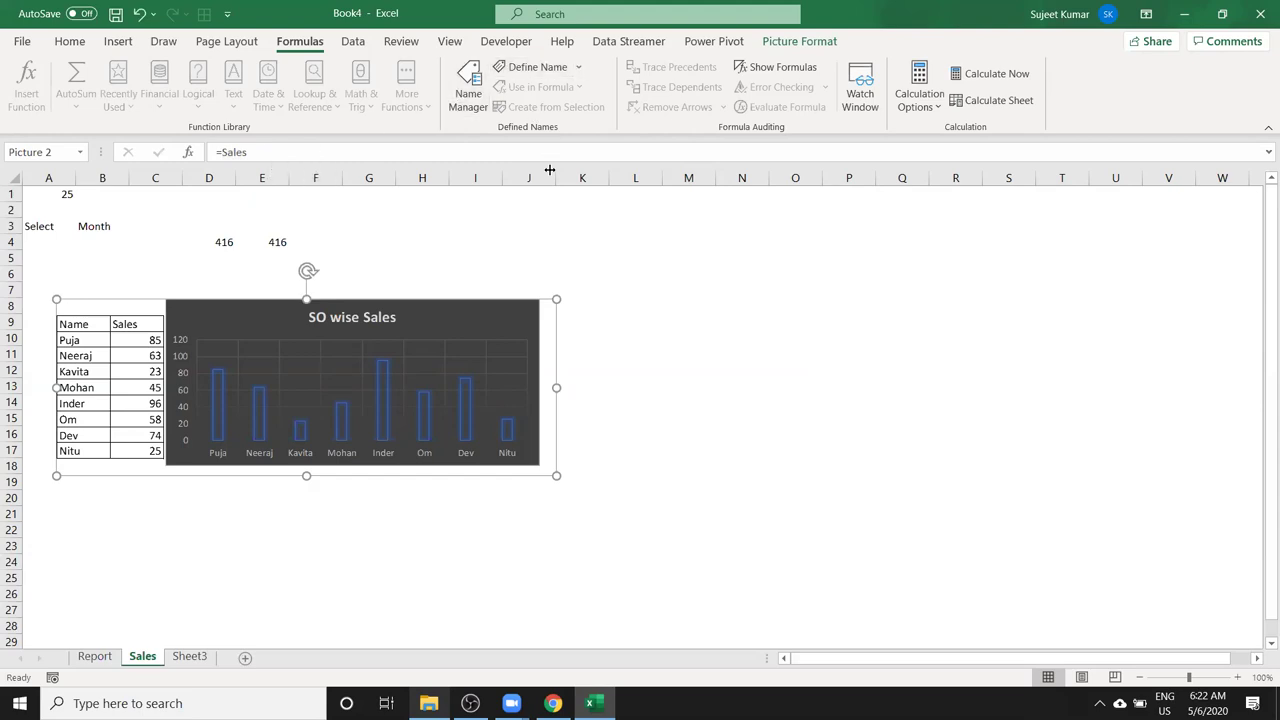
click(445, 230)
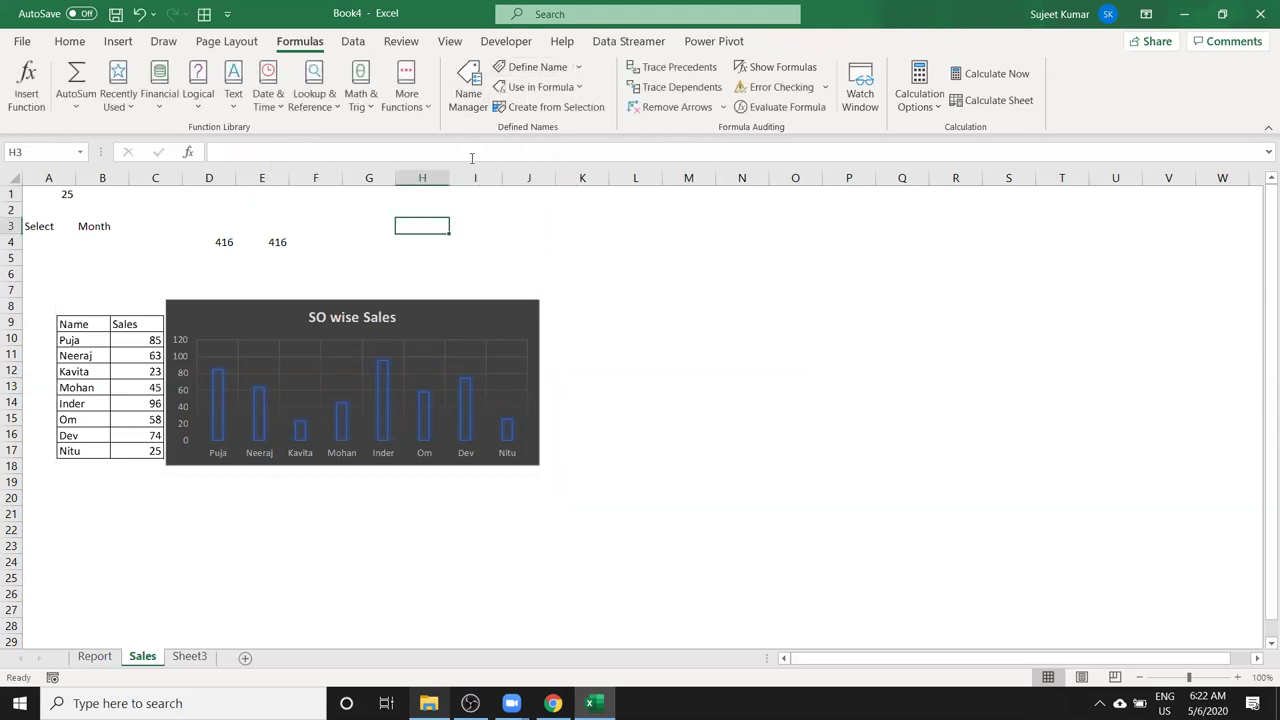
click(530, 67)
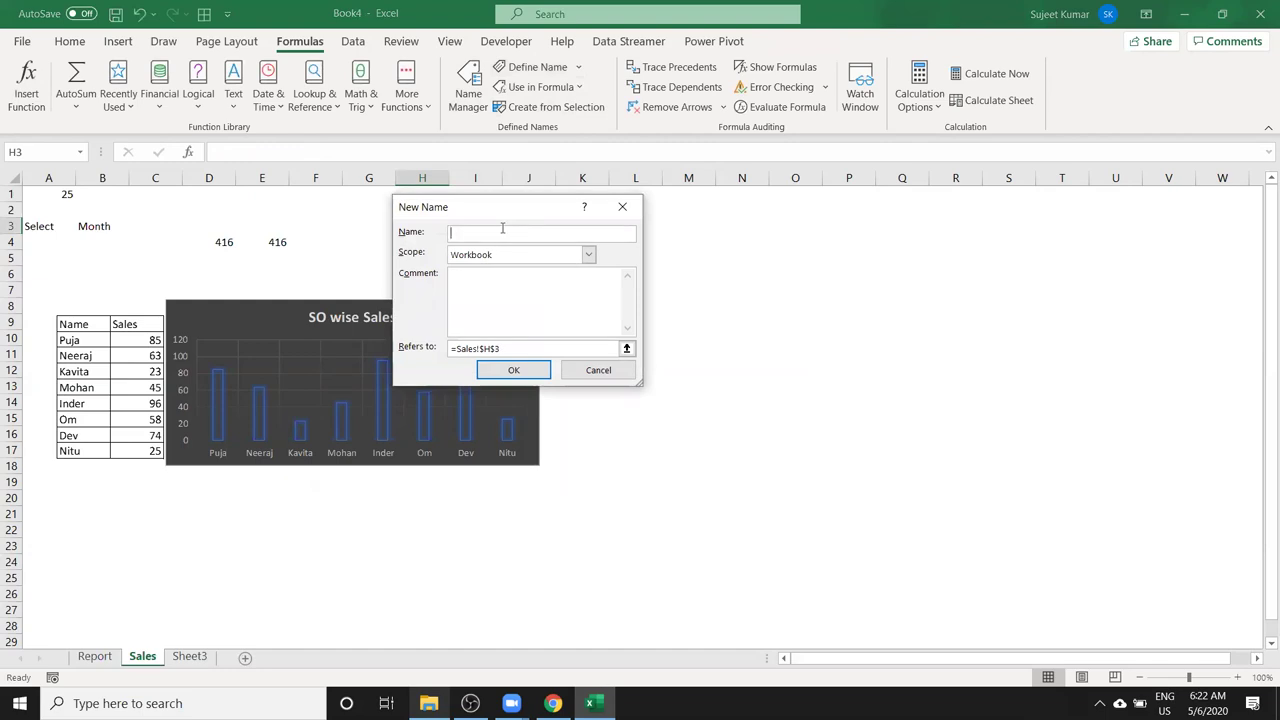
key(Escape)
click(377, 331)
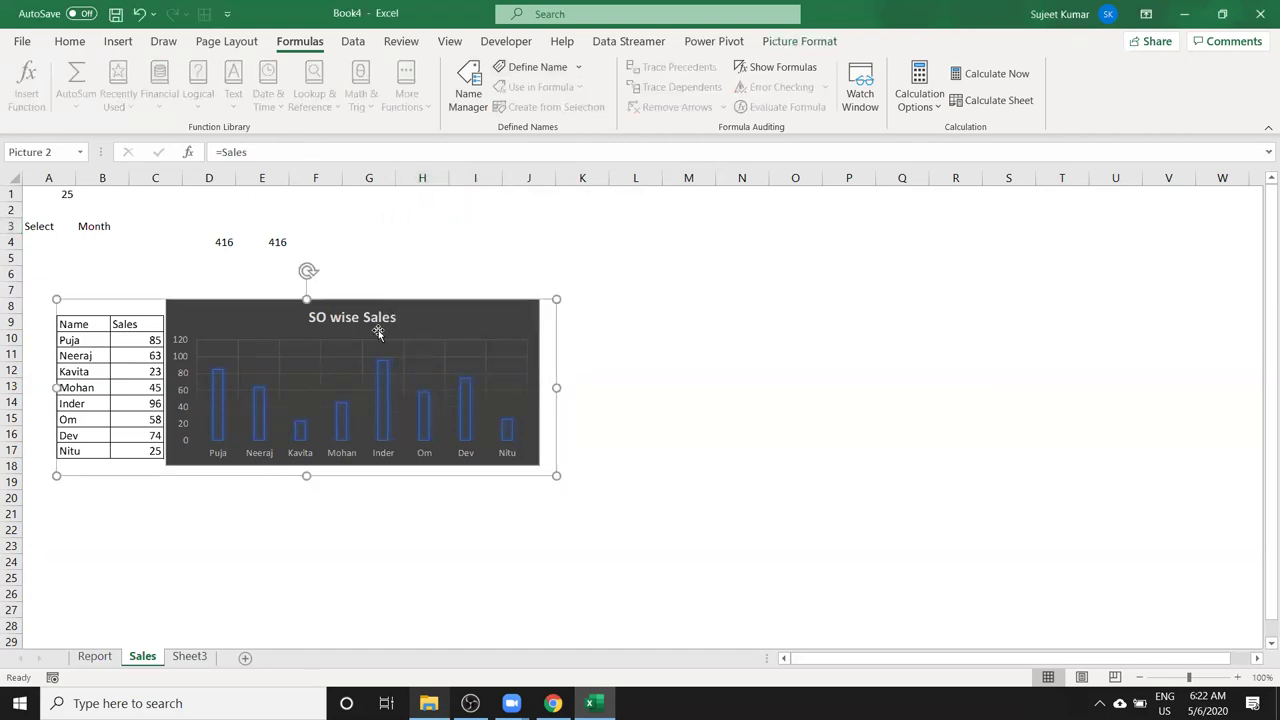
click(250, 153)
double_click(250, 153)
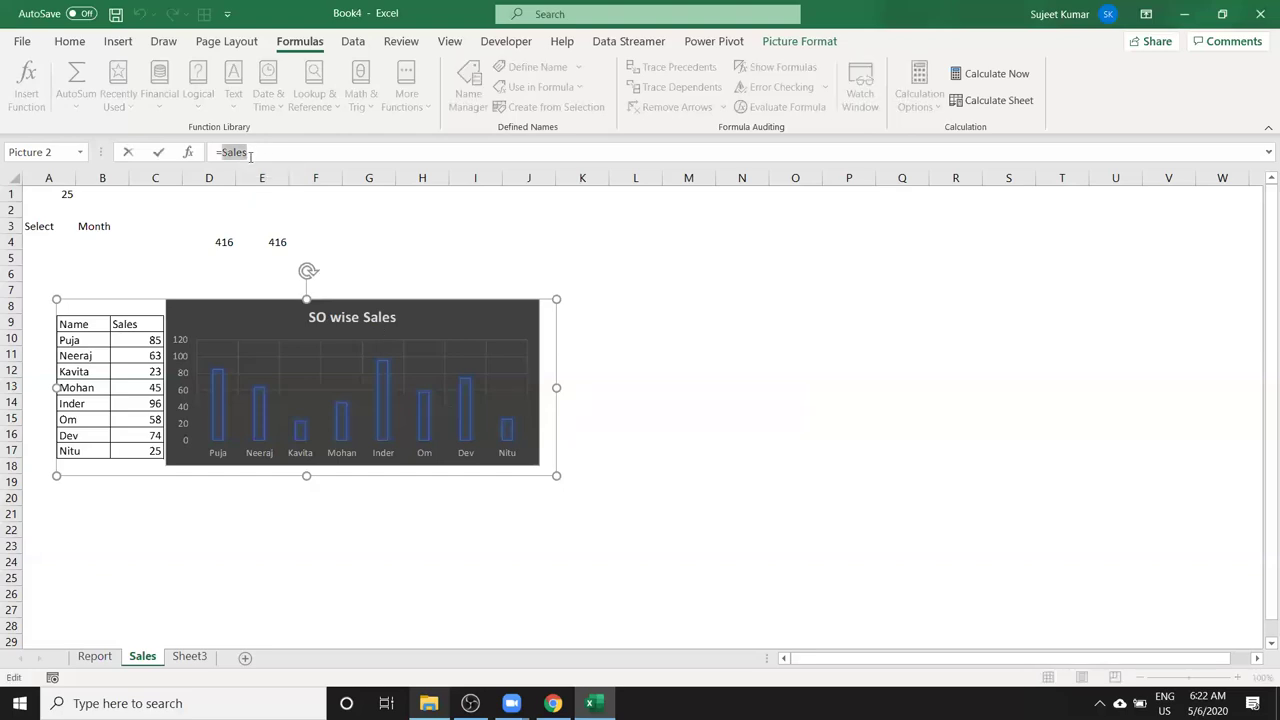
text(a1)
key(Return)
click(264, 156)
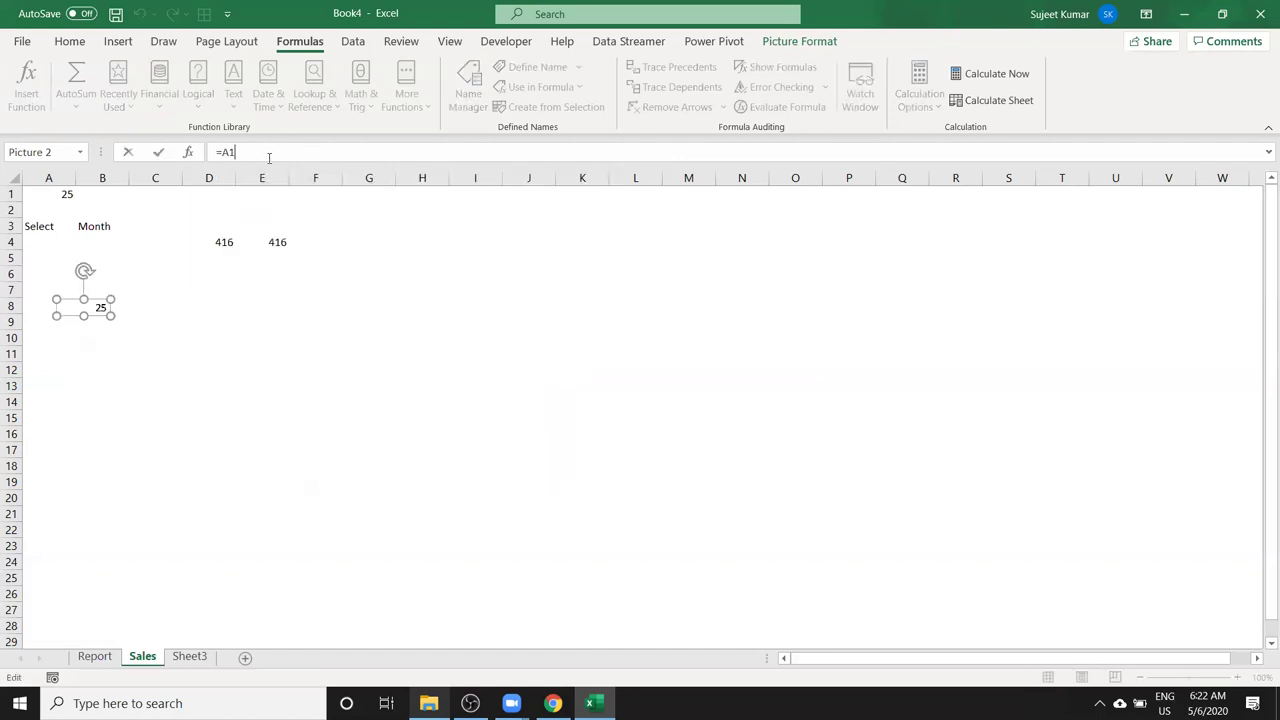
key(BackSpace)
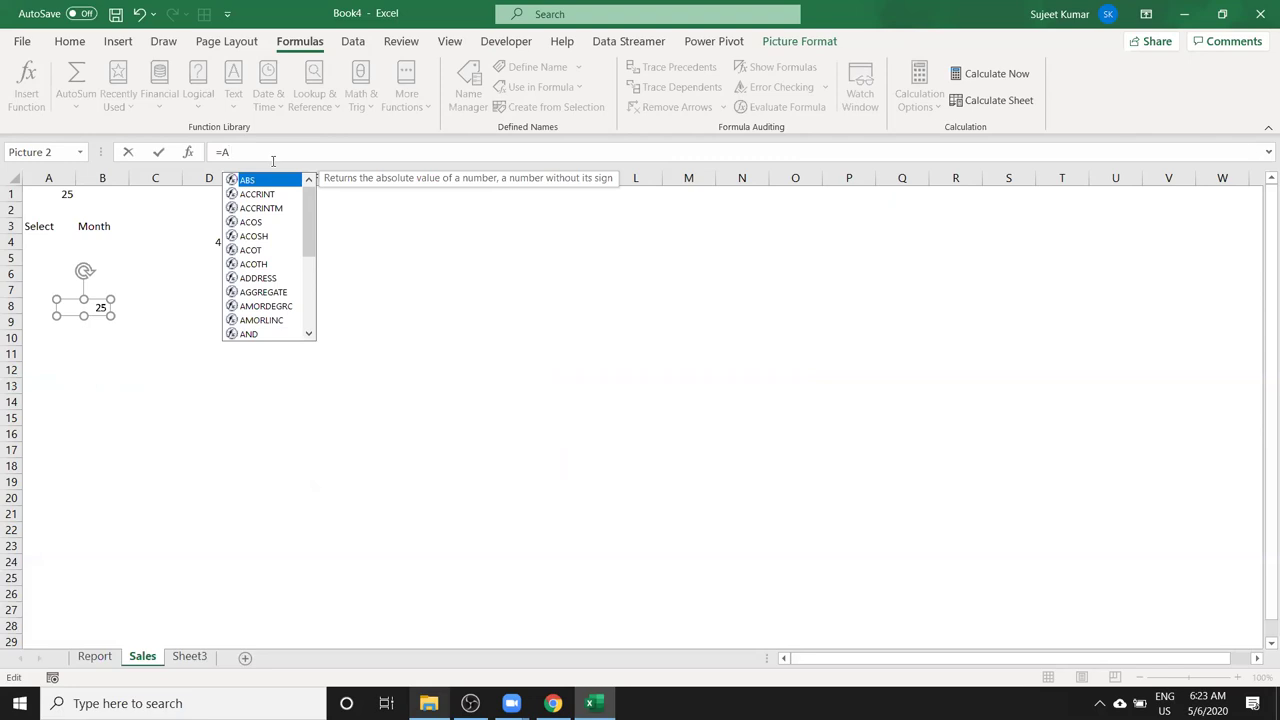
key(BackSpace)
text(sale)
key(Tab)
key(Return)
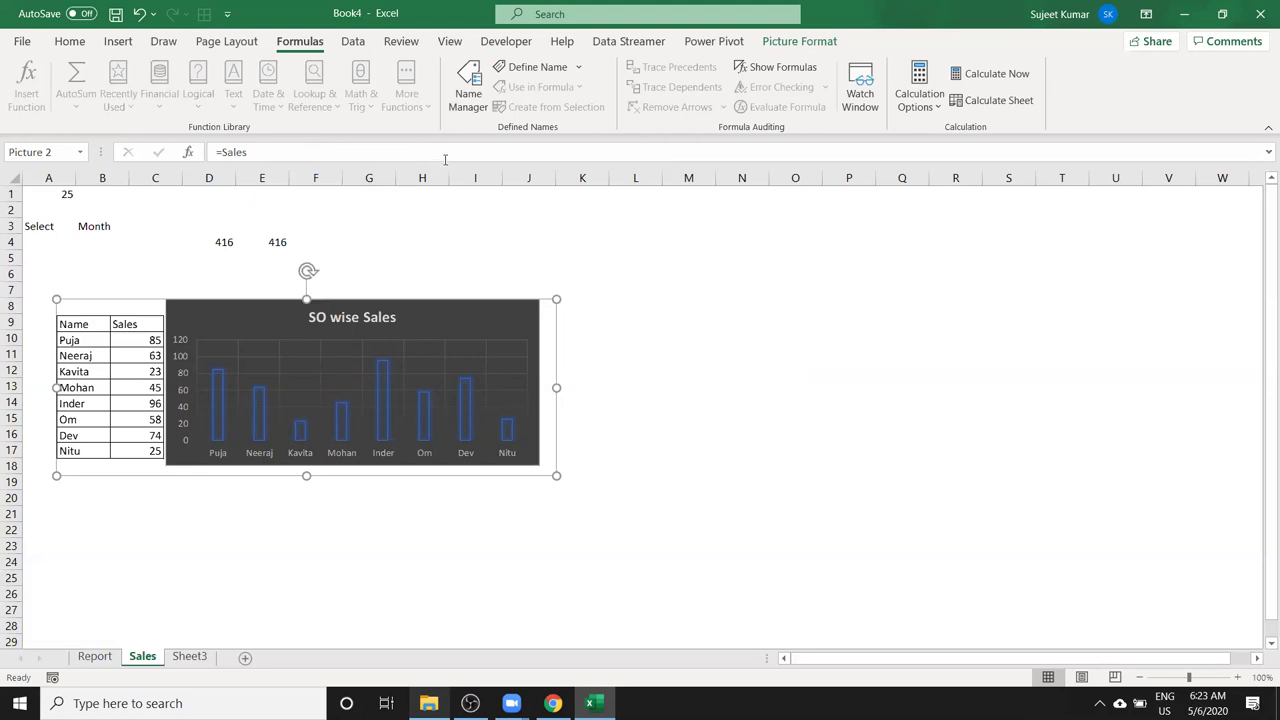
click(444, 210)
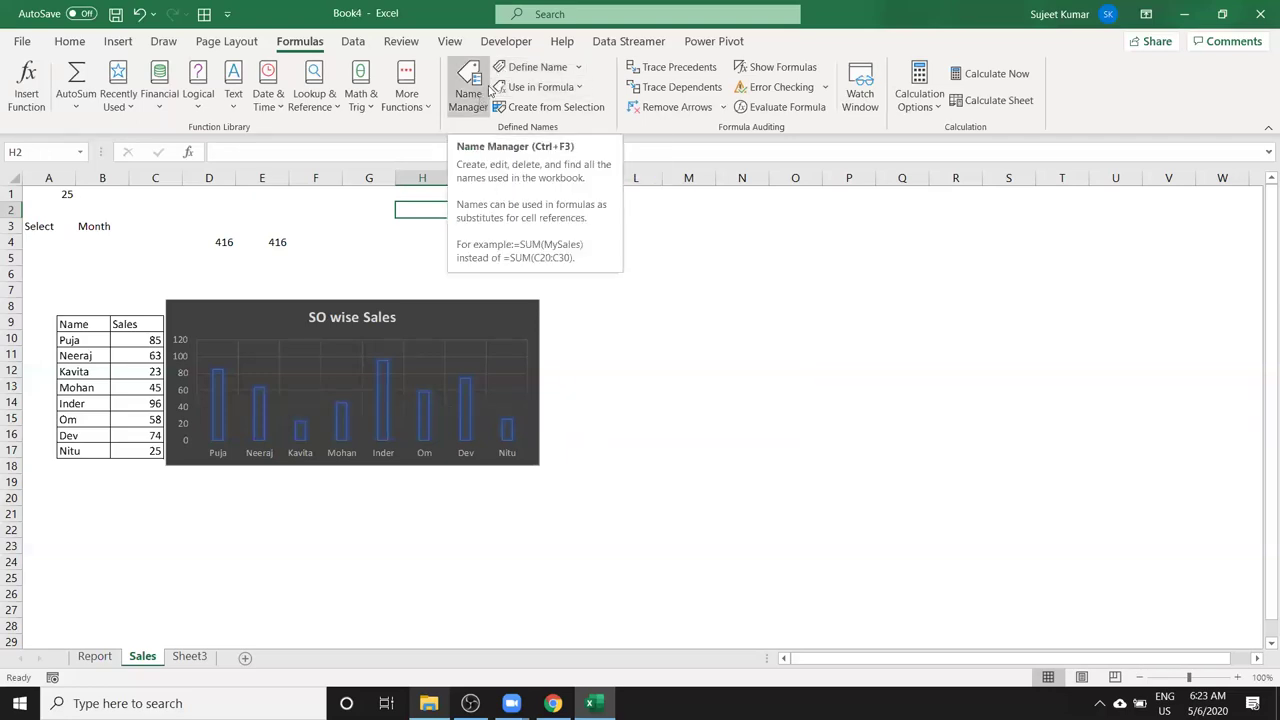
Define a new name SH whose reference is =INDIRECT($B$3).
click(530, 67)
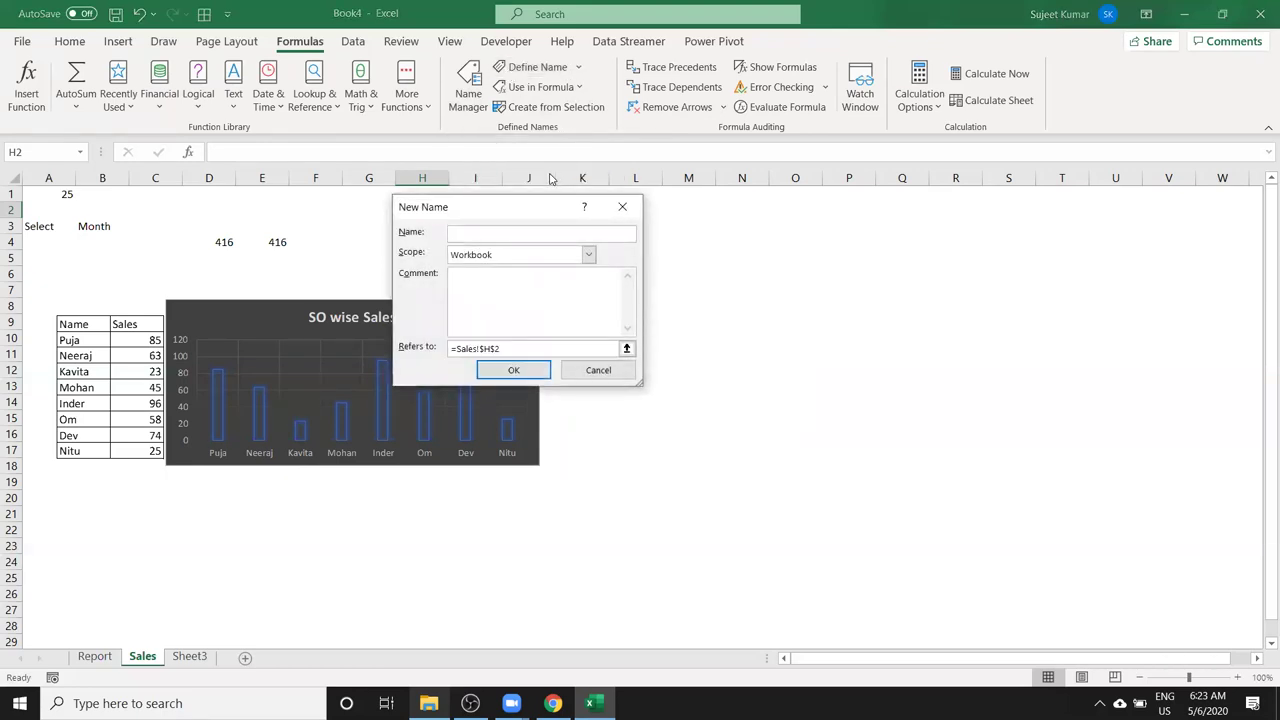
text(SH)
drag(500, 348, 454, 348)
key(BackSpace)
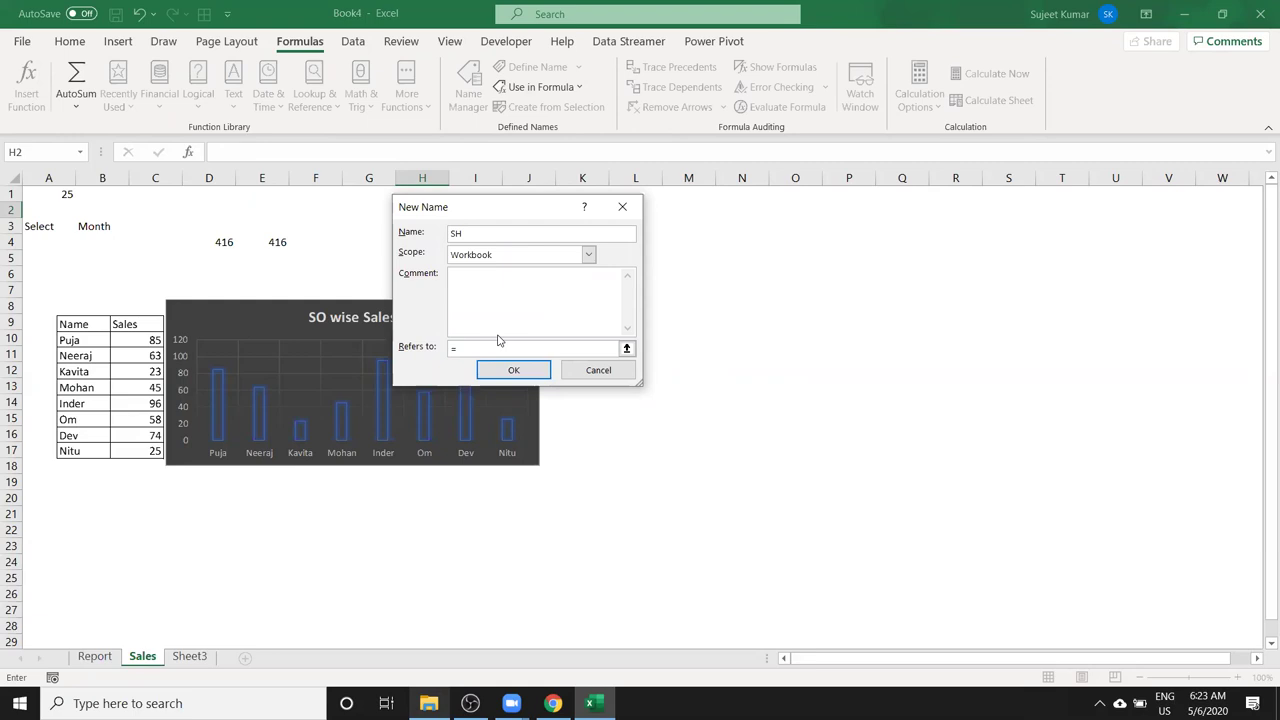
text(ind)
text(irect)
text(()
text(b3)
double_click(496, 346)
key(F4)
Confirm the SH name and change the chart picture's formula to =SH.
click(514, 370)
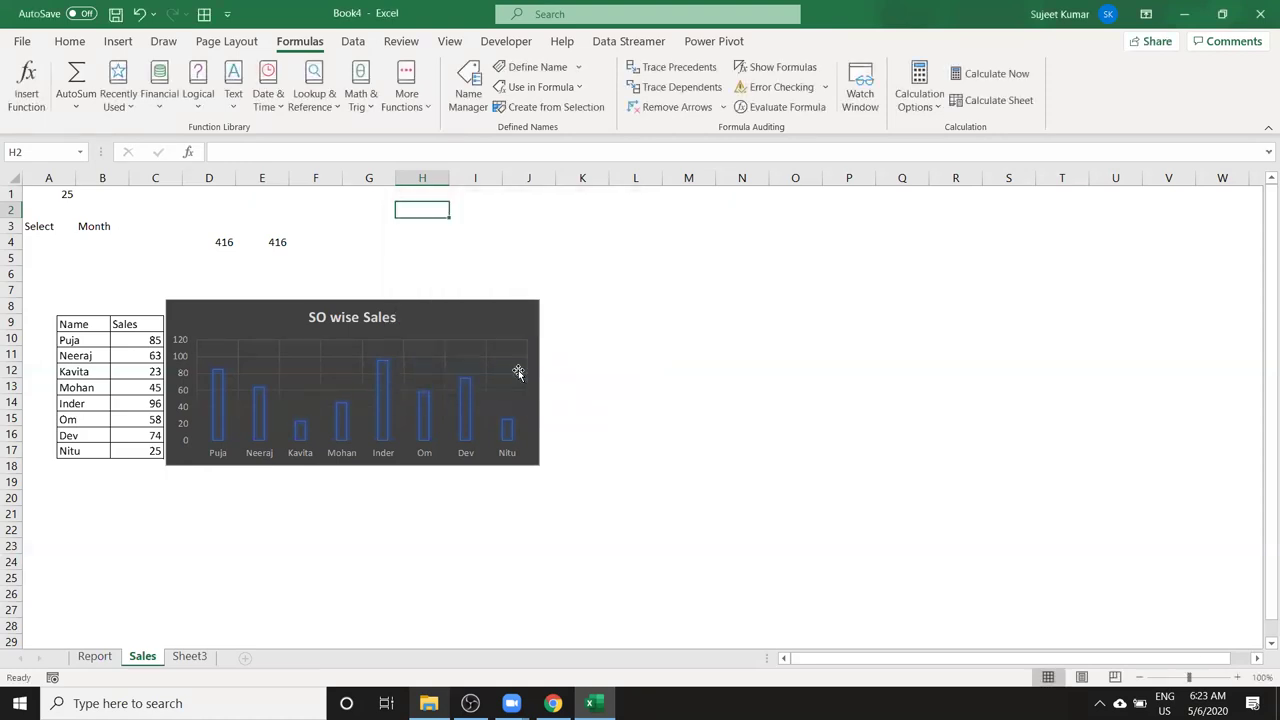
click(471, 366)
double_click(242, 153)
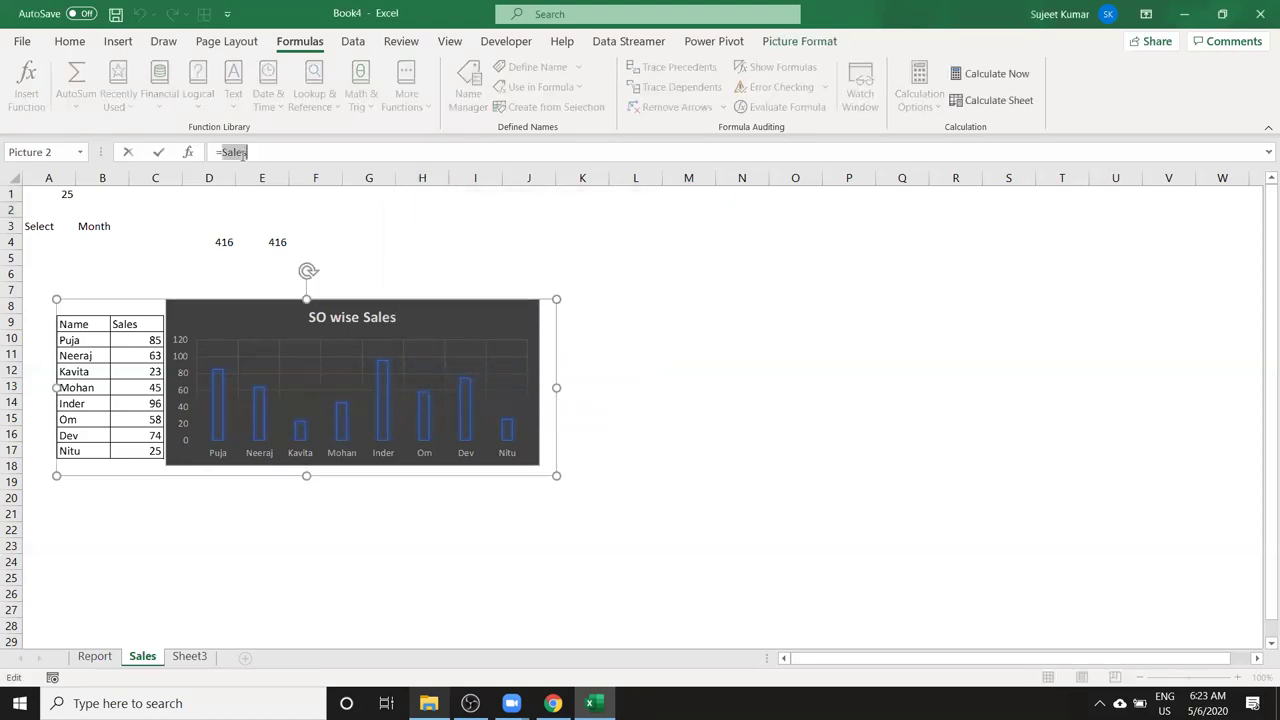
text(sh)
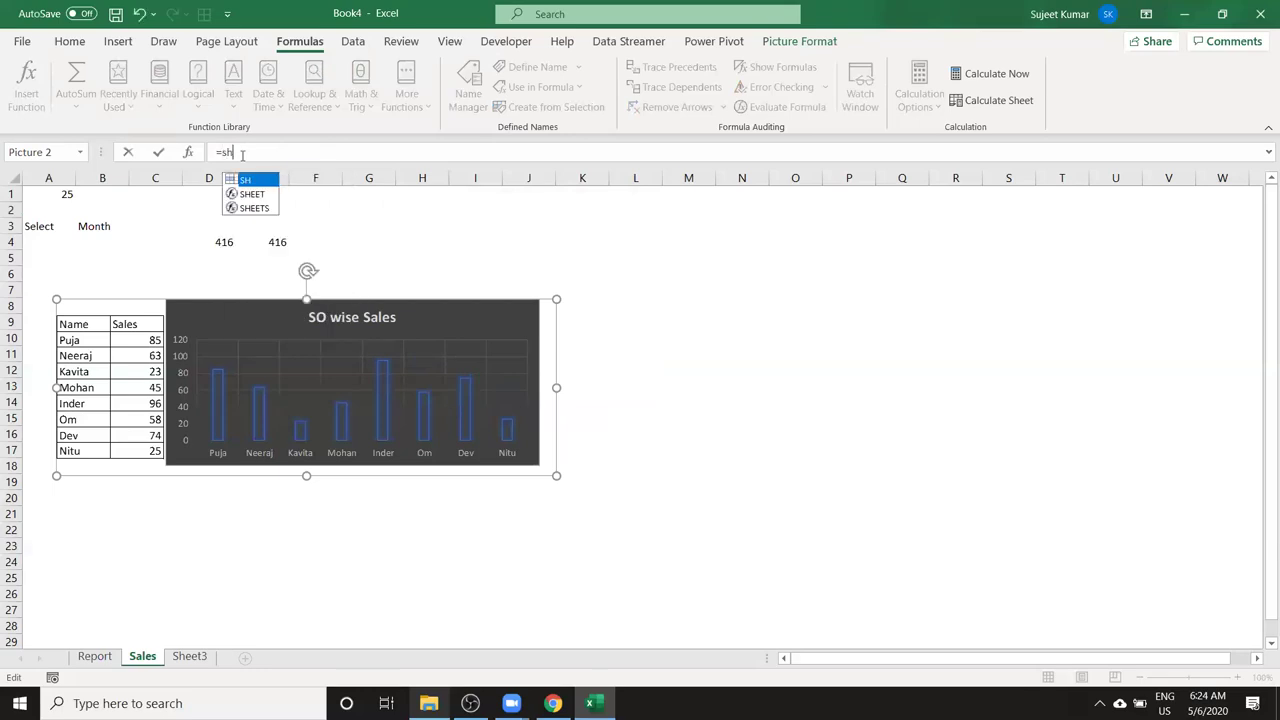
key(Return)
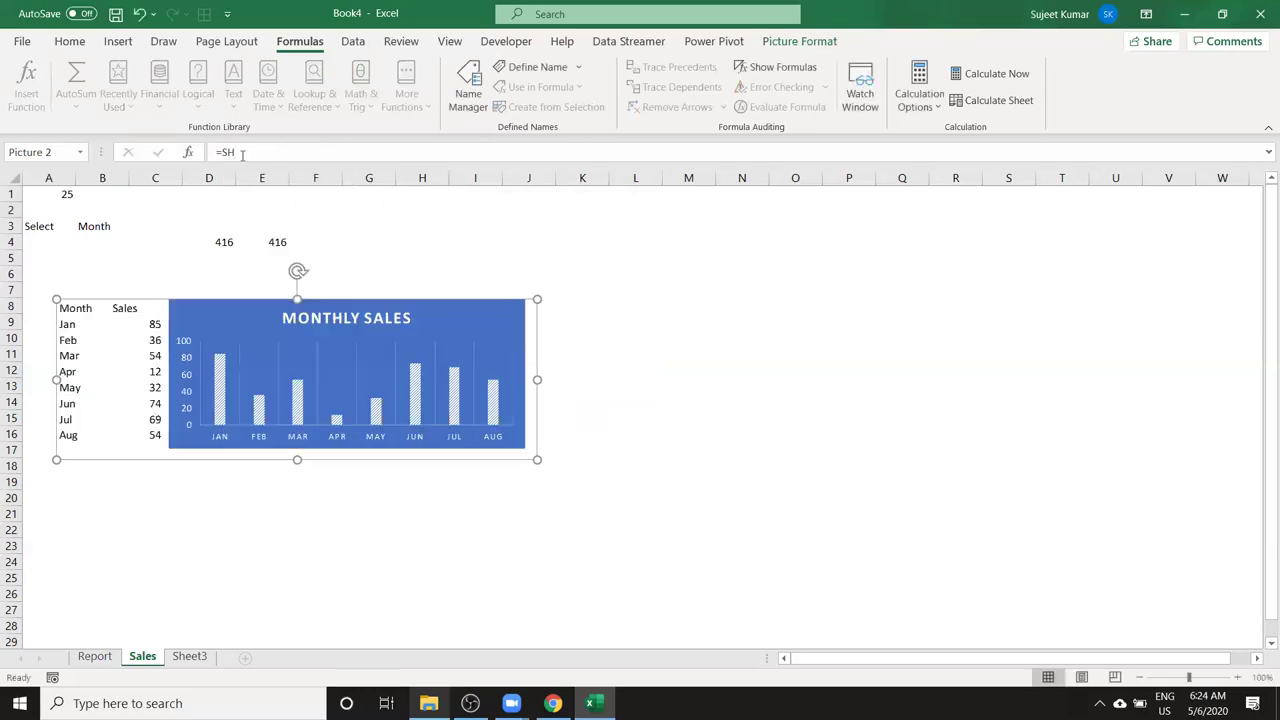
Toggle B3 between Sales and Month to check the picture swaps tables and charts.
click(110, 225)
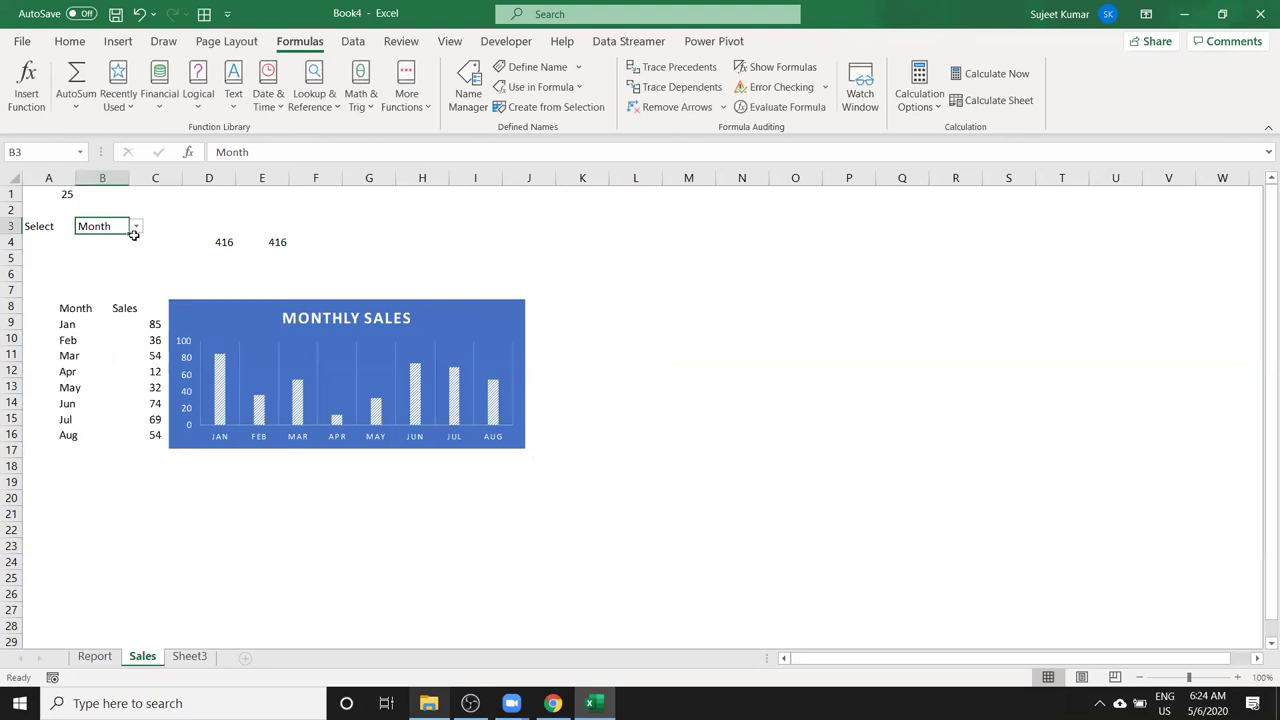
click(135, 228)
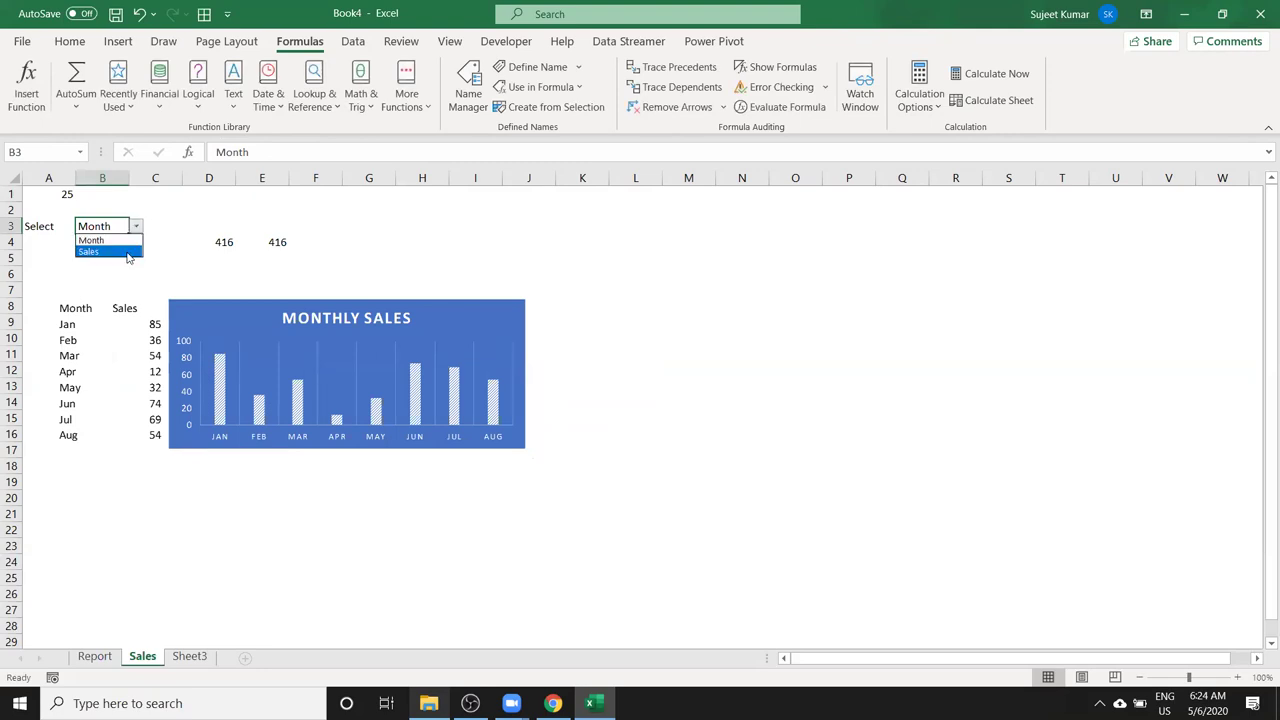
click(127, 251)
click(135, 228)
click(135, 228)
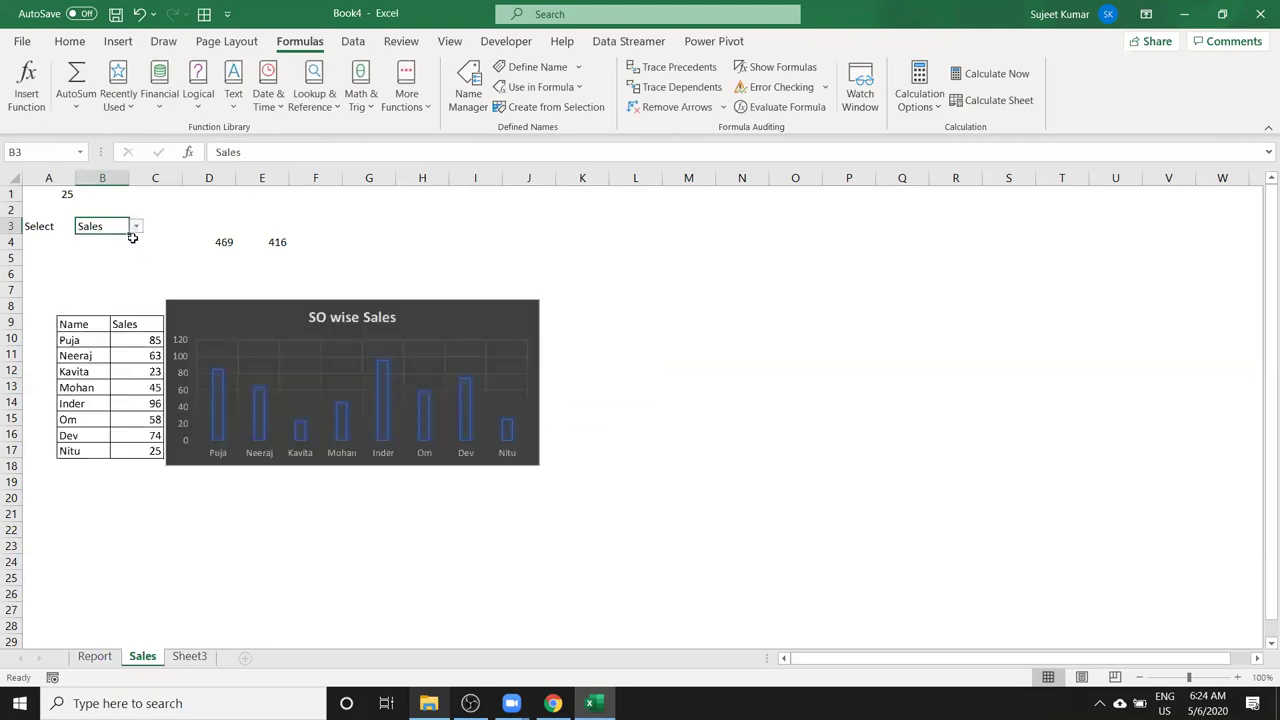
click(135, 227)
click(131, 252)
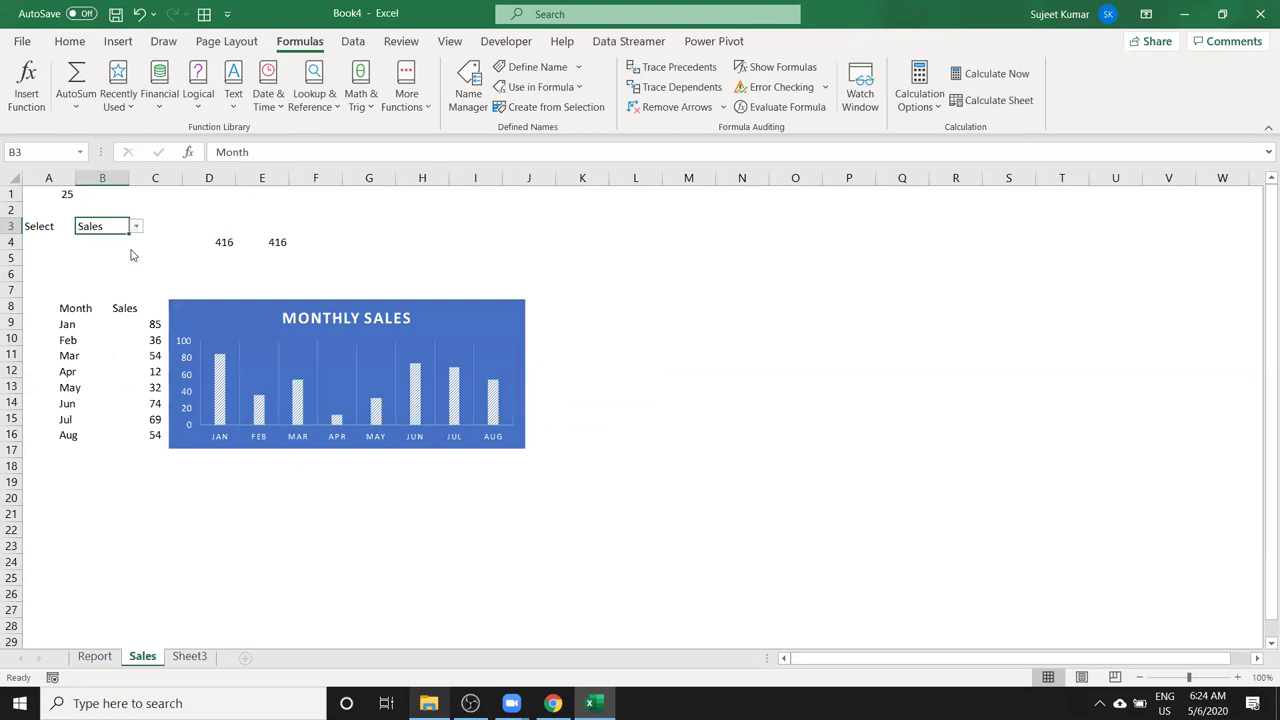
click(135, 227)
click(128, 243)
click(137, 240)
click(118, 226)
click(135, 227)
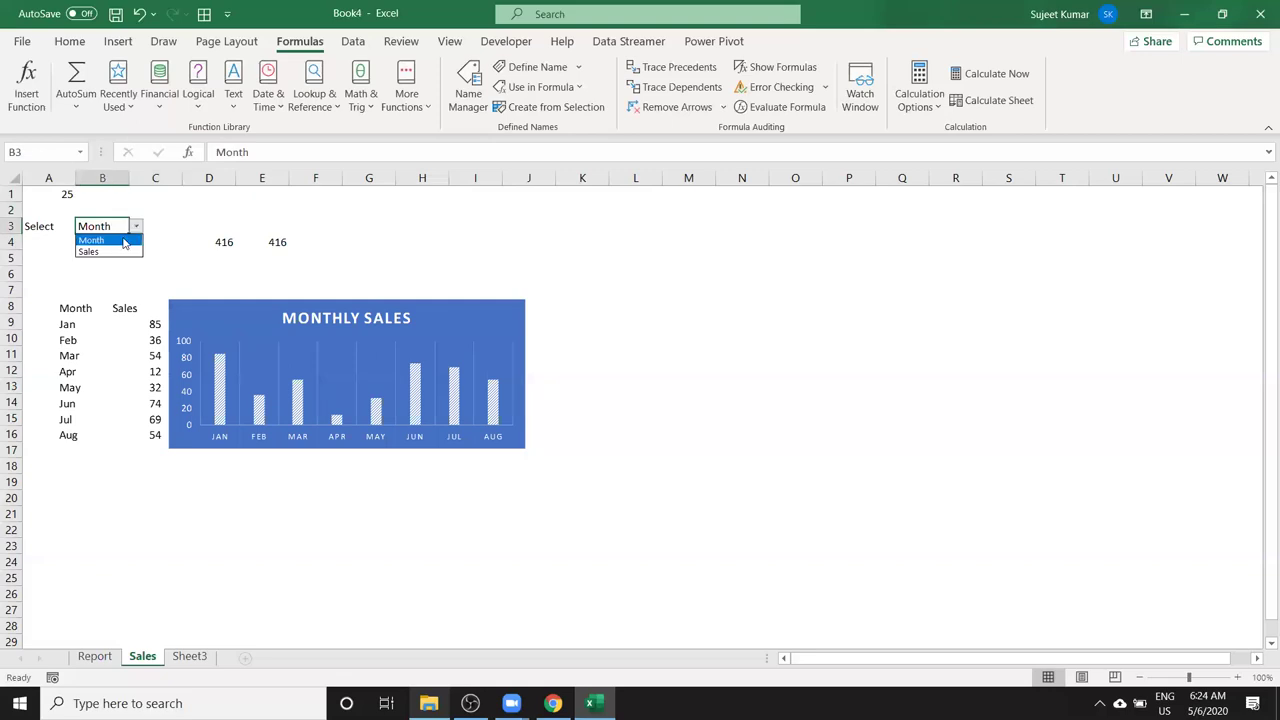
click(123, 251)
click(136, 228)
click(130, 239)
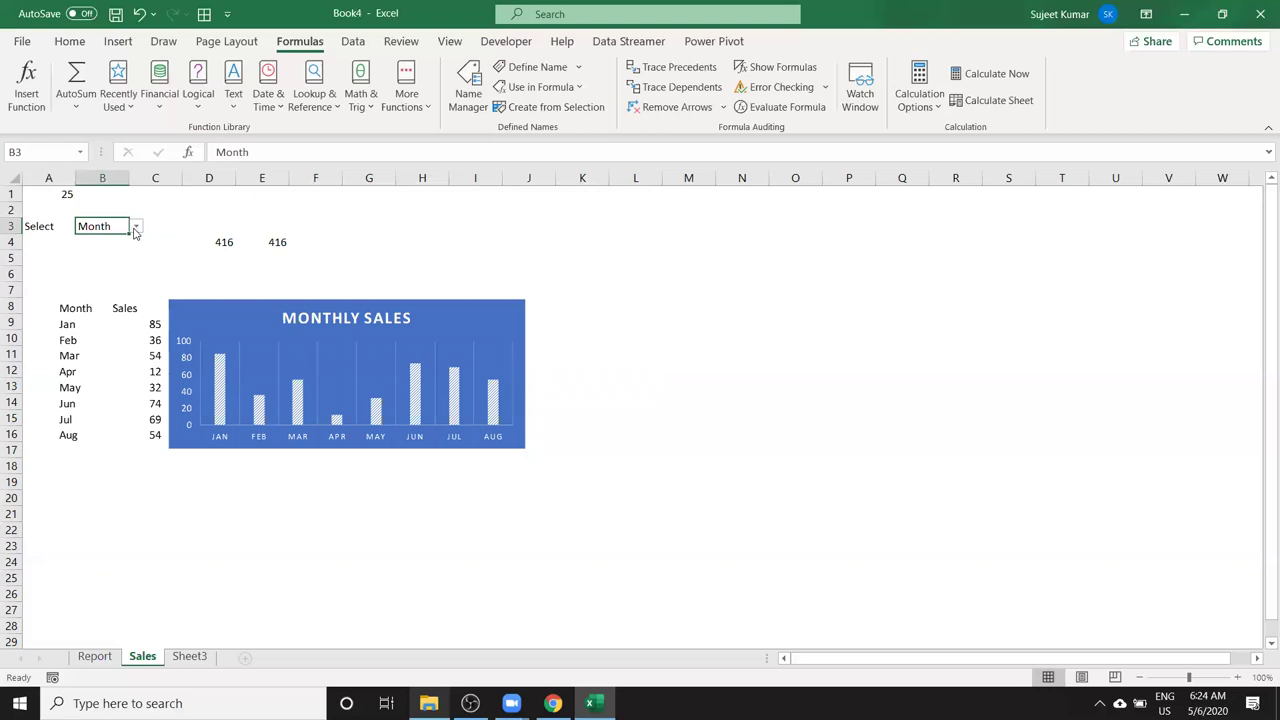
click(135, 228)
Pick Sales in B3 so the picture shows the Name/Sales table and SO wise Sales chart.
click(127, 252)
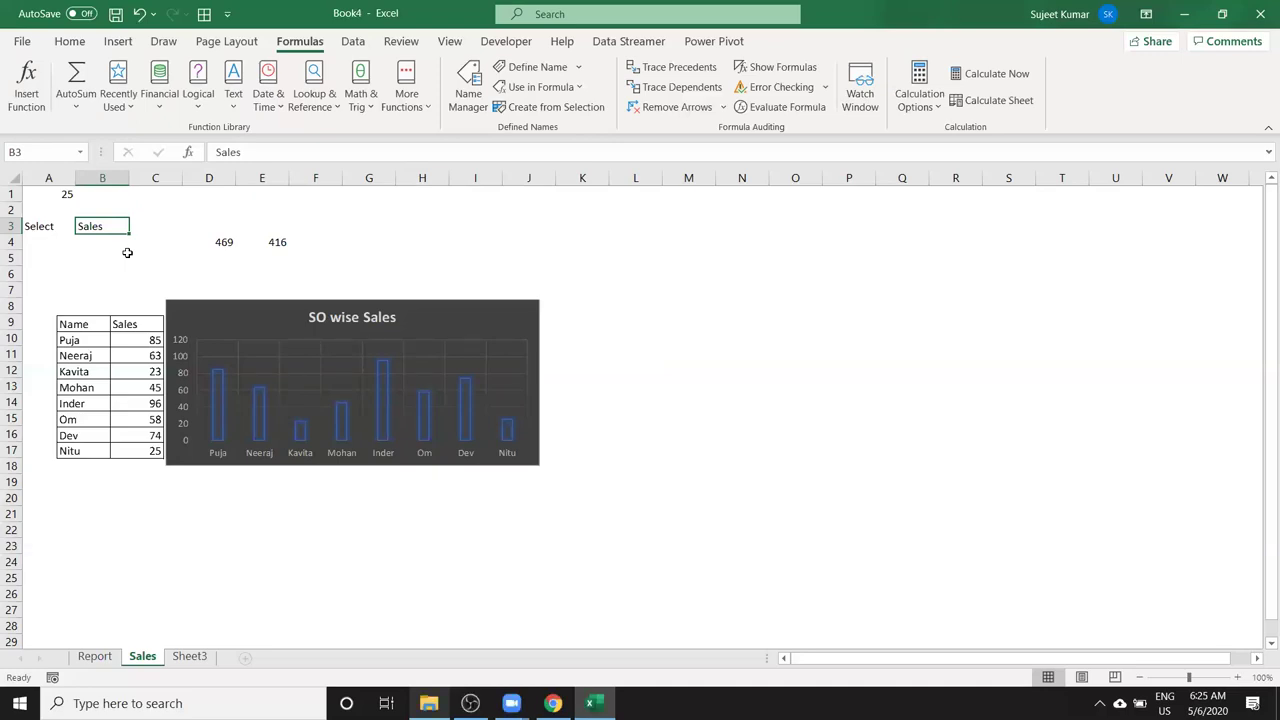
click(195, 310)
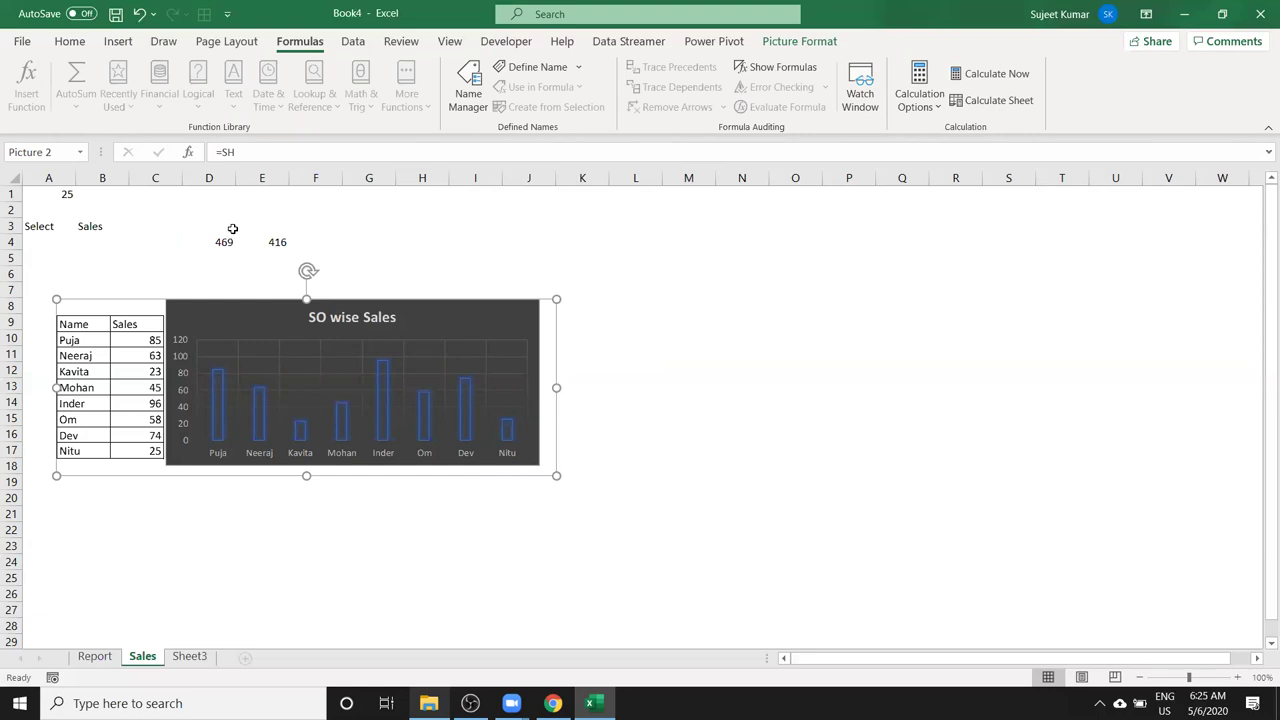
click(268, 528)
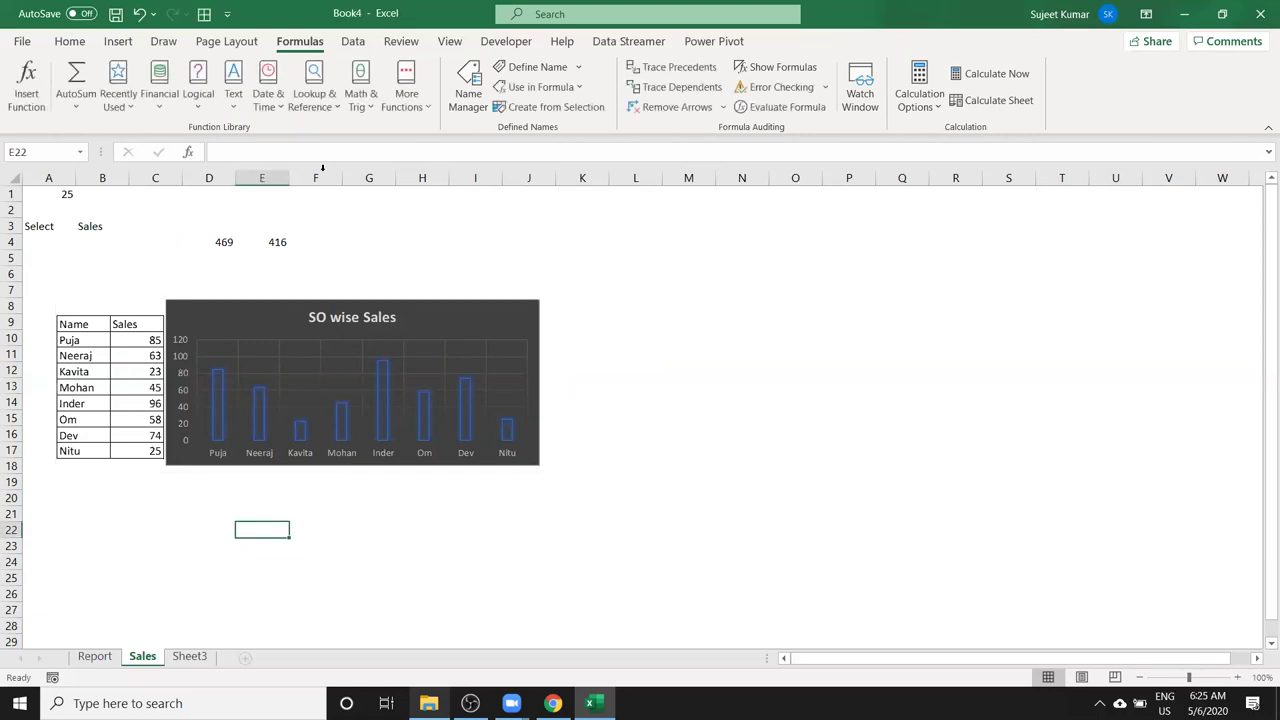
click(112, 216)
click(121, 225)
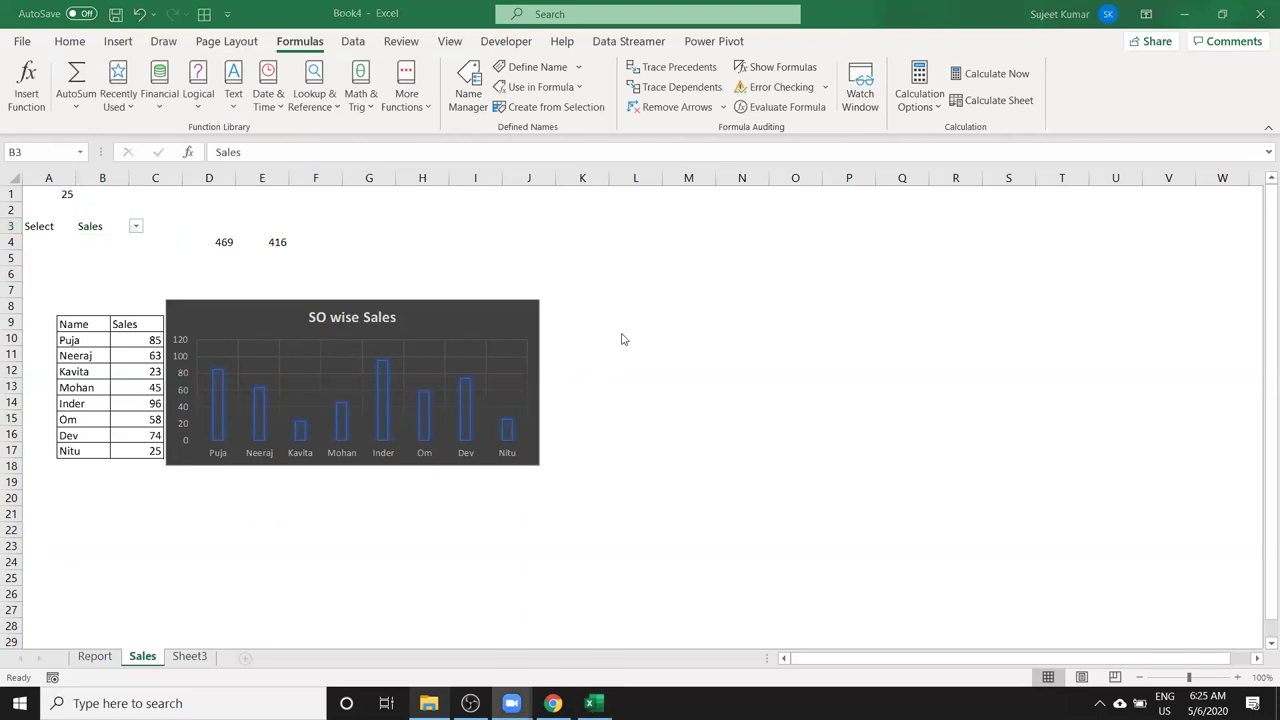
Leave Book4 for a new blank workbook Book6 and select cell B2 on its Sheet1.
click(190, 657)
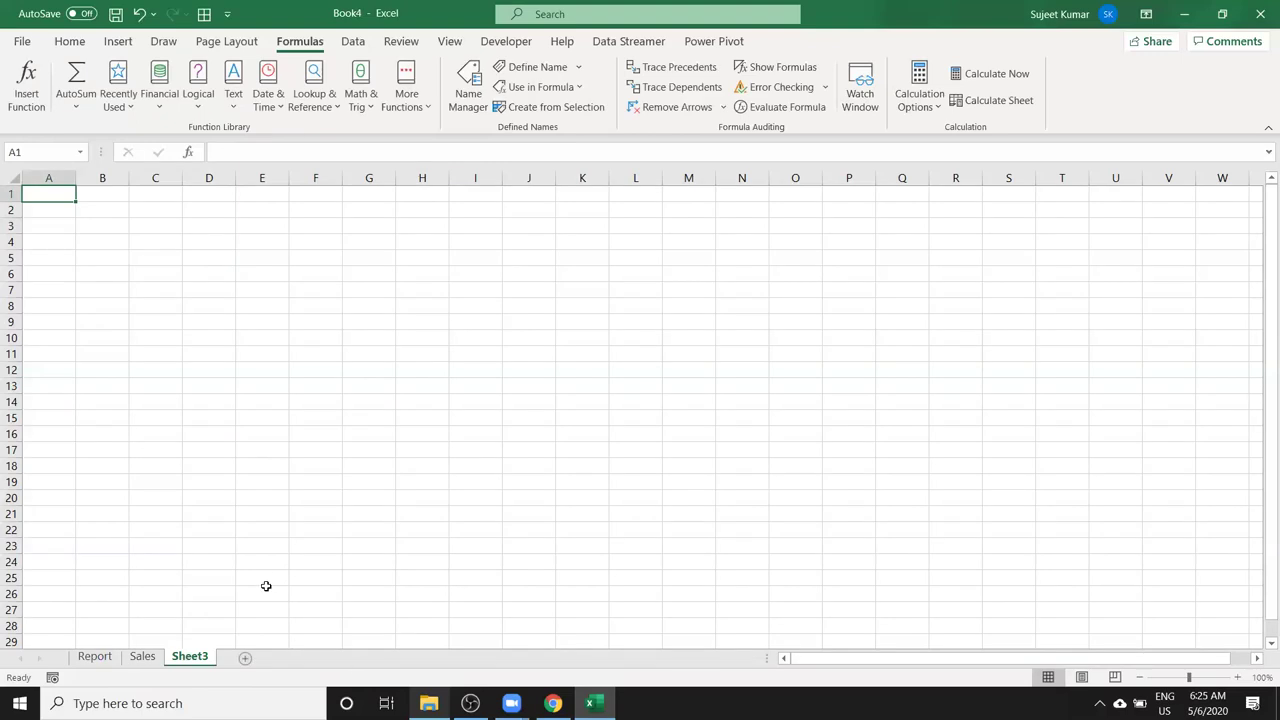
key(ctrl+n)
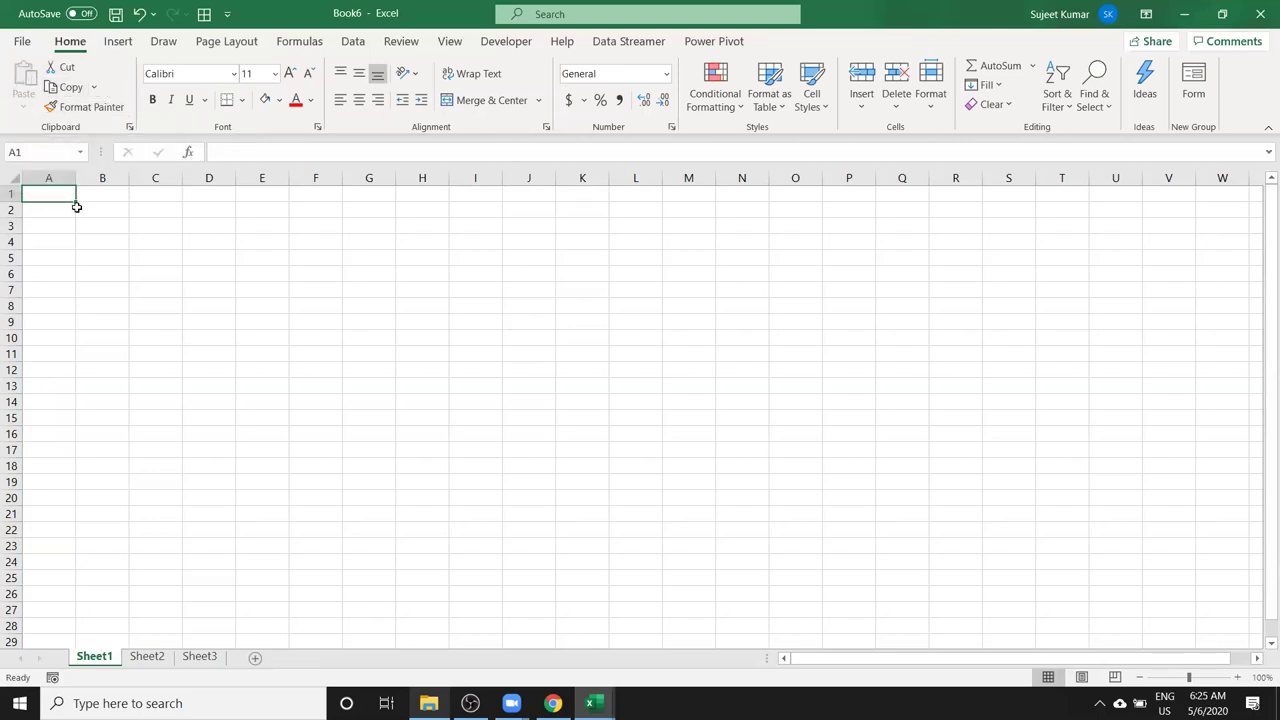
click(81, 237)
click(54, 192)
click(101, 214)
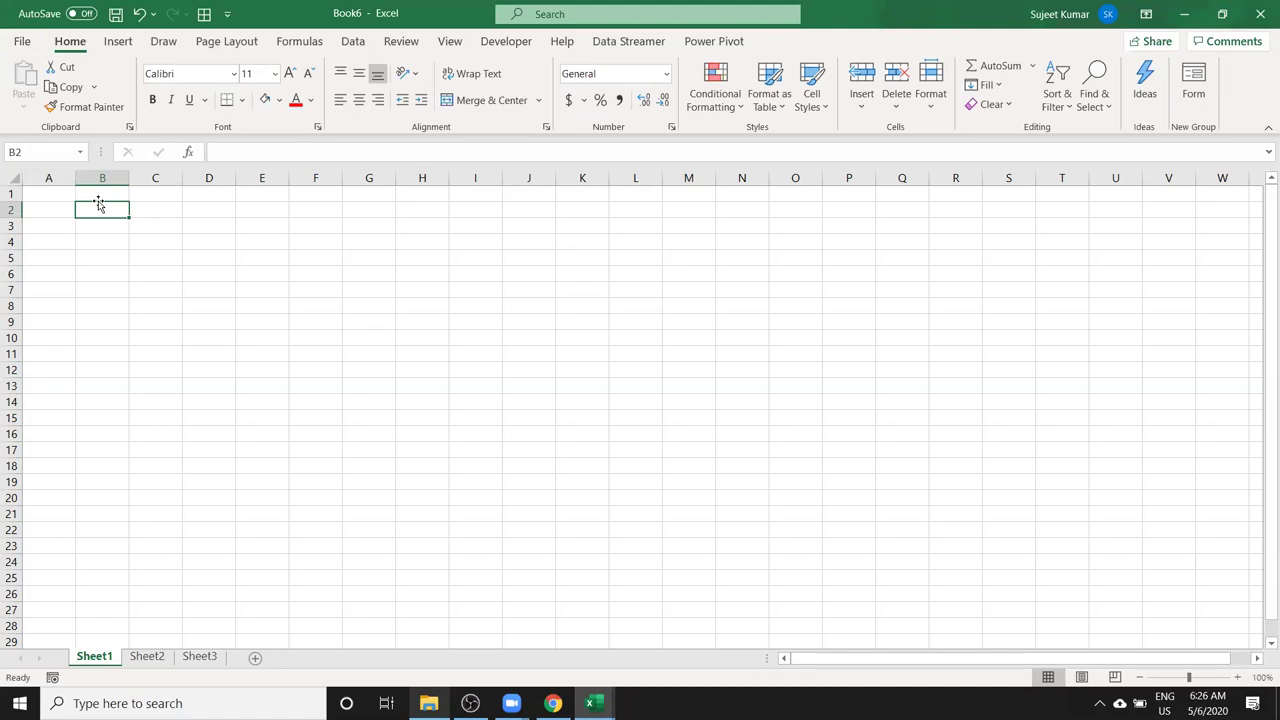
drag(100, 220, 86, 218)
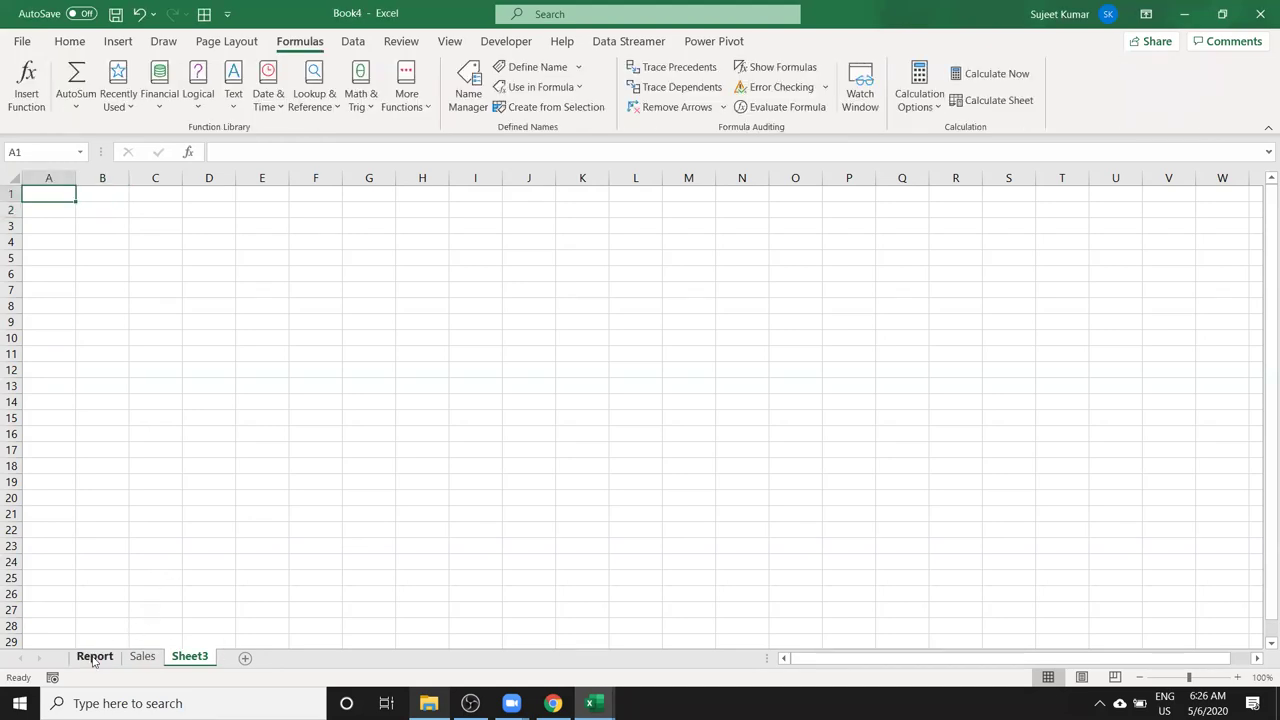
Fill the Name/Sales table A4:B12 on the Report sheet red.
click(94, 656)
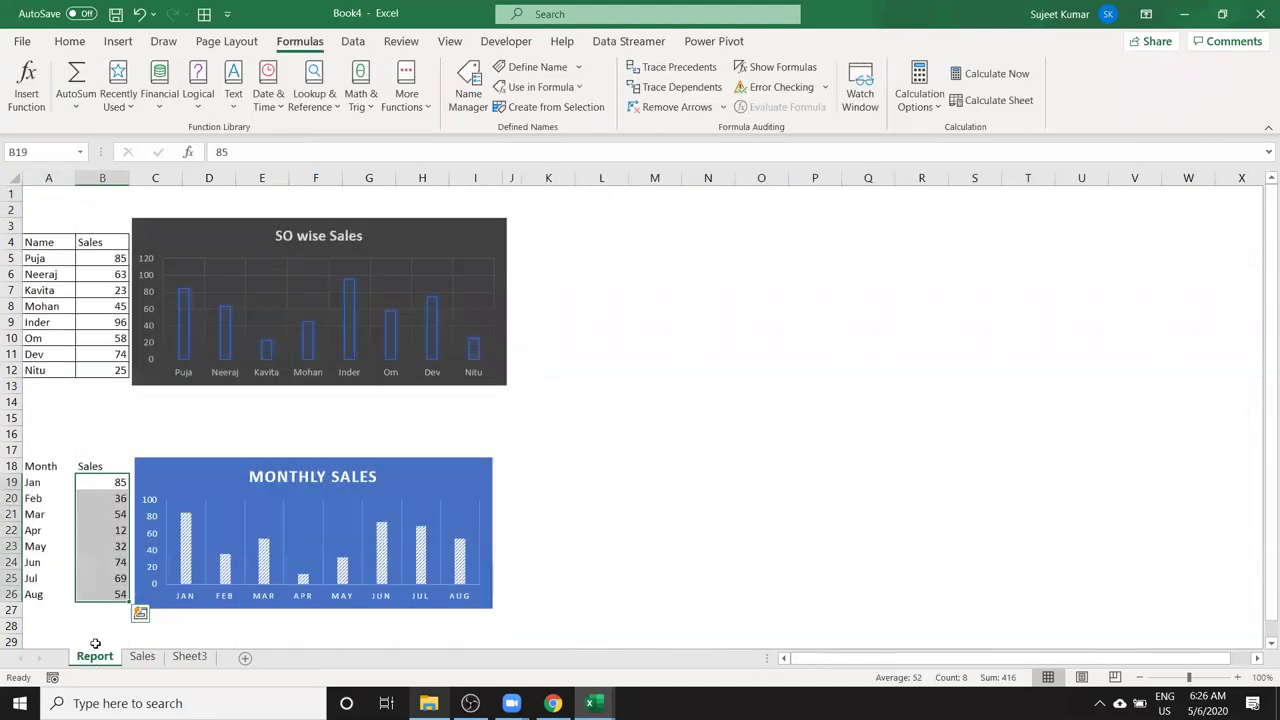
click(616, 499)
drag(34, 247, 110, 368)
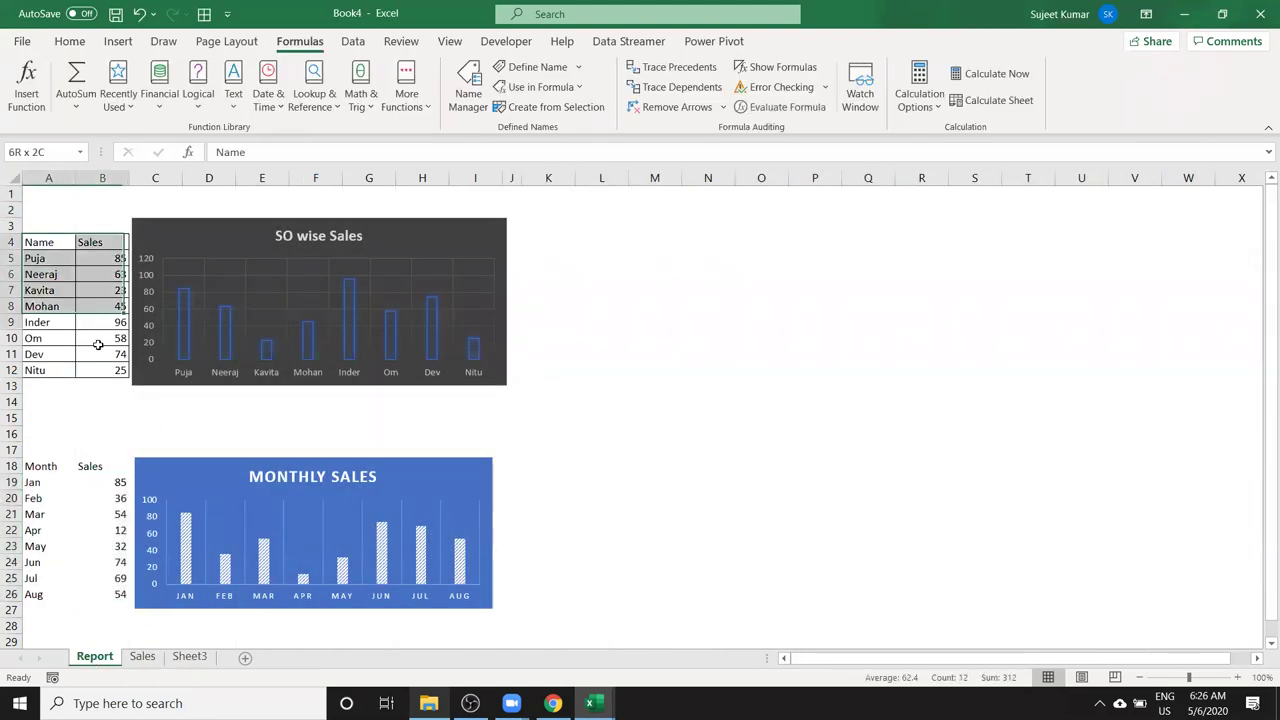
click(69, 44)
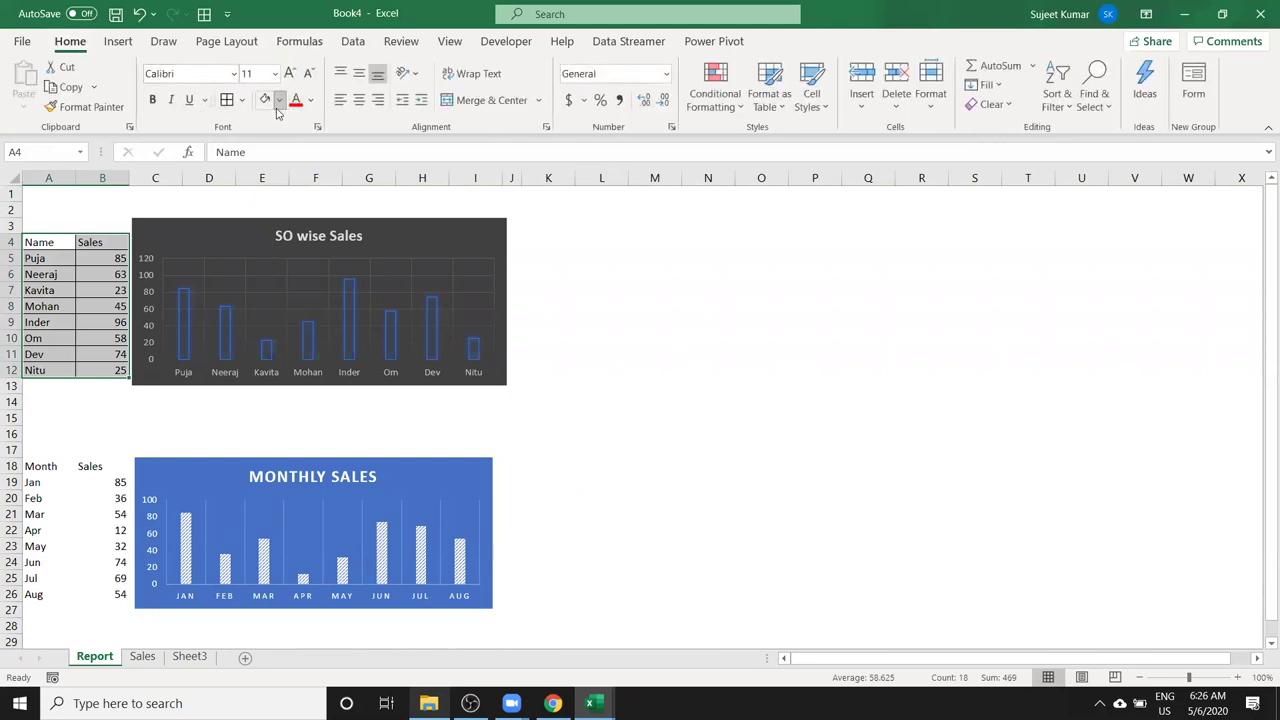
click(279, 100)
click(277, 257)
click(690, 288)
Copy the red fill from the table onto cells N5 and N7 with Format Painter.
click(98, 274)
click(733, 304)
click(96, 289)
click(86, 107)
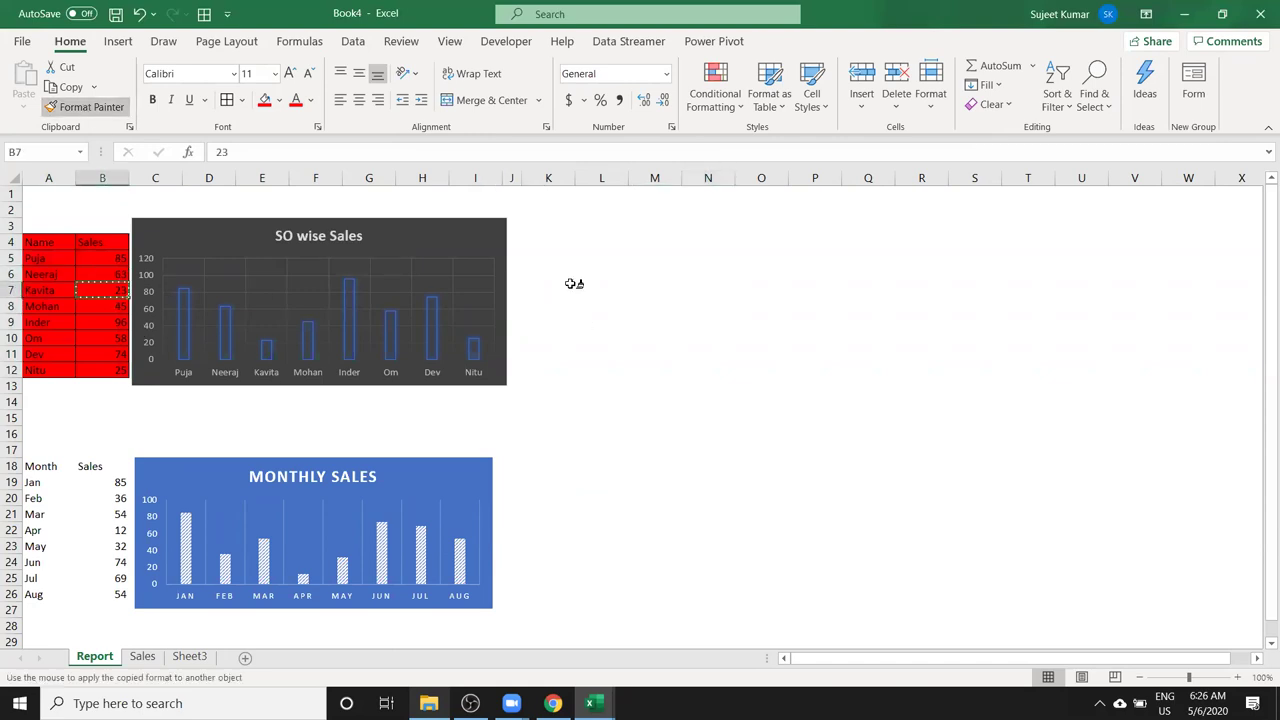
click(712, 258)
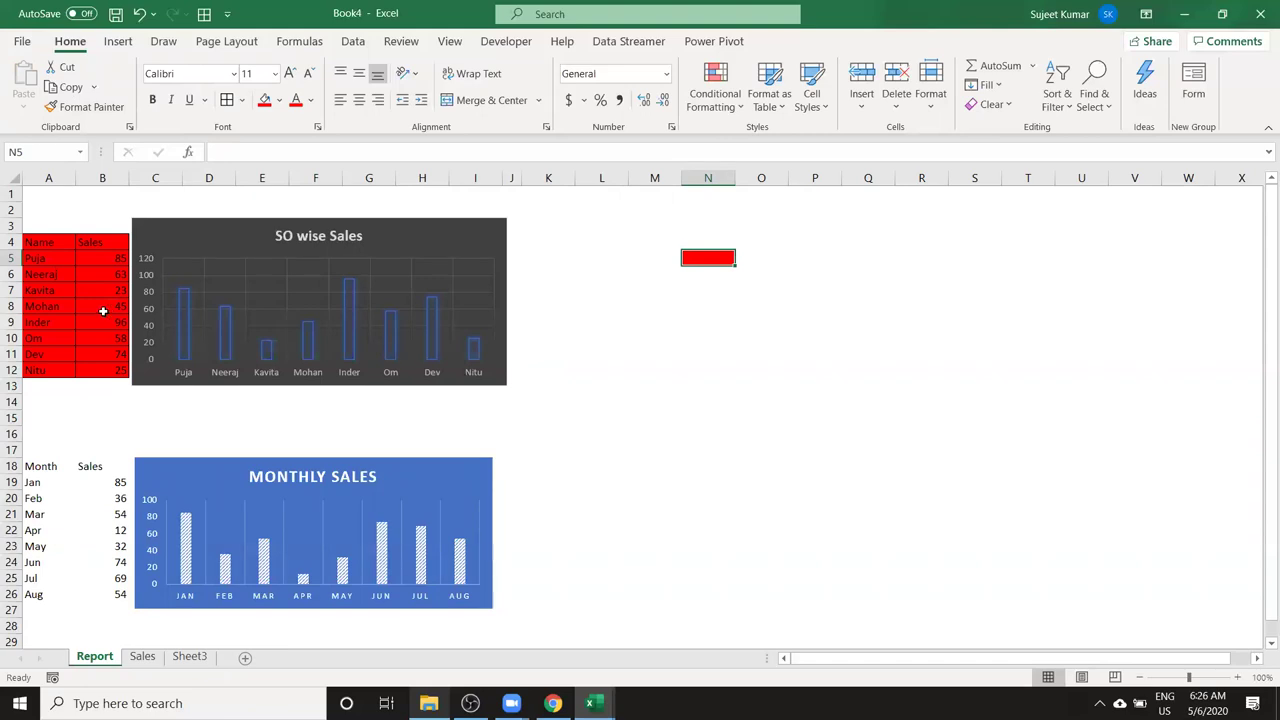
click(84, 279)
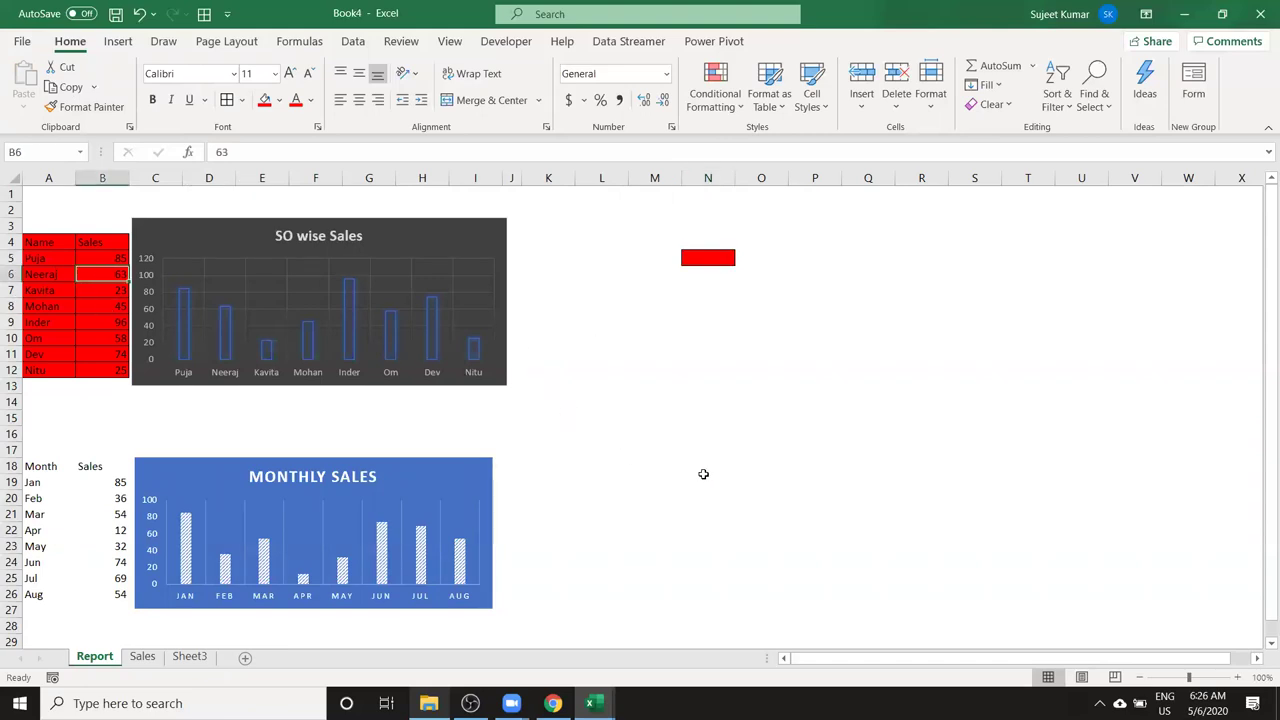
click(86, 107)
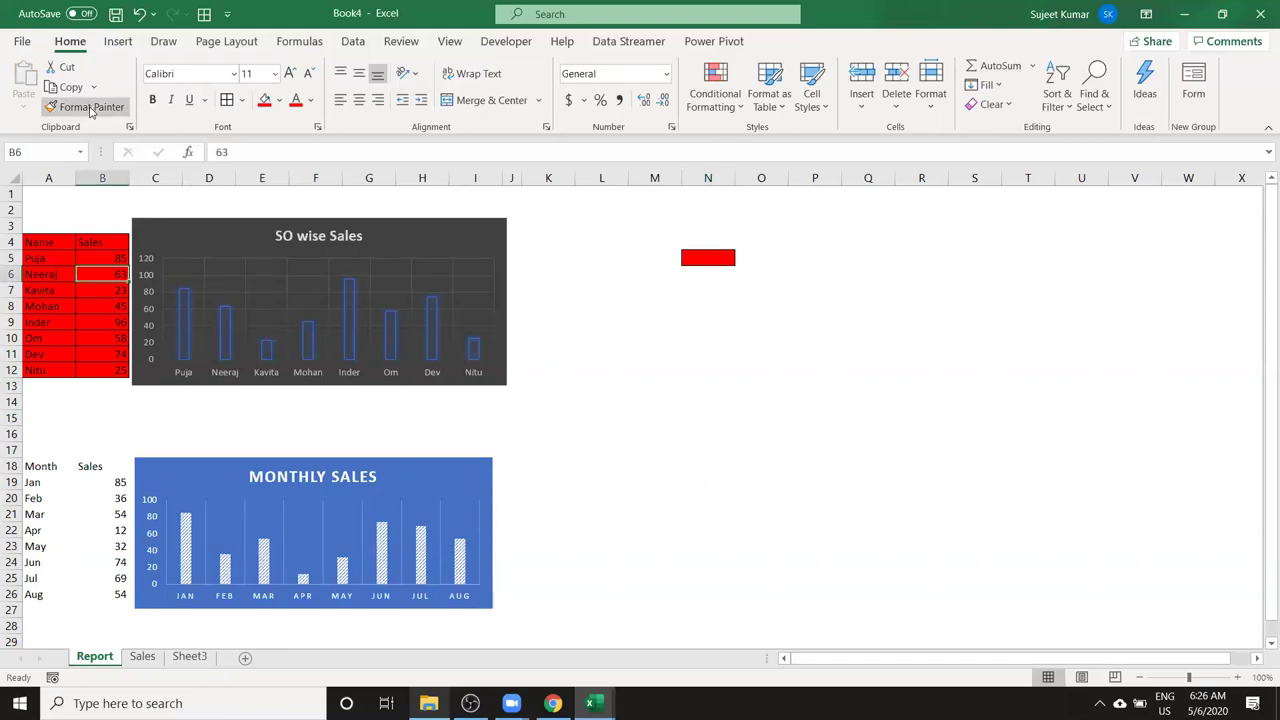
click(708, 290)
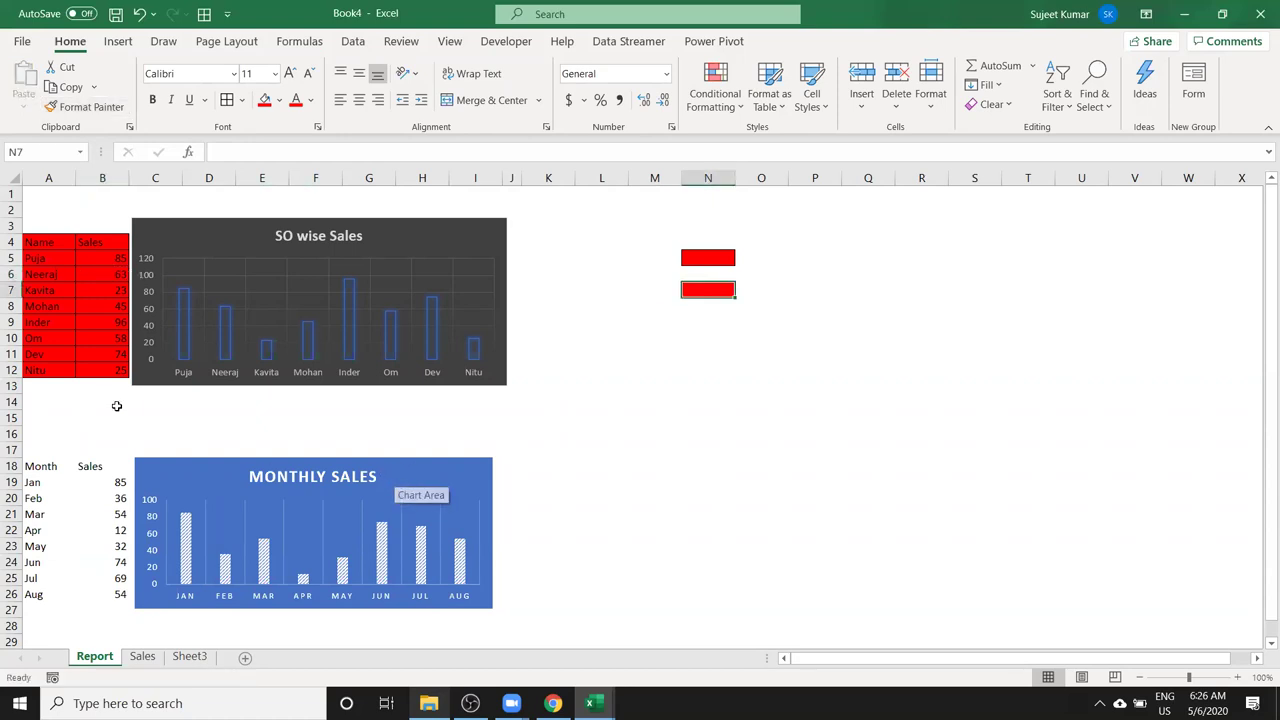
Paint red onto M14, O12, P9, Q12, P15, P17, O20 and blocks N21:R28 and S2:U9.
click(100, 338)
click(88, 109)
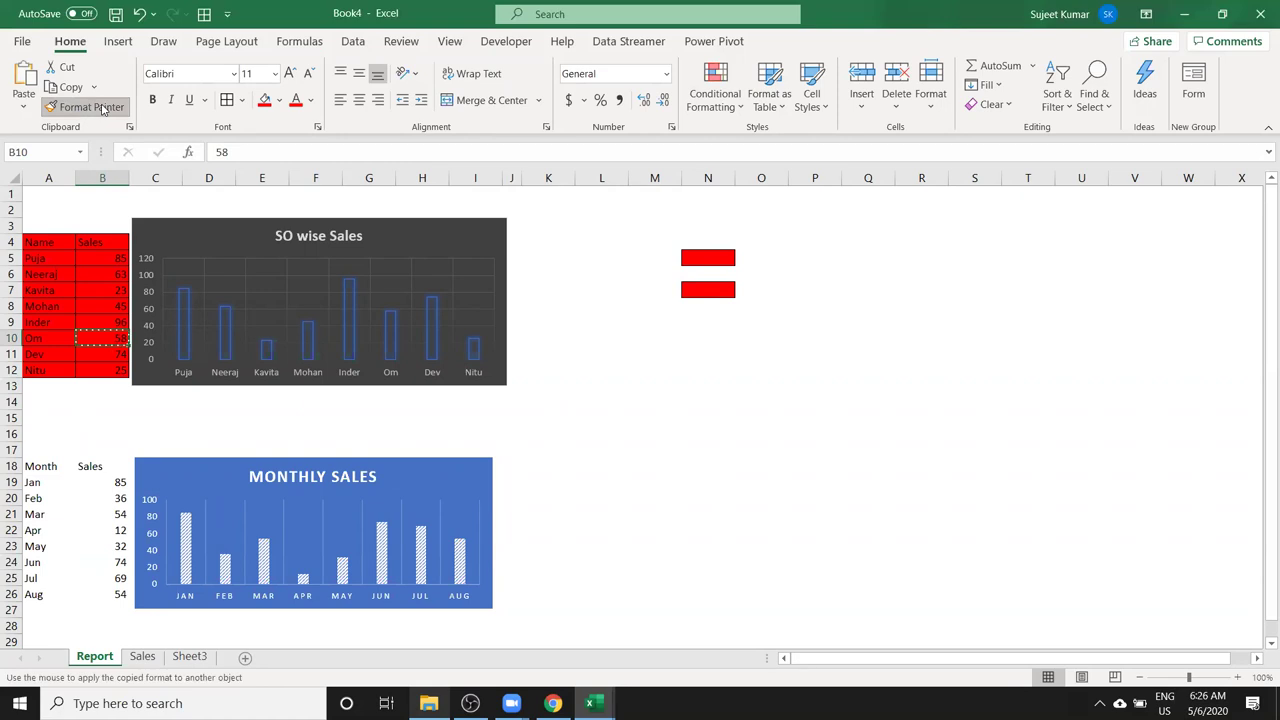
click(668, 401)
click(760, 370)
click(810, 321)
click(842, 372)
click(815, 417)
click(815, 449)
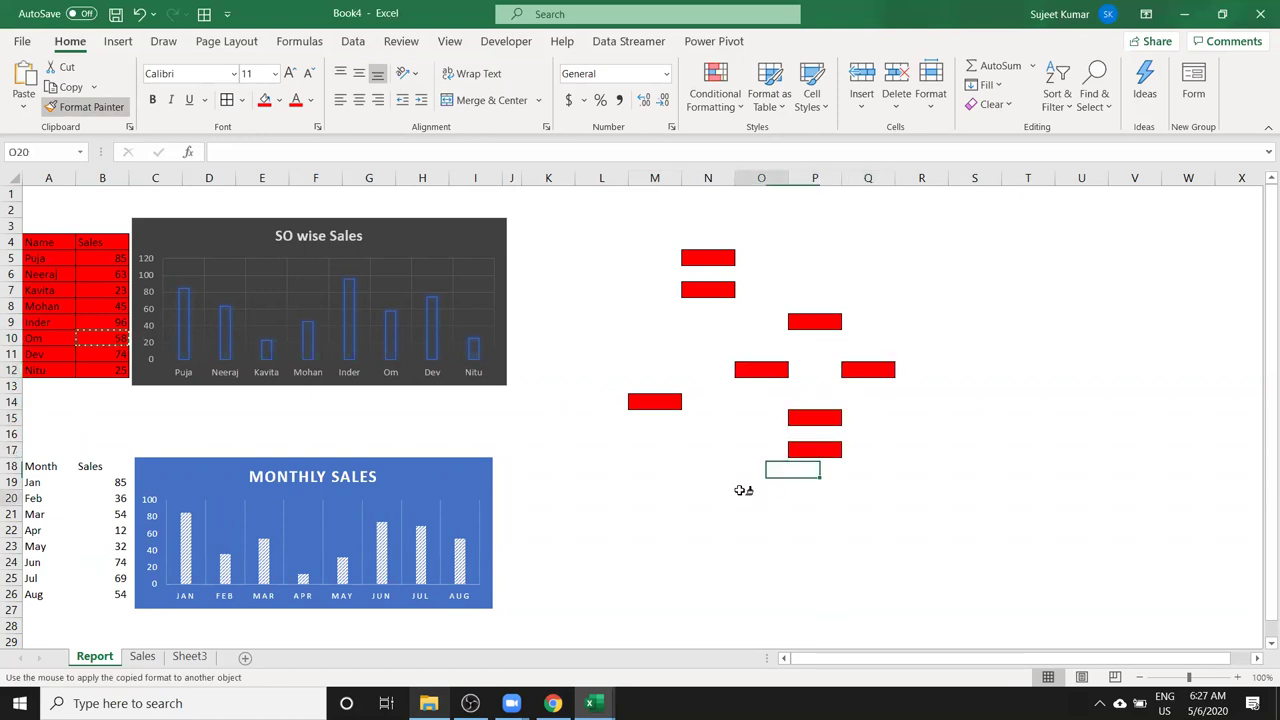
click(761, 497)
drag(708, 512, 922, 625)
mouse_move(1081, 321)
mouse_down()
mouse_move(1004, 276)
mouse_move(975, 210)
mouse_up()
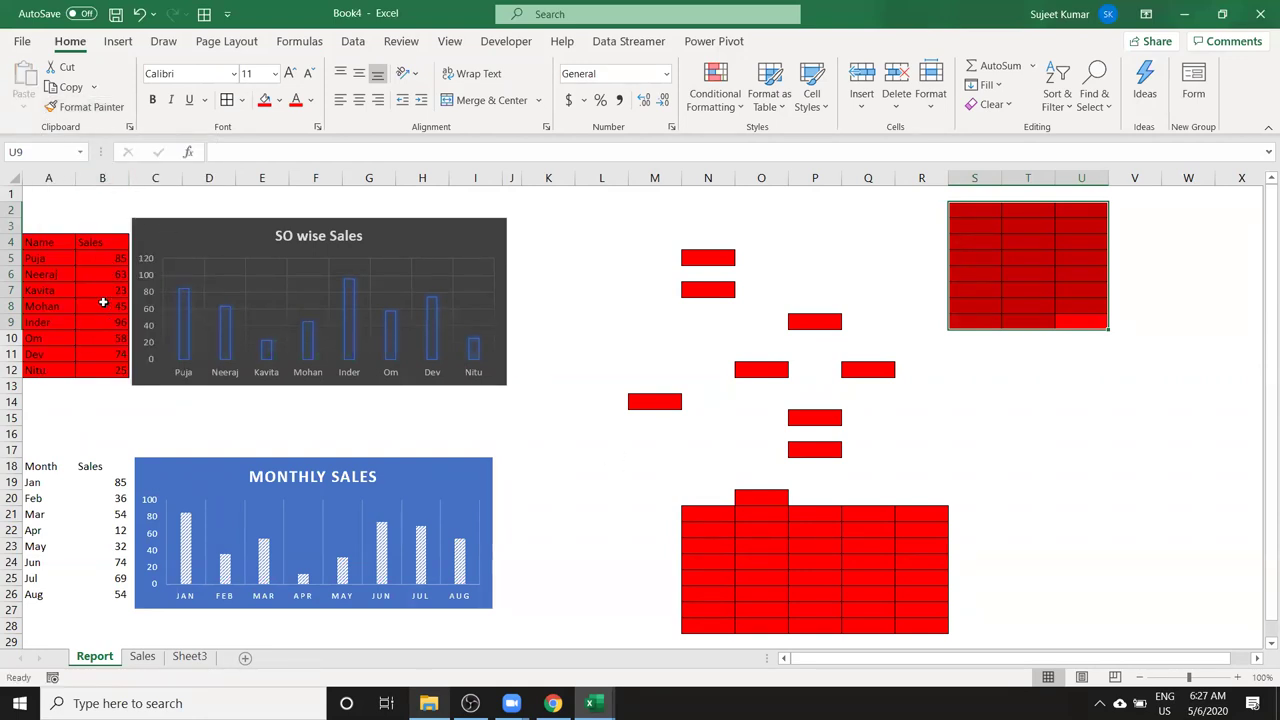
Paint the red format from B8 onto cell L3.
click(102, 306)
double_click(95, 107)
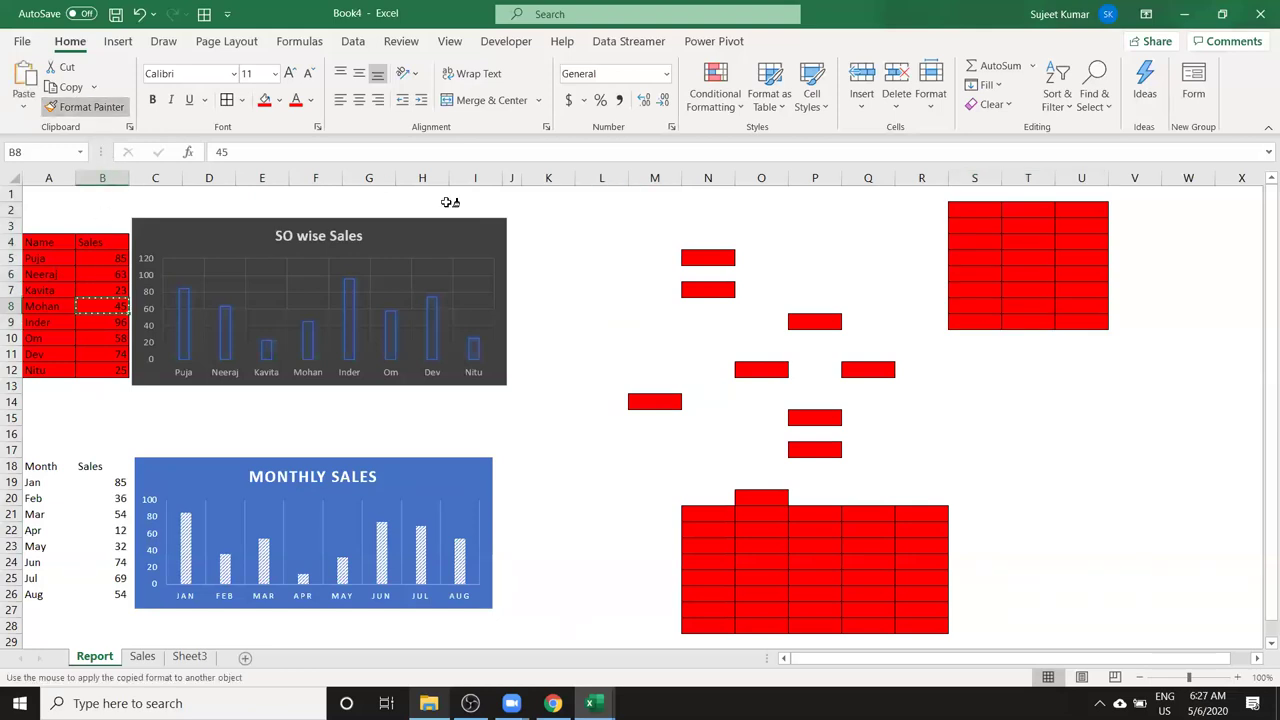
click(612, 222)
key(Escape)
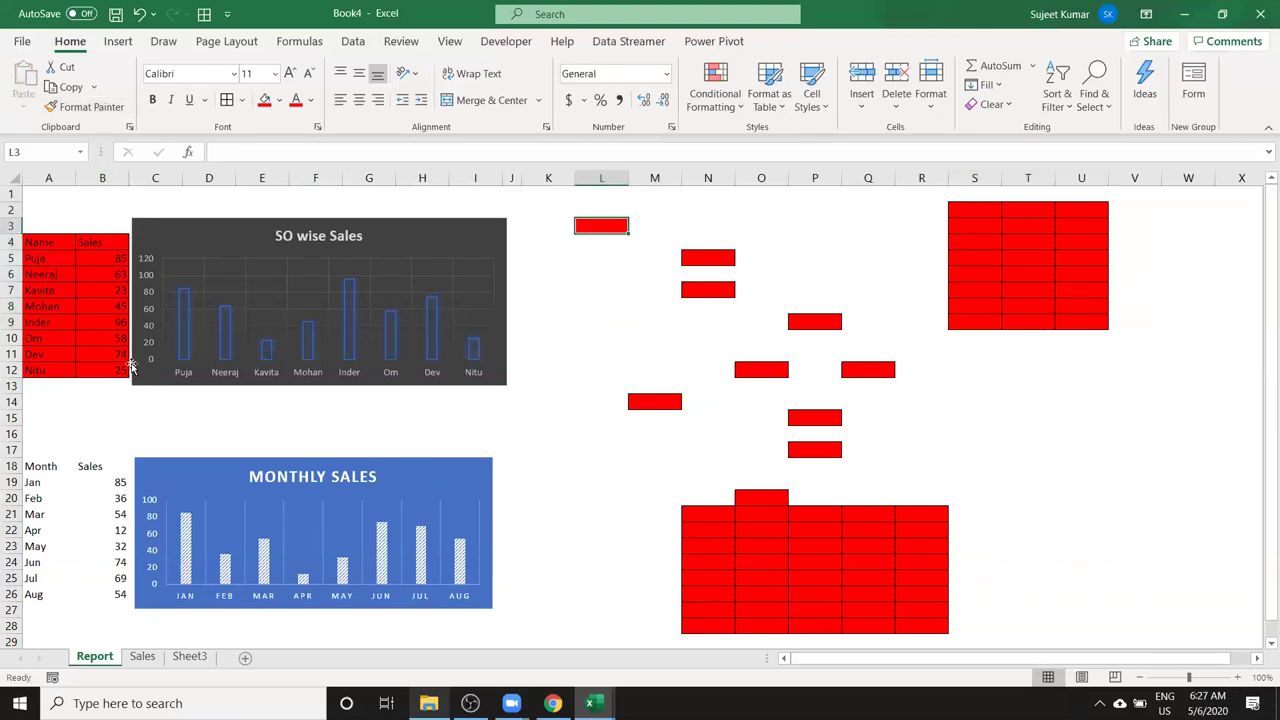
click(577, 474)
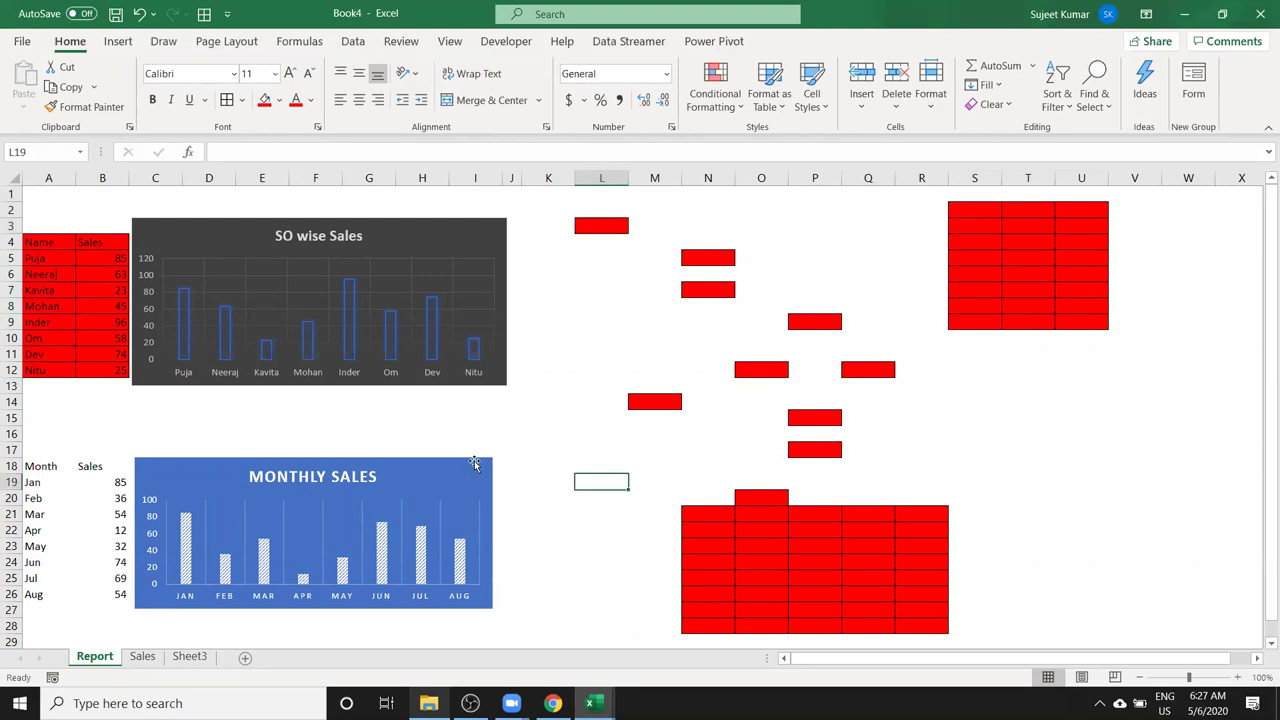
Paint the red format from B10 onto L10, P7 and O3, then go to Sheet3.
click(100, 341)
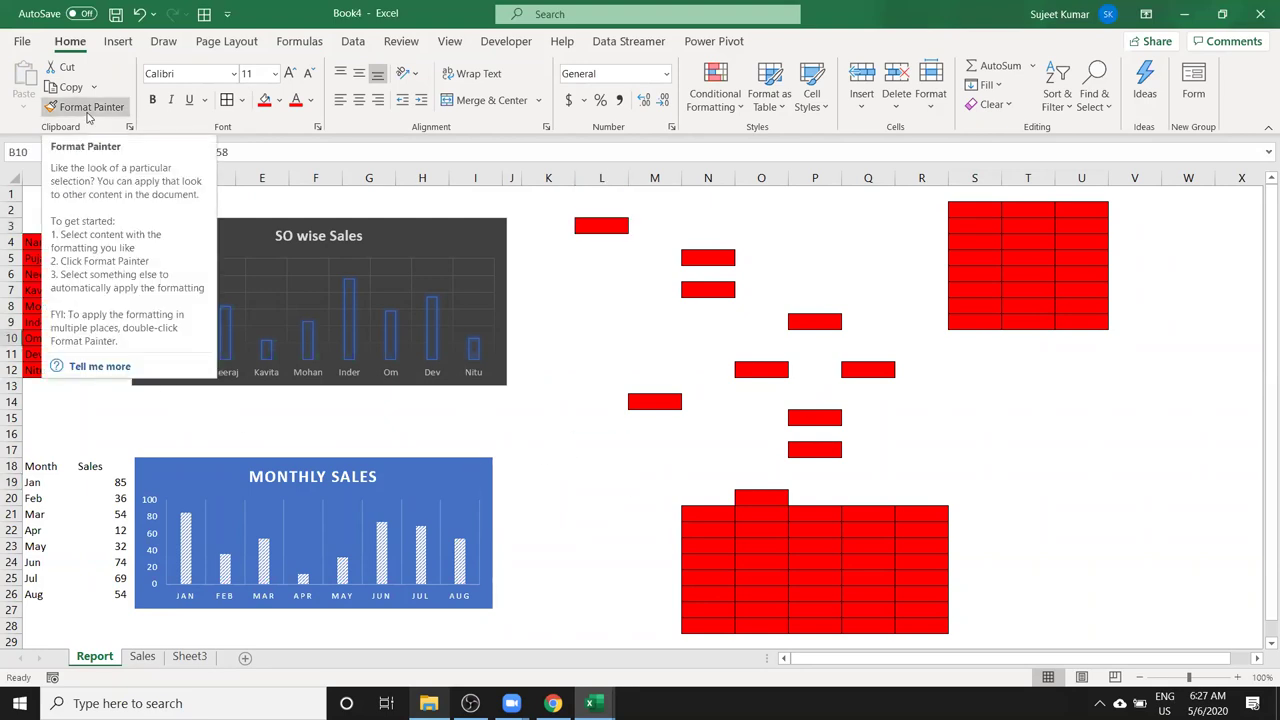
double_click(87, 117)
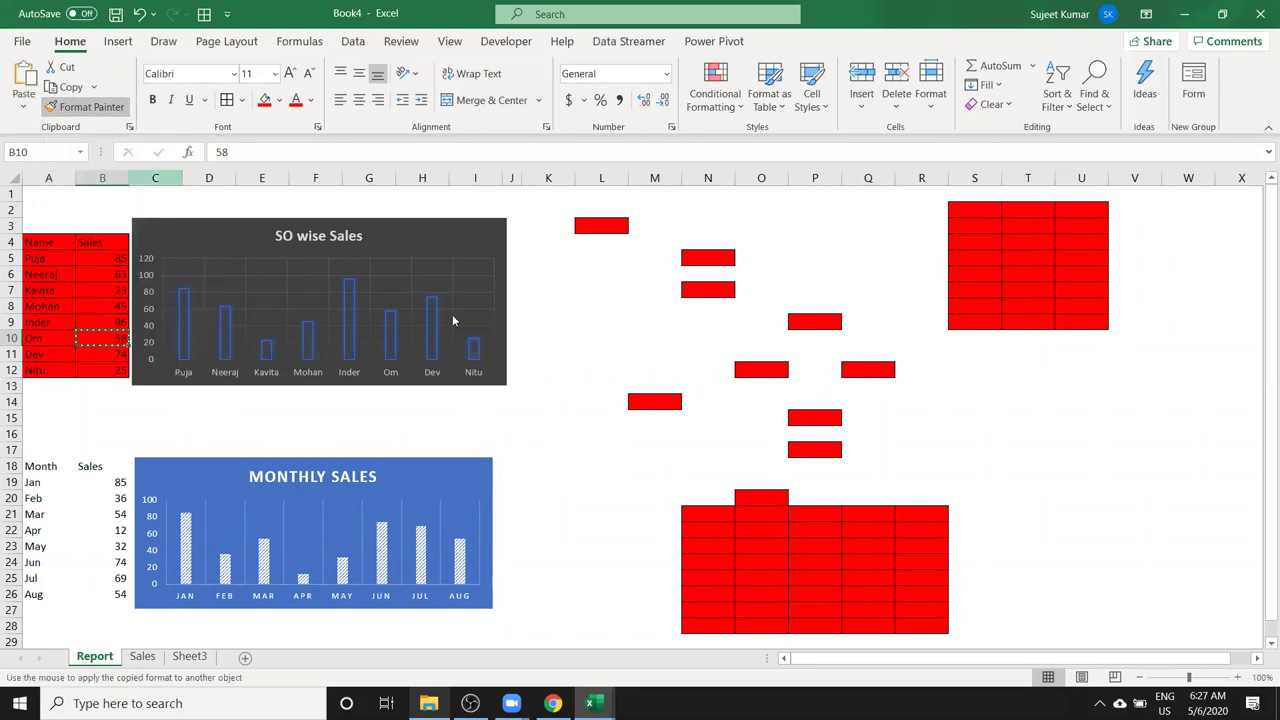
click(601, 337)
click(805, 273)
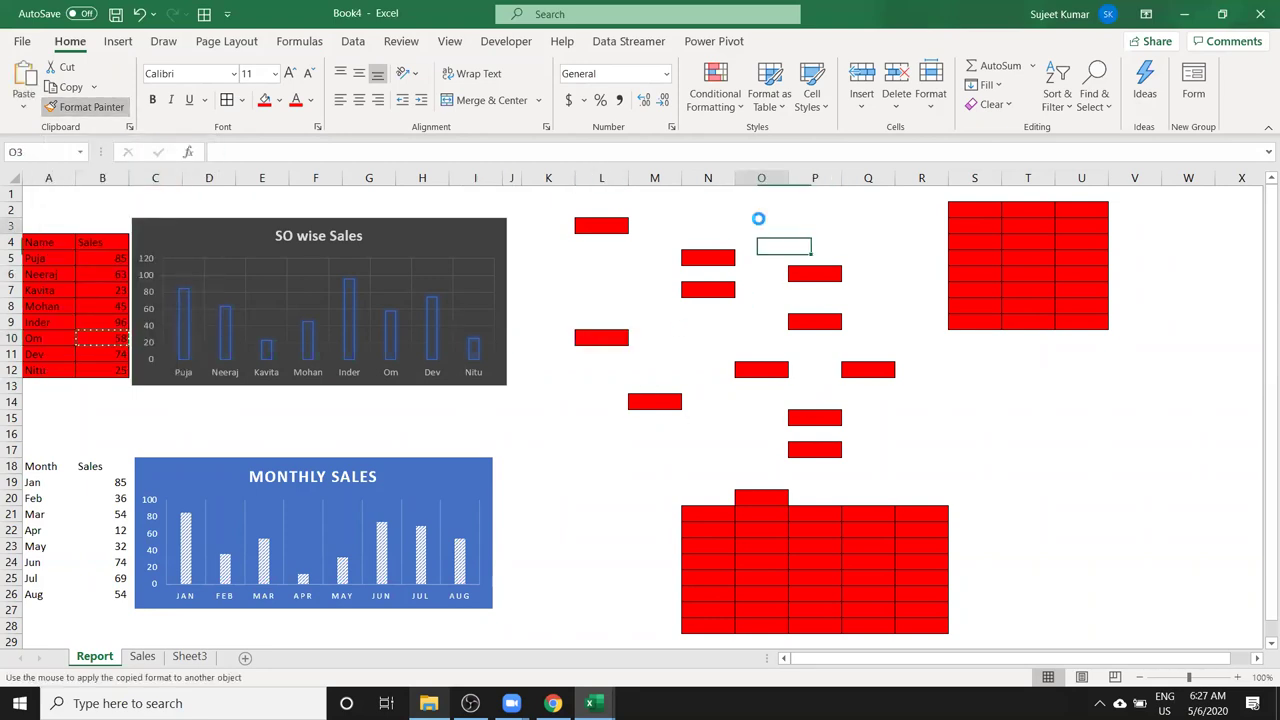
click(760, 225)
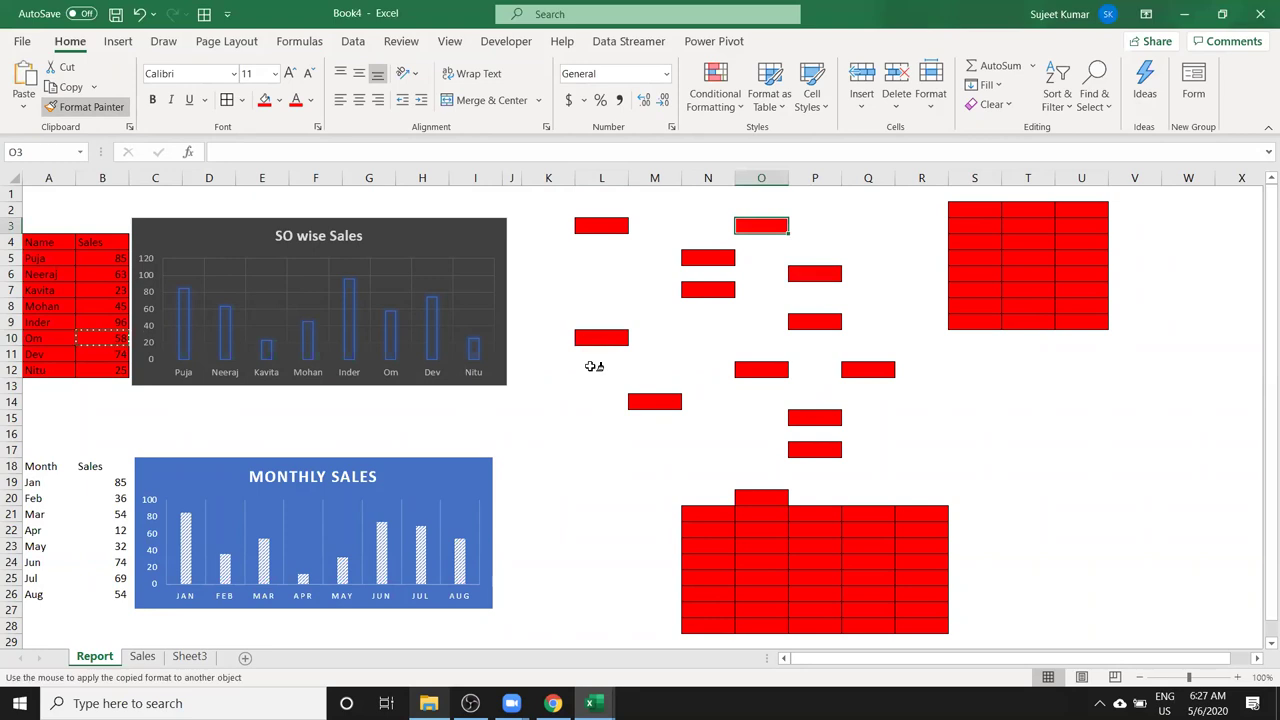
click(87, 107)
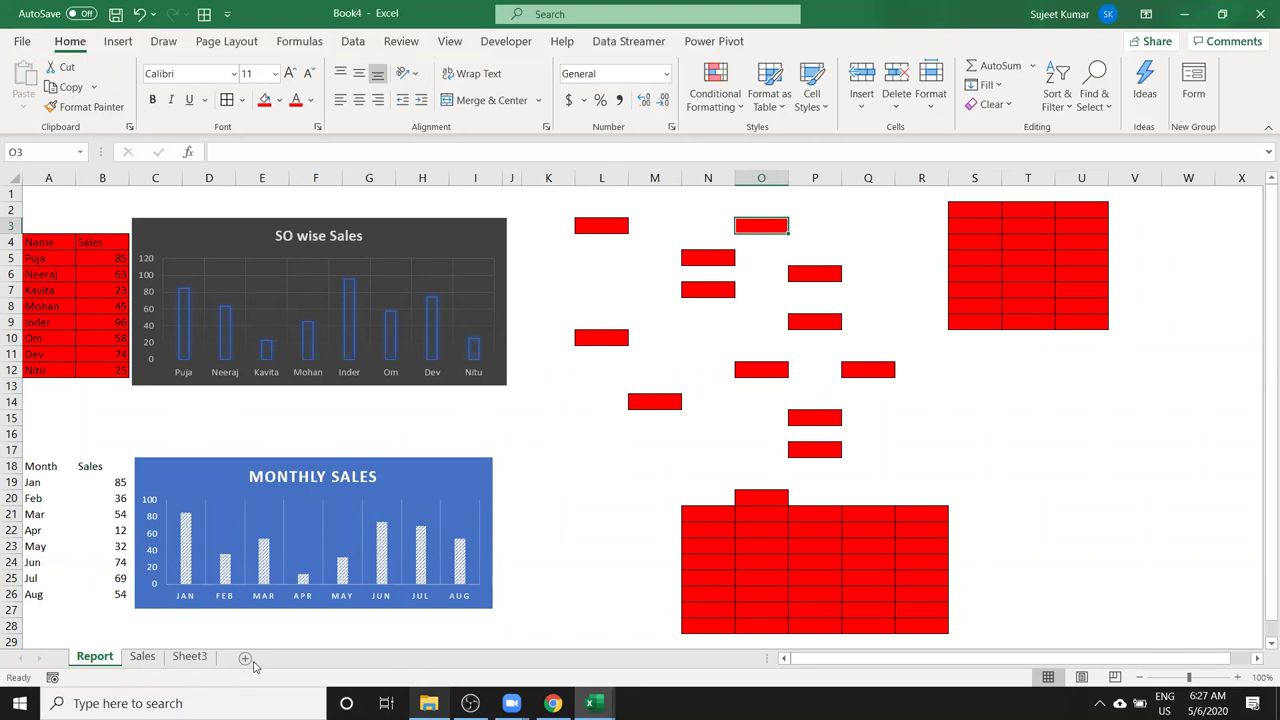
click(190, 657)
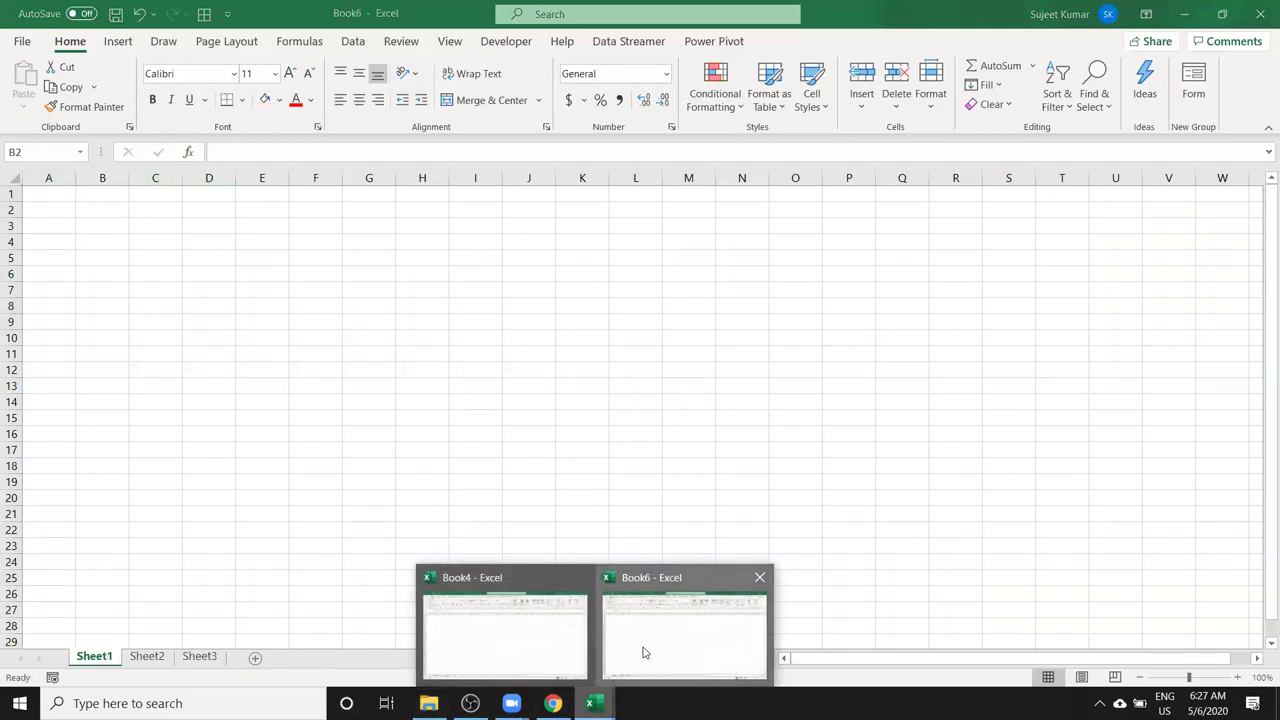
In Book6, add a Name heading and fill names starting with Puja down to row 18.
mouse_move(591, 703)
click(643, 650)
click(64, 193)
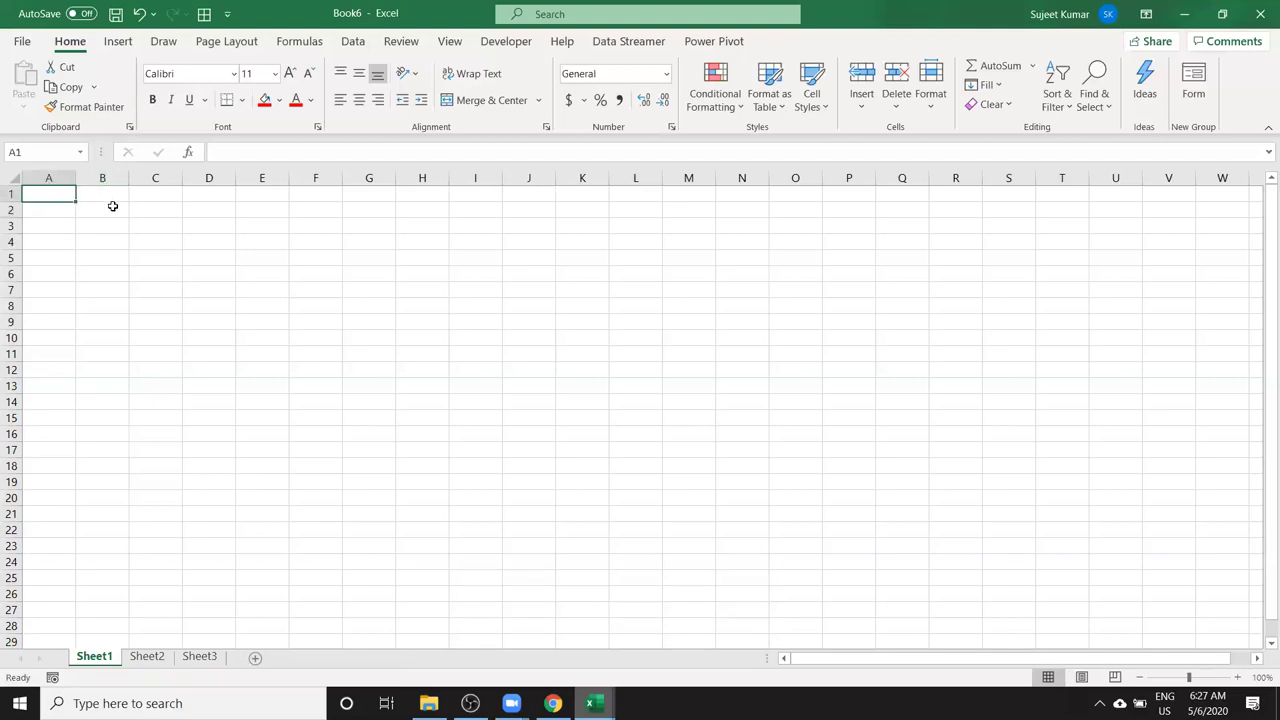
text(Name)
key(Return)
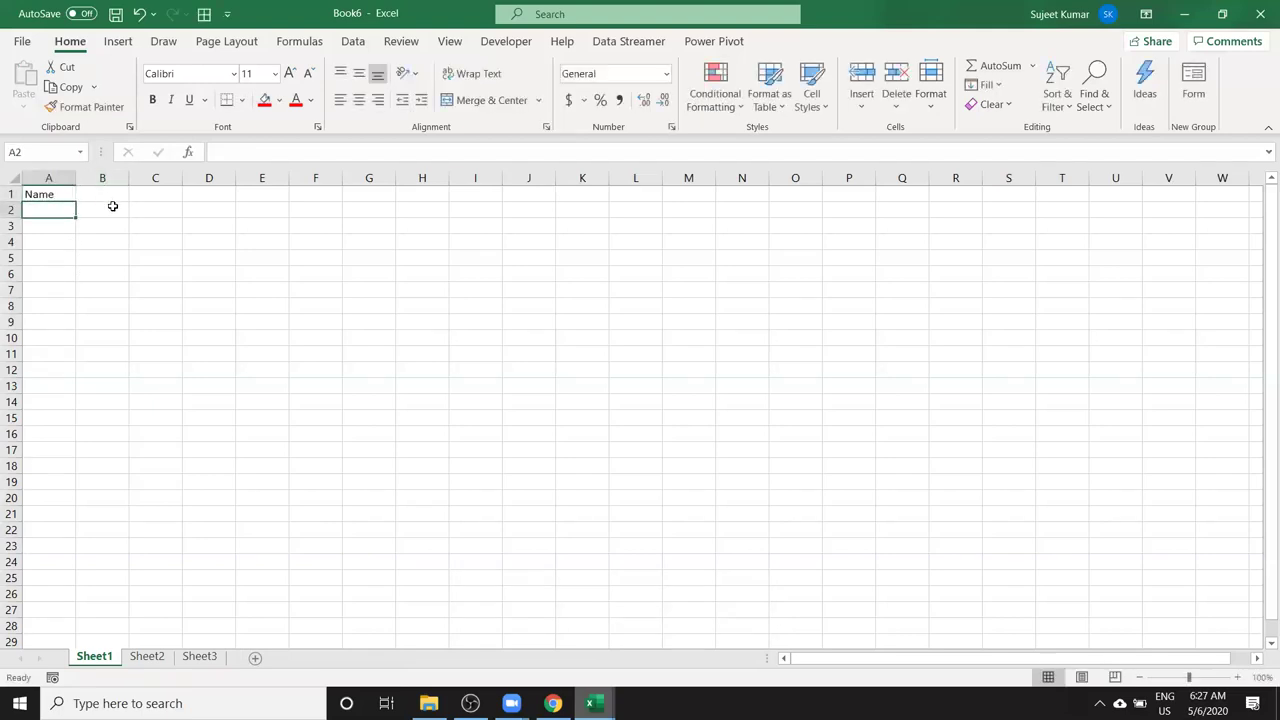
text(Puja)
key(Return)
text(])
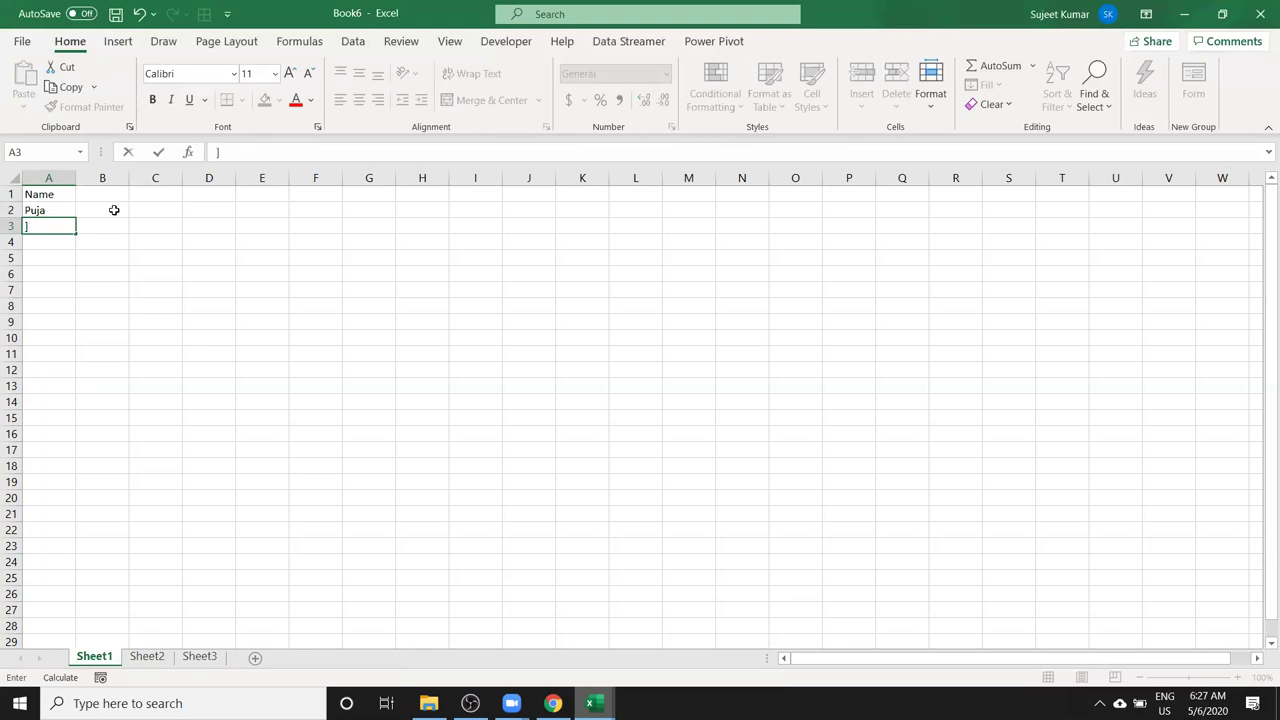
key(Escape)
click(70, 212)
drag(76, 242, 76, 468)
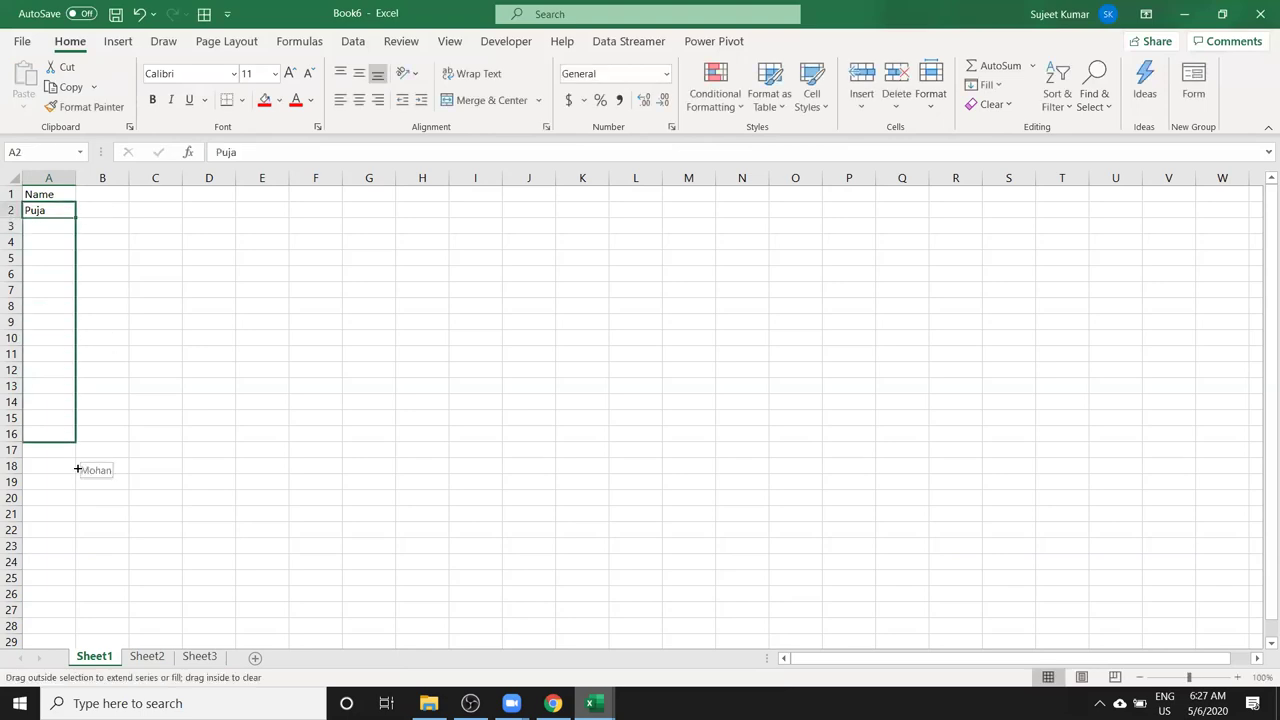
Add a Sales heading and fill B2:B18 with the =RANDBETWEEN(10,90) formula.
click(107, 195)
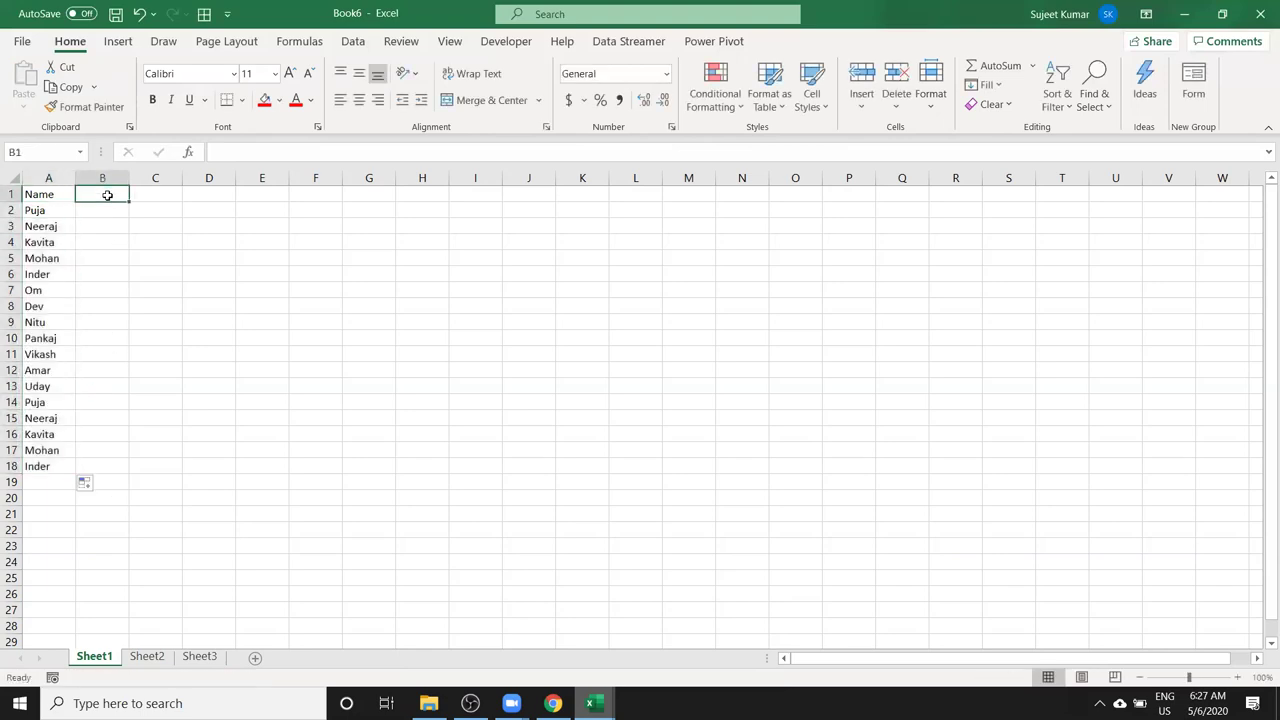
text(Sales)
key(Return)
text(=)
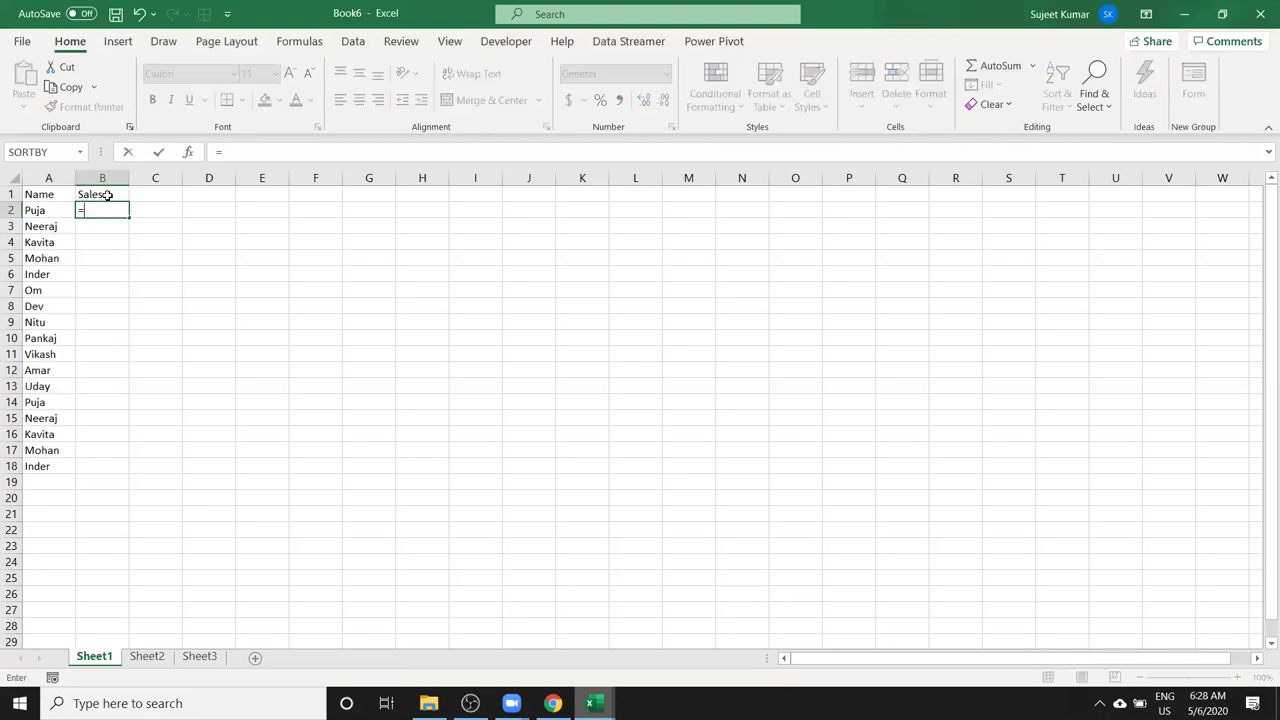
text(ra)
key(Down)
key(Down)
key(Down)
key(Tab)
text(1)
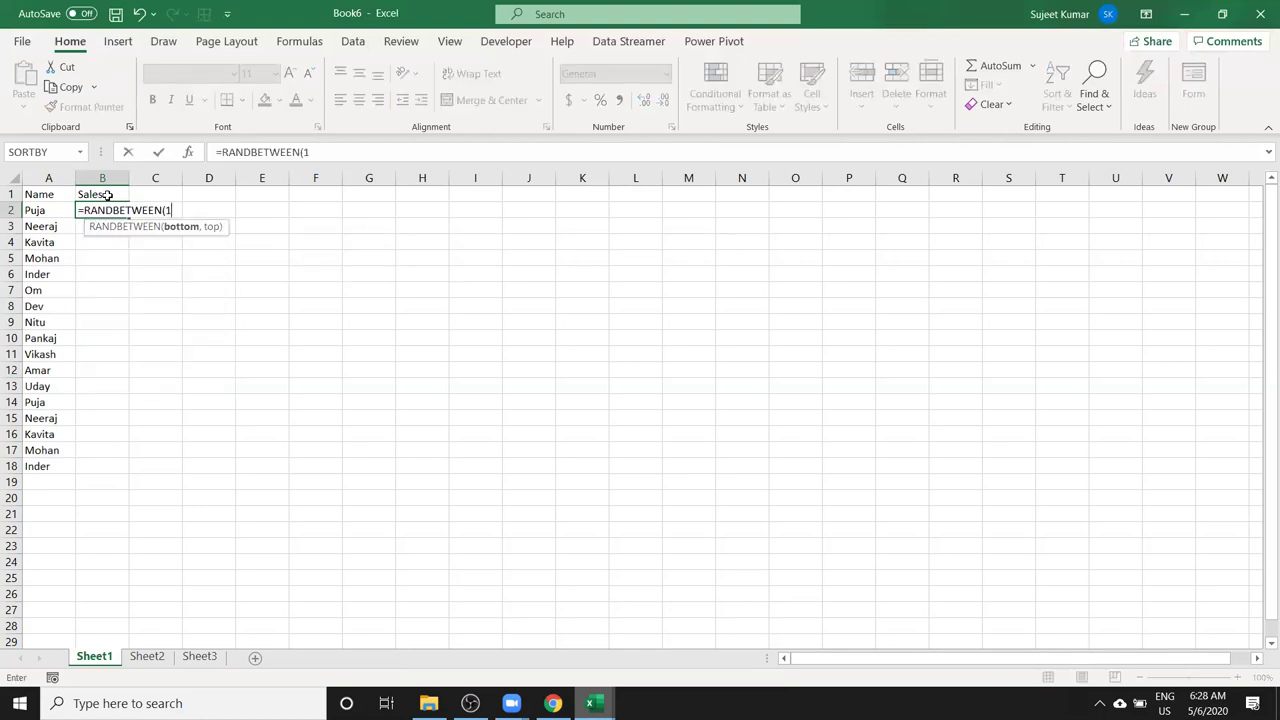
text(0,9)
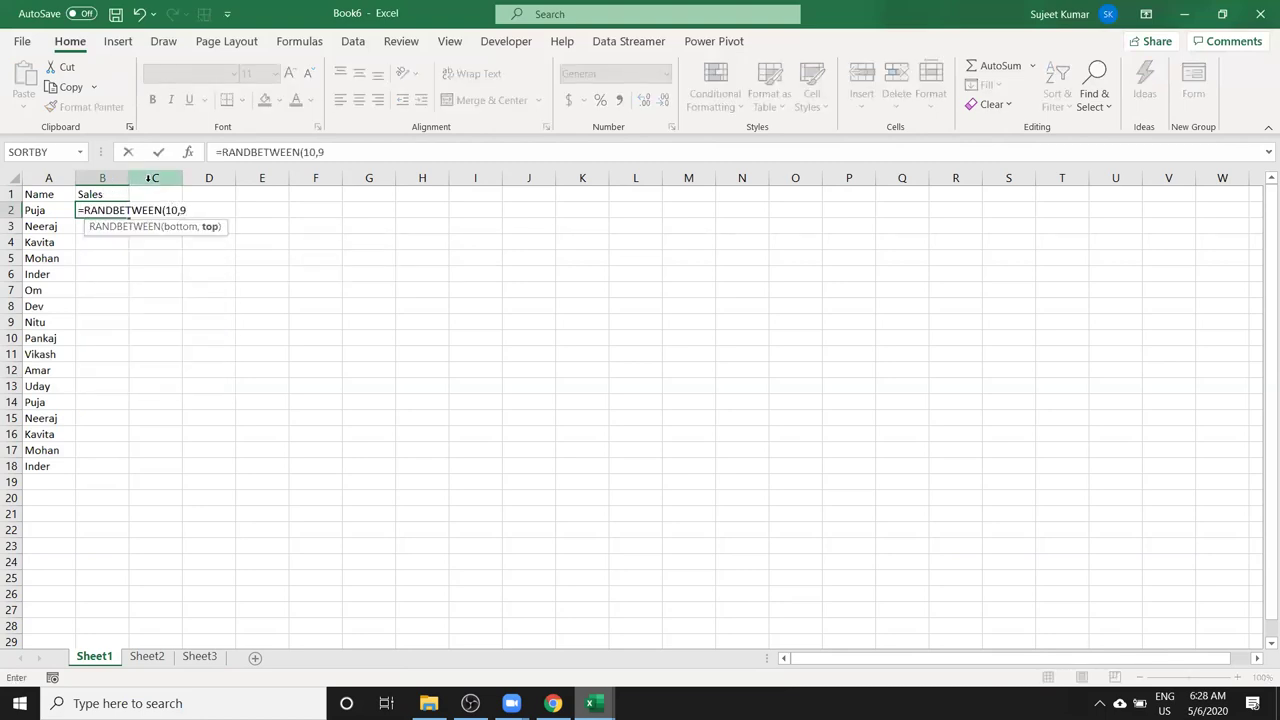
text())
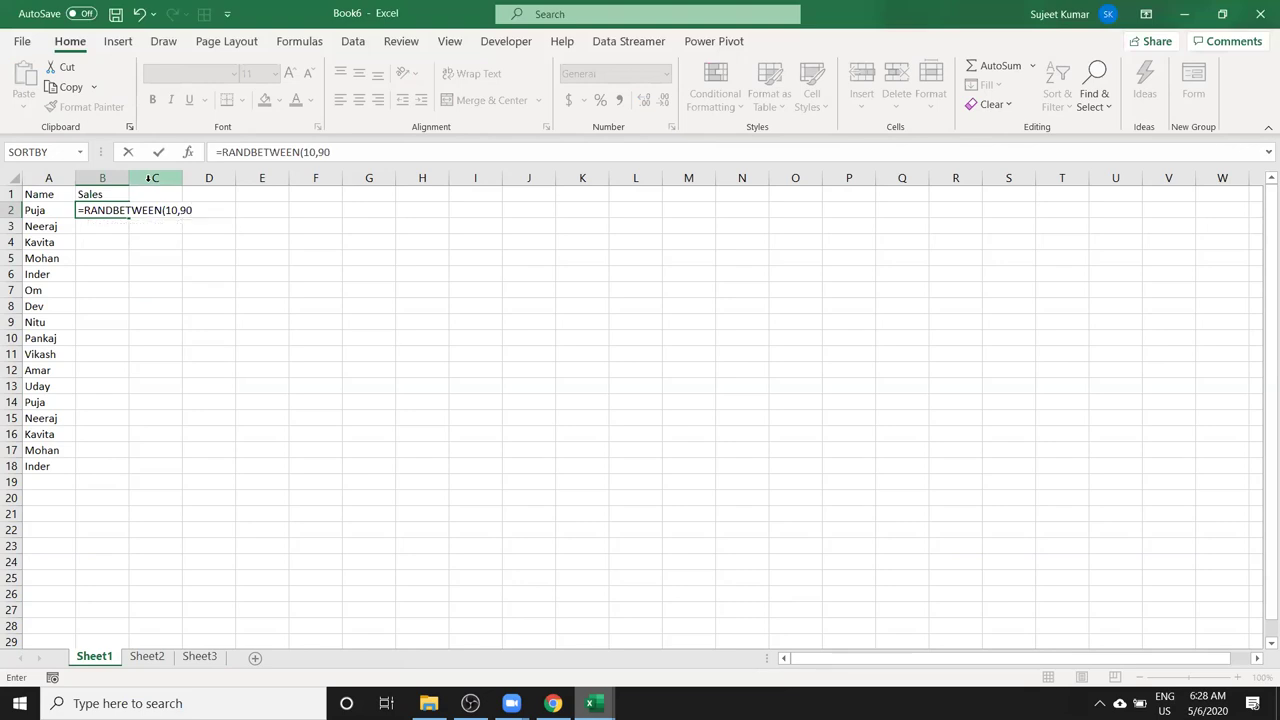
key(Return)
key(Left)
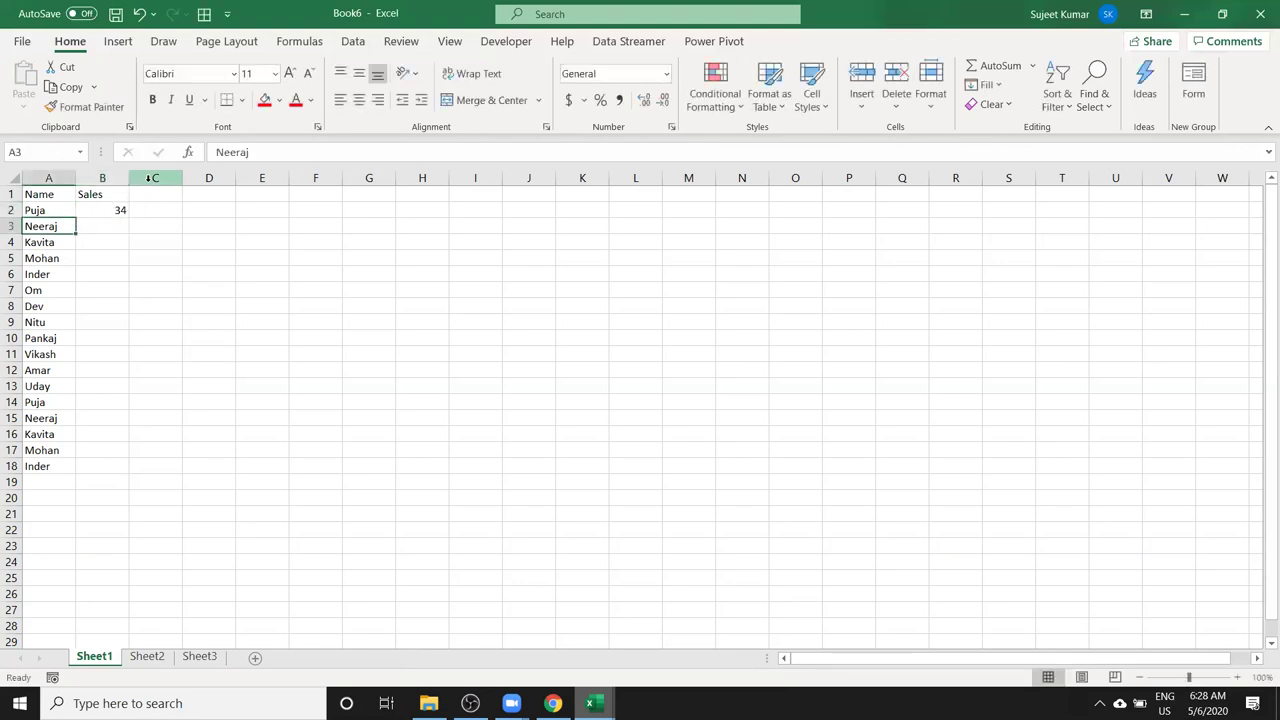
key(ctrl+Down)
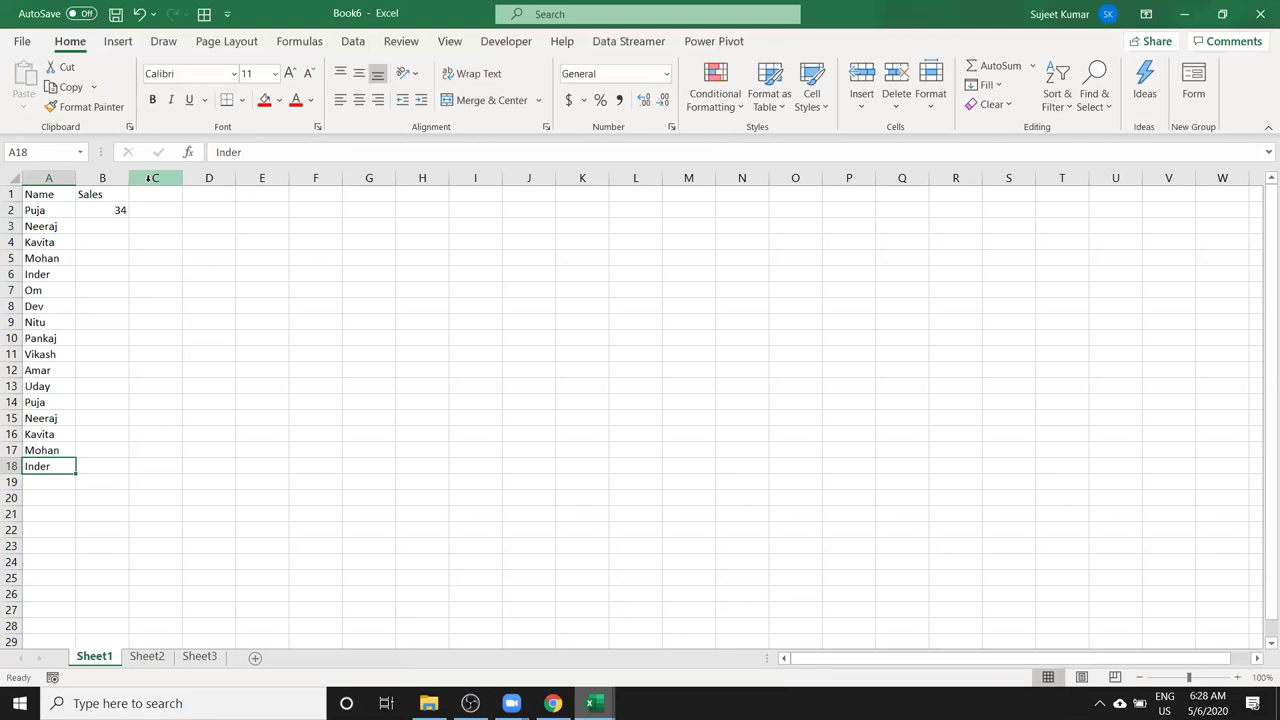
key(Right)
key(ctrl+shift+Up)
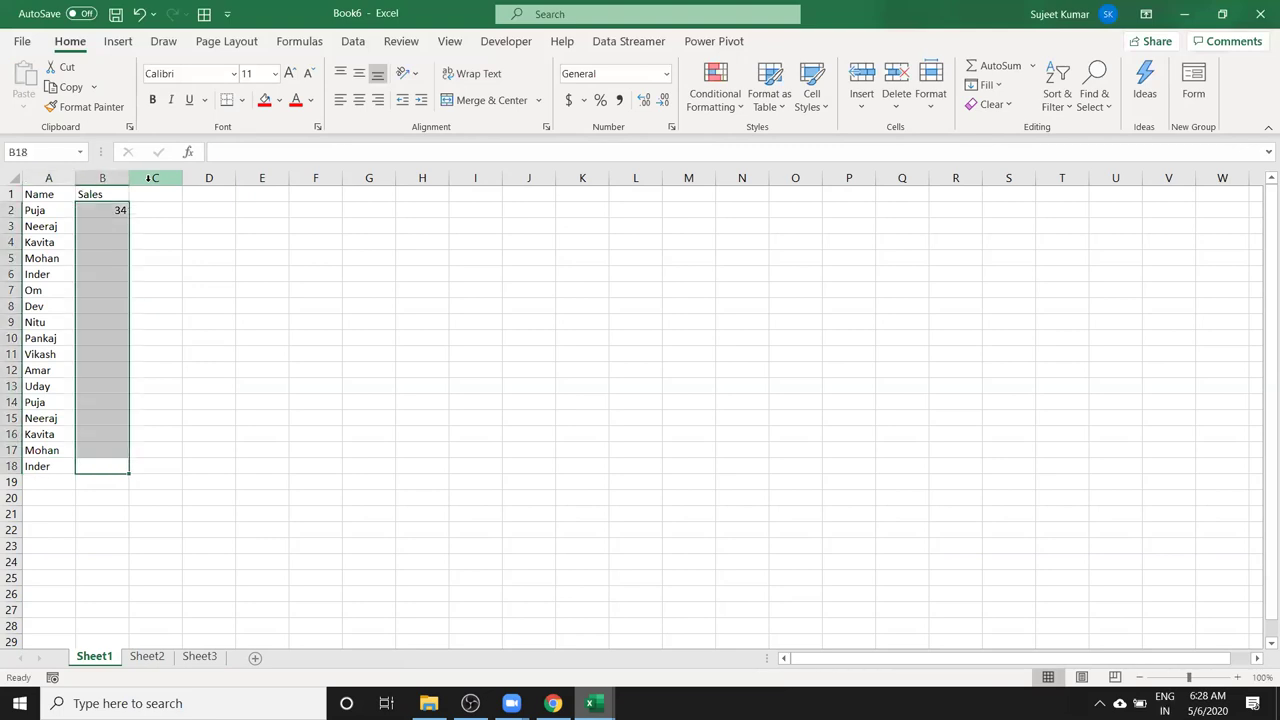
key(ctrl+v)
Copy the sales formulas and select the whole Name/Sales table A1:B18.
key(ctrl+c)
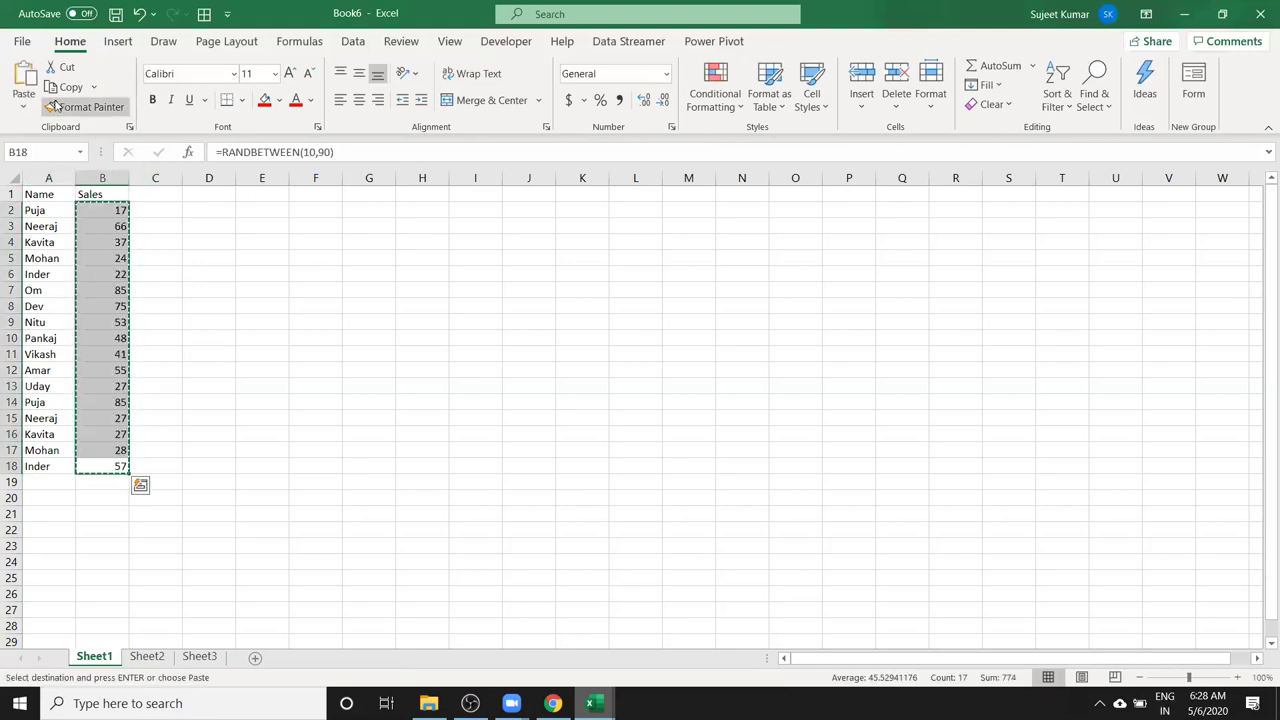
click(34, 108)
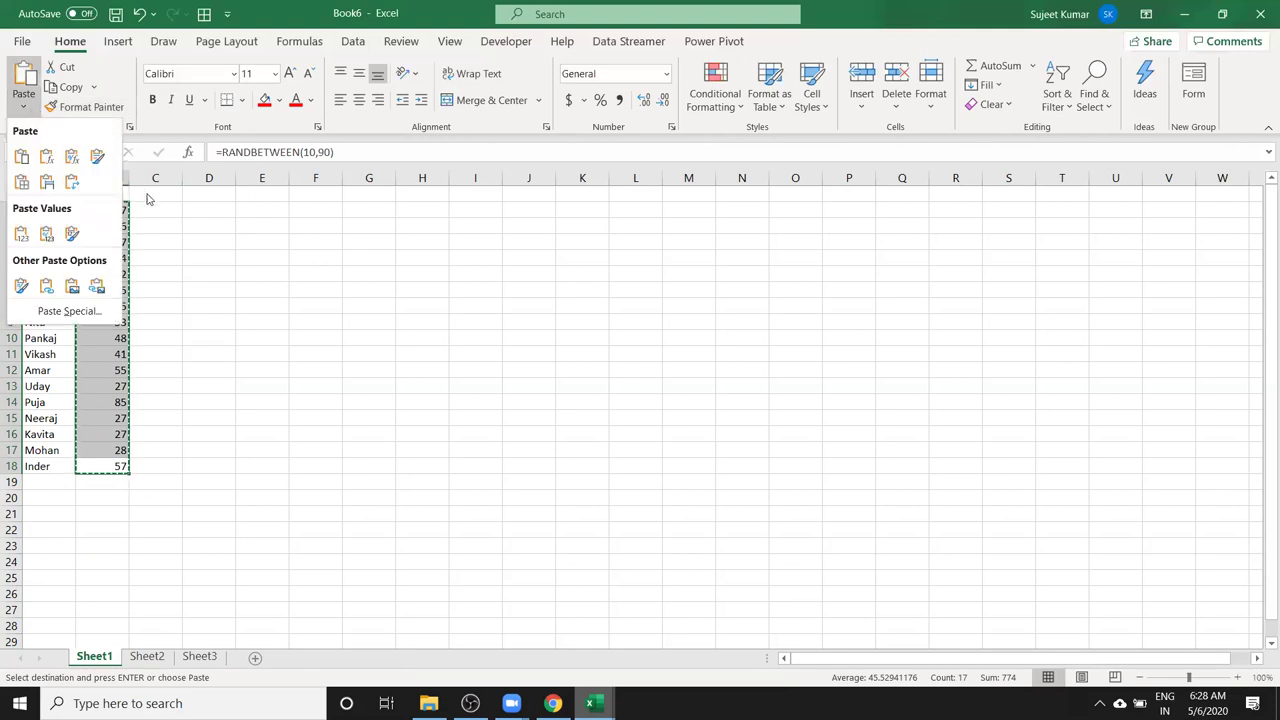
key(Escape)
drag(63, 193, 112, 465)
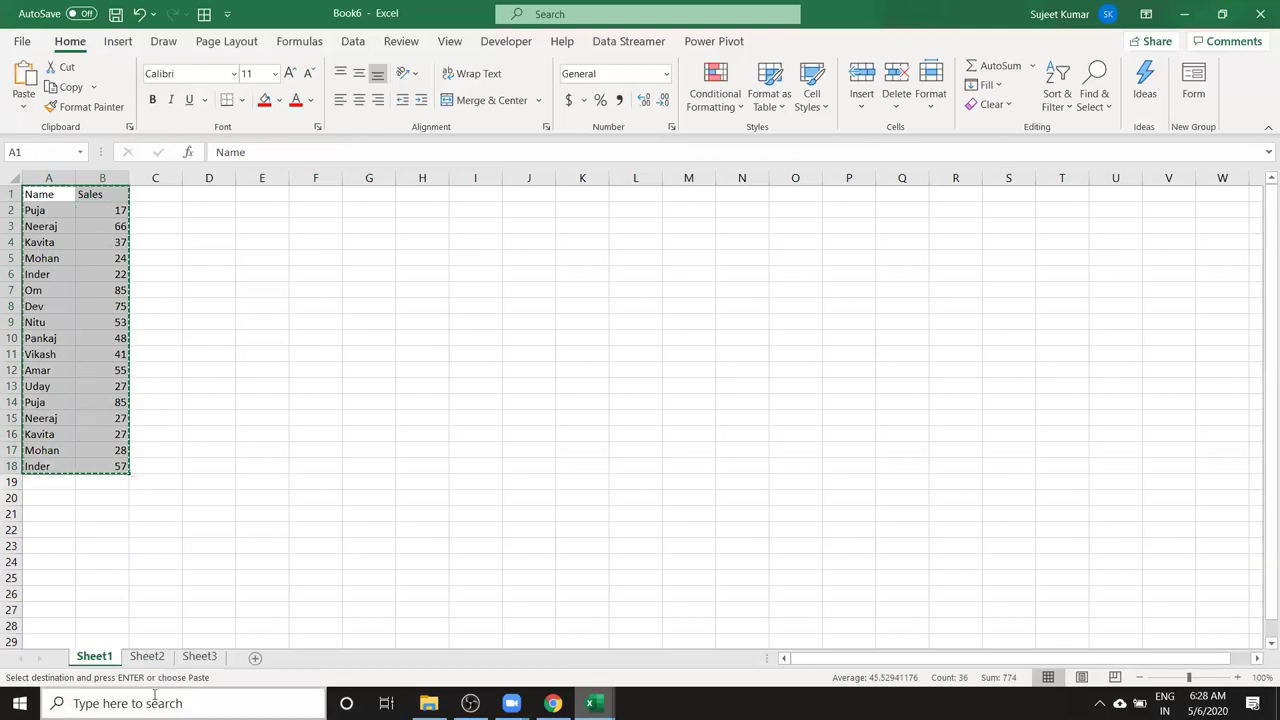
Add Sheet2 through Sheet7 and paste the Name/Sales table into each one.
click(148, 658)
key(ctrl+v)
click(200, 657)
key(ctrl+v)
key(ctrl+v)
click(253, 660)
key(ctrl+v)
click(309, 657)
key(ctrl+v)
click(358, 660)
key(ctrl+v)
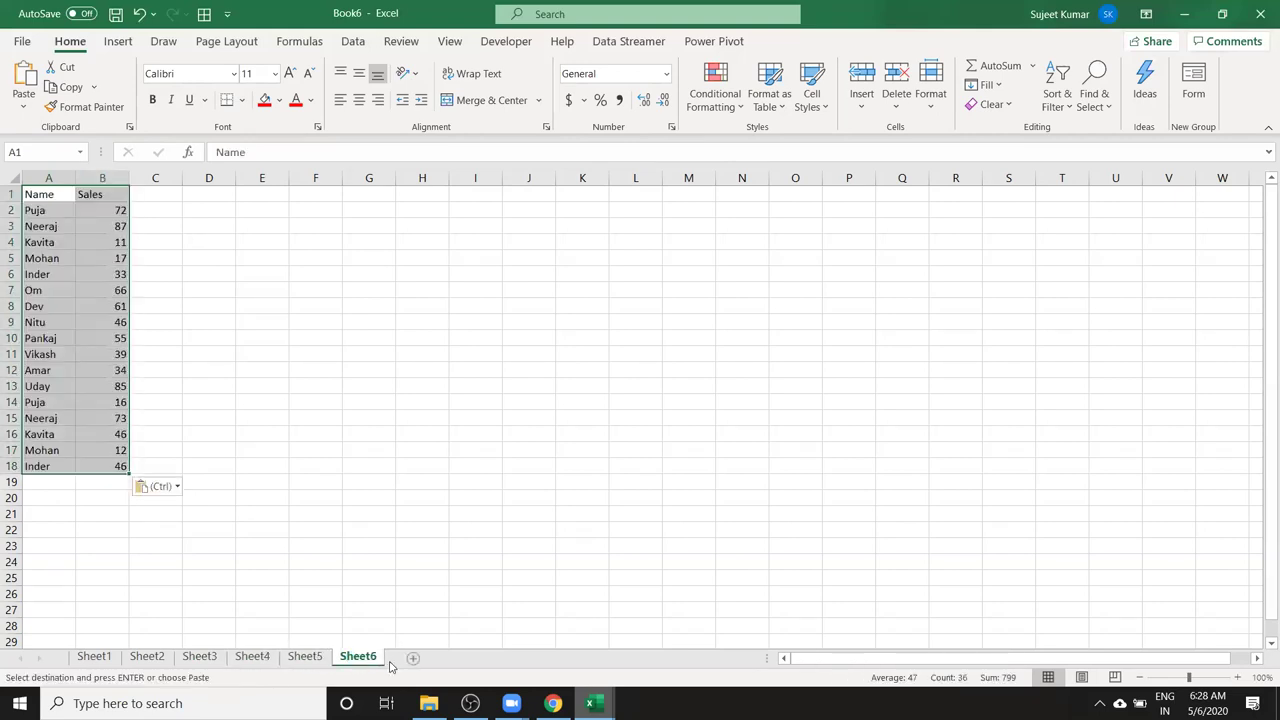
click(411, 660)
key(ctrl+v)
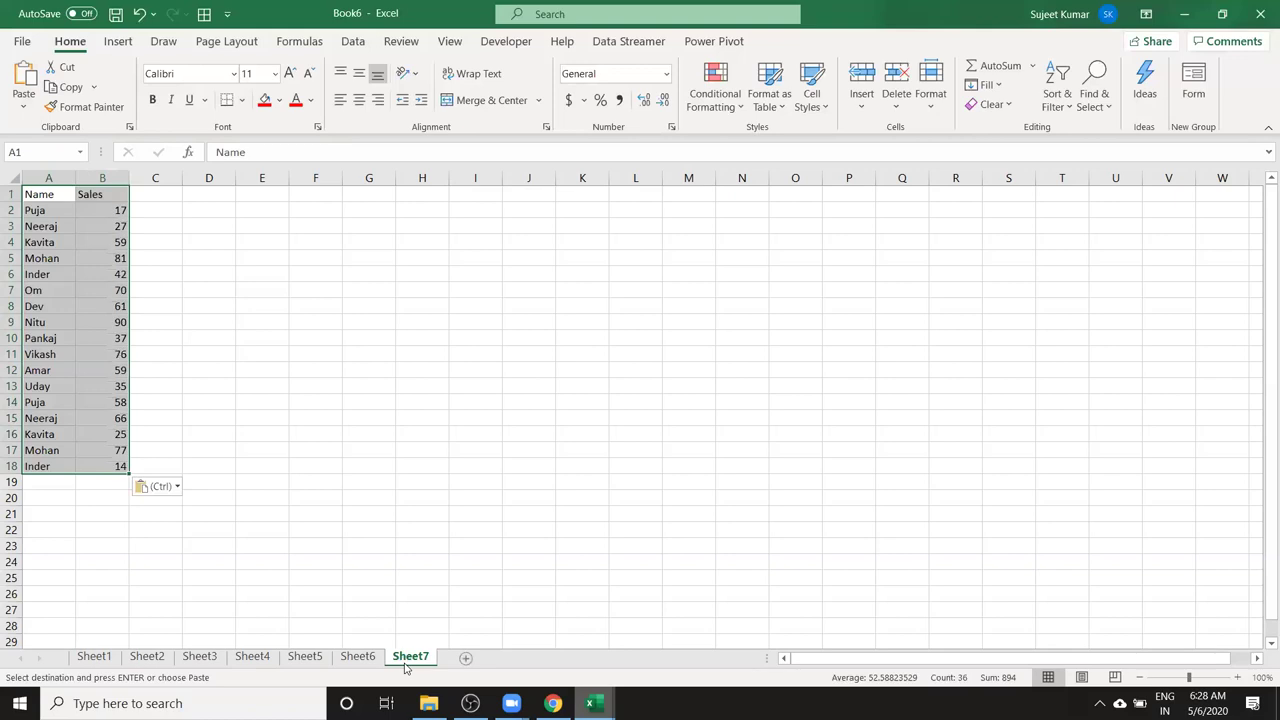
Group Sheet1 to Sheet7 and paste the tables back as fixed values.
shift+click(98, 662)
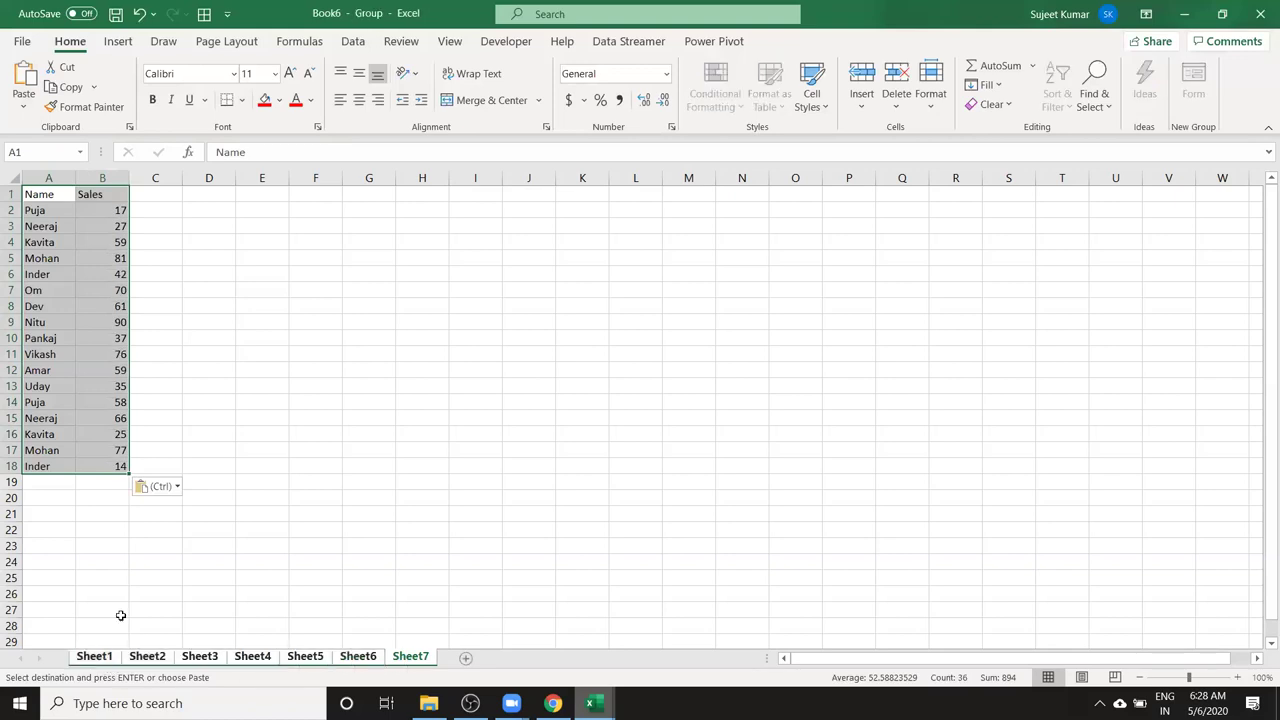
click(23, 106)
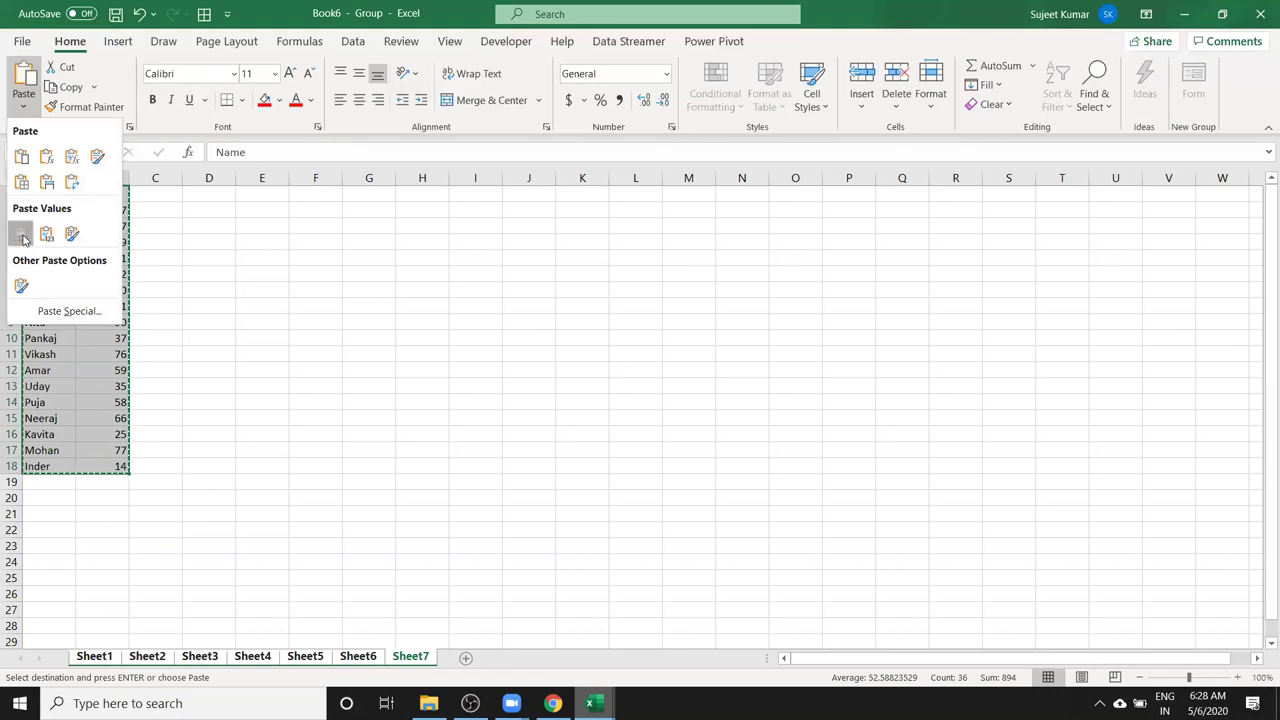
click(21, 233)
key(Escape)
click(430, 608)
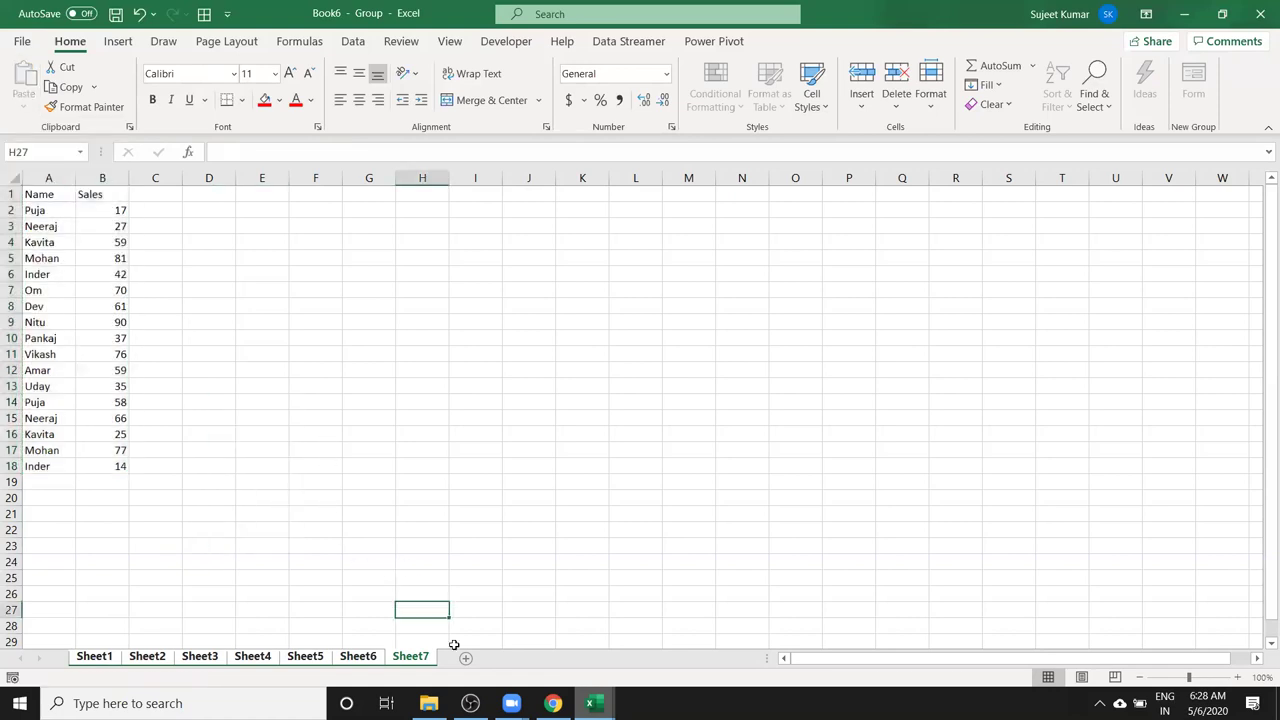
Add Sheet8 and paste Sheet1's Name/Sales table (A1:B18) into it.
click(465, 661)
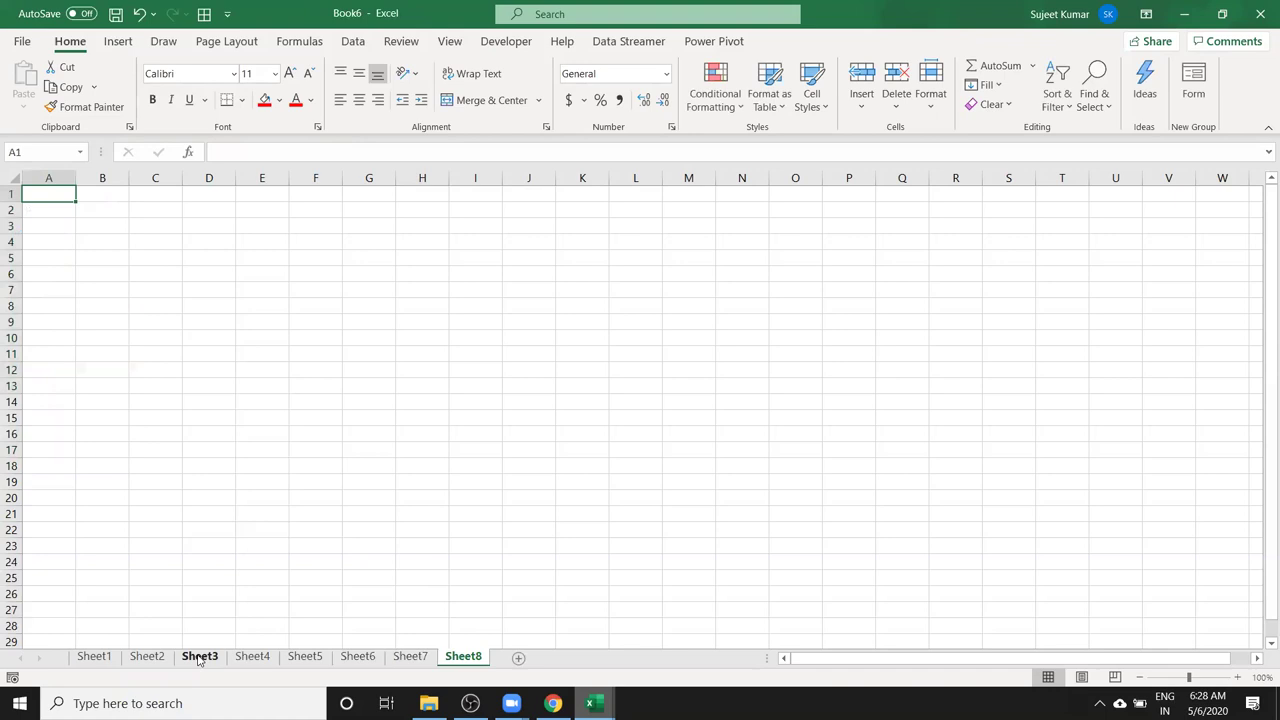
click(88, 657)
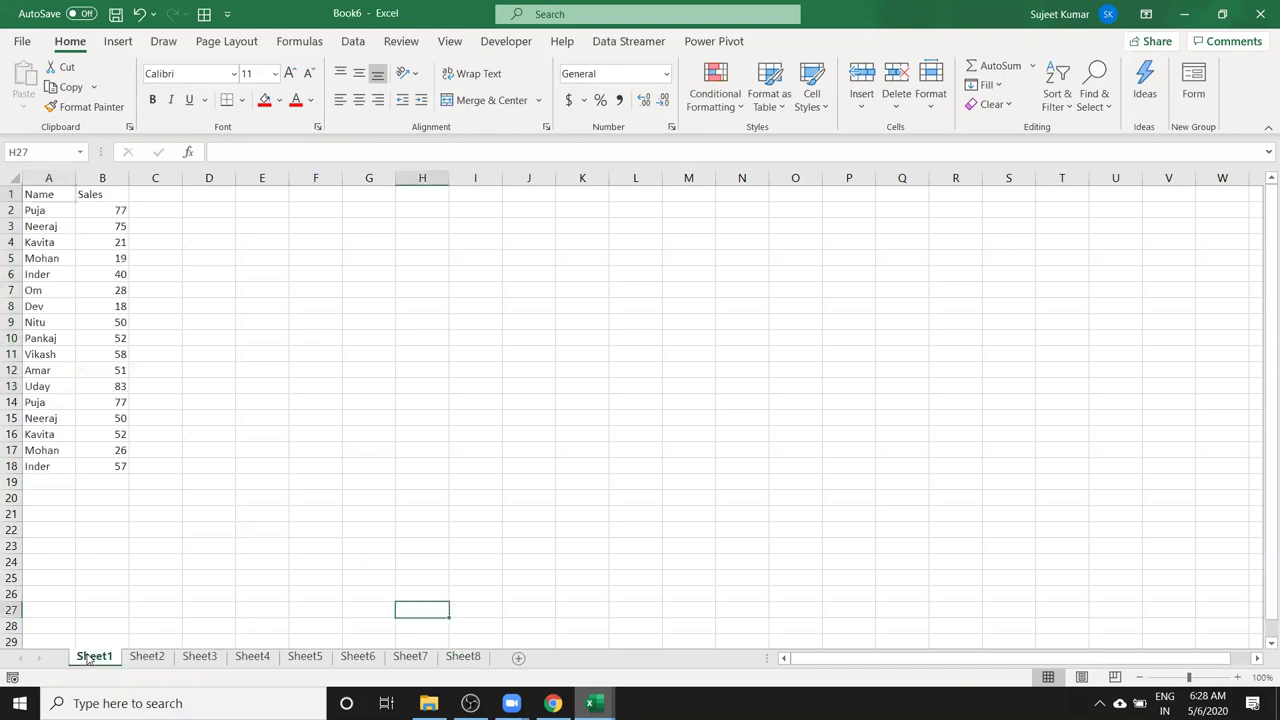
click(30, 196)
key(ctrl+a)
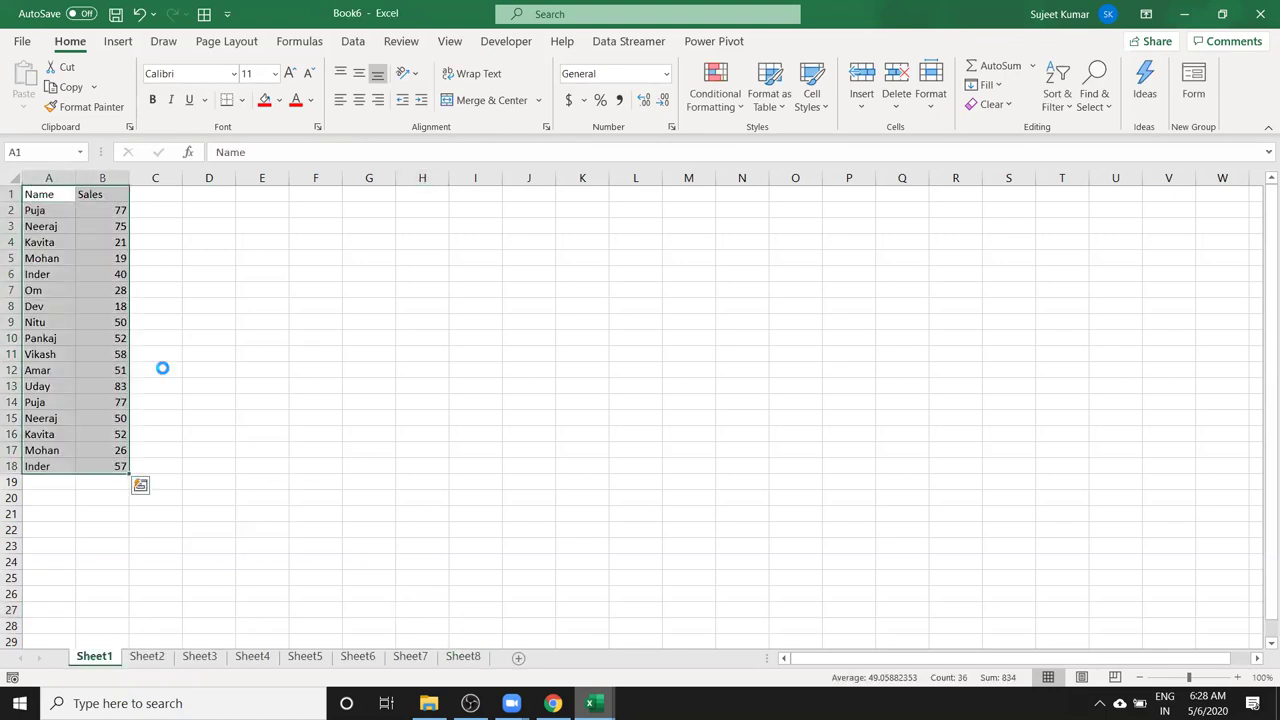
key(ctrl+c)
click(463, 657)
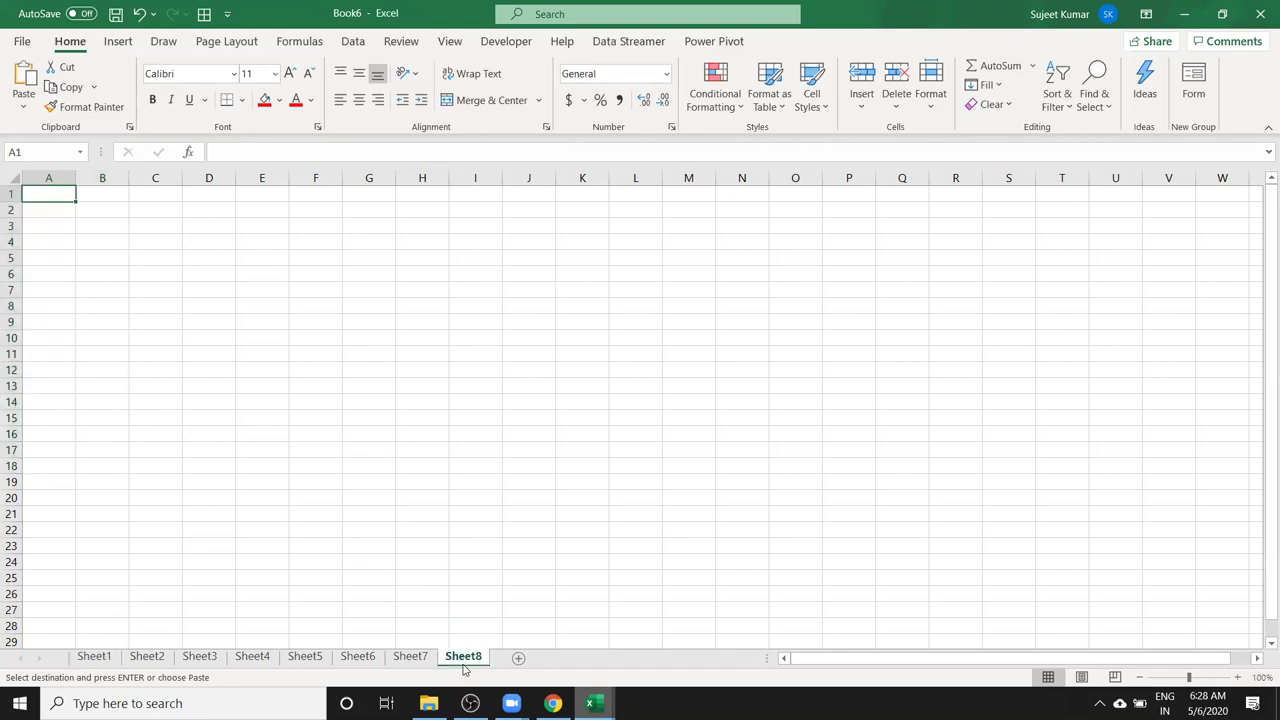
ctrl+click(428, 660)
key(ctrl+v)
Select Sheet2's table, then pick cell A19 on Sheet8 below the first table.
click(147, 657)
click(58, 196)
key(ctrl+a)
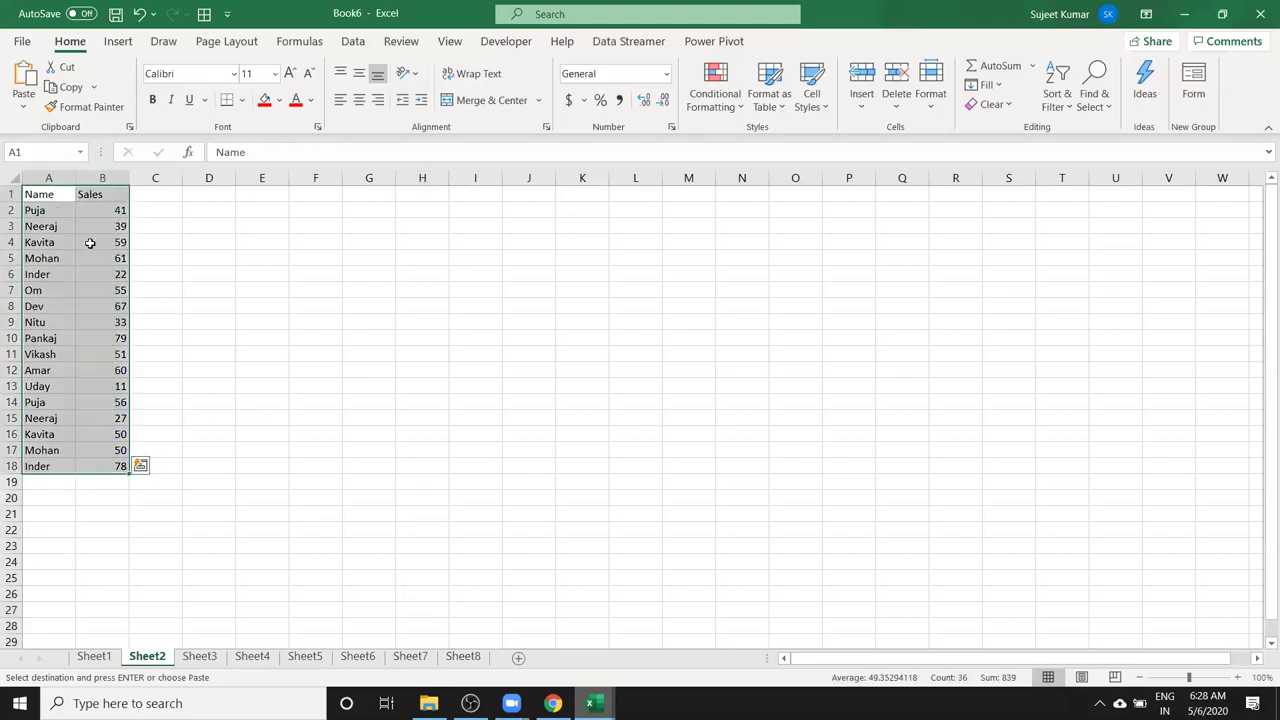
click(463, 657)
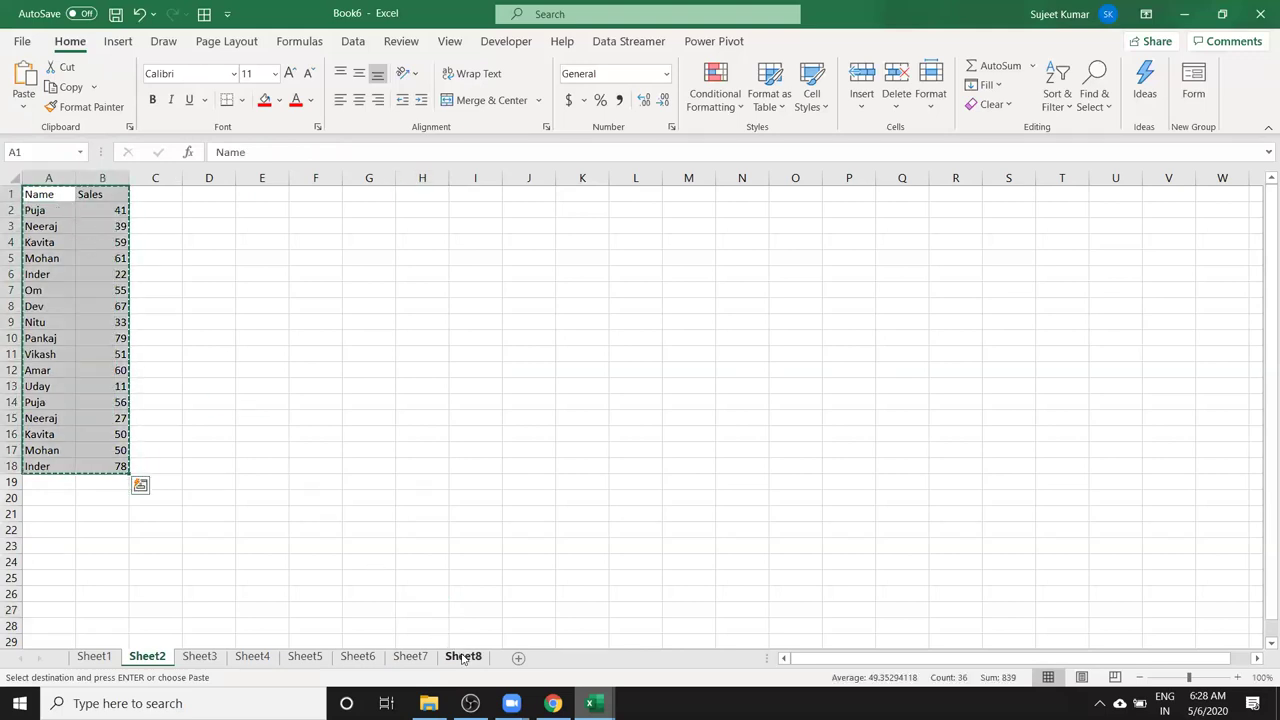
click(100, 229)
click(52, 483)
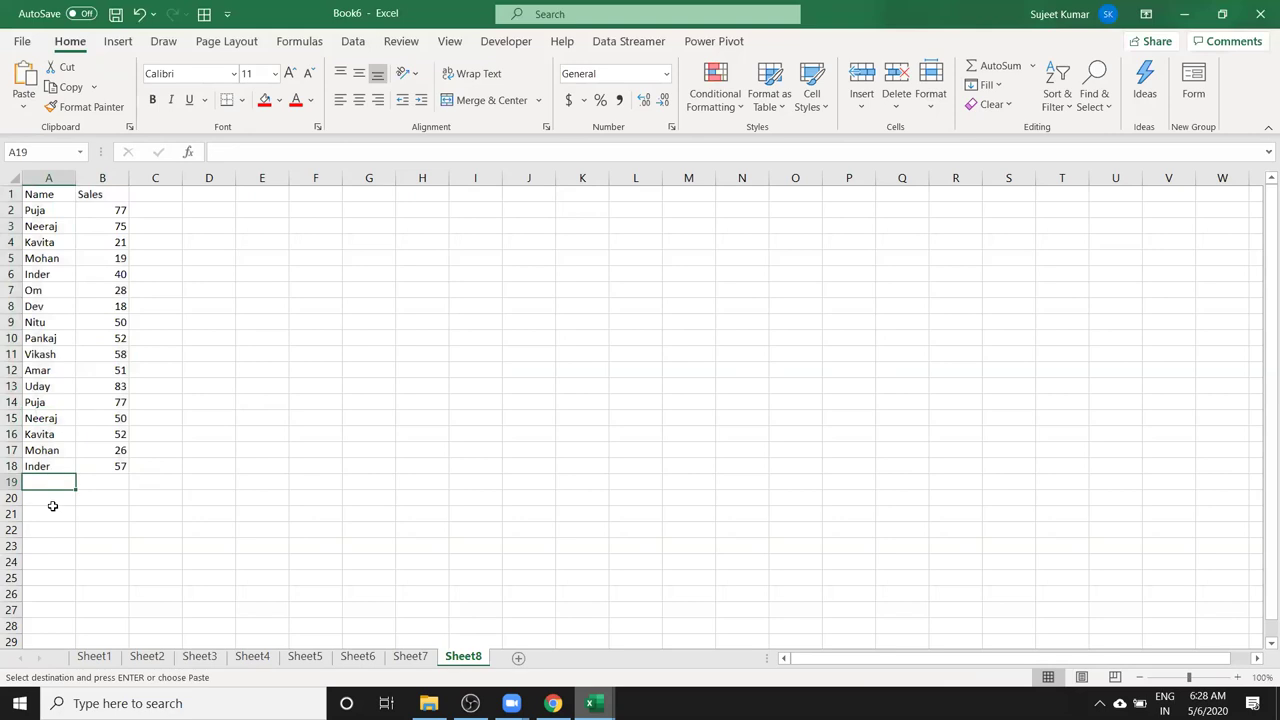
Stack Sheet2's table at A19 and Sheet3's table at A37 on Sheet8.
key(ctrl+v)
scroll(124, 530, down, 3)
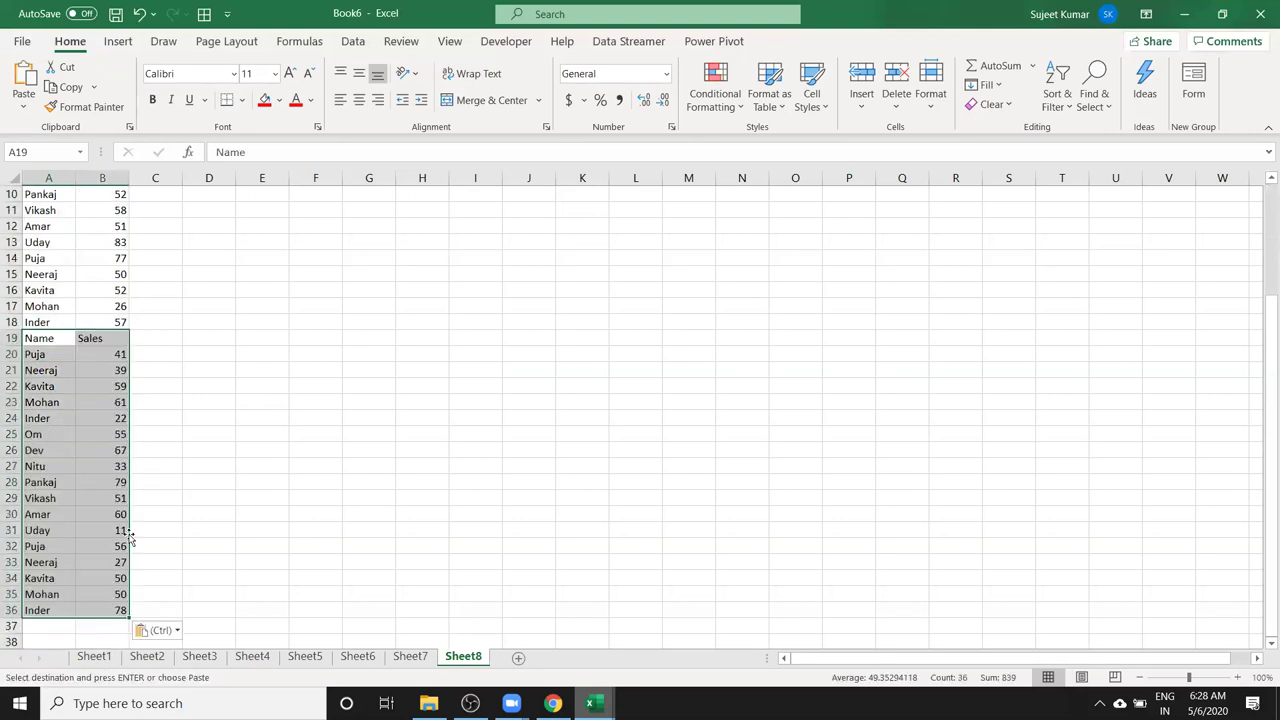
click(147, 657)
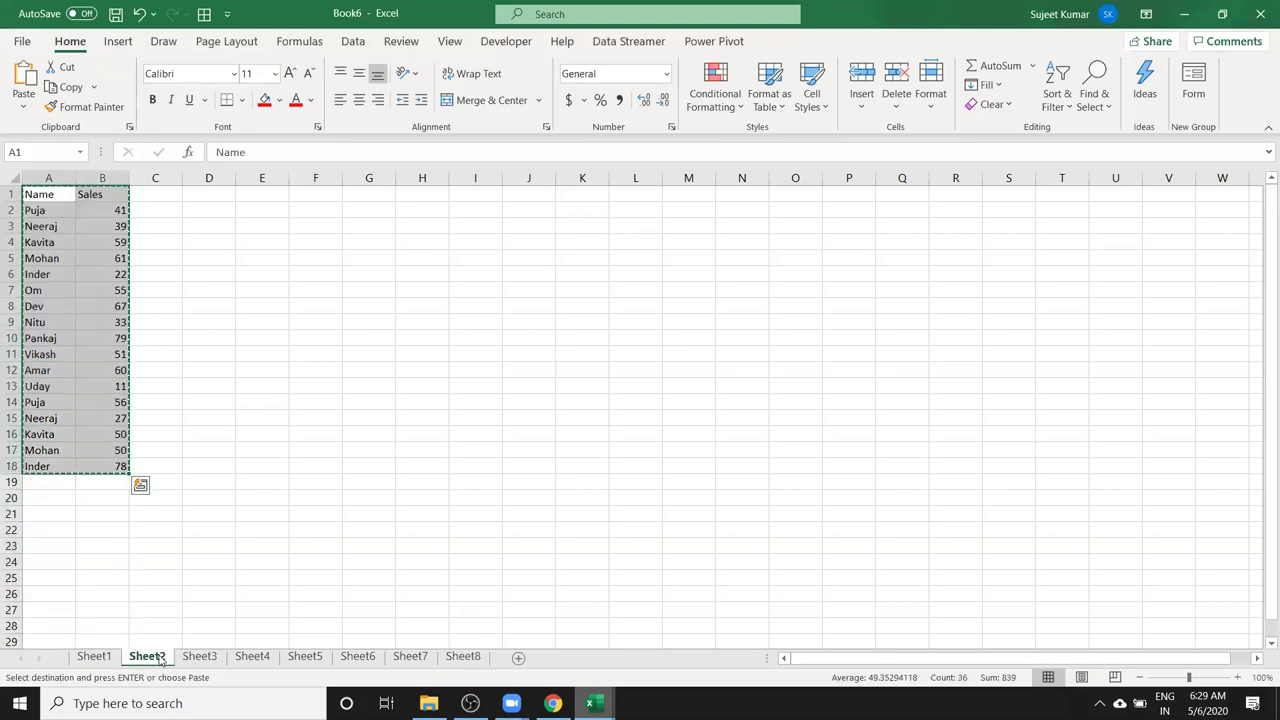
click(199, 657)
click(55, 196)
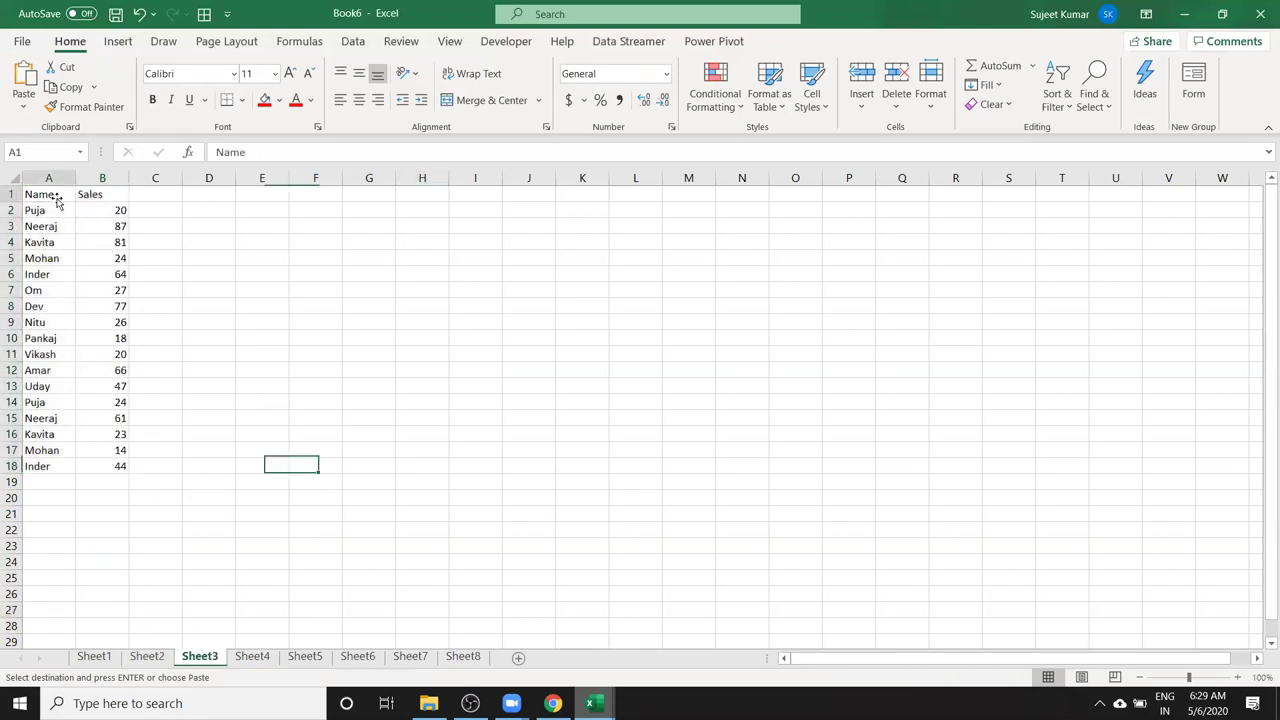
key(ctrl+a)
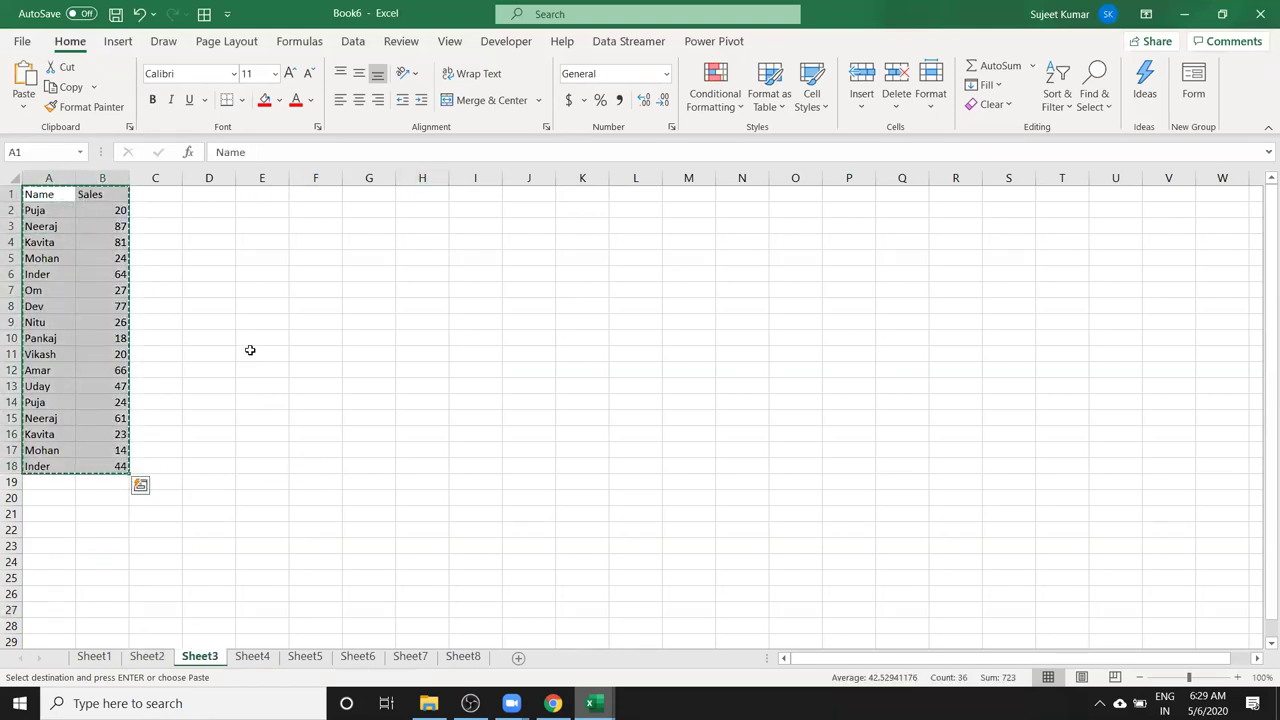
click(462, 657)
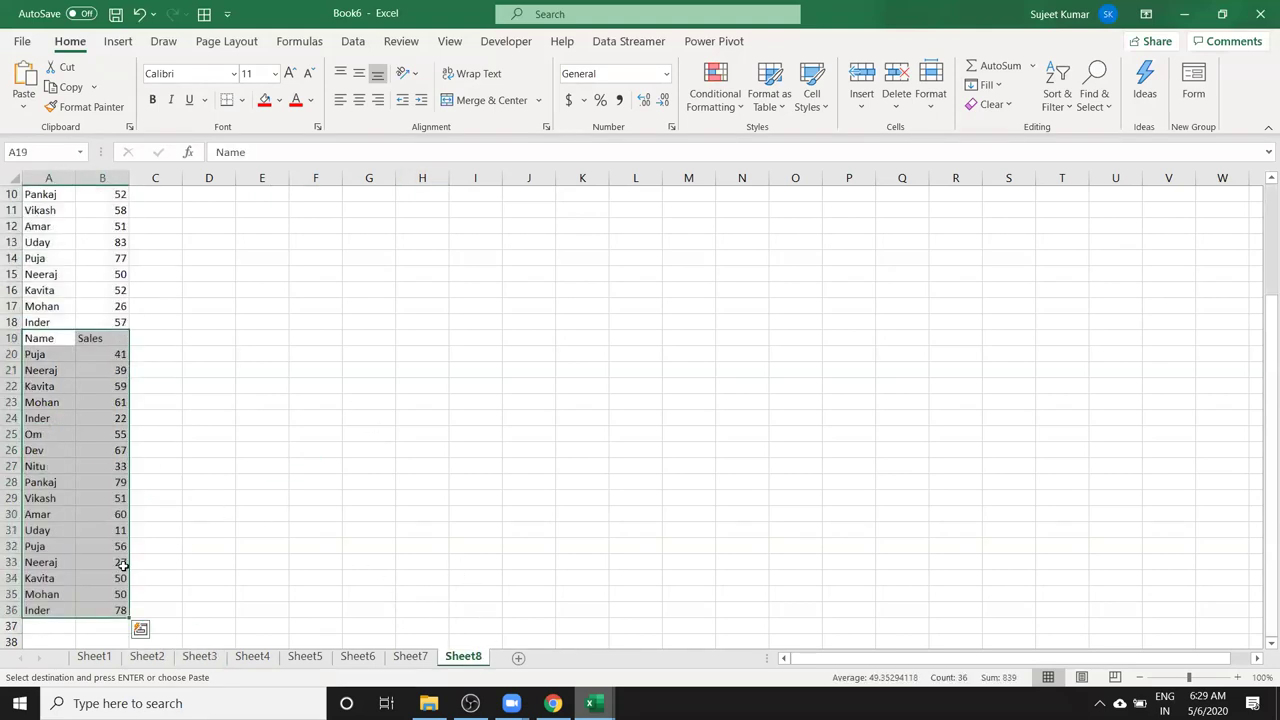
click(70, 624)
key(ctrl+v)
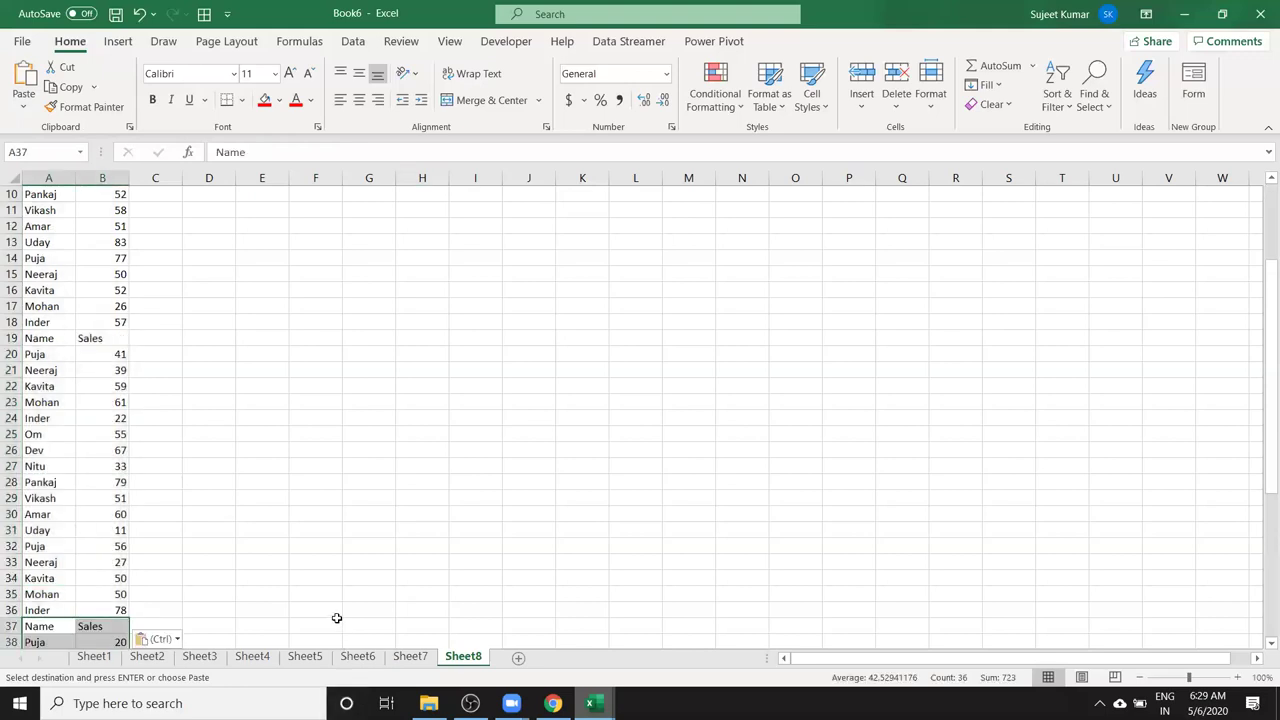
Clear everything in columns A and B of Sheet8.
scroll(335, 616, down, 5)
scroll(335, 618, down, 2)
scroll(335, 618, up, 2)
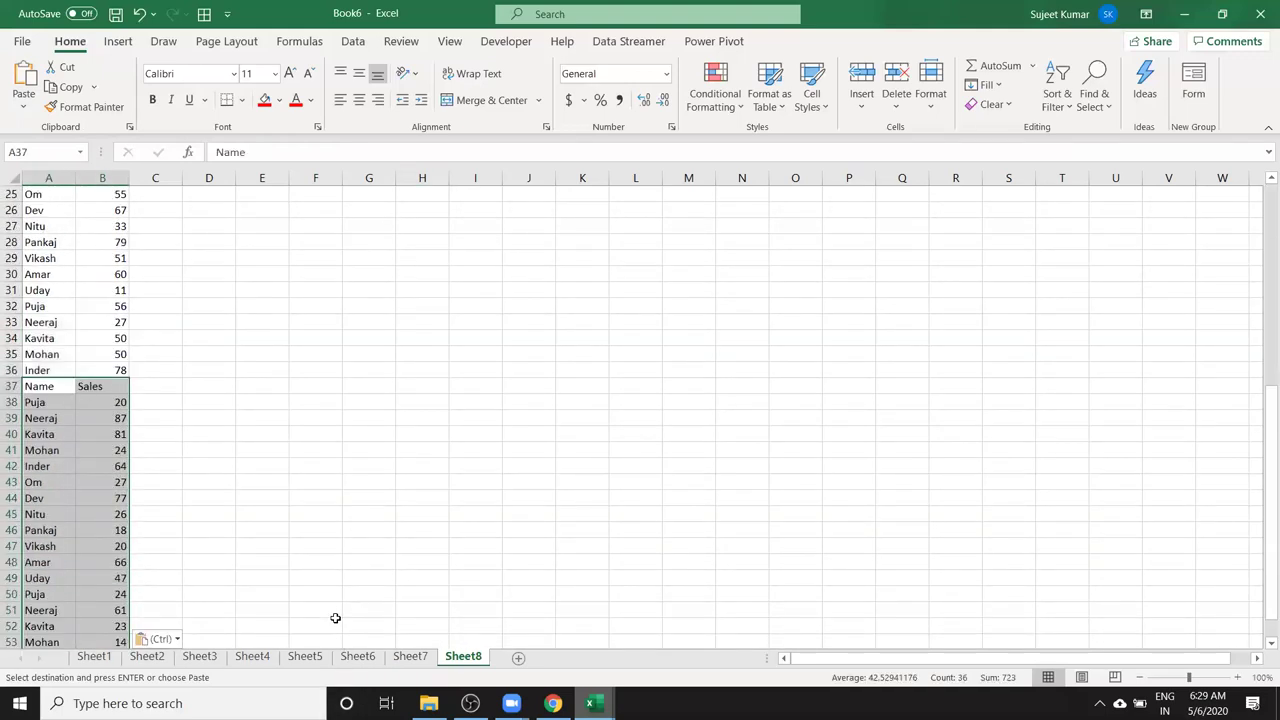
scroll(335, 618, up, 6)
scroll(335, 618, up, 3)
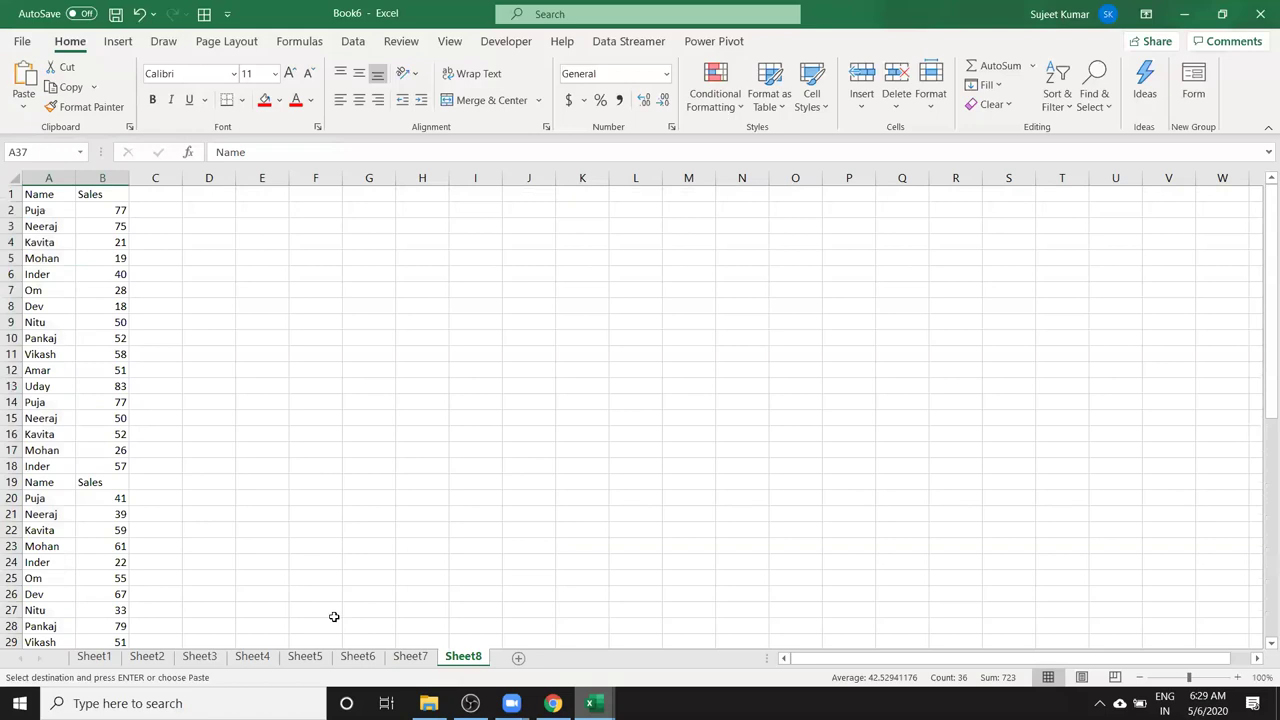
click(41, 209)
drag(48, 178, 100, 178)
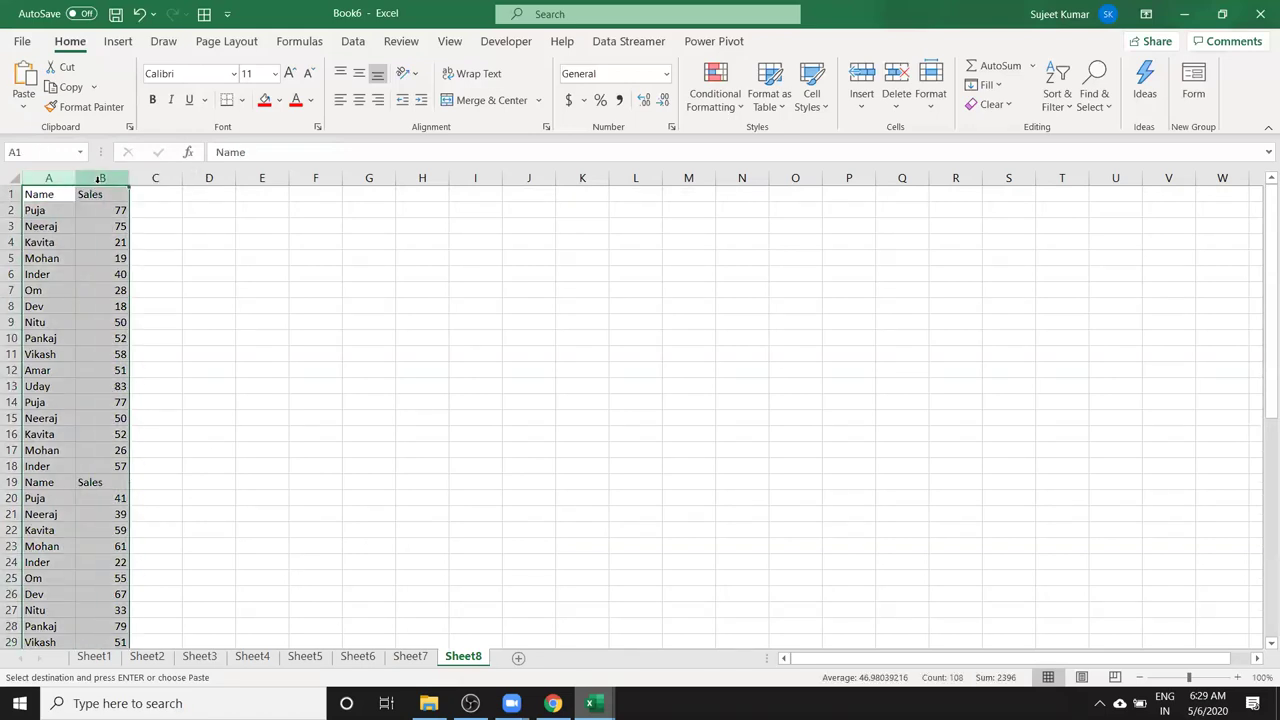
key(Delete)
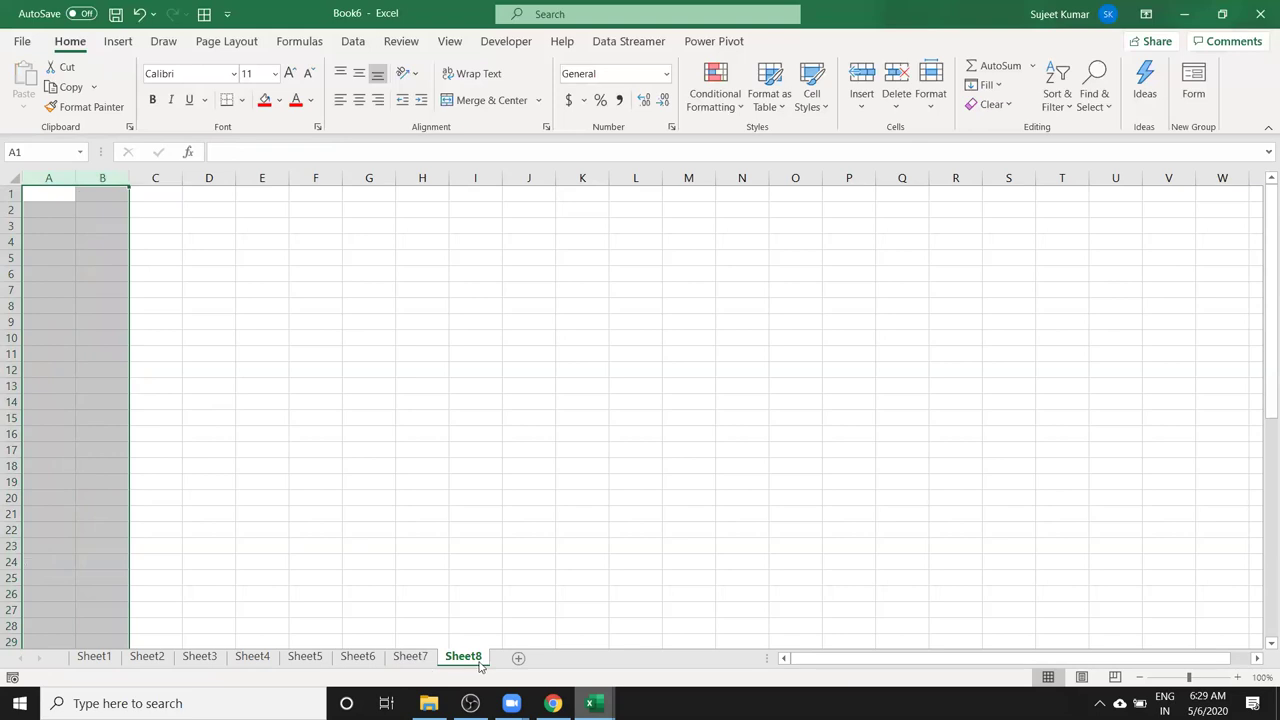
Rename Sheet8 to 'Data', return to Sheet1 and show the Office Clipboard pane.
double_click(478, 658)
text(Data)
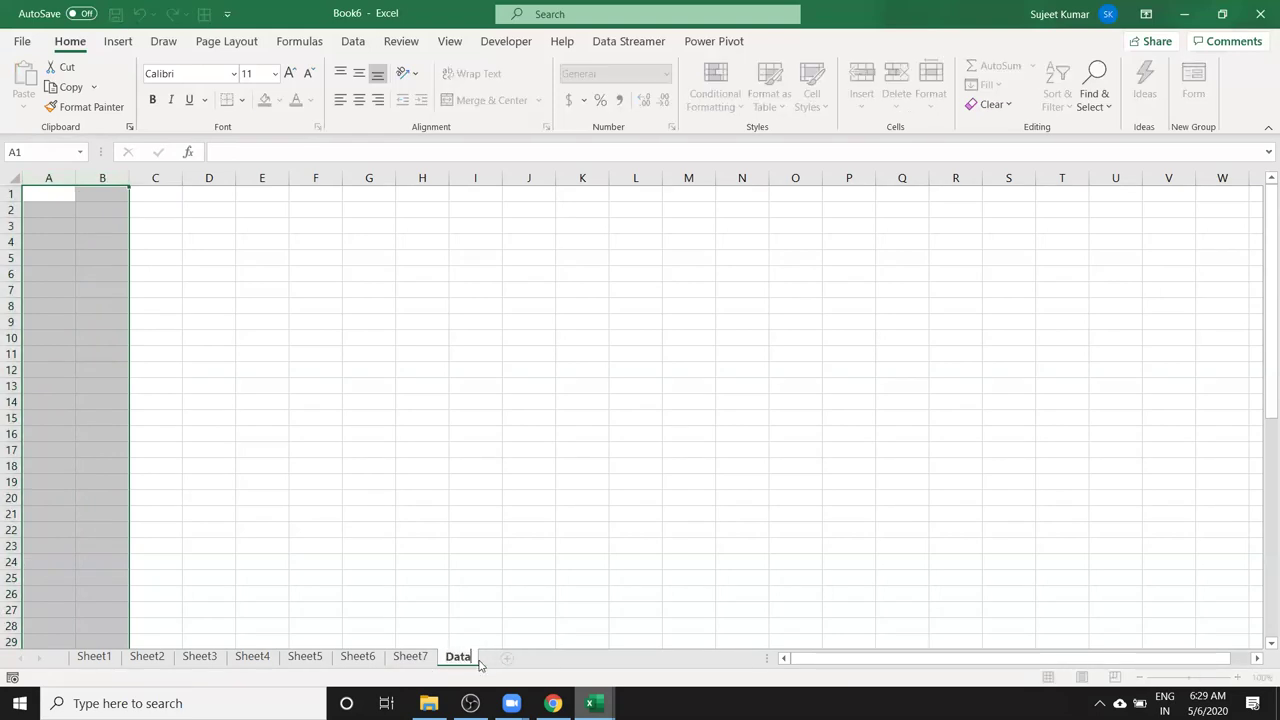
click(491, 543)
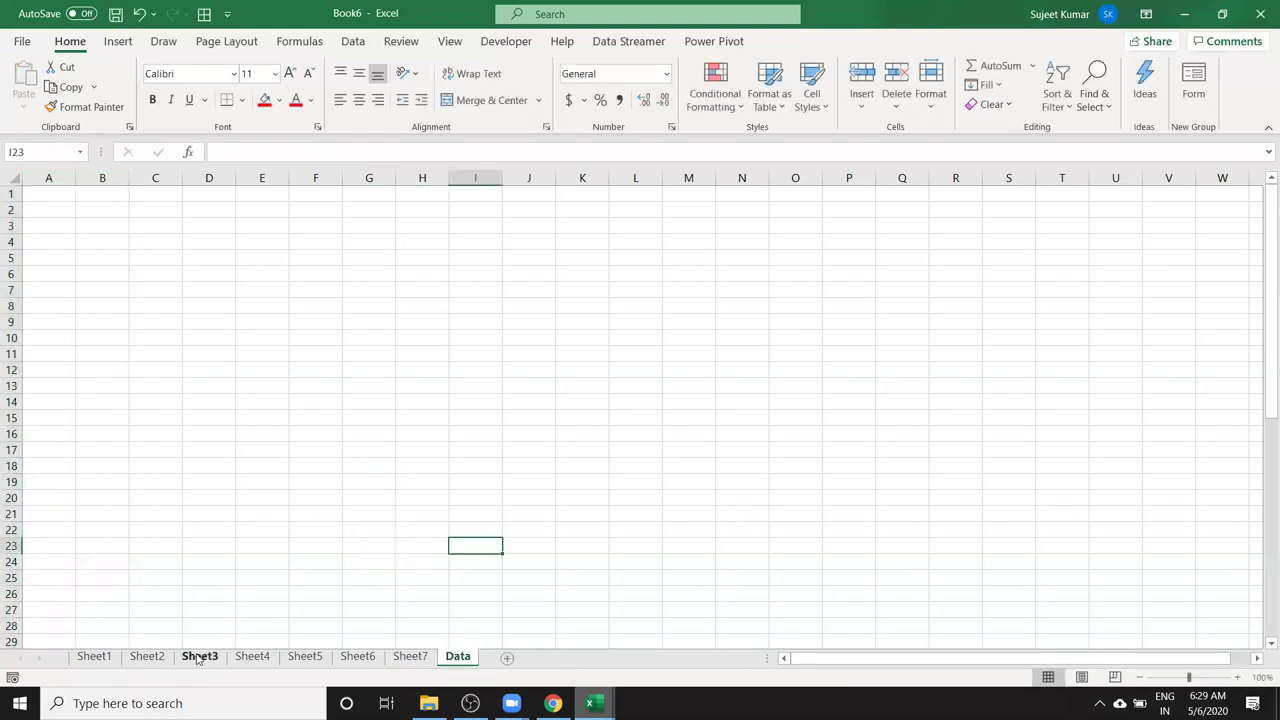
click(100, 645)
click(107, 656)
click(160, 288)
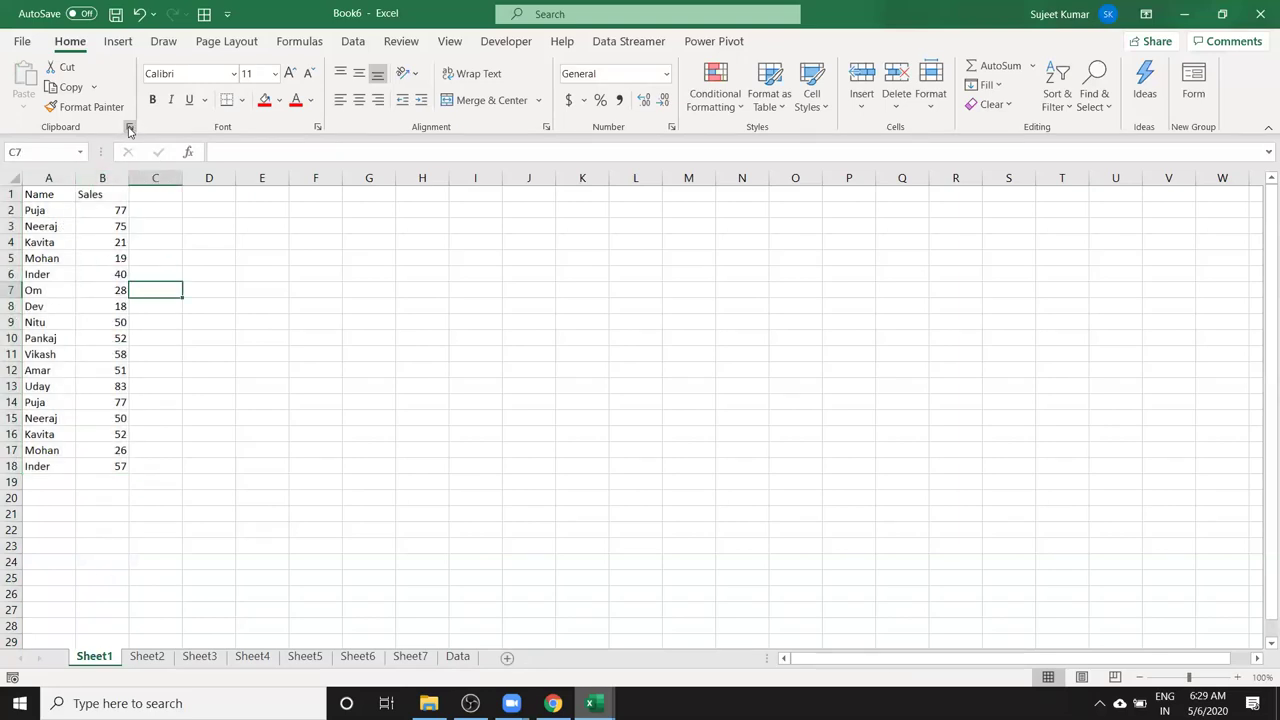
click(129, 129)
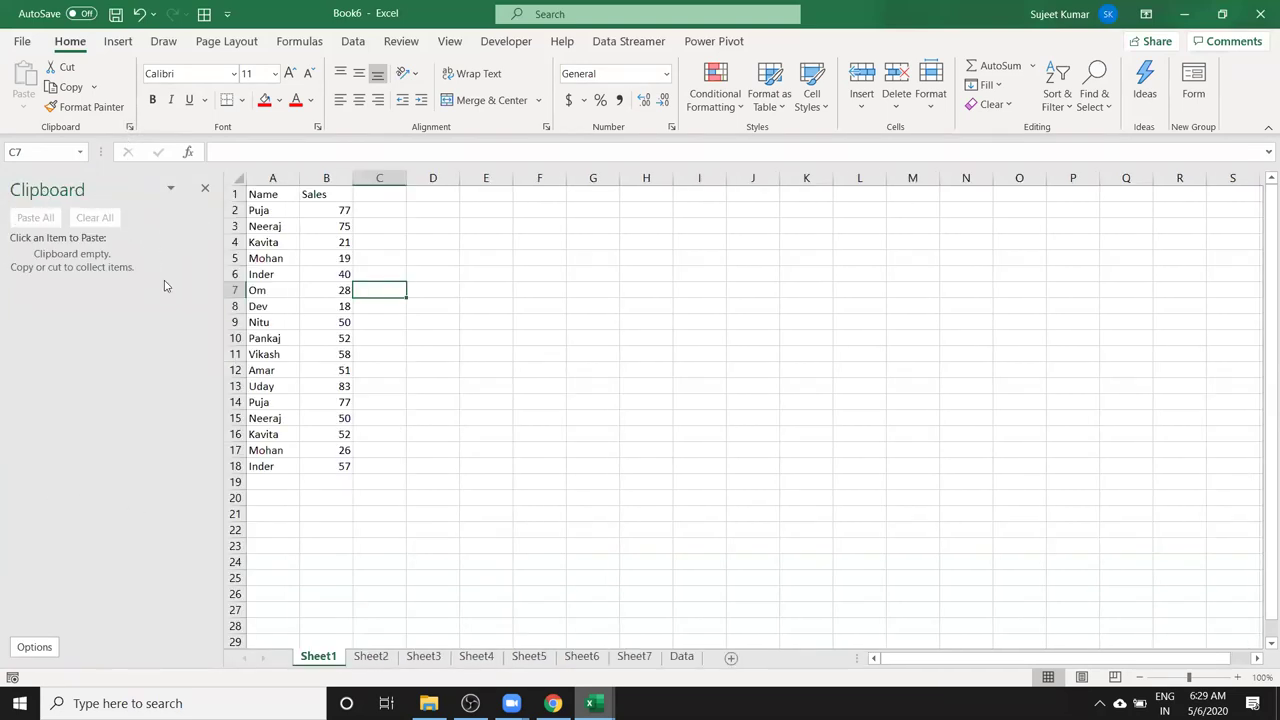
Copy the Name/Sales tables of Sheet1, Sheet2 and Sheet3 to the Office Clipboard.
click(272, 192)
key(ctrl+shift+Right)
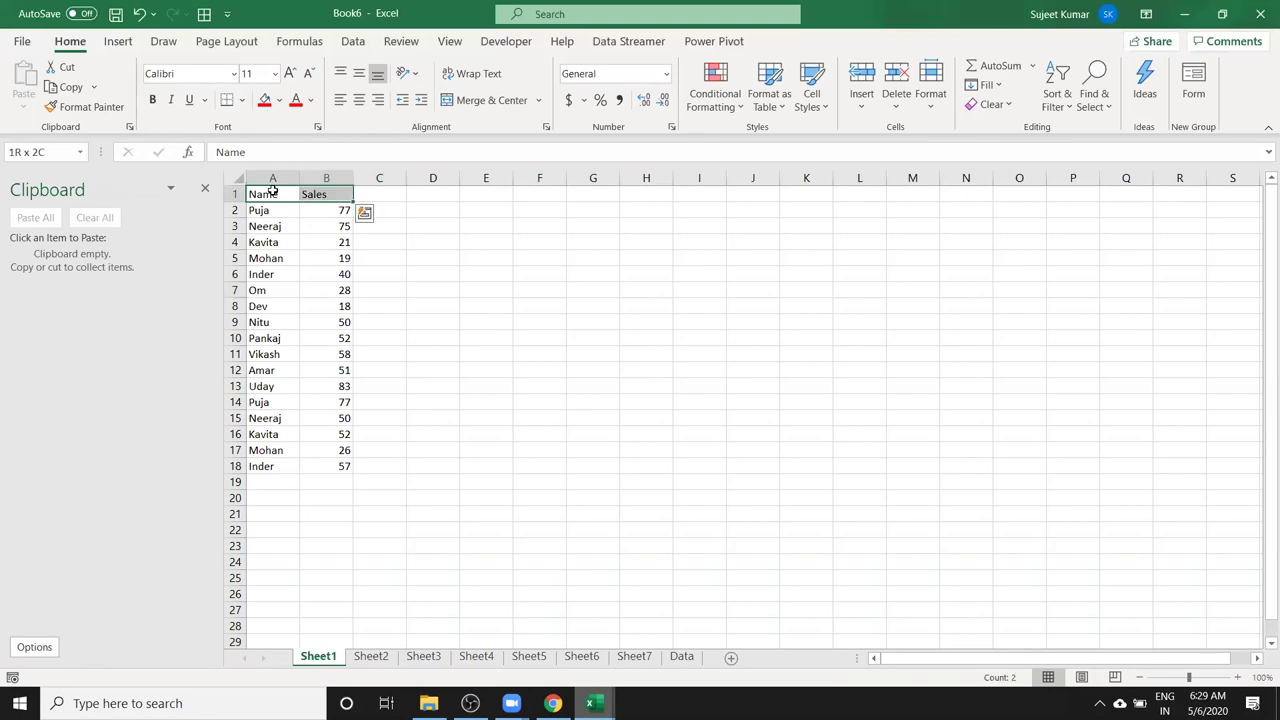
key(ctrl+shift+Down)
key(ctrl+c)
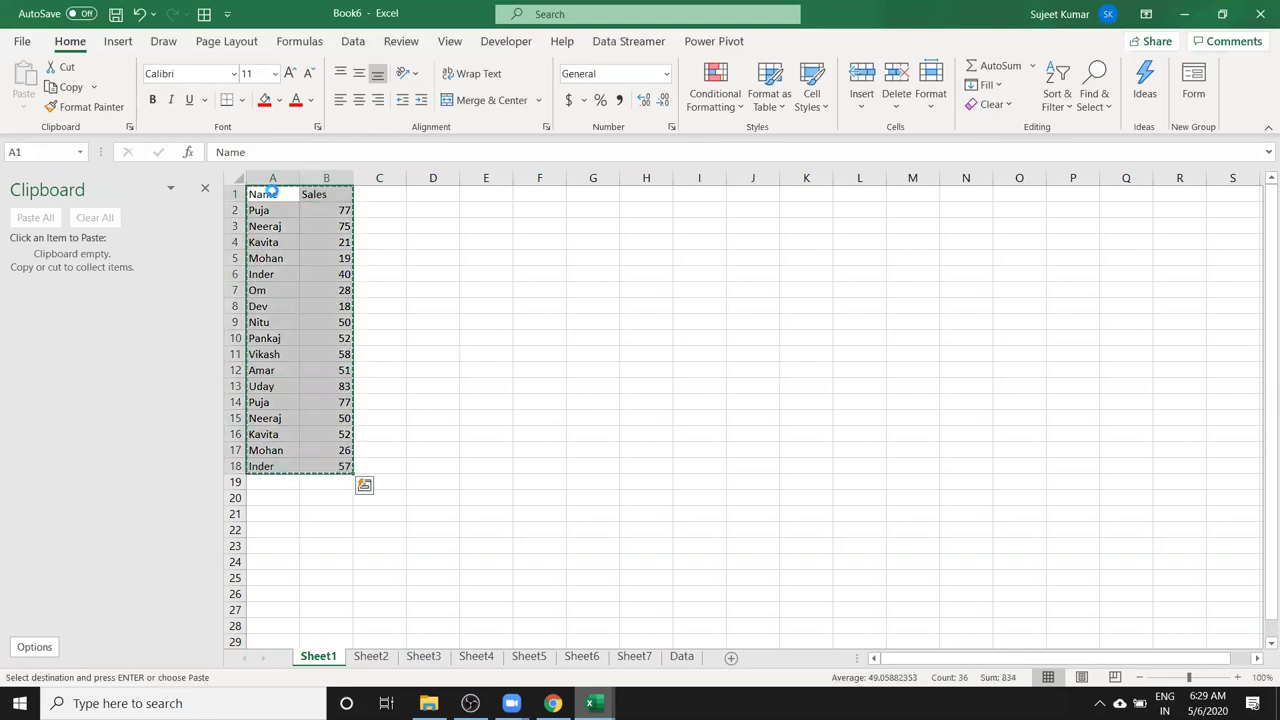
key(ctrl+Page_Down)
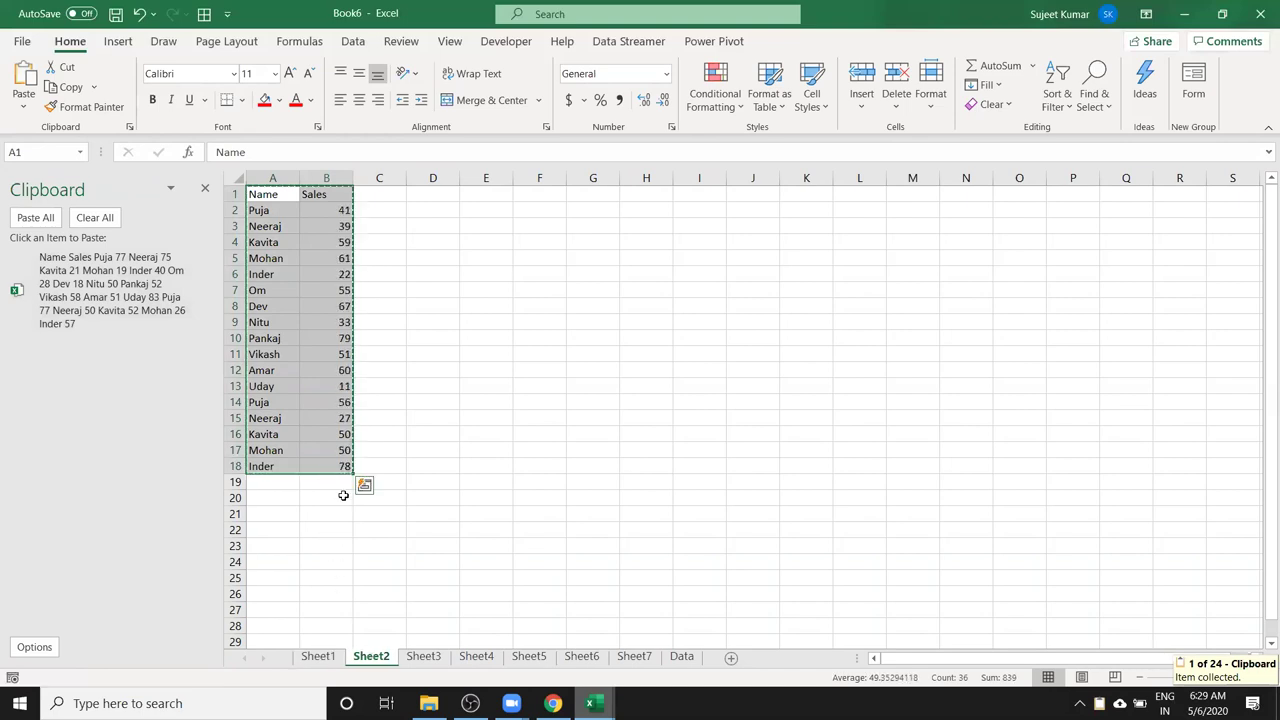
key(ctrl+c)
click(420, 660)
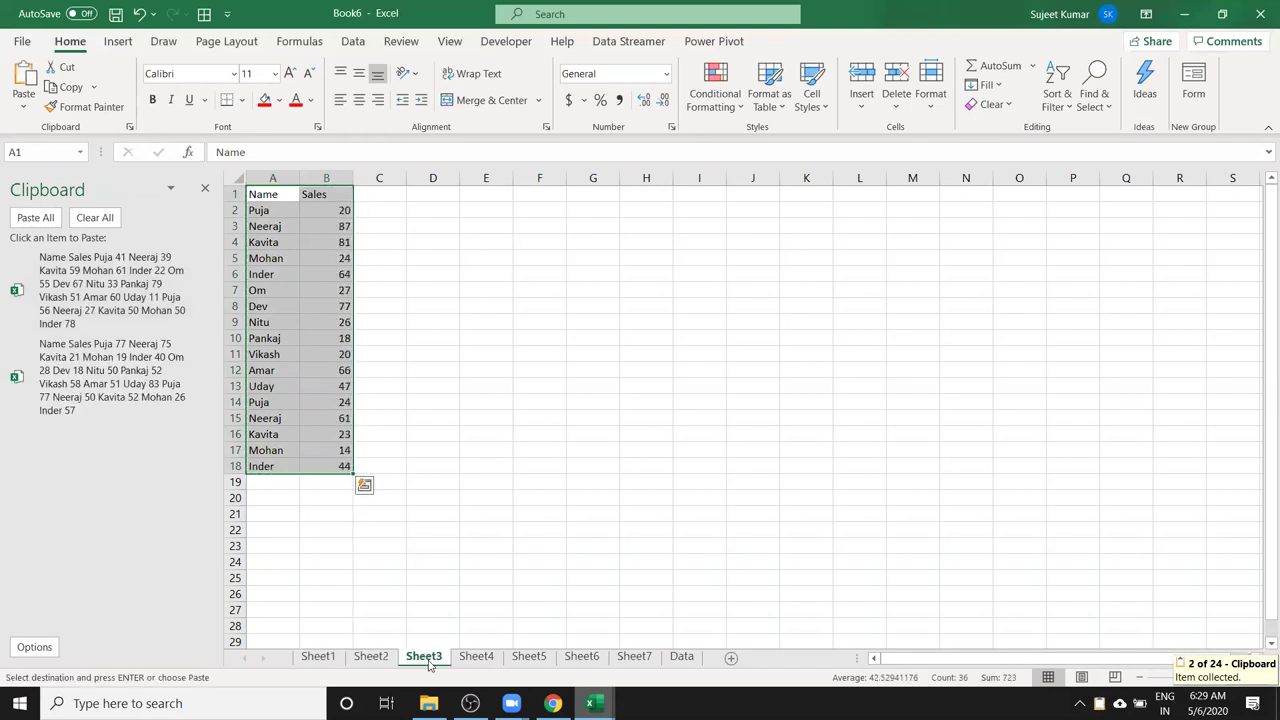
key(ctrl+c)
Copy Sheet4's and Sheet5's Name/Sales tables to the Office Clipboard.
click(476, 658)
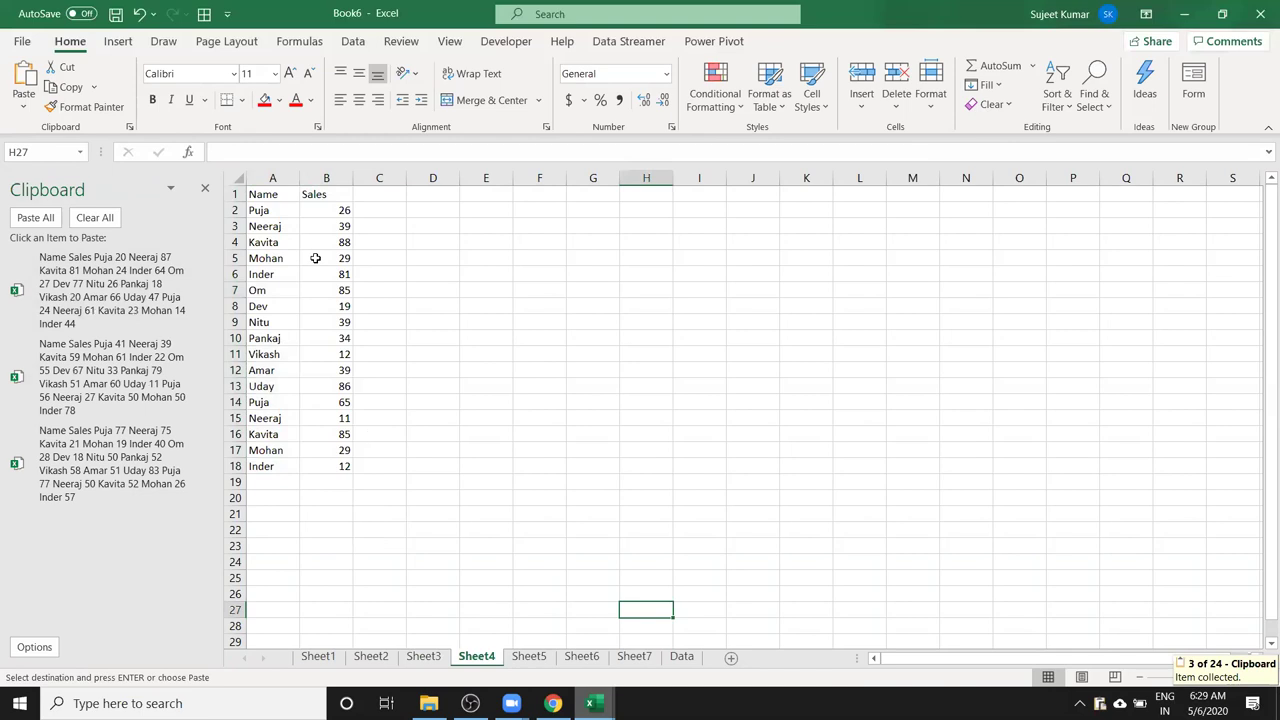
click(285, 199)
key(ctrl+a)
key(ctrl+c)
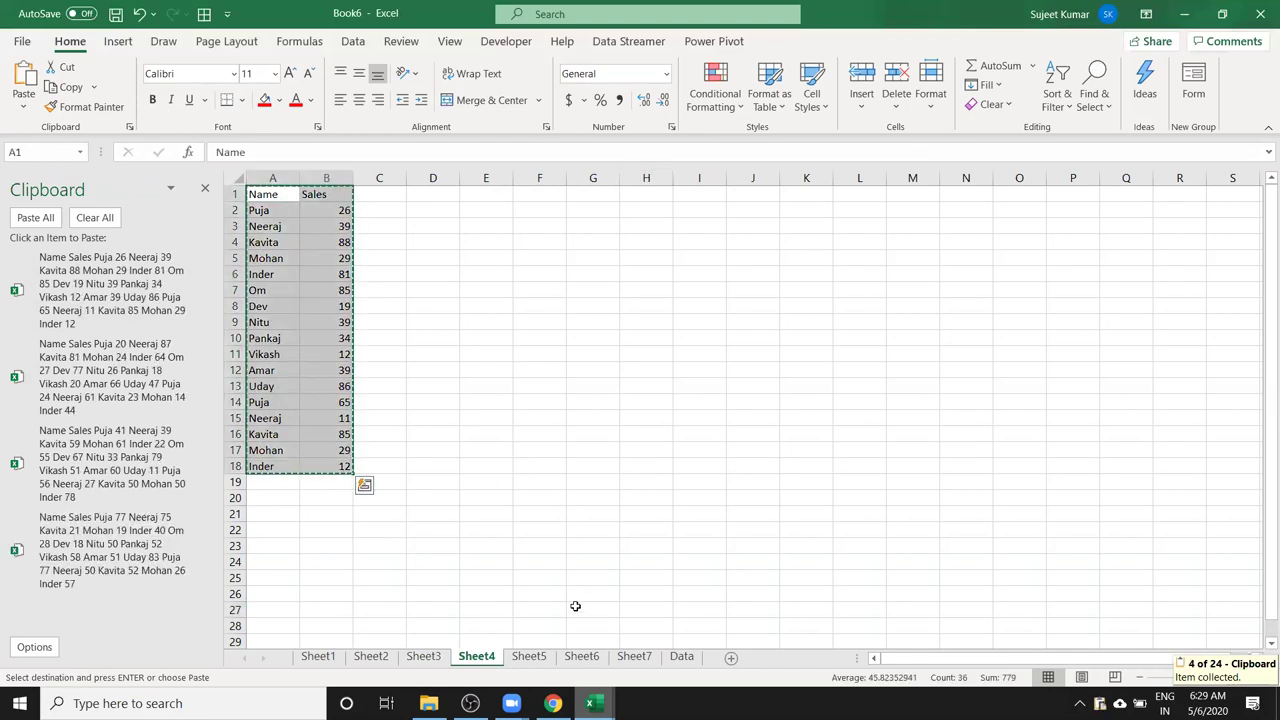
click(529, 657)
click(260, 193)
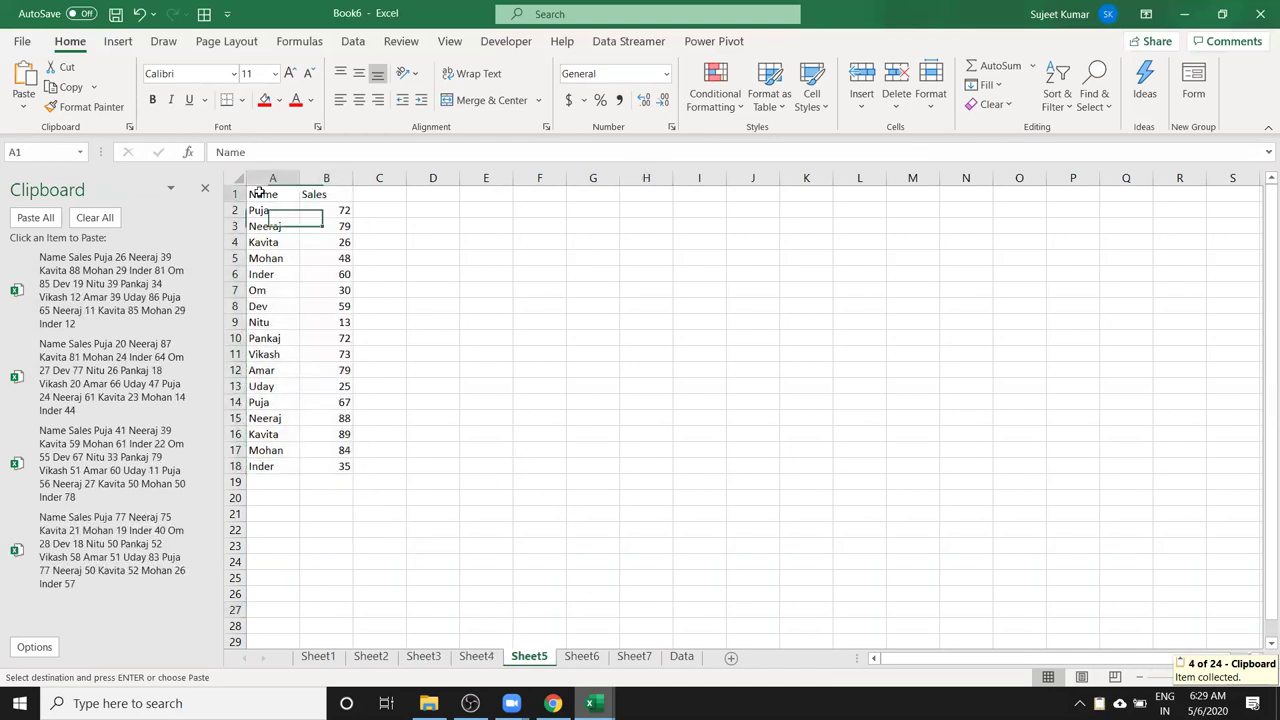
key(ctrl+a)
key(ctrl+c)
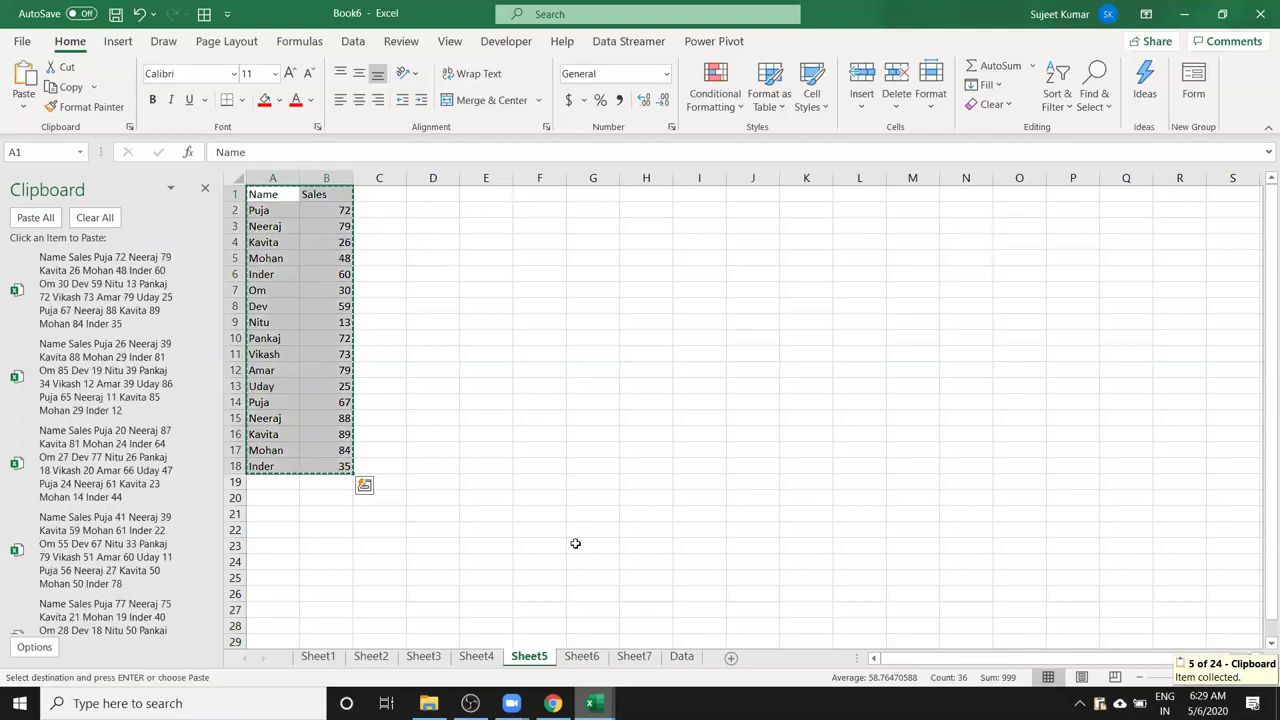
Copy Sheet6's and Sheet7's tables to the clipboard, then go to the empty Data sheet.
click(581, 656)
click(285, 212)
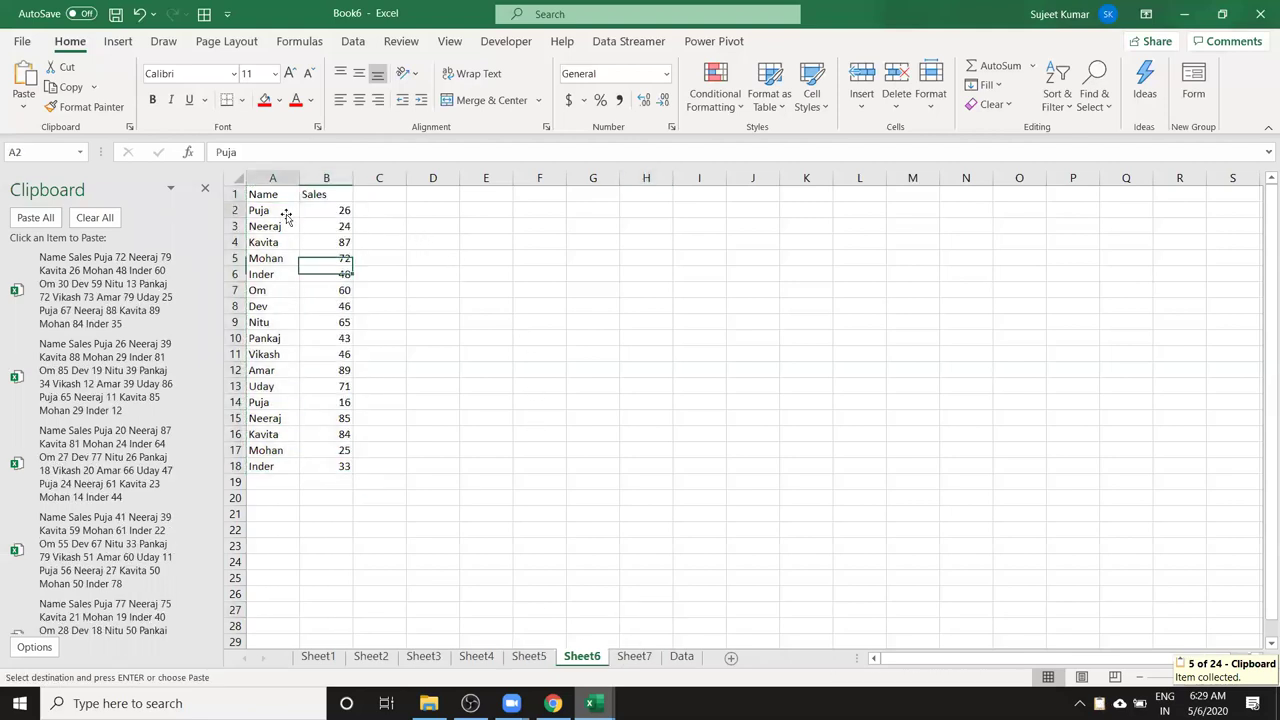
key(ctrl+a)
key(ctrl+v)
key(ctrl+c)
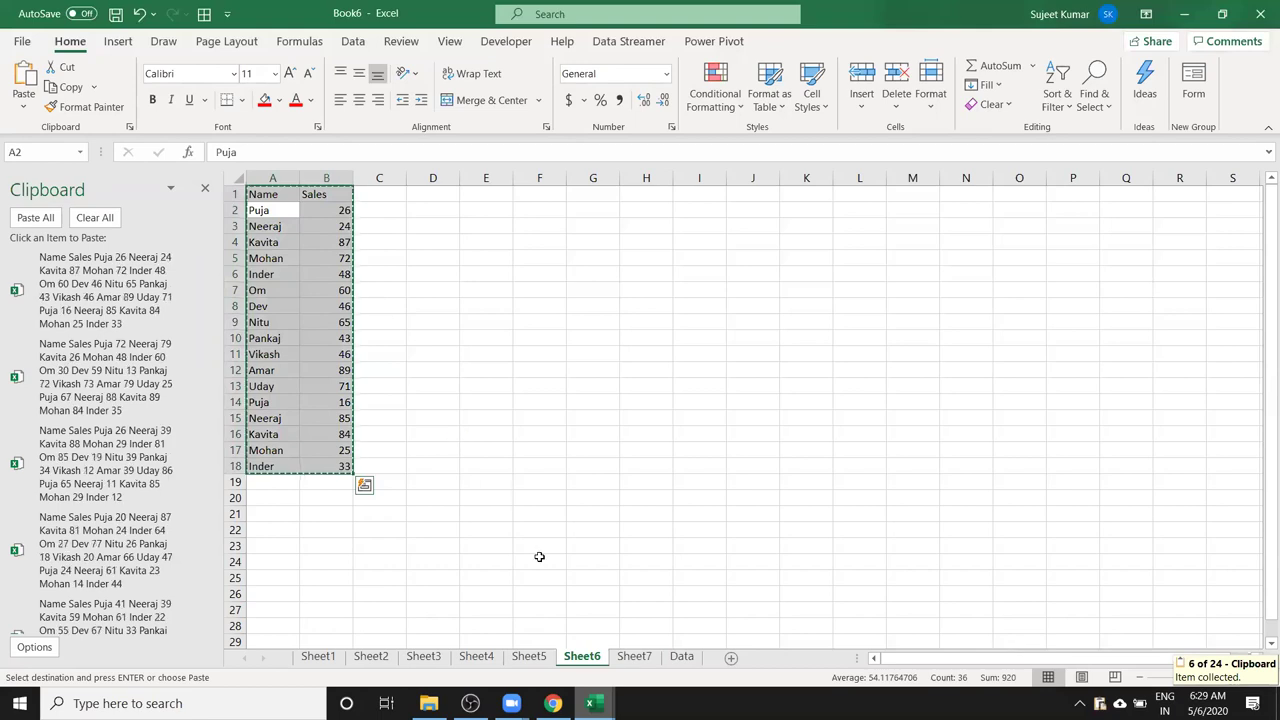
click(634, 656)
click(304, 258)
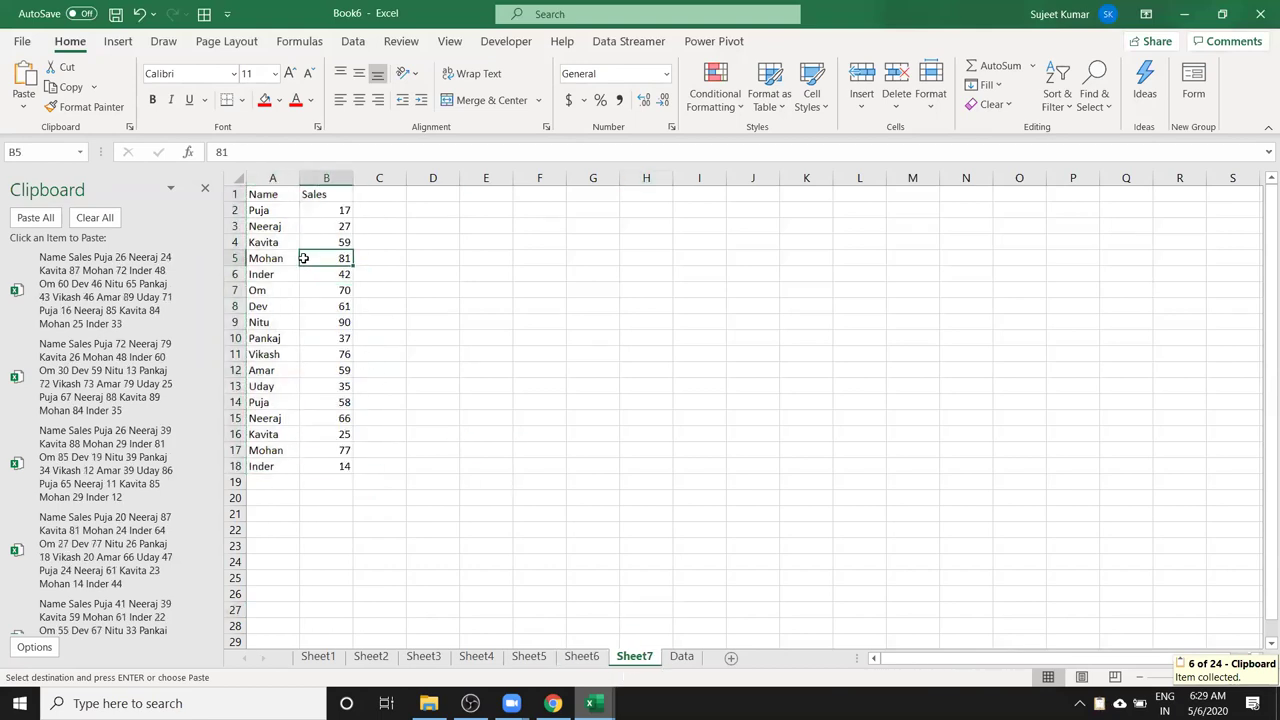
key(ctrl+a)
key(ctrl+v)
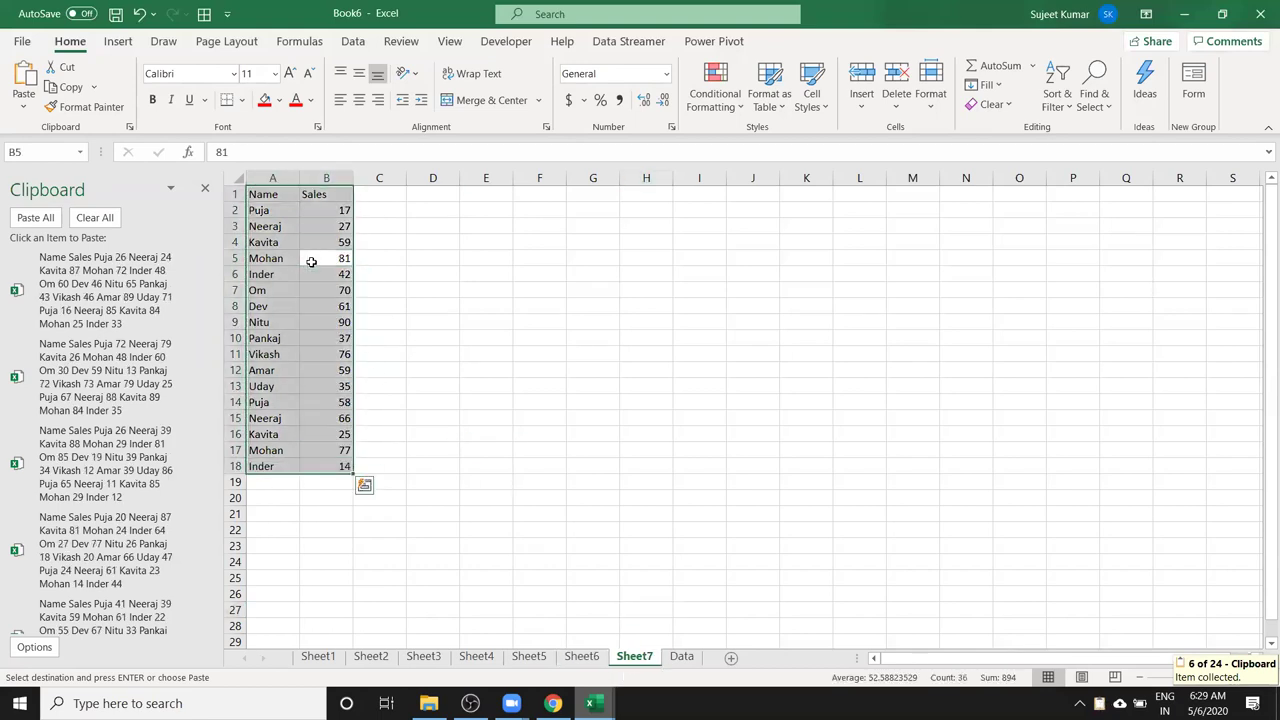
key(ctrl+c)
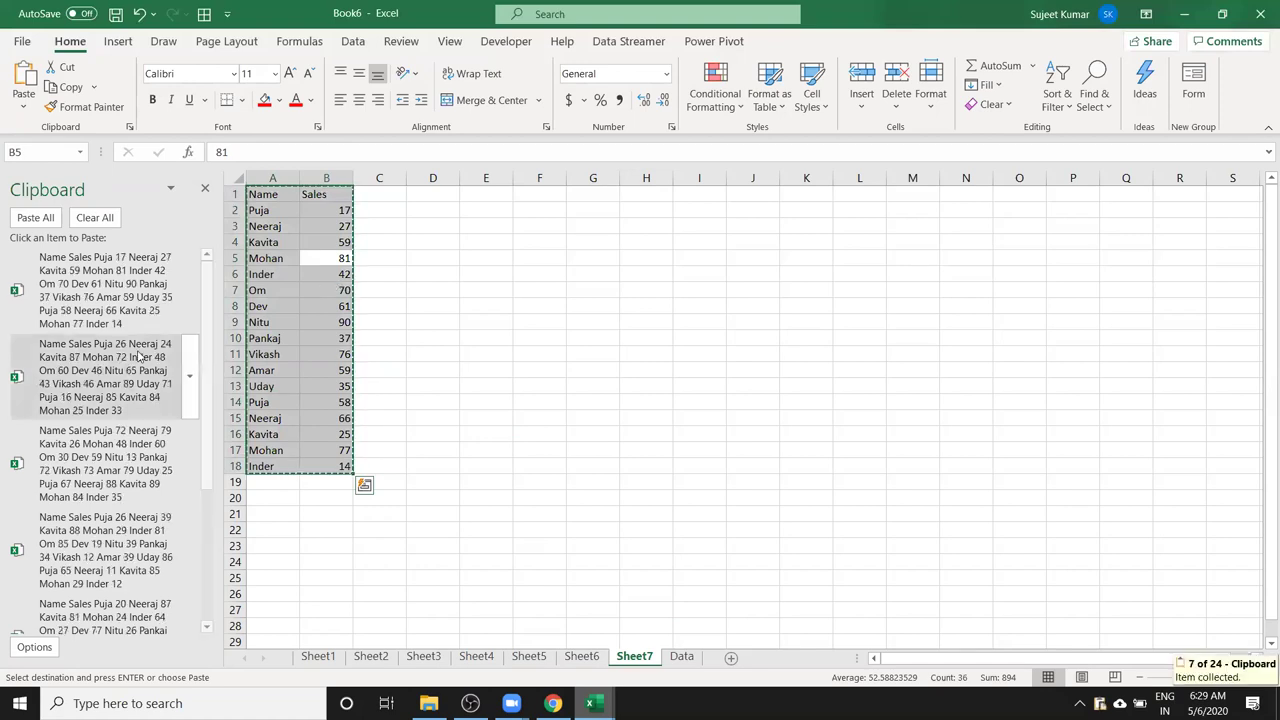
scroll(138, 354, down, 3)
scroll(138, 354, up, 3)
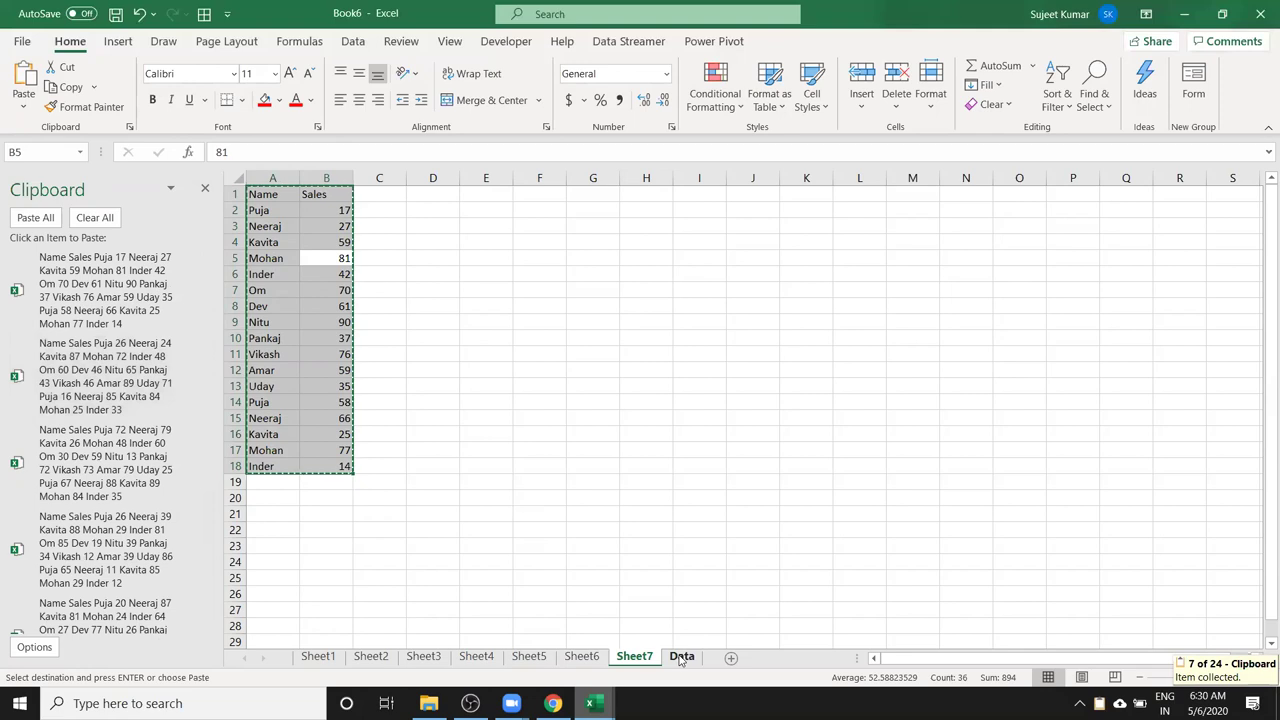
click(681, 656)
Paste All seven collected tables into the Data sheet starting at A1.
click(281, 208)
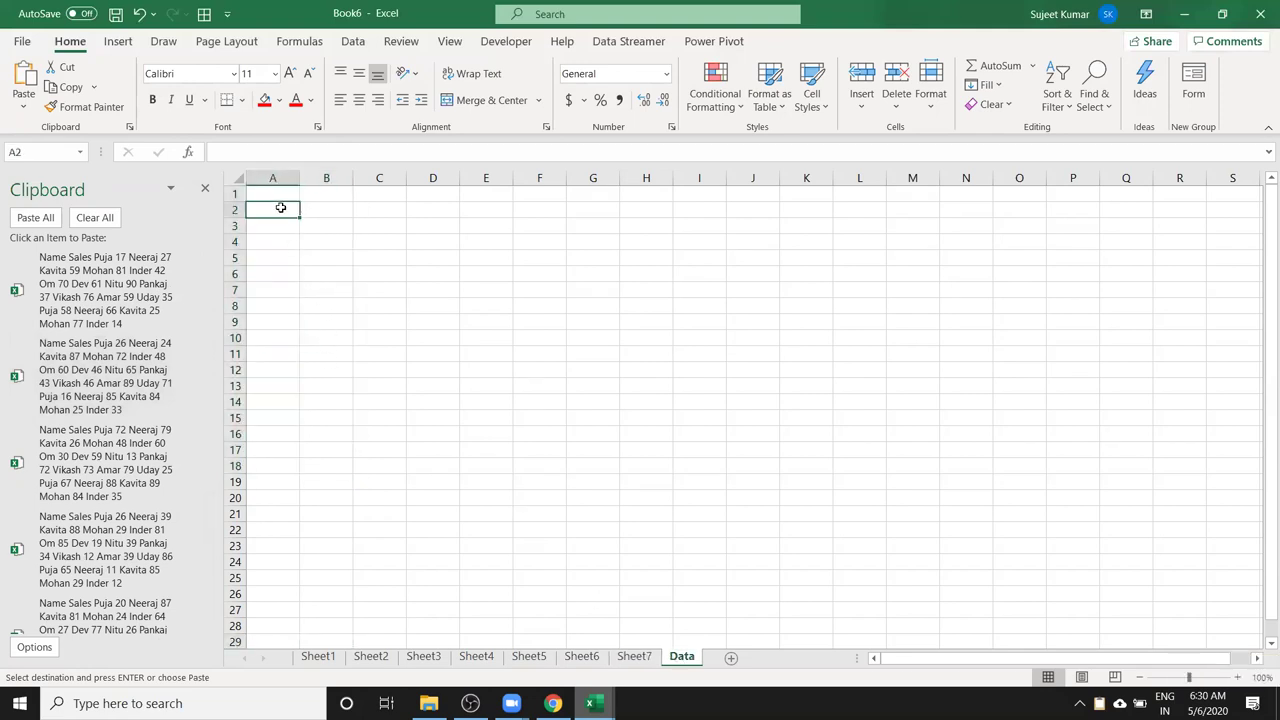
click(256, 192)
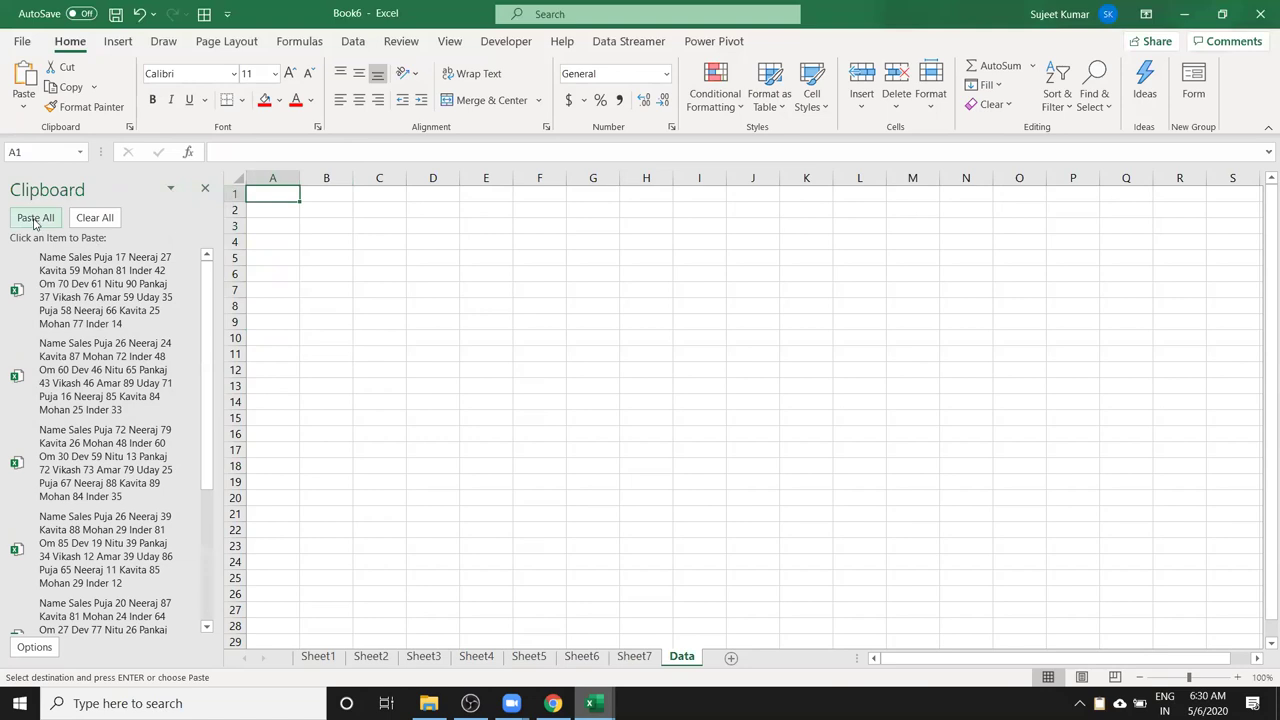
click(34, 222)
scroll(240, 330, down, 1)
scroll(248, 338, down, 5)
Scroll back to the top of the stacked tables and select G1.
scroll(248, 338, up, 5)
scroll(248, 338, up, 5)
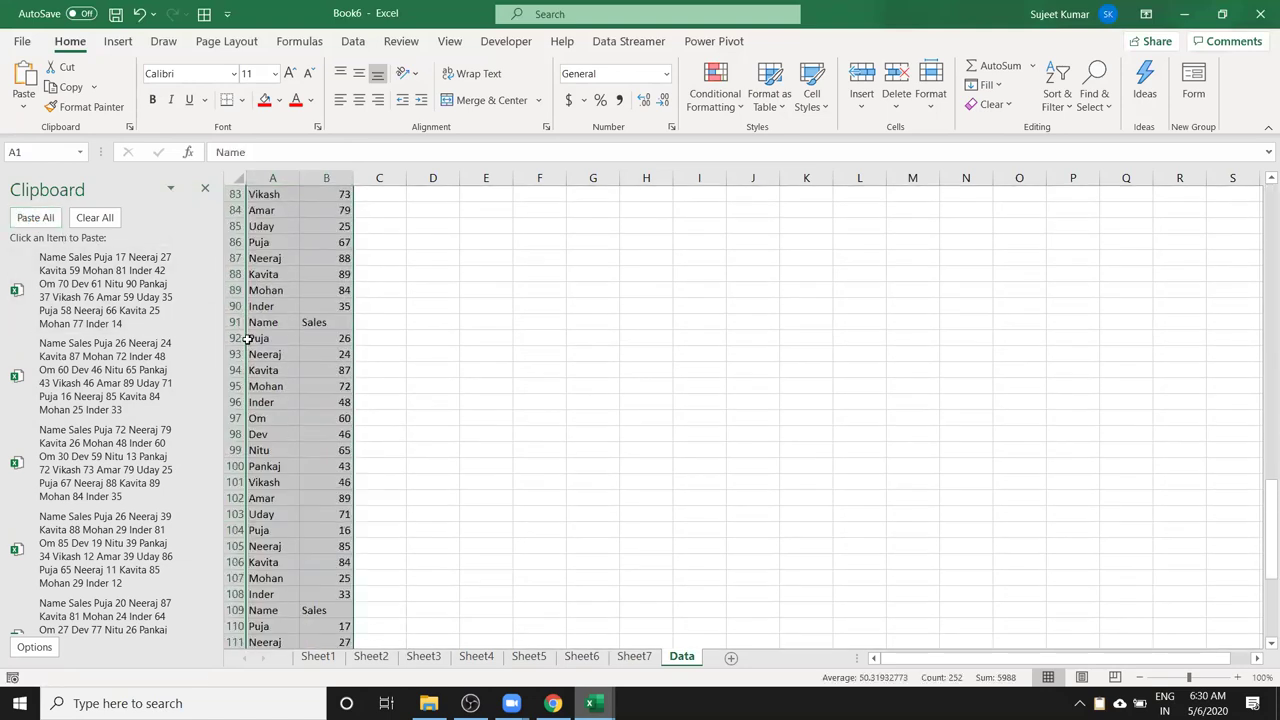
scroll(248, 338, up, 4)
scroll(248, 338, up, 6)
scroll(246, 338, up, 8)
scroll(240, 338, up, 1)
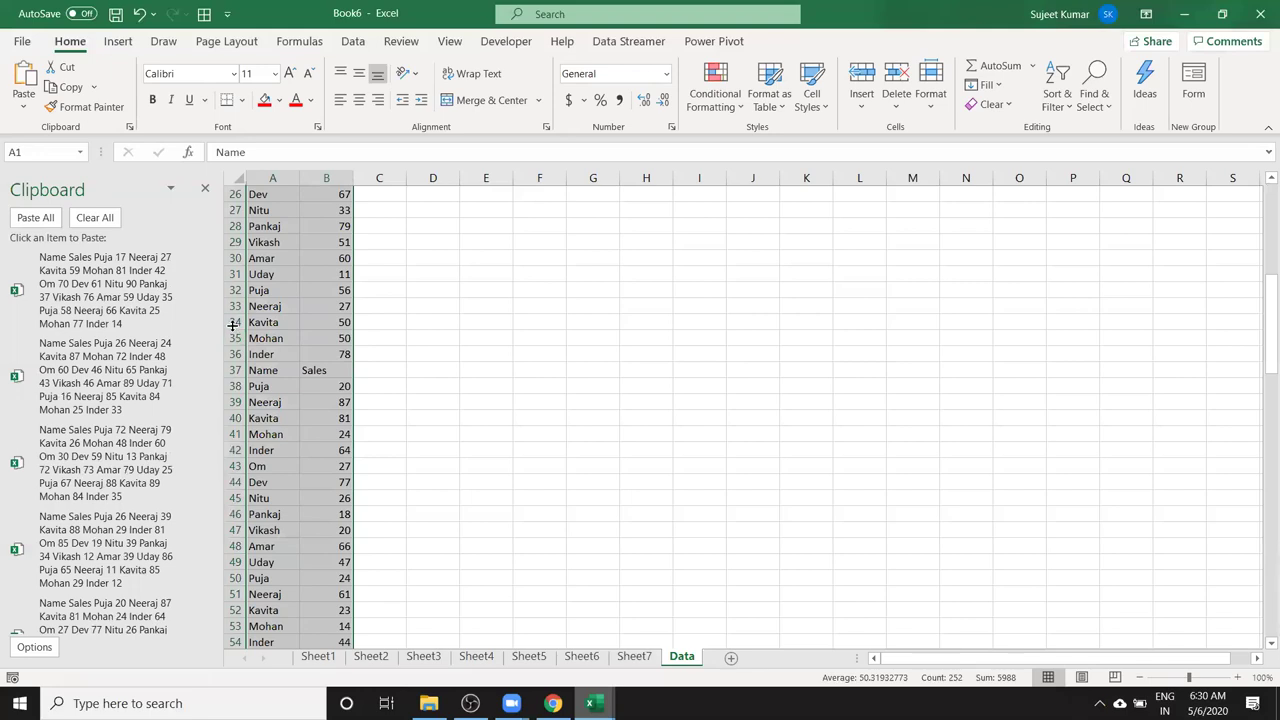
scroll(276, 270, up, 3)
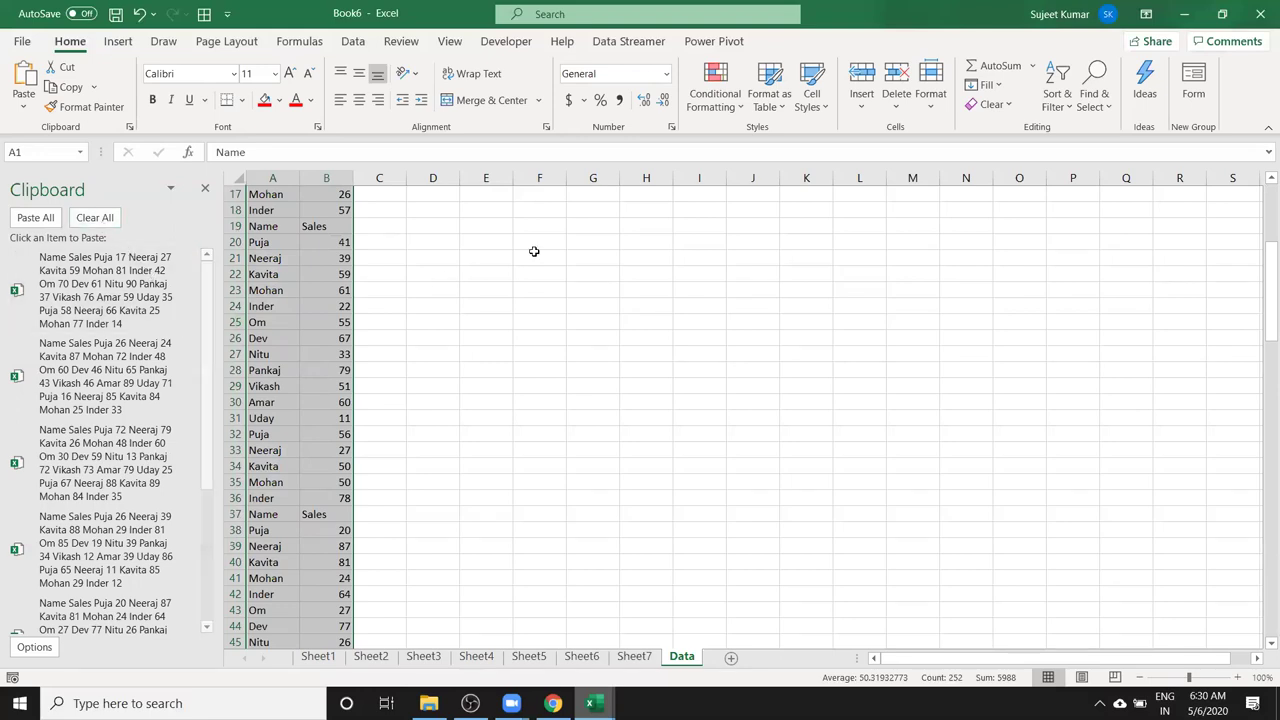
scroll(543, 277, up, 4)
scroll(543, 280, up, 2)
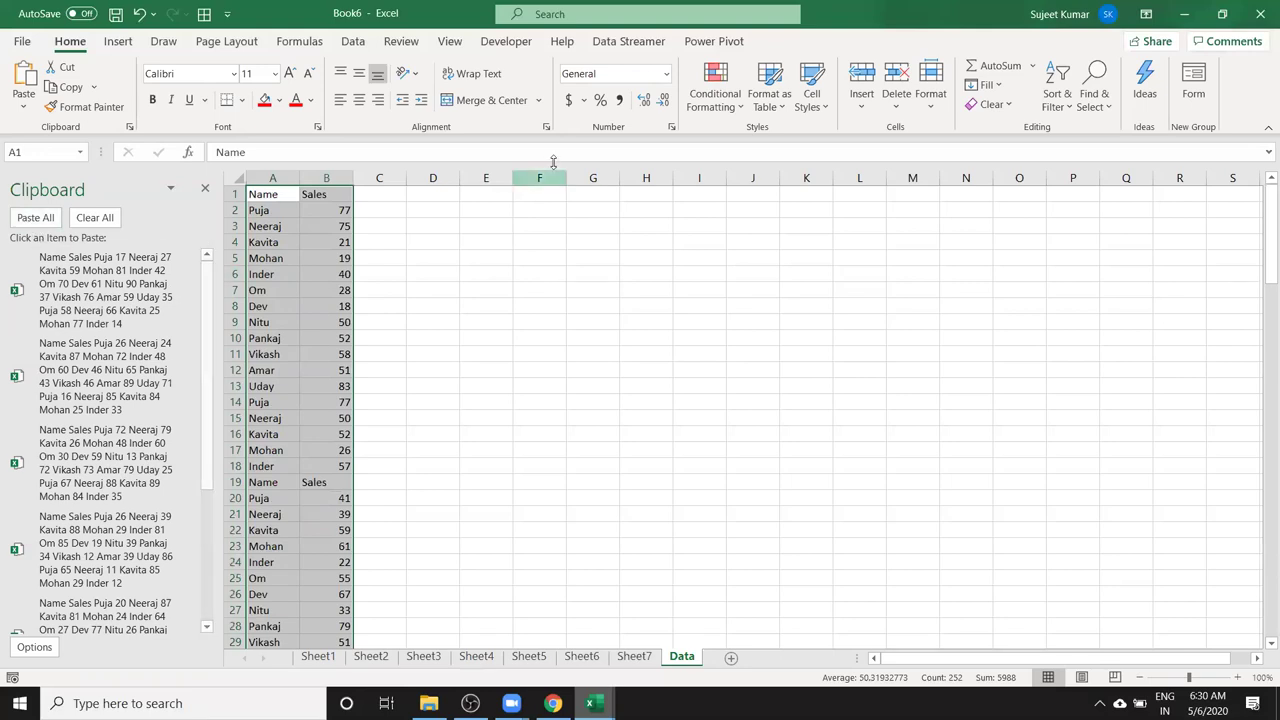
click(590, 193)
Paste All the seven tables again from G1, then clear all Office Clipboard items.
click(35, 218)
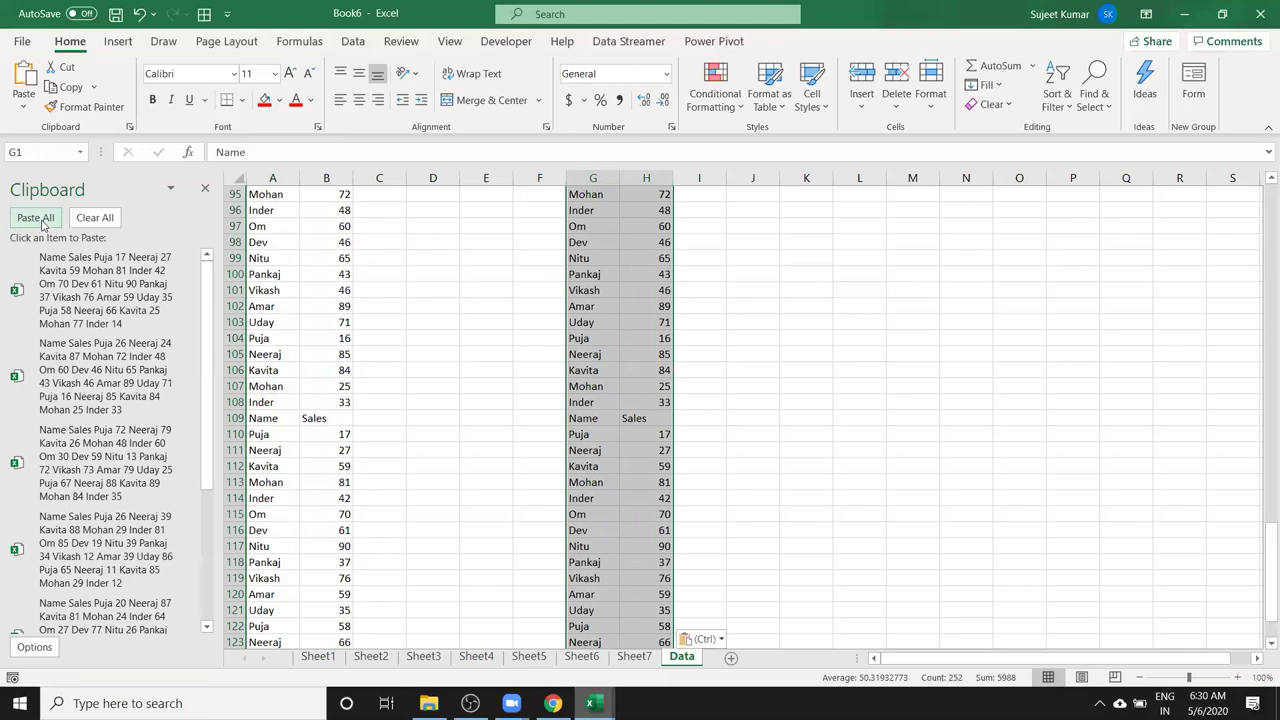
scroll(531, 280, up, 10)
scroll(846, 329, up, 10)
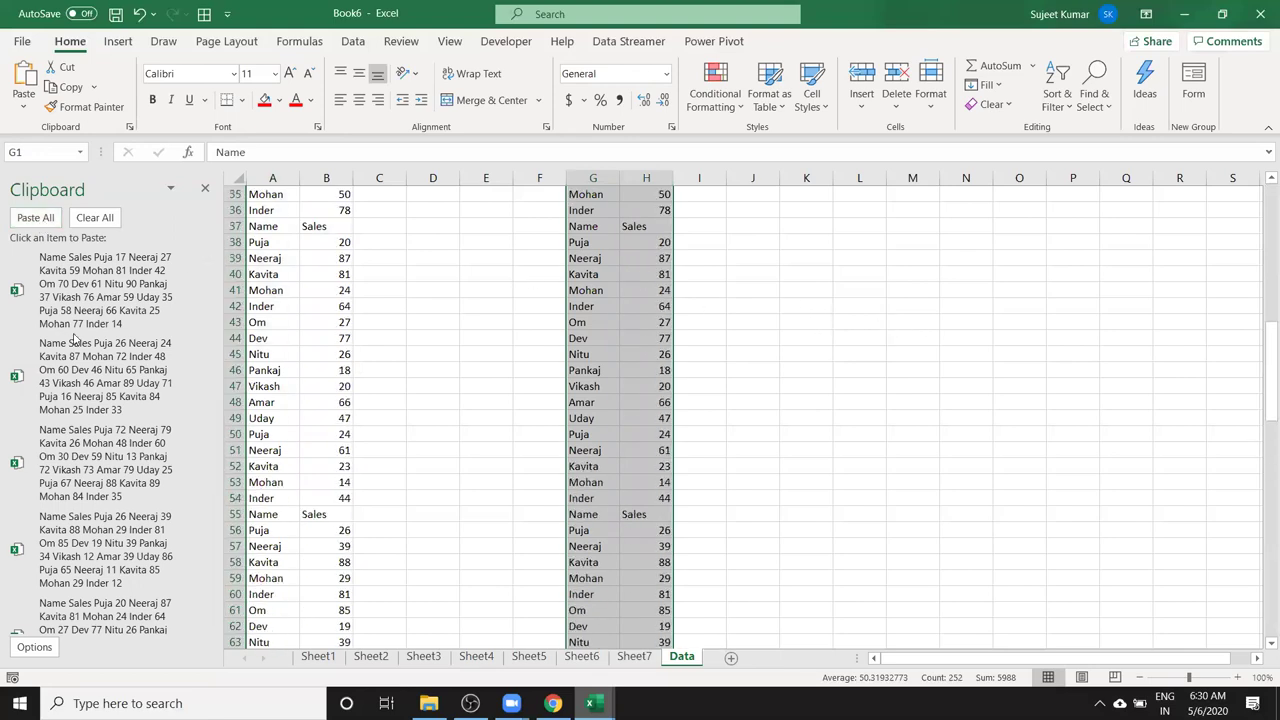
mouse_move(105, 549)
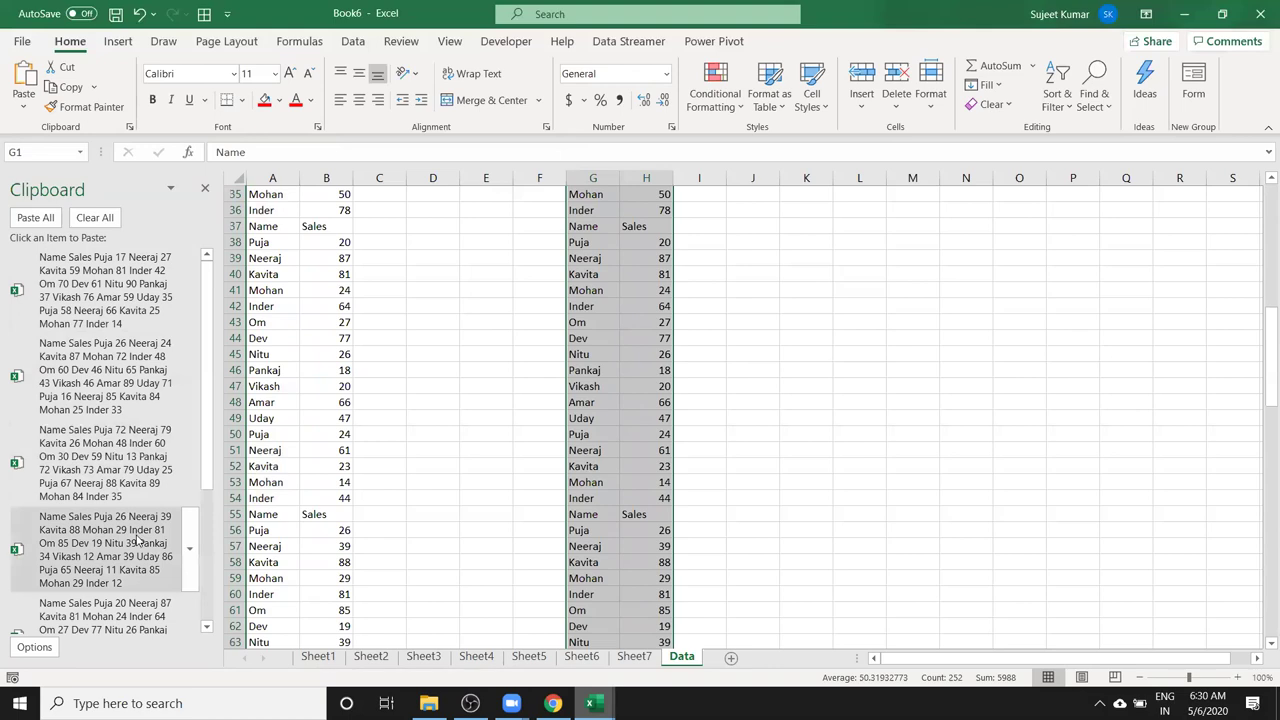
scroll(138, 540, down, 3)
scroll(138, 540, up, 2)
scroll(138, 540, up, 1)
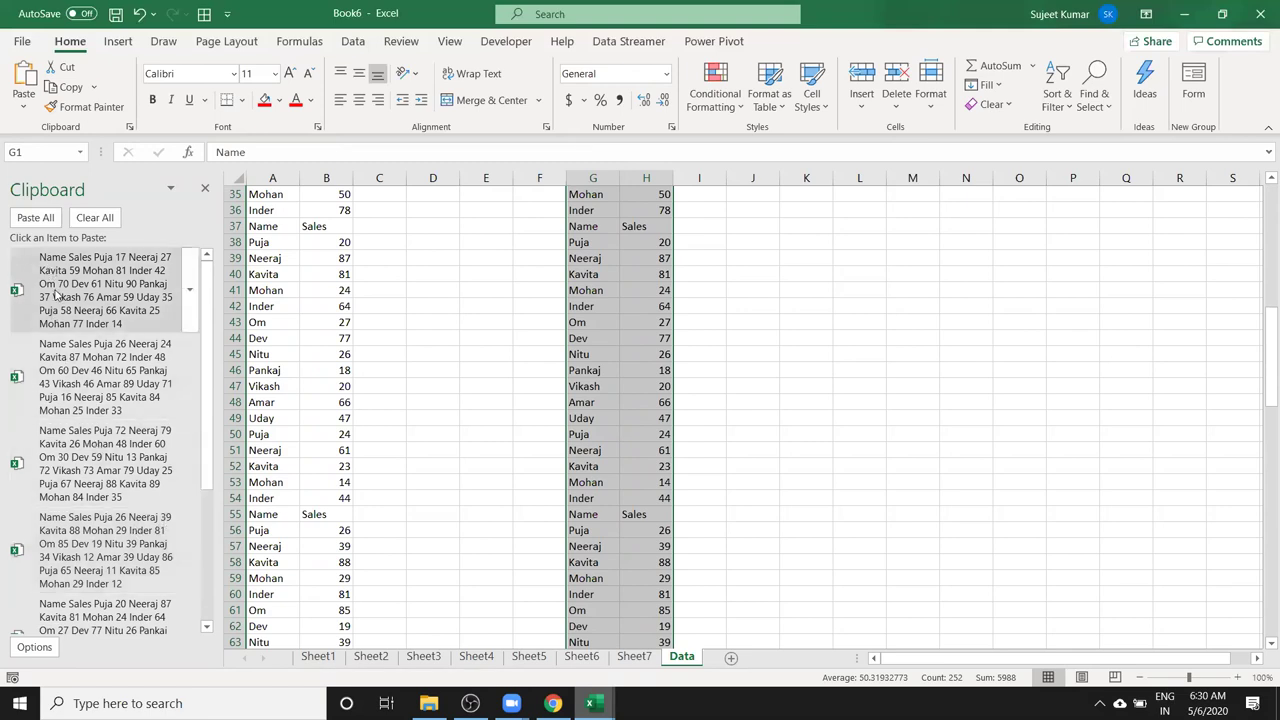
click(96, 218)
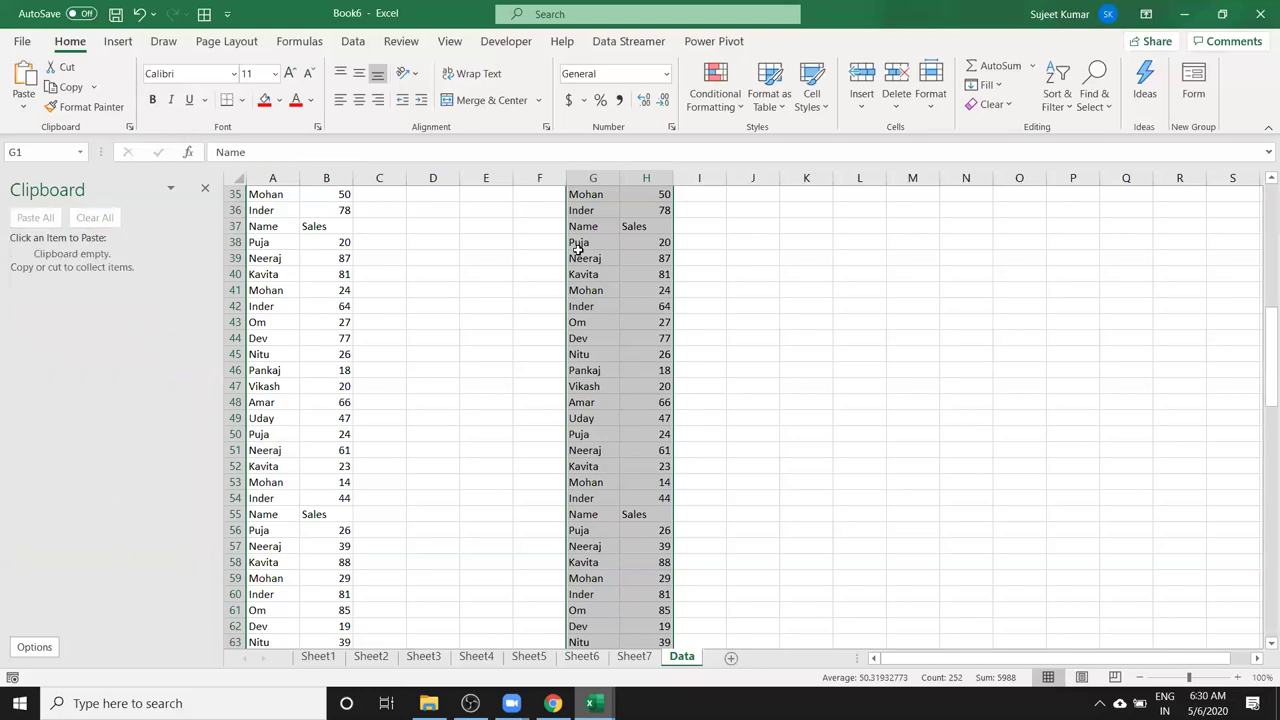
Delete the duplicate stack in G:H, close the Clipboard pane, and select columns A to C.
key(Delete)
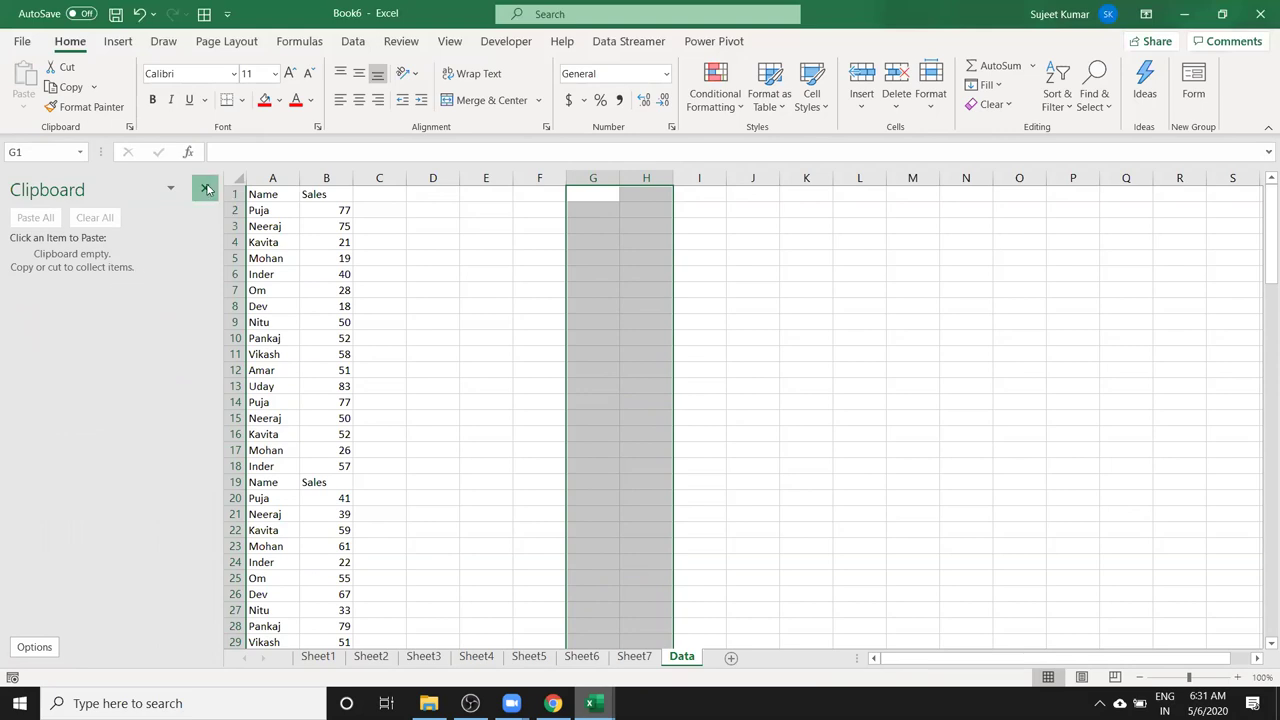
click(206, 189)
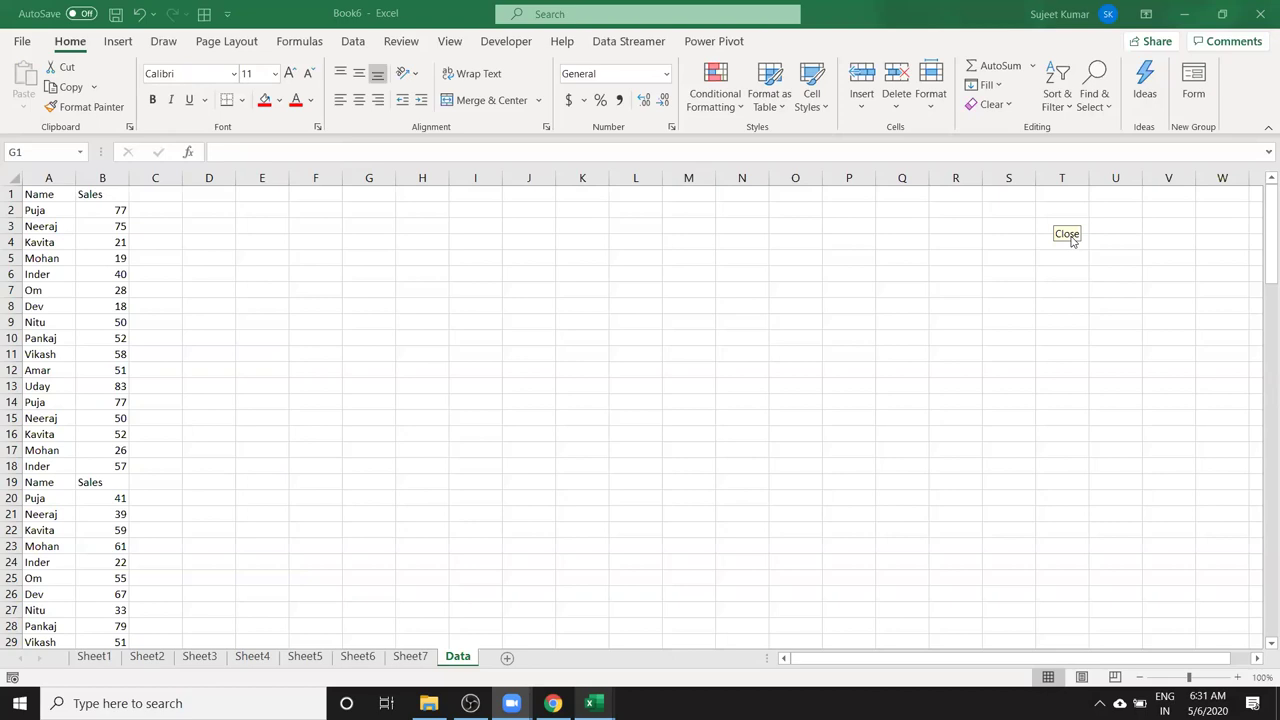
key(ctrl+space)
key(shift+Right)
click(208, 517)
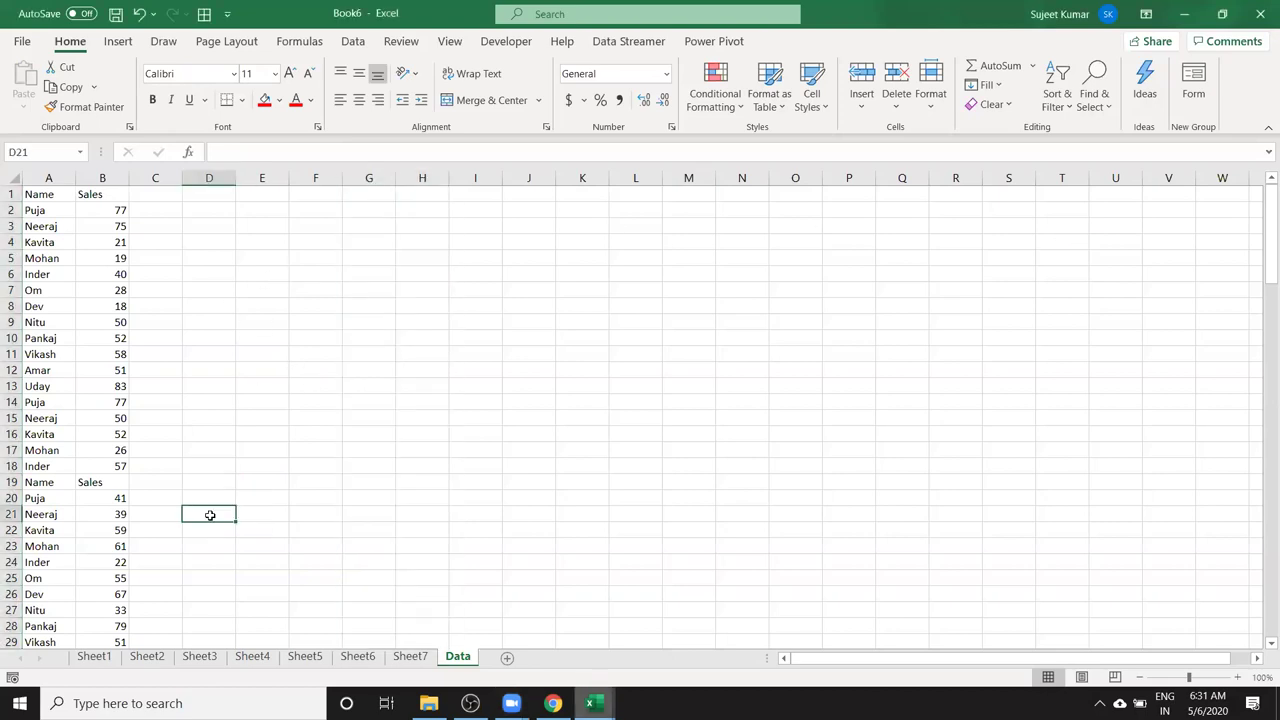
drag(63, 177, 162, 180)
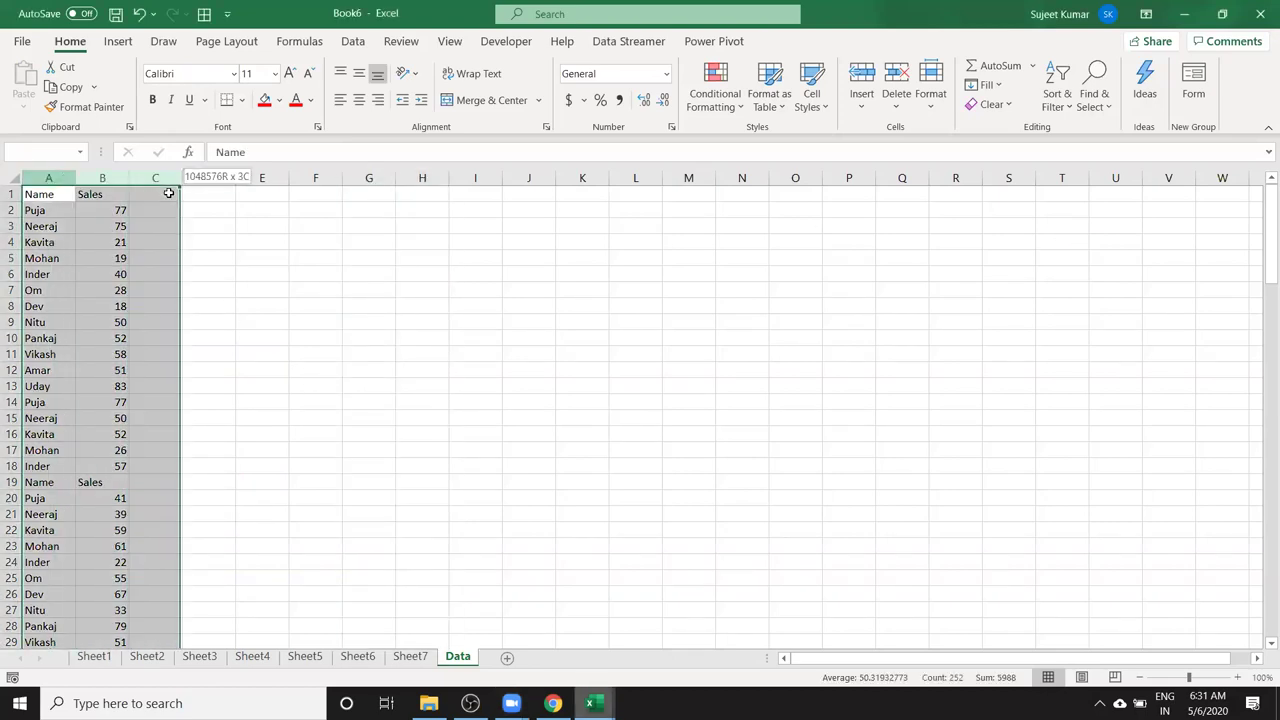